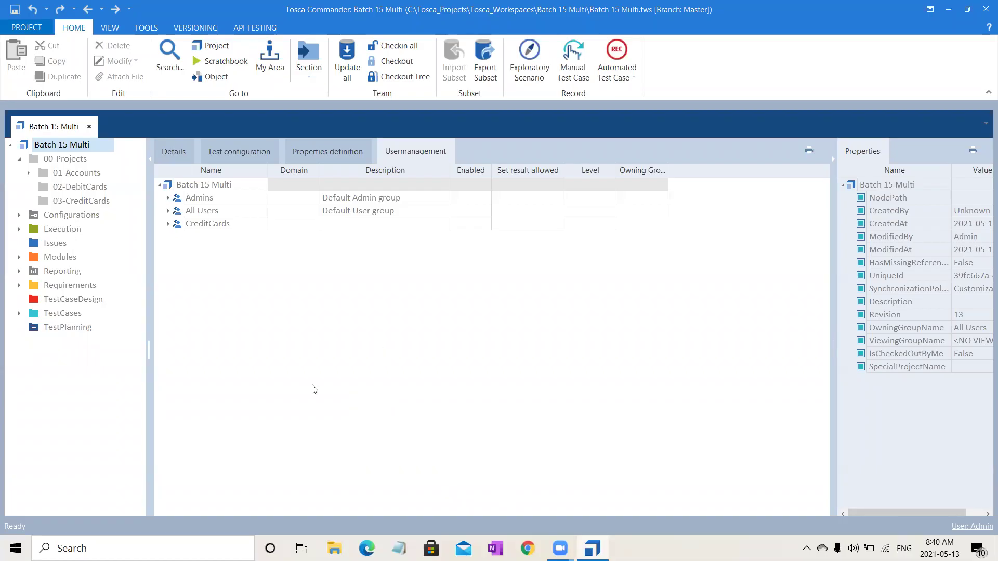
Look through the contents of the Modules and Requirements folders, and collapse the 00-Projects folder
{"action": "left_click", "coordinate": [52, 260]}
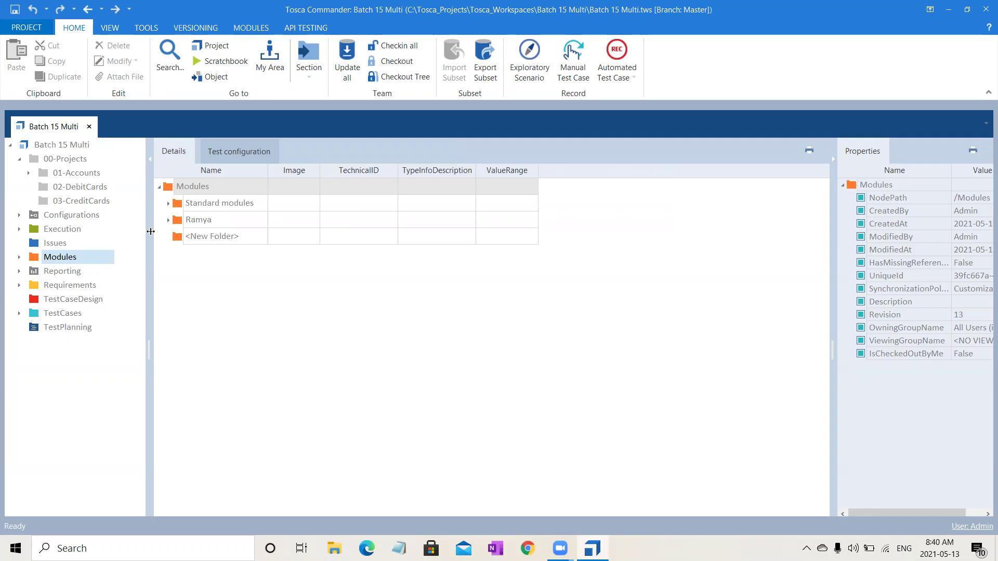
{"action": "left_click", "coordinate": [168, 221]}
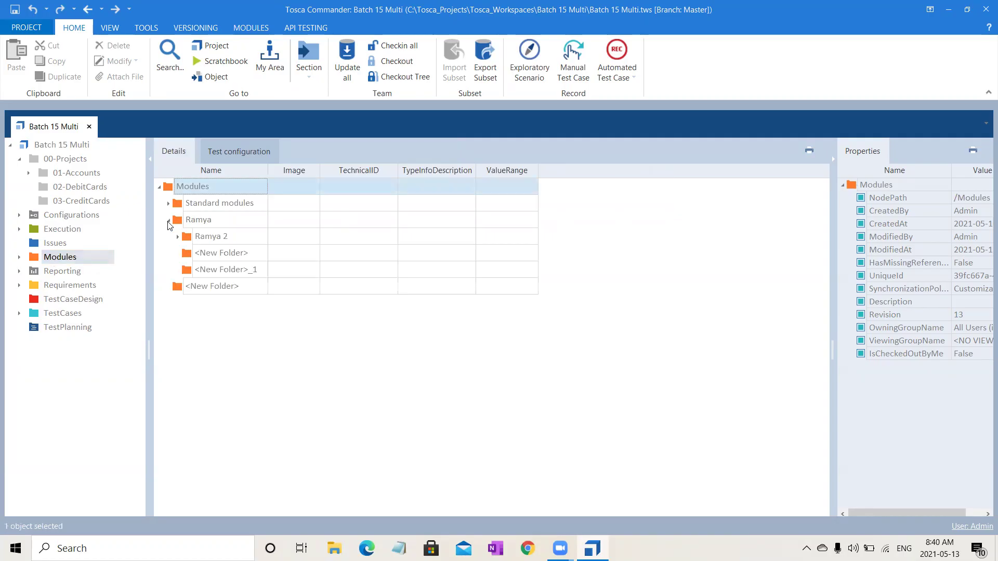
{"action": "left_click", "coordinate": [19, 285]}
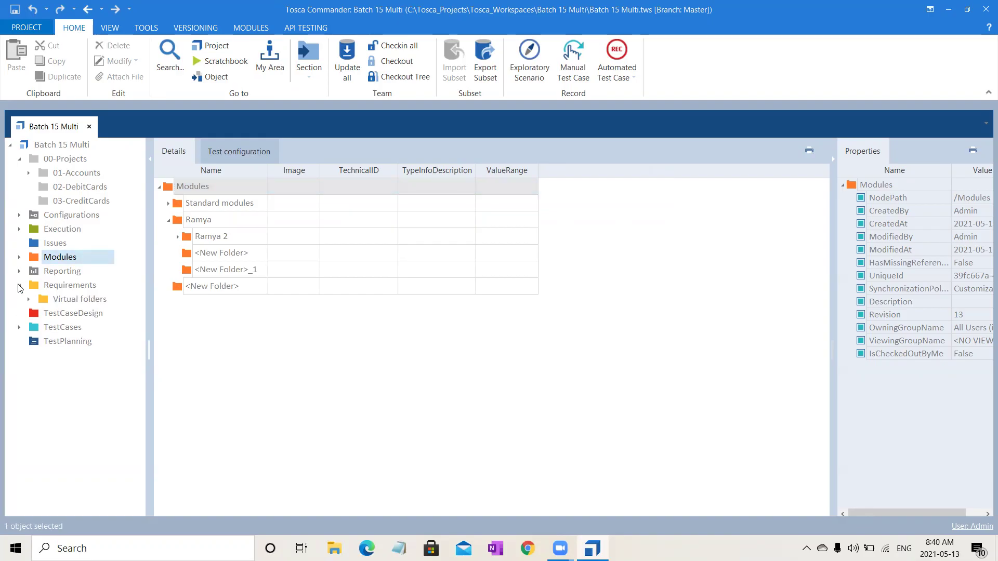
{"action": "left_click", "coordinate": [18, 285]}
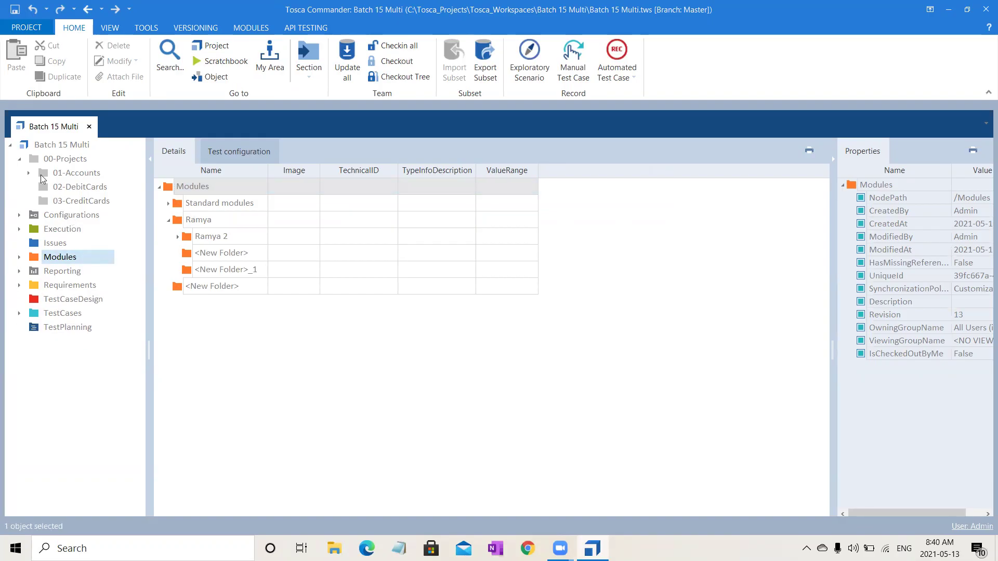
{"action": "left_click", "coordinate": [19, 160]}
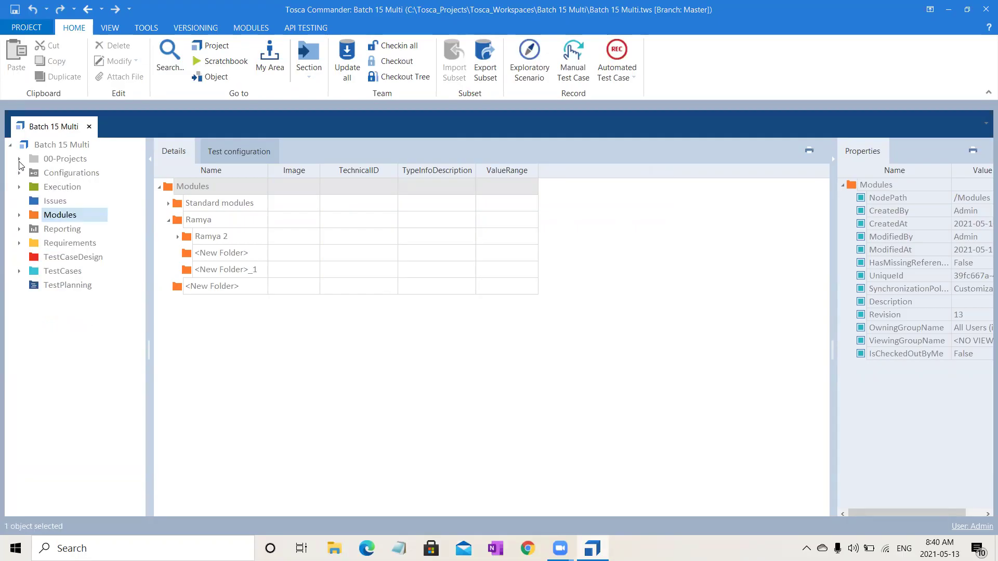
Check out the whole tree of the Batch 15 Multi project
{"action": "left_click", "coordinate": [78, 147]}
{"action": "right_click", "coordinate": [78, 147]}
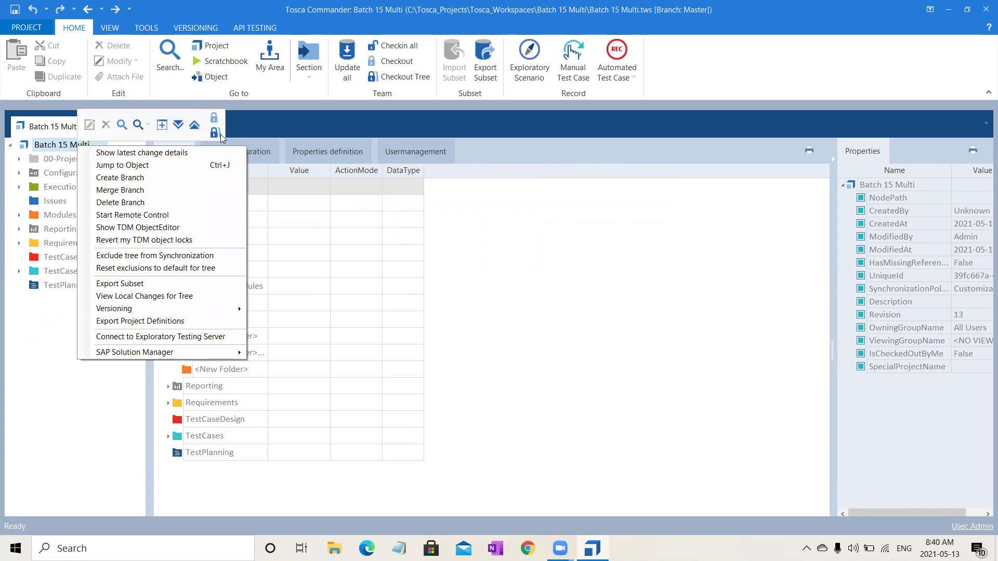
{"action": "left_click", "coordinate": [221, 135]}
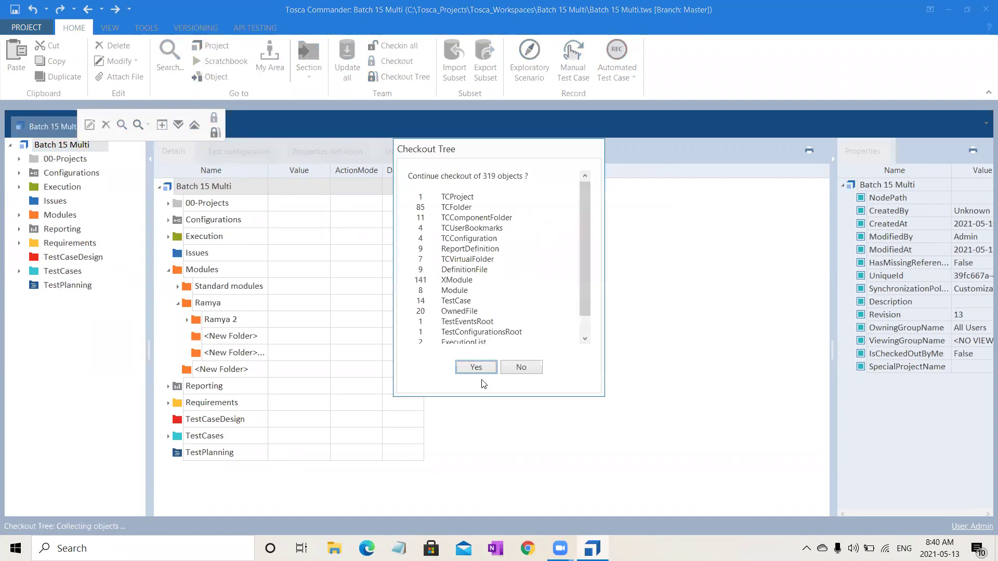
{"action": "left_click", "coordinate": [482, 368]}
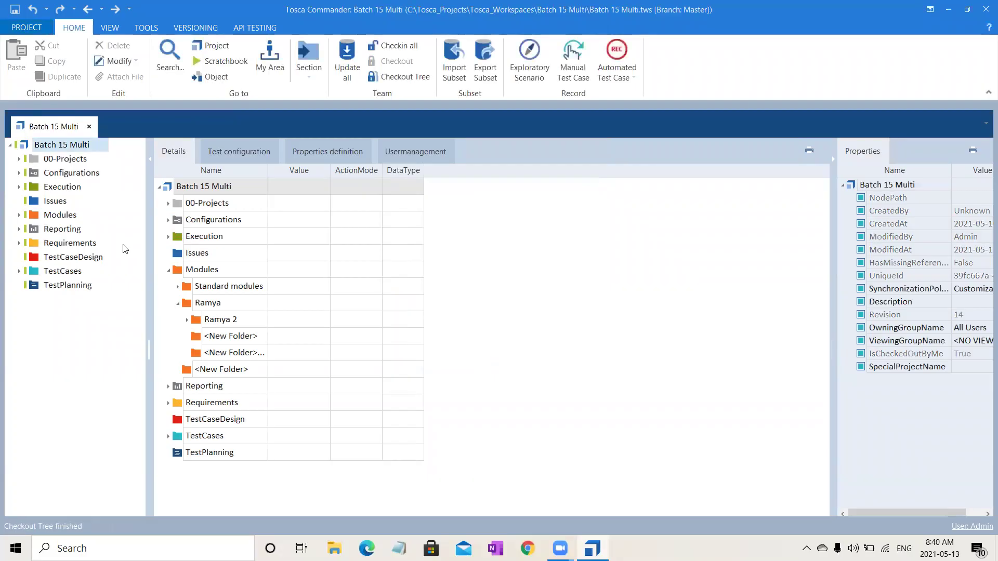
Create a component folder named Import directly under the Batch 15 Multi project
{"action": "right_click", "coordinate": [84, 147]}
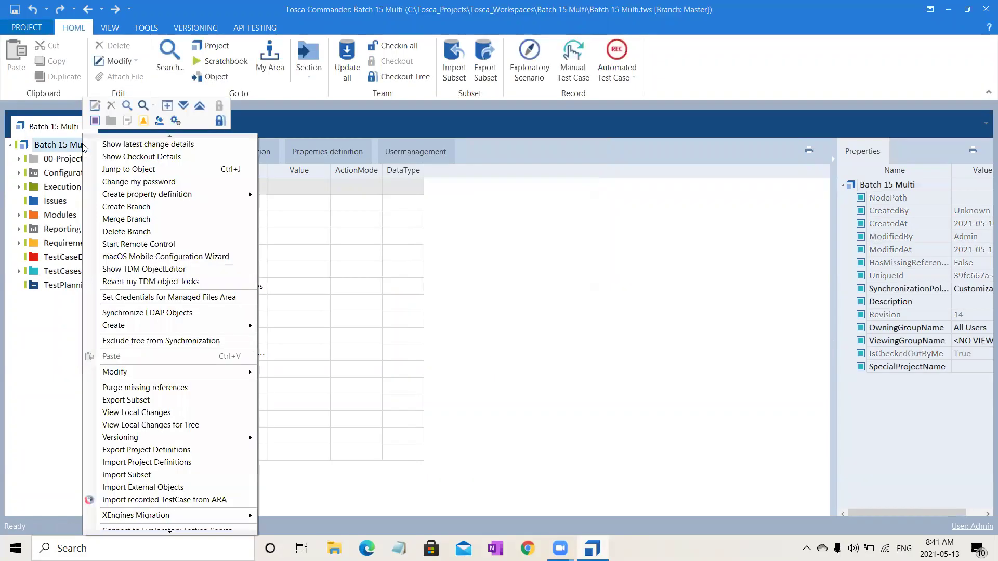
{"action": "left_click", "coordinate": [118, 122]}
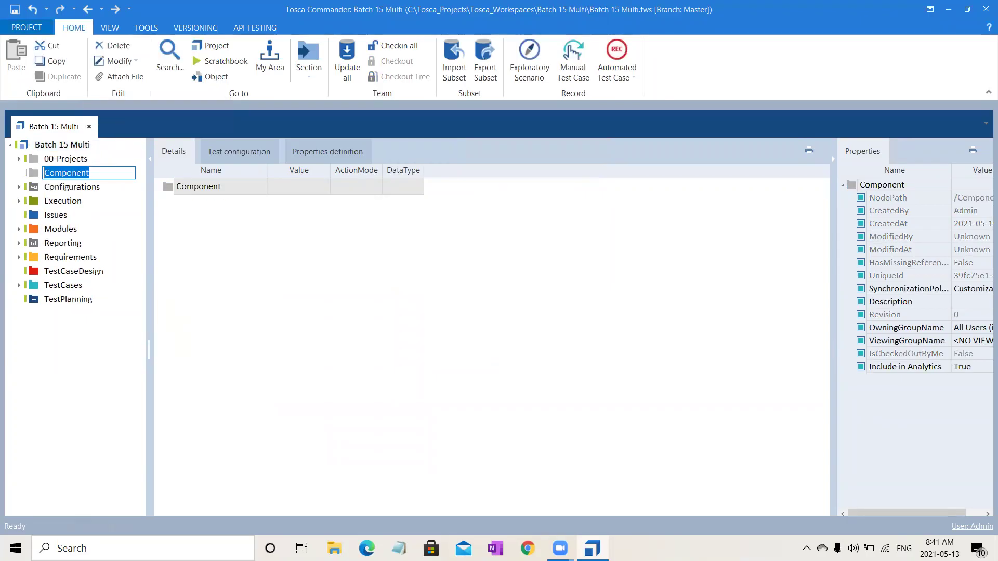
{"action": "type", "text": "Import"}
{"action": "key", "text": "Return"}
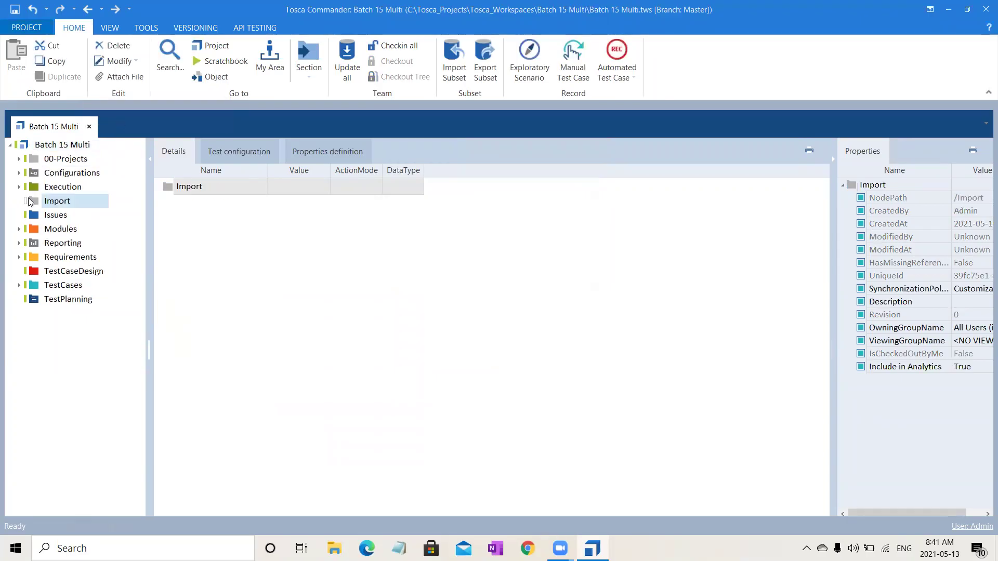
Import the subset Single.tsu into the Import folder, merging the mergeable objects
{"action": "left_click", "coordinate": [446, 55]}
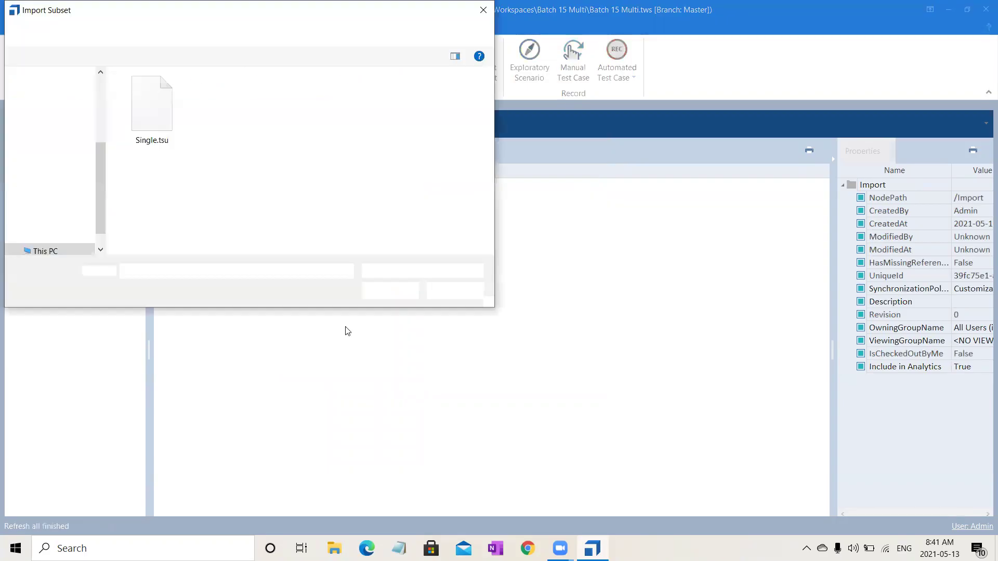
{"action": "left_click", "coordinate": [152, 139]}
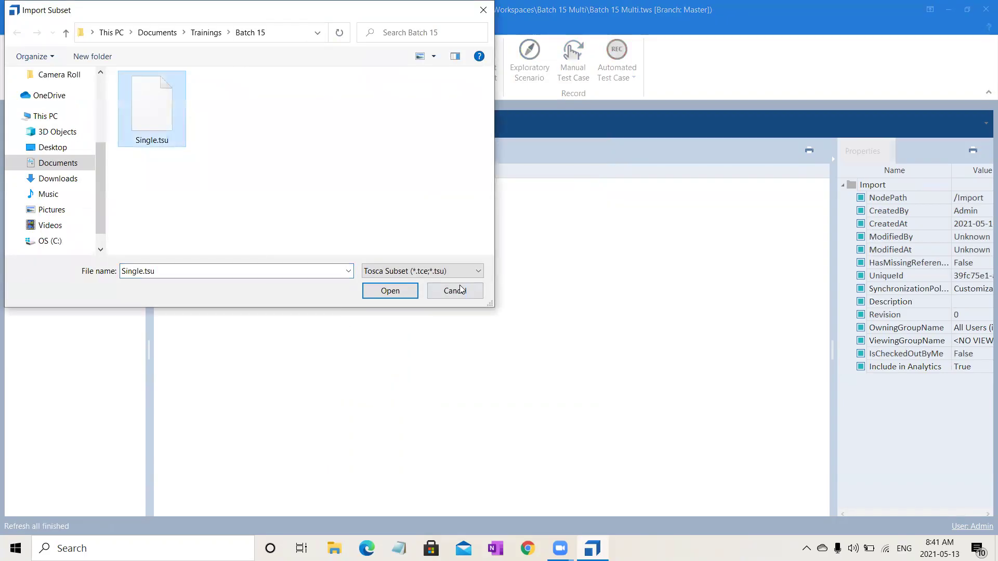
{"action": "left_click", "coordinate": [390, 290]}
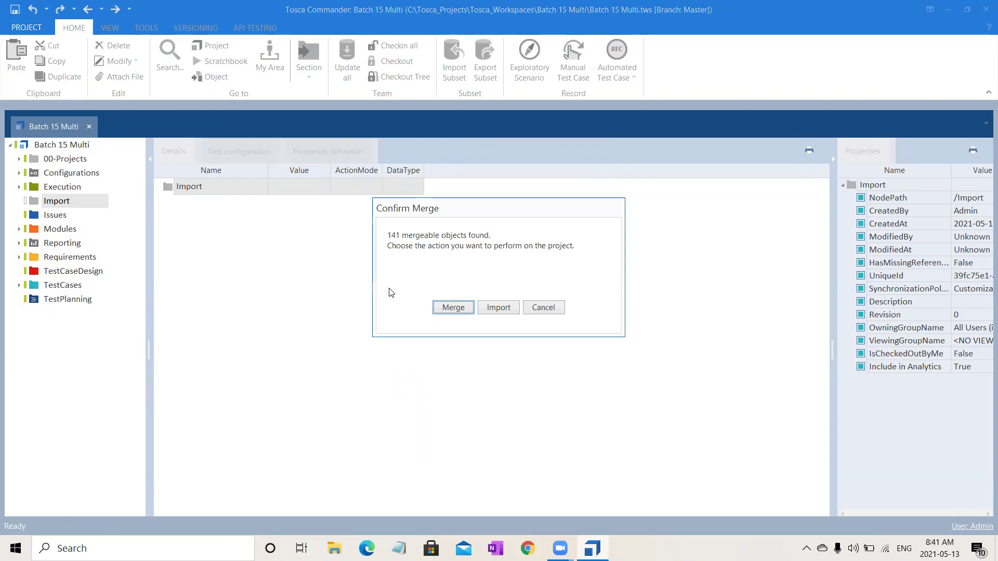
{"action": "left_click", "coordinate": [457, 308]}
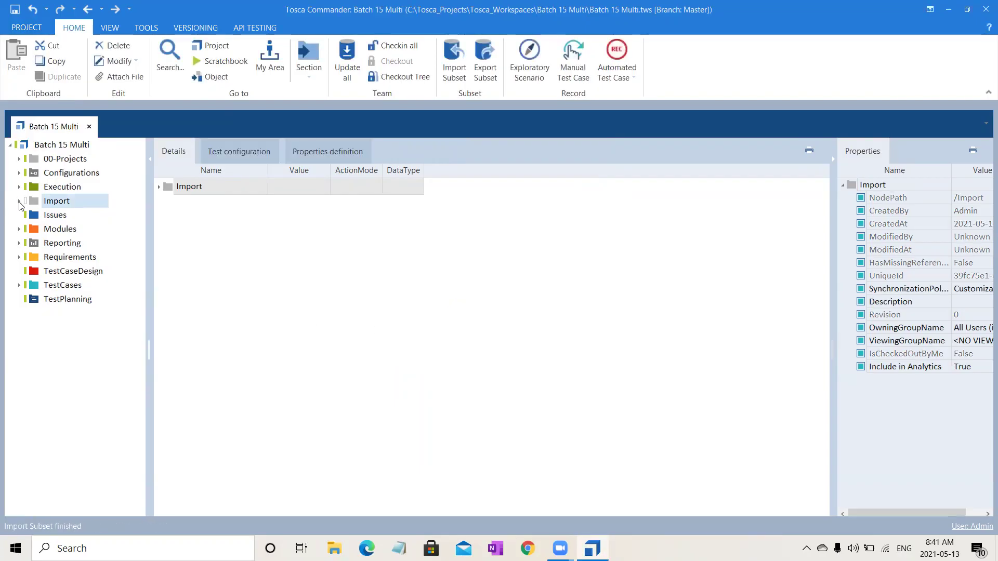
Delete the imported Configurations, Execution and Issues folders from the Import folder
{"action": "left_click", "coordinate": [20, 201]}
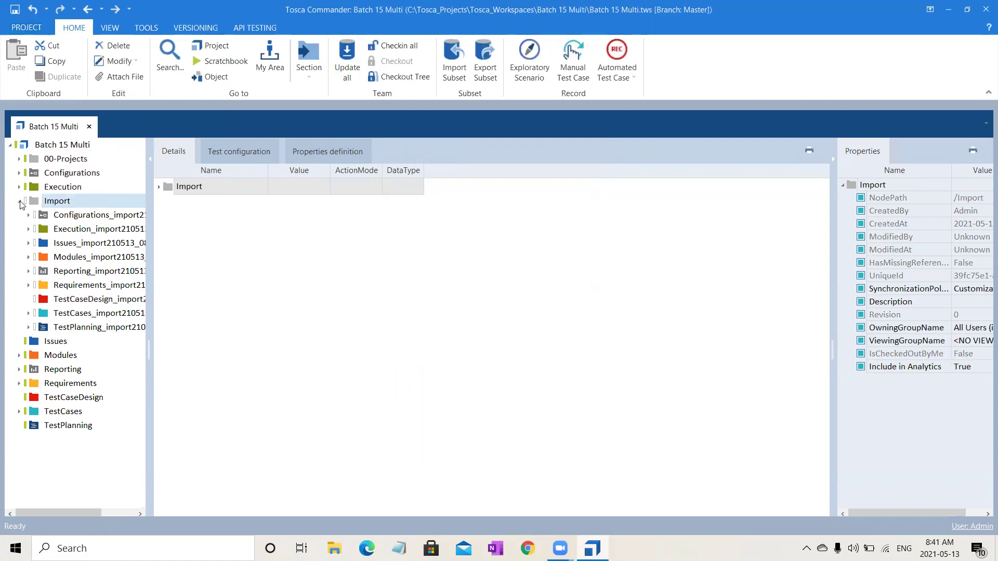
{"action": "left_click", "coordinate": [84, 216]}
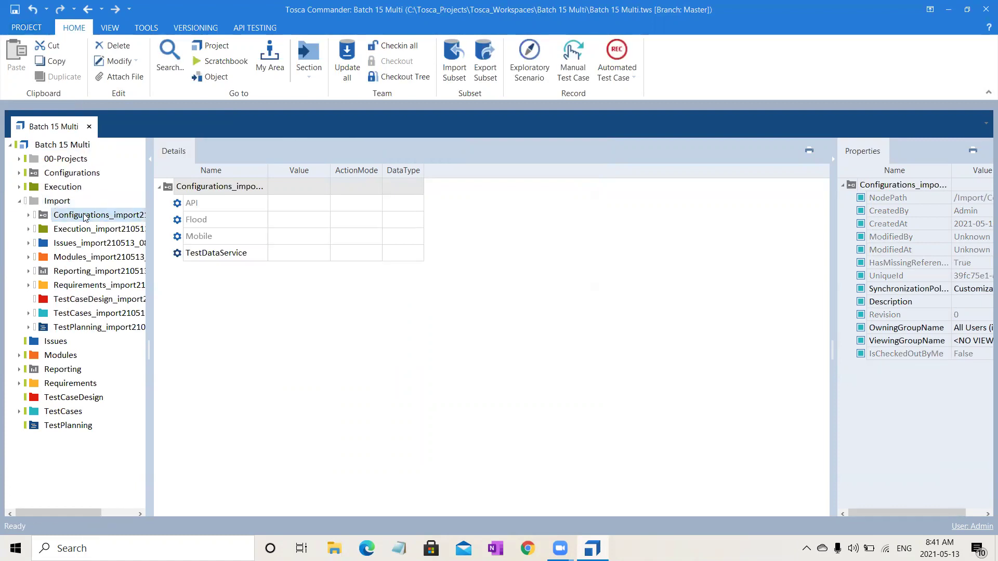
{"action": "key", "text": "Delete"}
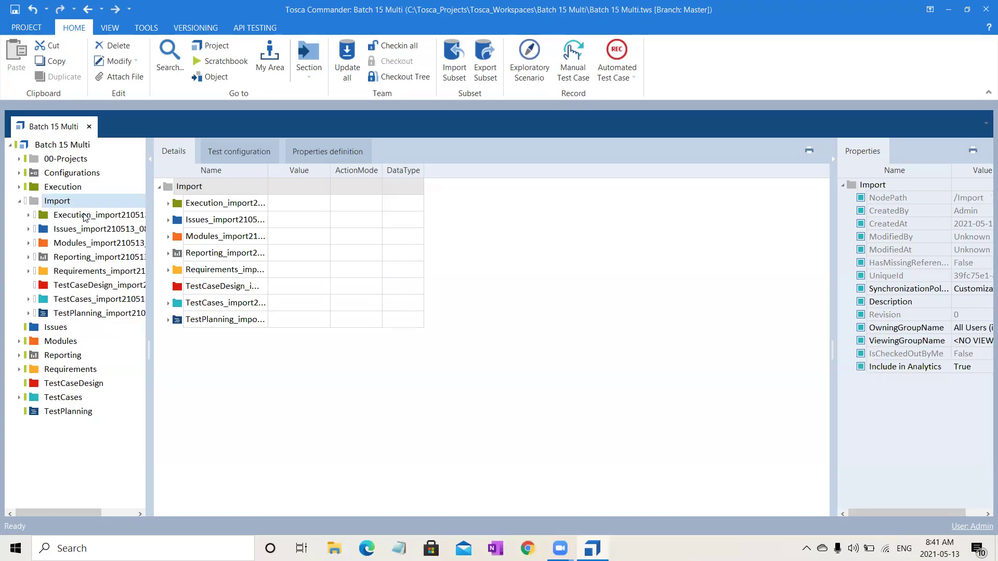
{"action": "left_click", "coordinate": [85, 215]}
{"action": "key", "text": "Delete"}
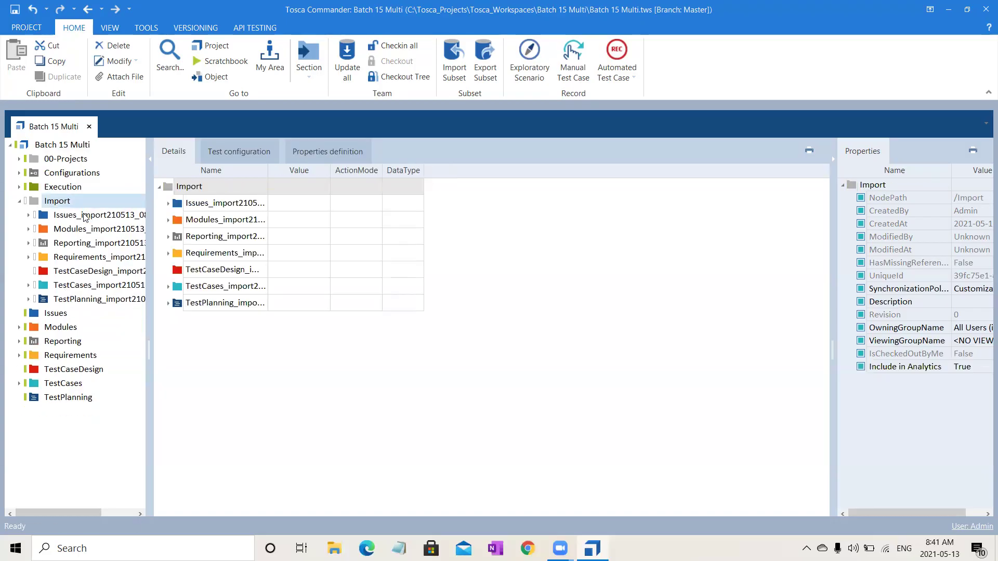
{"action": "left_click", "coordinate": [85, 215]}
{"action": "key", "text": "Delete"}
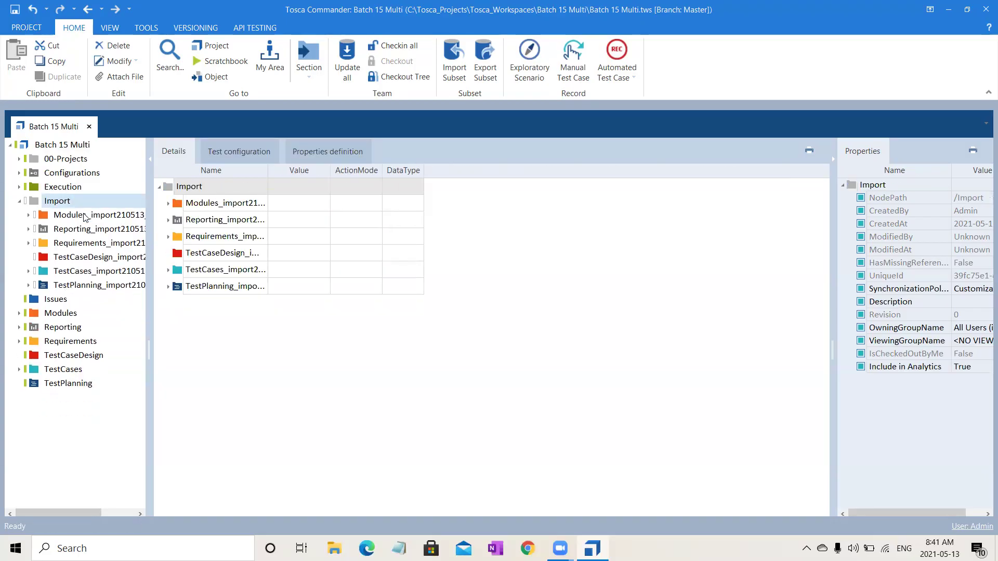
Delete the imported Reporting, TestPlanning and TestCaseDesign folders from the Import folder
{"action": "left_click", "coordinate": [90, 231]}
{"action": "key", "text": "Delete"}
{"action": "left_click", "coordinate": [90, 230]}
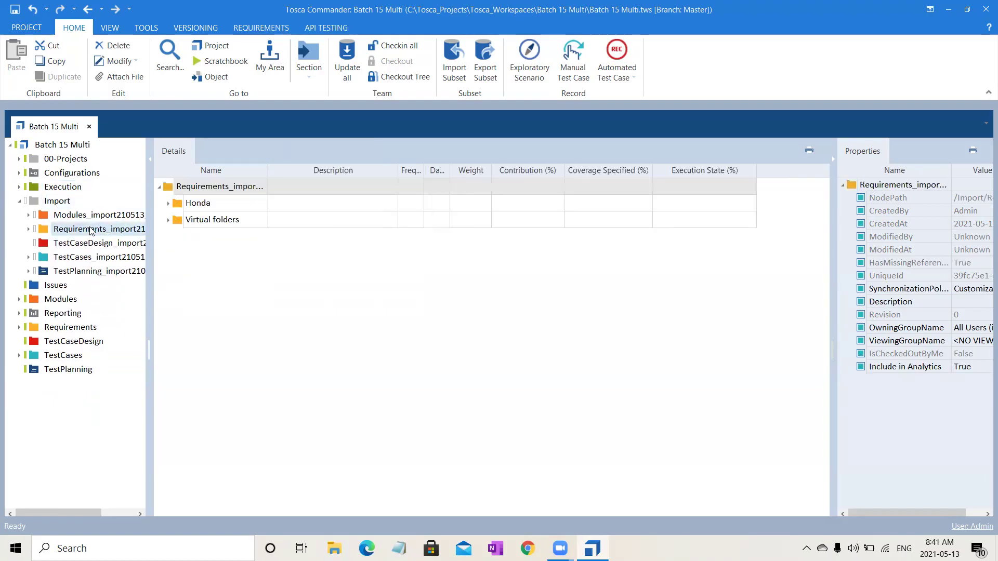
{"action": "double_click", "coordinate": [102, 272]}
{"action": "key", "text": "Delete"}
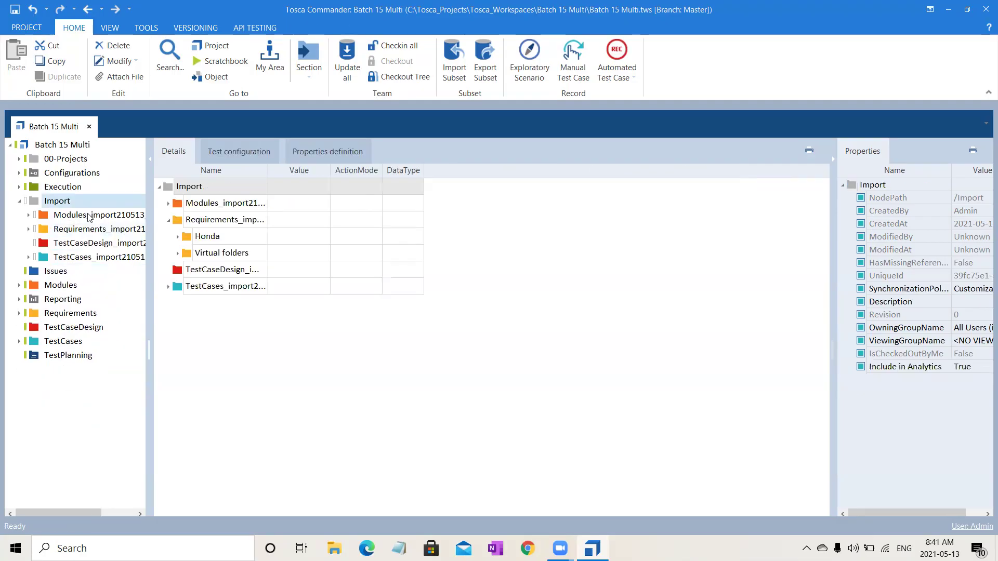
{"action": "left_click", "coordinate": [97, 247]}
{"action": "key", "text": "Delete"}
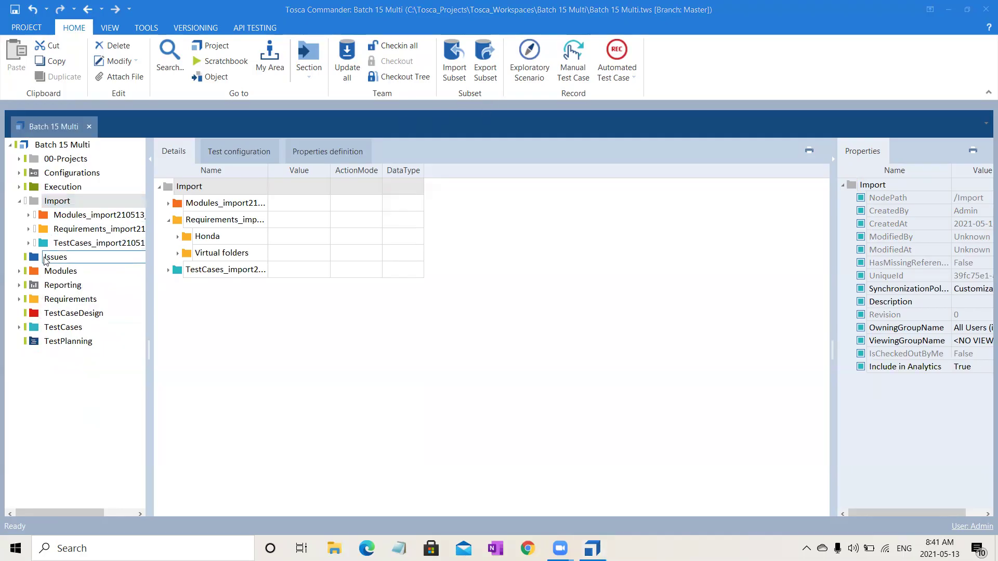
Move the Honda folder from the imported Requirements folder into the project's main Requirements folder
{"action": "left_click", "coordinate": [28, 230]}
{"action": "left_click", "coordinate": [90, 245]}
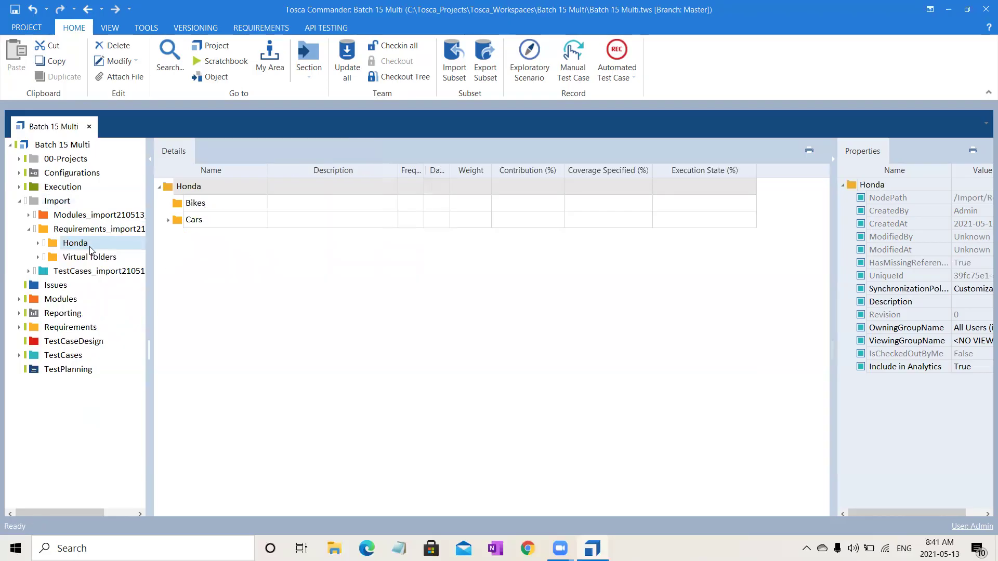
{"action": "left_click", "coordinate": [65, 327]}
{"action": "key", "text": "ctrl+v"}
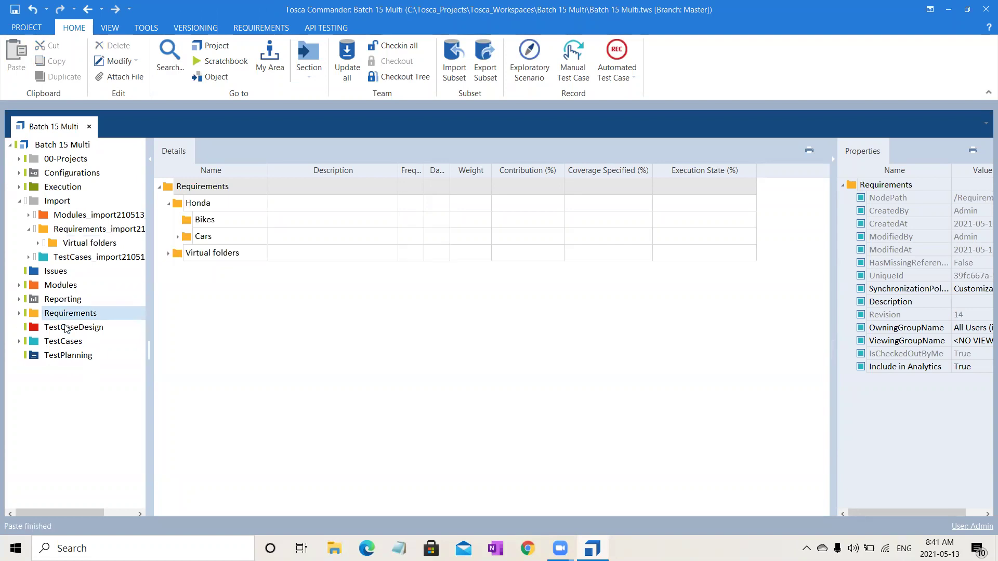
{"action": "left_click", "coordinate": [168, 205]}
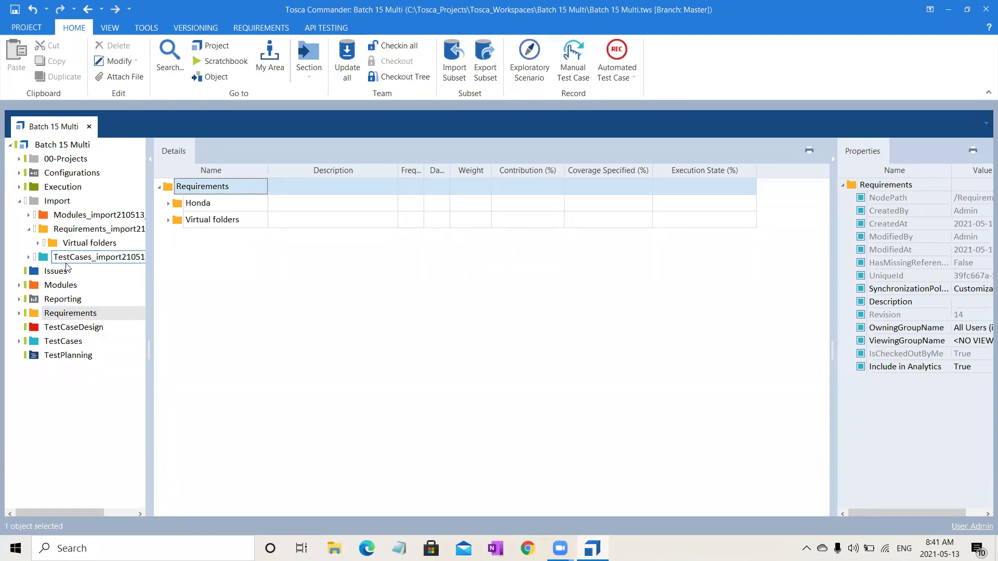
Move the DemoWebShop folder from the imported Modules folder into the project's main Modules folder
{"action": "left_click", "coordinate": [28, 215]}
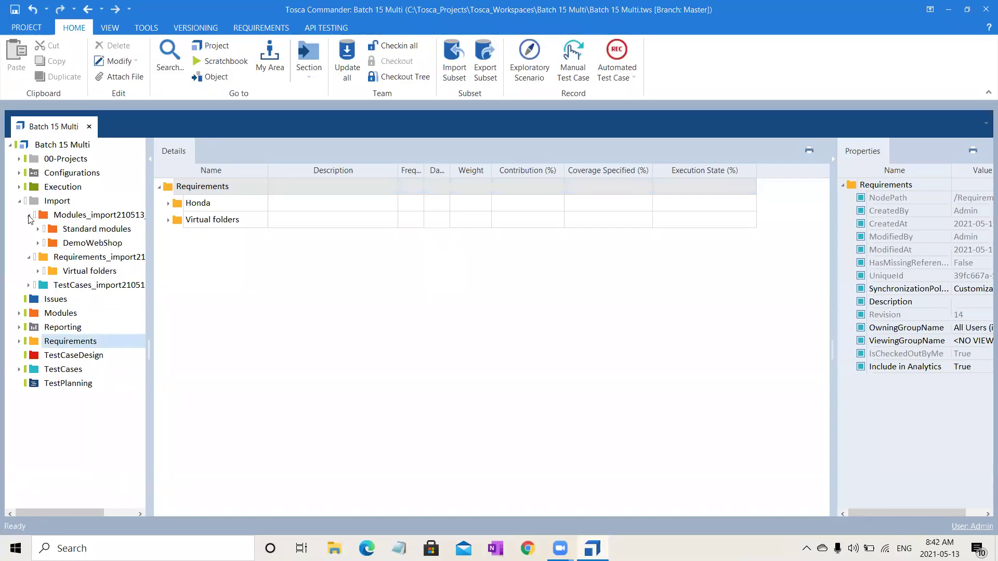
{"action": "left_click", "coordinate": [82, 247]}
{"action": "key", "text": "ctrl+x"}
{"action": "left_click", "coordinate": [50, 314]}
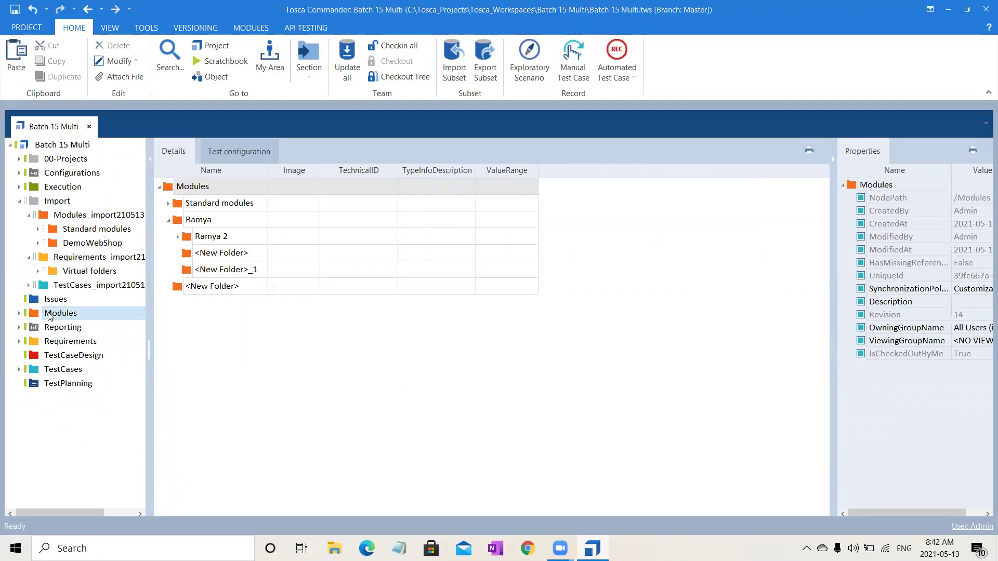
{"action": "key", "text": "ctrl+v"}
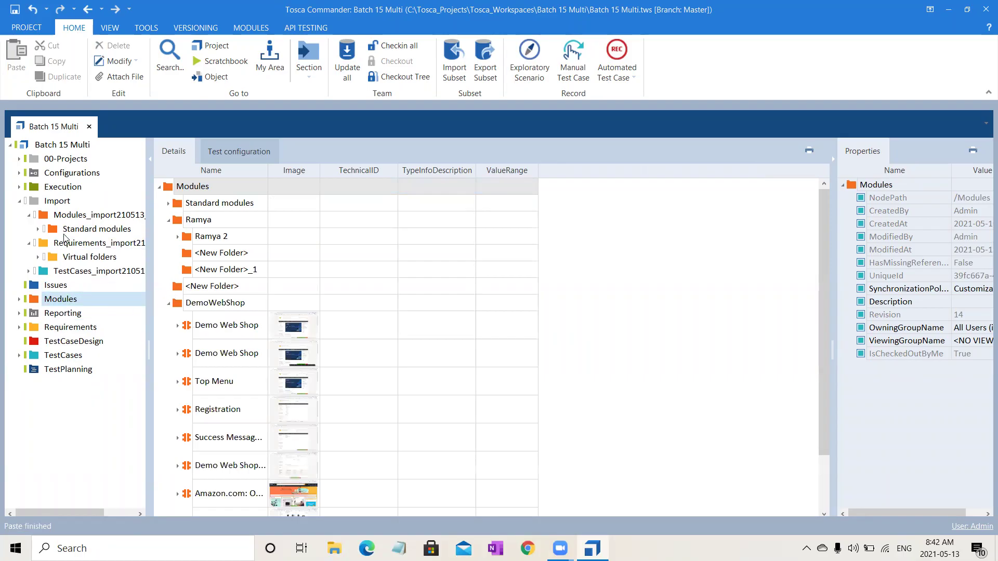
Move the DemoWebShop folder from the imported TestCases folder into the project's main TestCases folder
{"action": "left_click", "coordinate": [29, 271]}
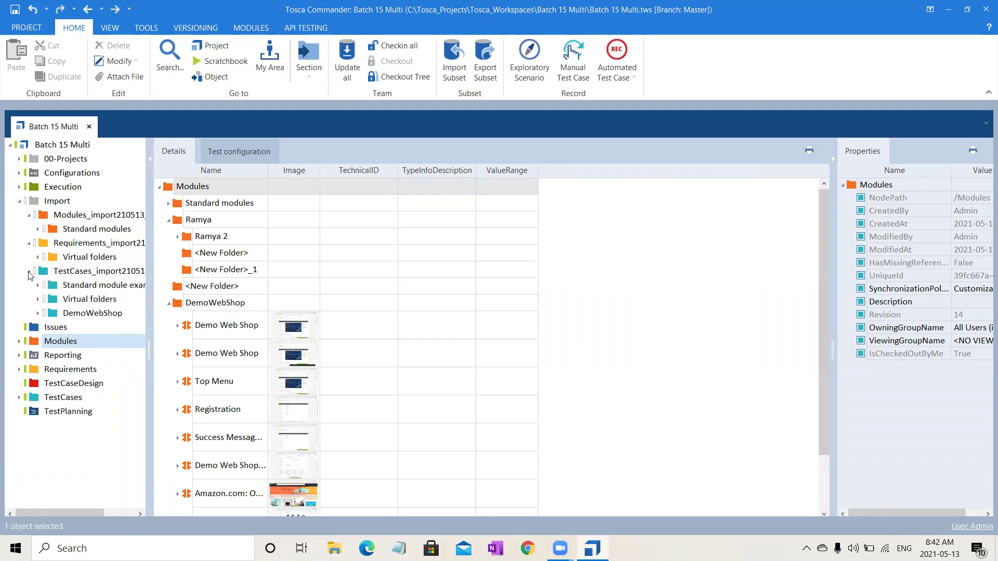
{"action": "left_click", "coordinate": [93, 315]}
{"action": "key", "text": "ctrl+x"}
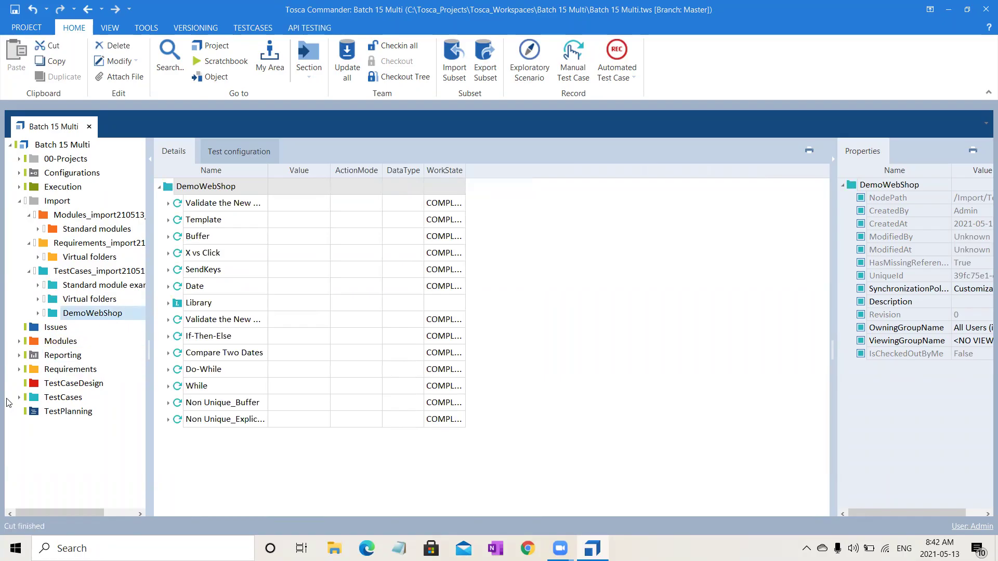
{"action": "left_click", "coordinate": [48, 398]}
{"action": "key", "text": "ctrl+v"}
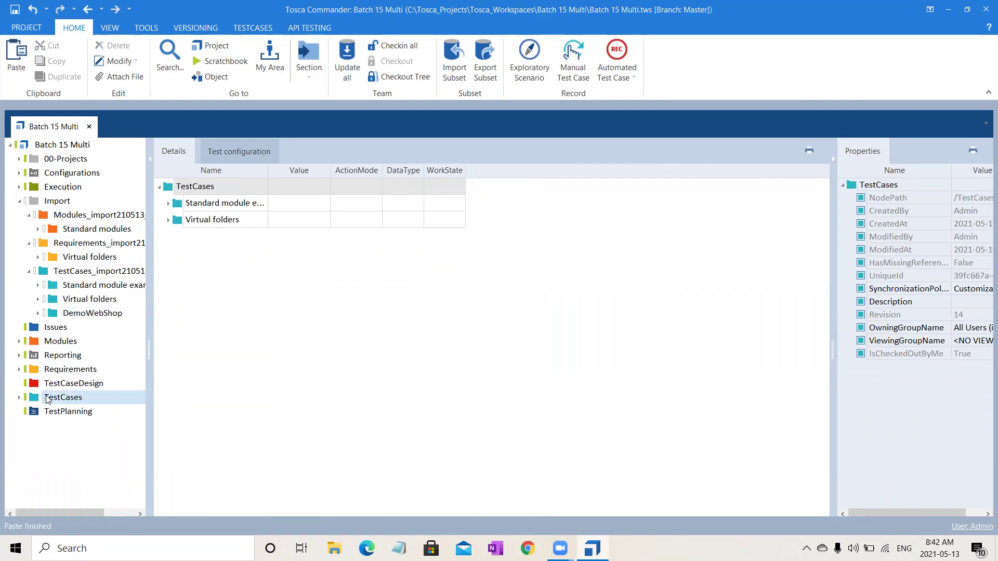
Delete the Import folder with its remaining contents and save the project
{"action": "left_click", "coordinate": [53, 207]}
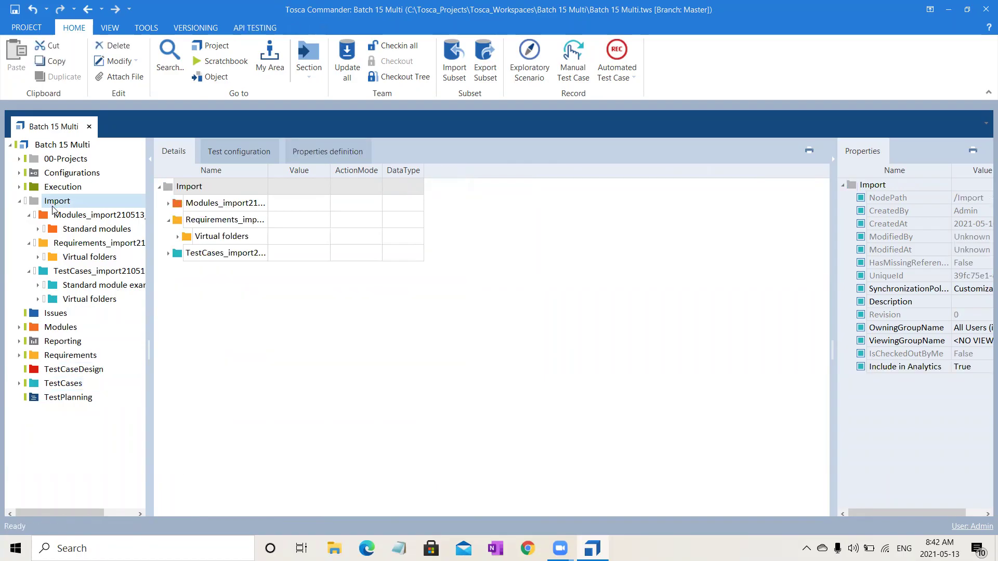
{"action": "key", "text": "Delete"}
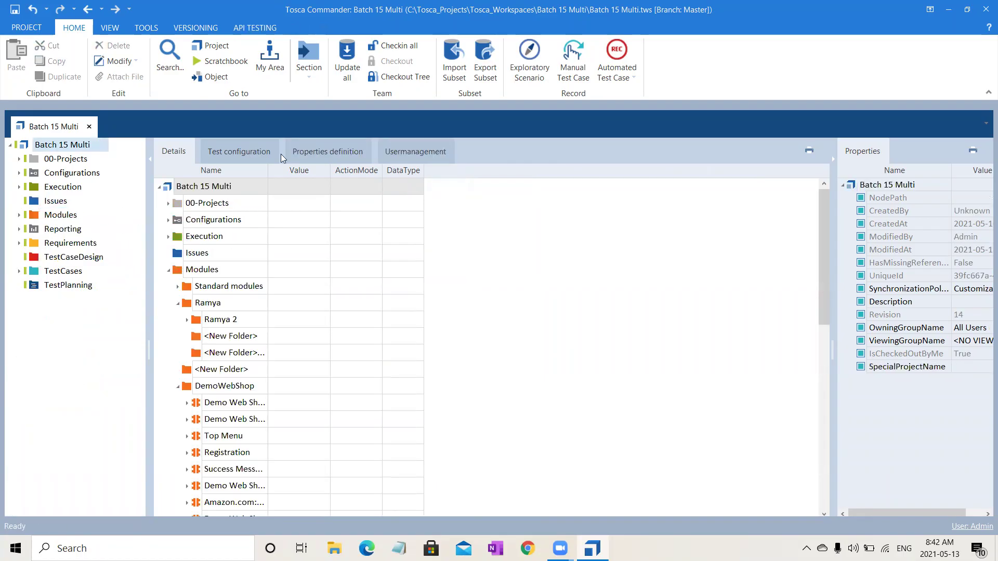
{"action": "left_click", "coordinate": [14, 9]}
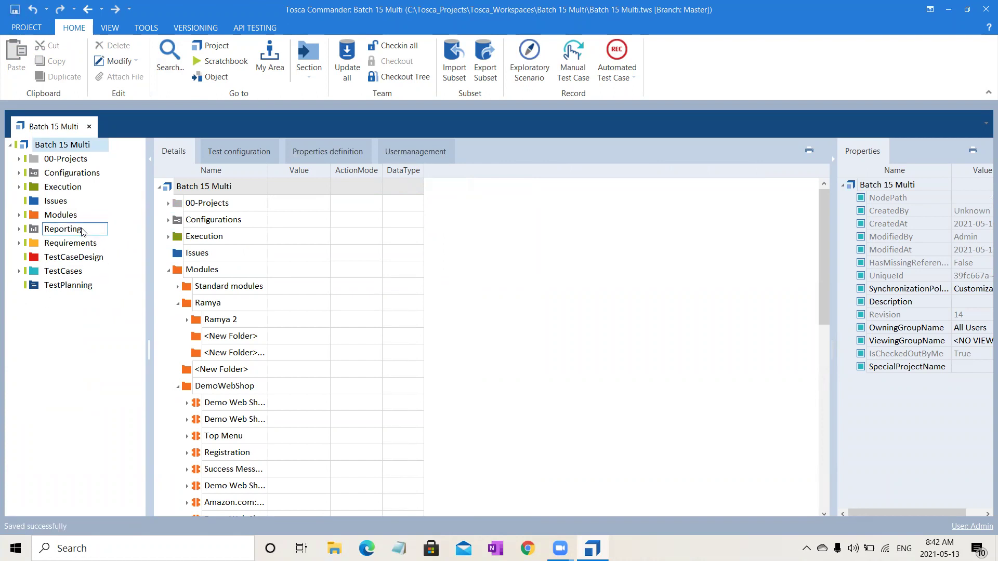
Open the Modules folder in its own window and dock it as a tab beside the project
{"action": "left_click", "coordinate": [59, 216]}
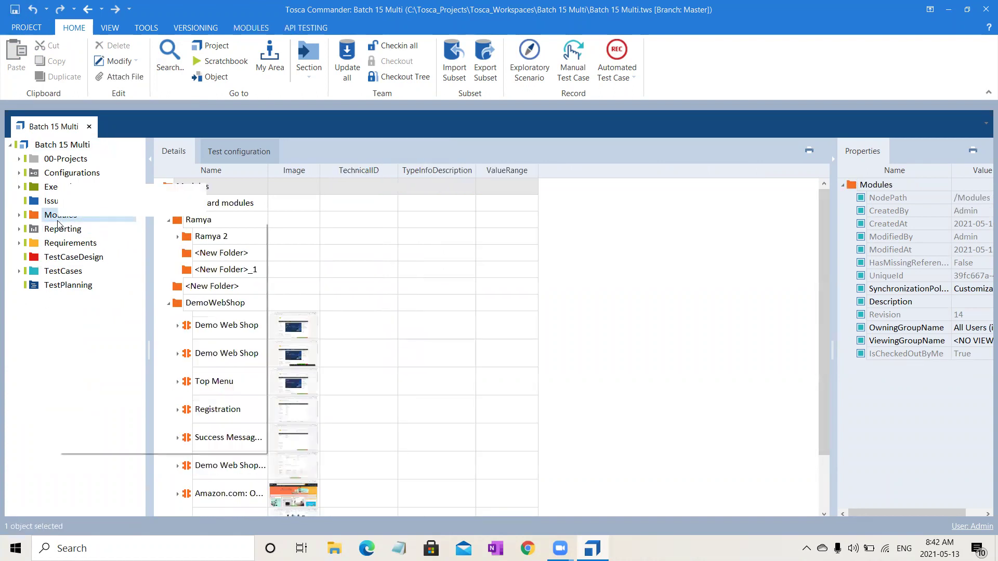
{"action": "left_click", "coordinate": [77, 203]}
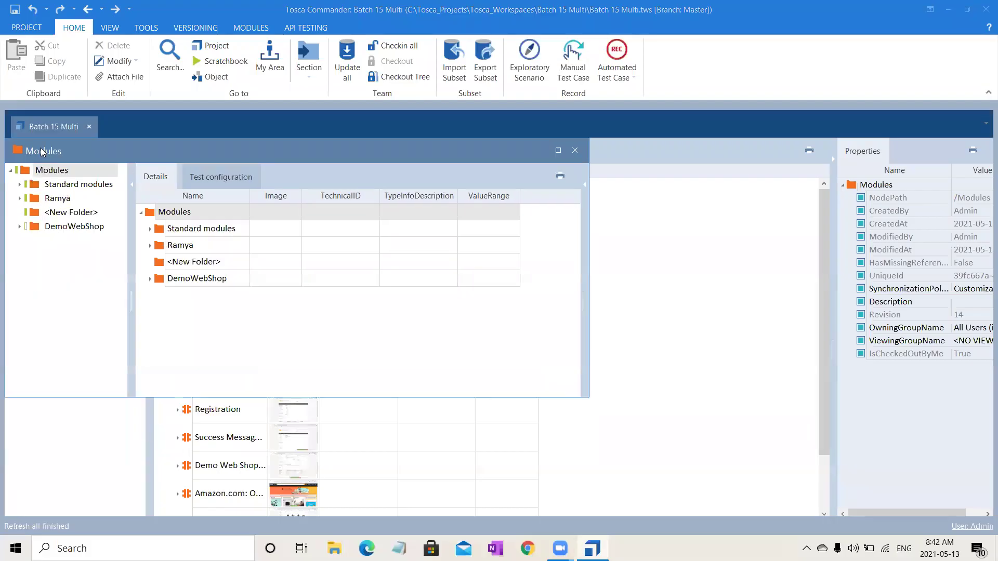
{"action": "left_click_drag", "start_coordinate": [41, 152], "coordinate": [125, 130]}
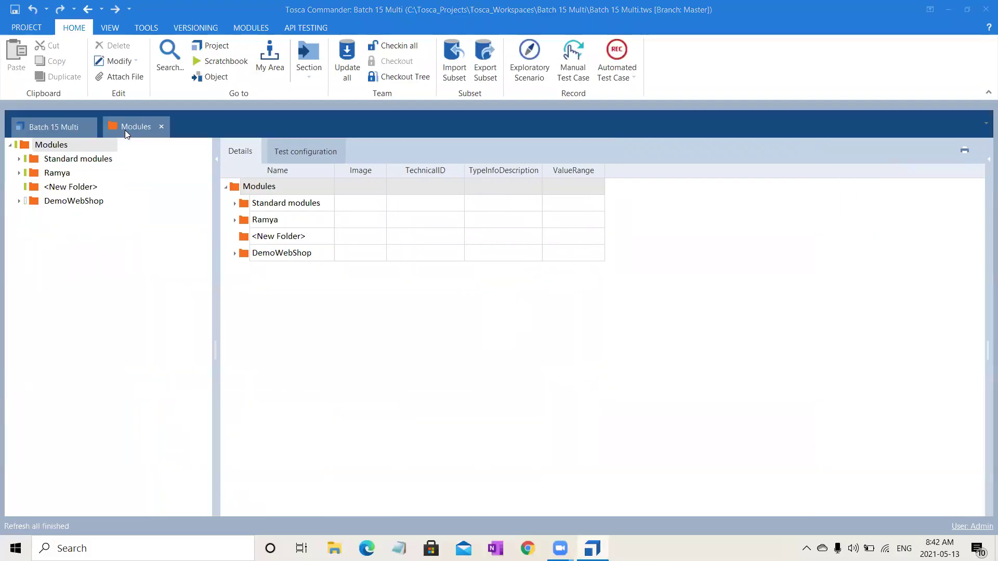
Open the project's TestCases folder in its own window and dock it as a tab beside Modules
{"action": "left_click", "coordinate": [48, 127]}
{"action": "left_click", "coordinate": [54, 270]}
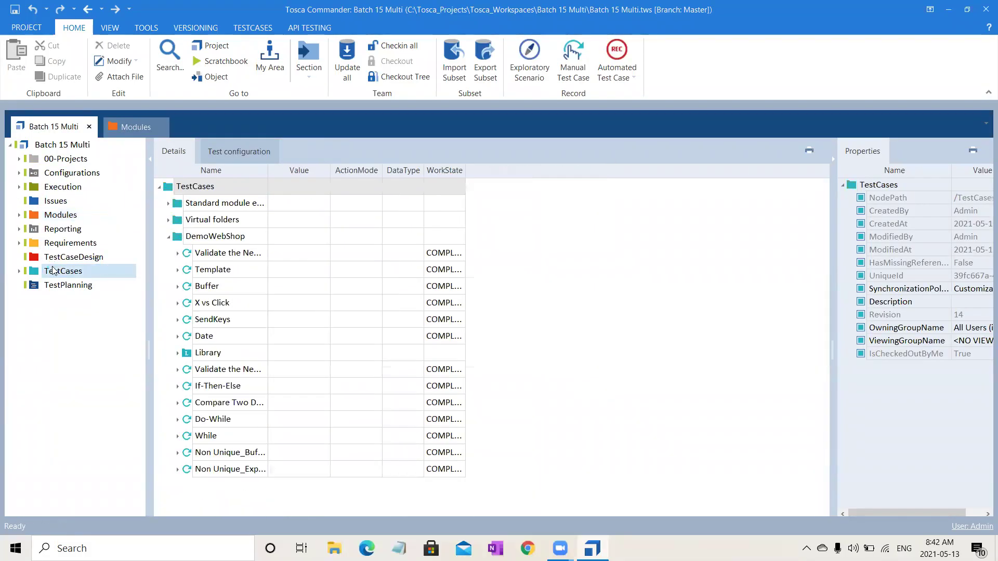
{"action": "right_click", "coordinate": [54, 271]}
{"action": "left_click", "coordinate": [76, 236]}
{"action": "left_click_drag", "start_coordinate": [65, 156], "coordinate": [208, 127]}
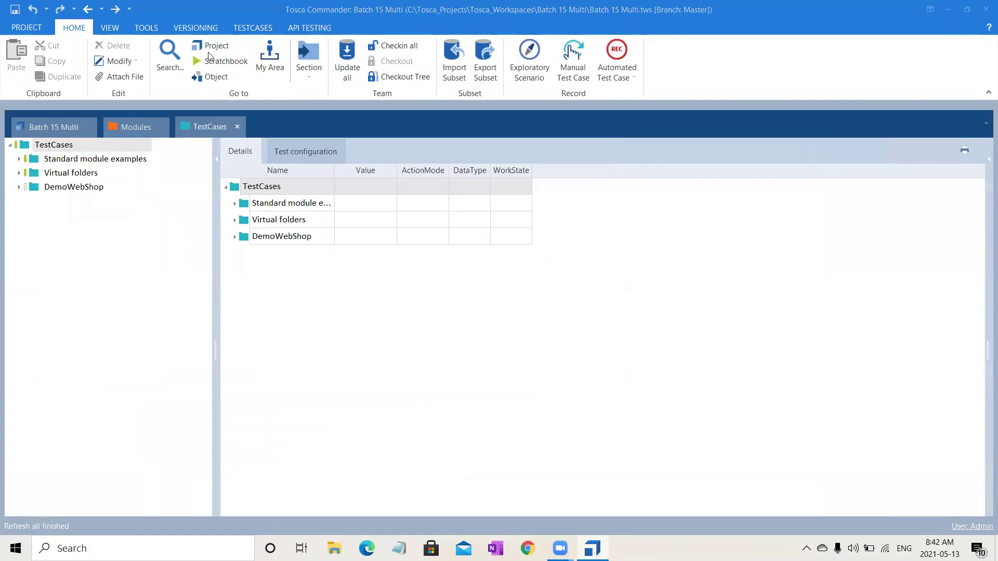
Open the ScratchBook, dock it as a tab after TestCases, and return to the Modules view
{"action": "left_click", "coordinate": [238, 62]}
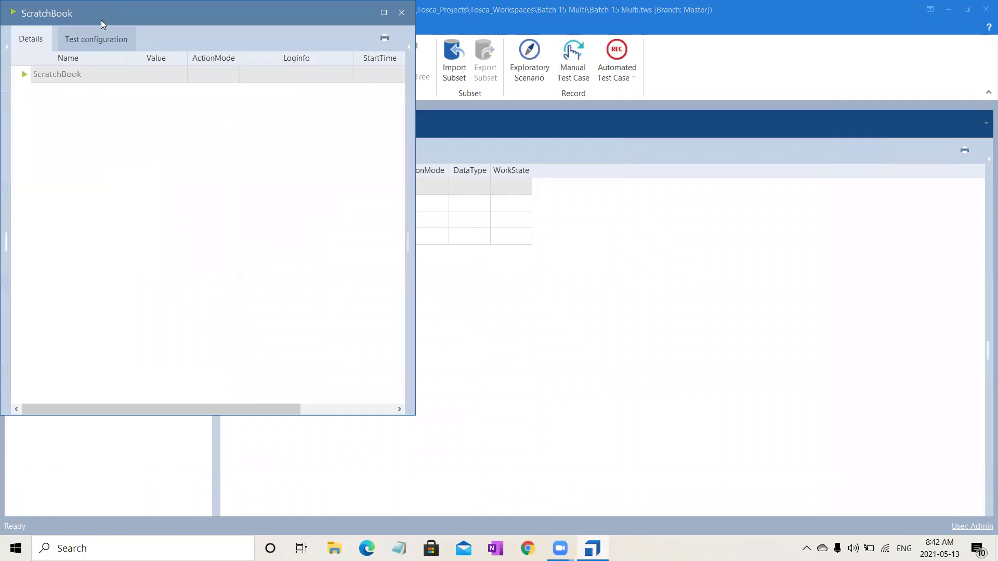
{"action": "left_click_drag", "start_coordinate": [88, 8], "coordinate": [300, 124]}
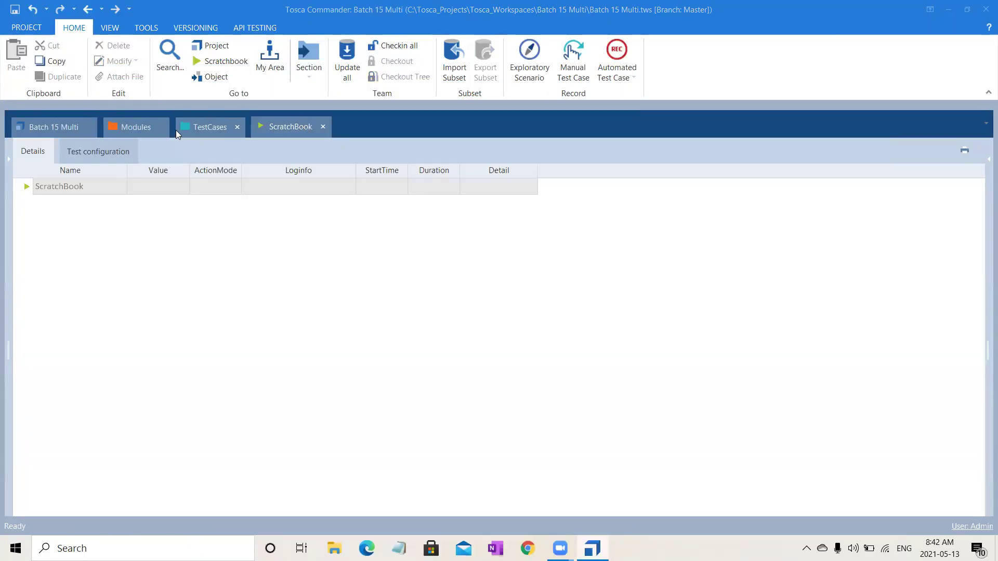
{"action": "left_click", "coordinate": [142, 122]}
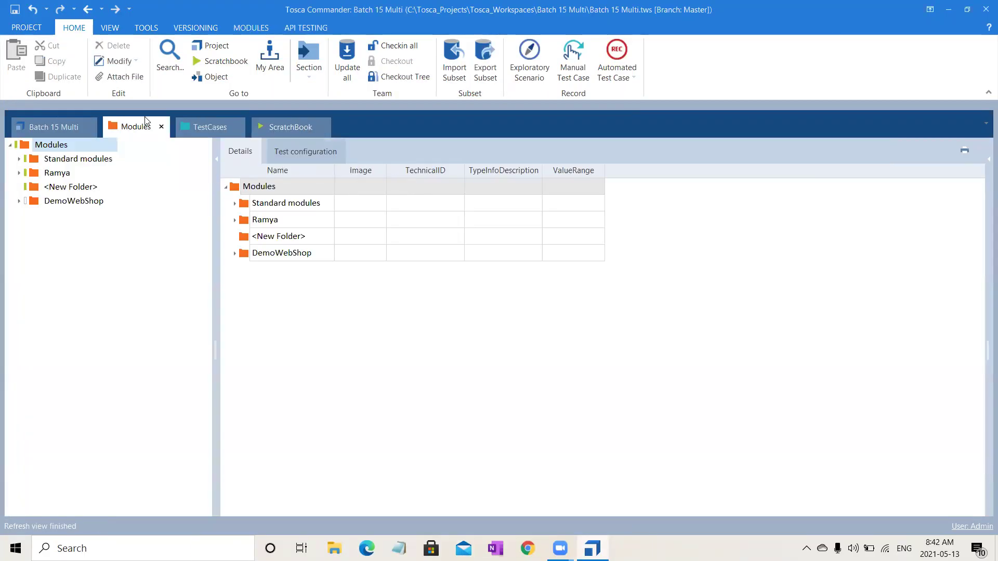
Save the current window layout as a perspective named "Mod,TestCases"
{"action": "left_click", "coordinate": [115, 26]}
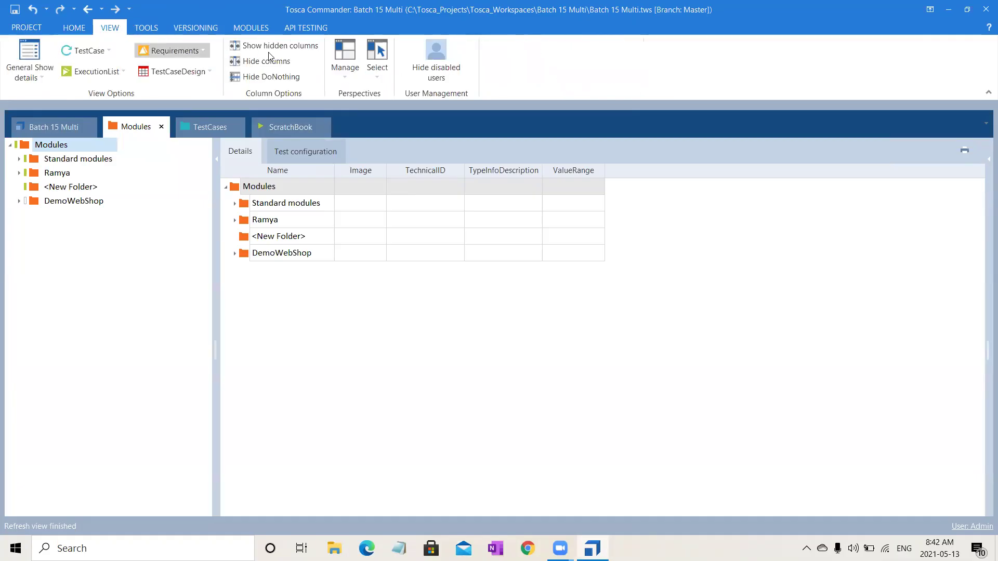
{"action": "left_click", "coordinate": [347, 80]}
{"action": "left_click", "coordinate": [357, 124]}
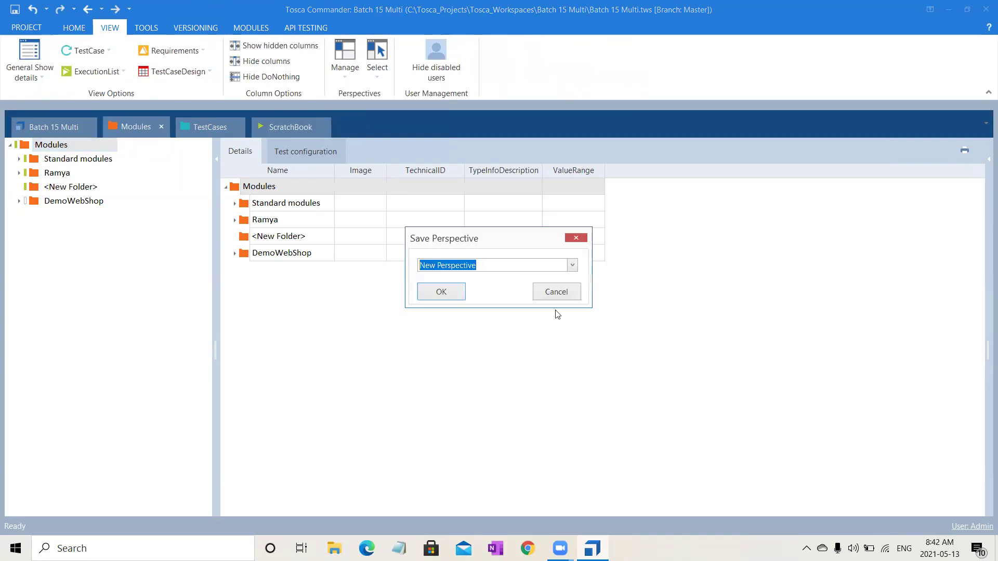
{"action": "type", "text": "Mod,TestCases"}
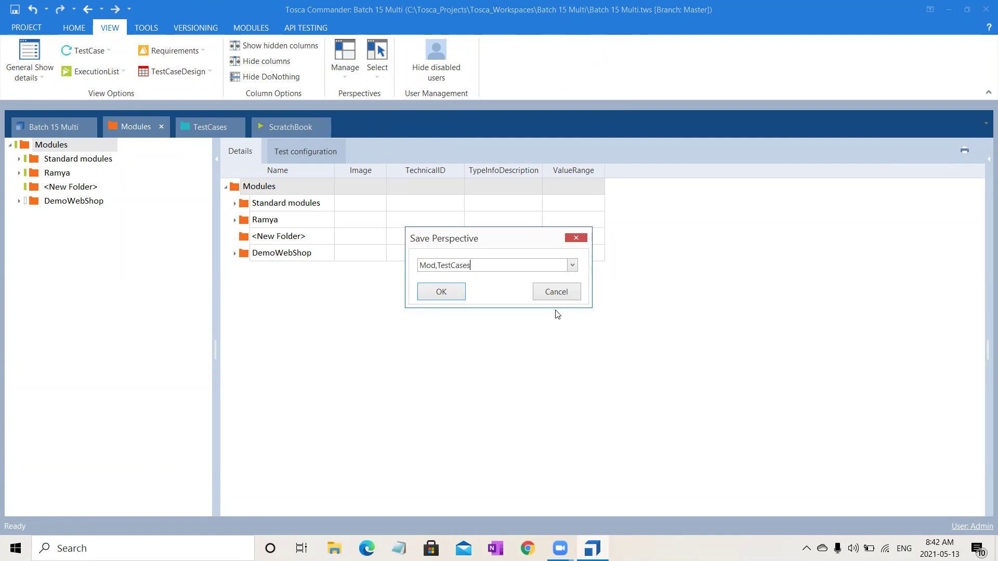
{"action": "left_click", "coordinate": [444, 292]}
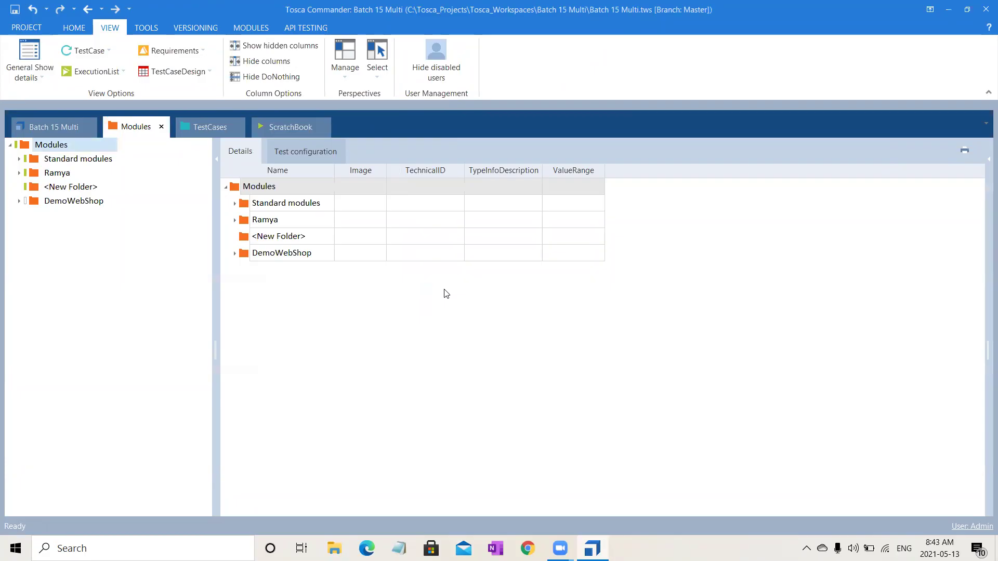
Create a test case named "Non Unique_ConstraintIndex" in the DemoWebShop folder under TestCases
{"action": "left_click", "coordinate": [76, 187]}
{"action": "left_click", "coordinate": [199, 133]}
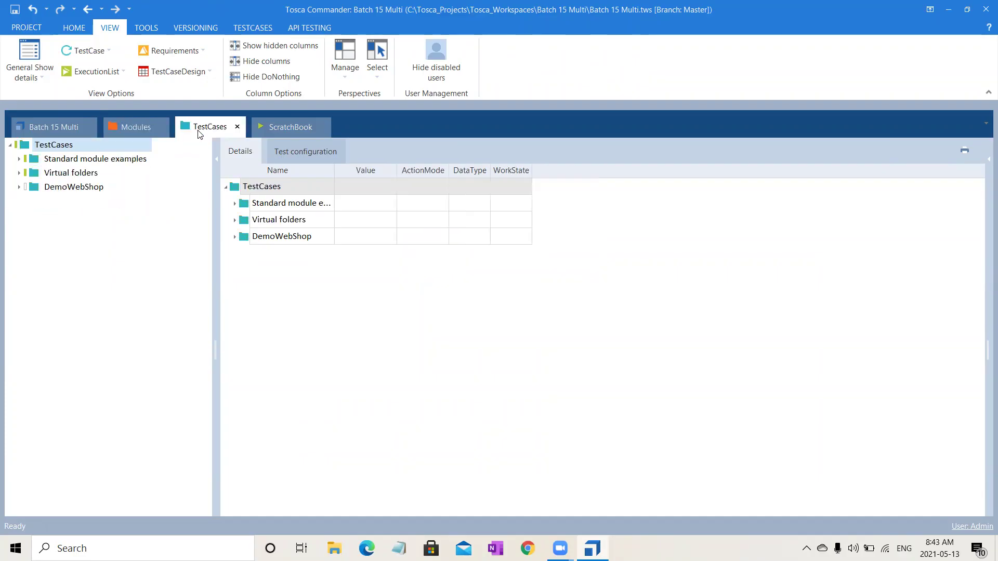
{"action": "left_click", "coordinate": [18, 187]}
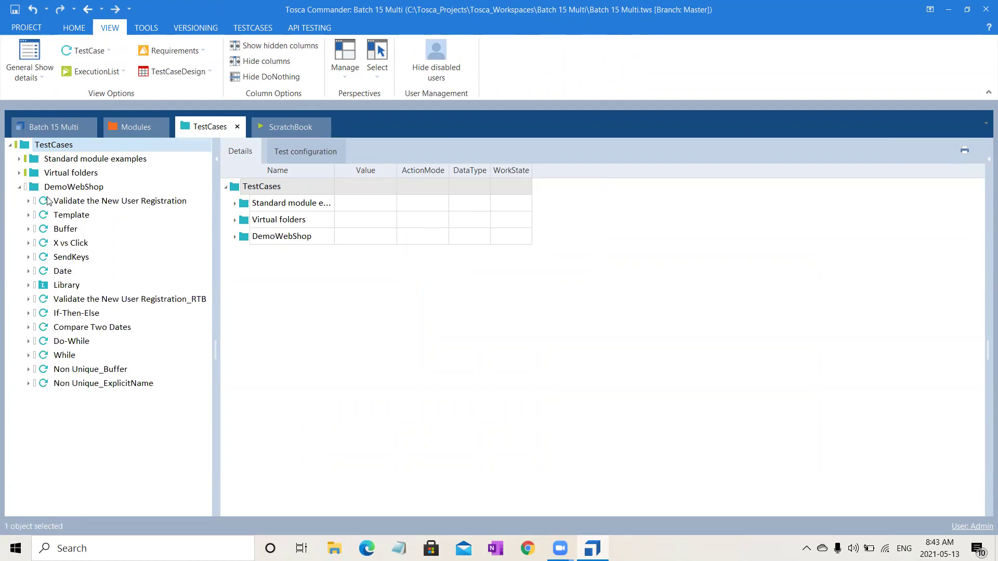
{"action": "left_click", "coordinate": [72, 188]}
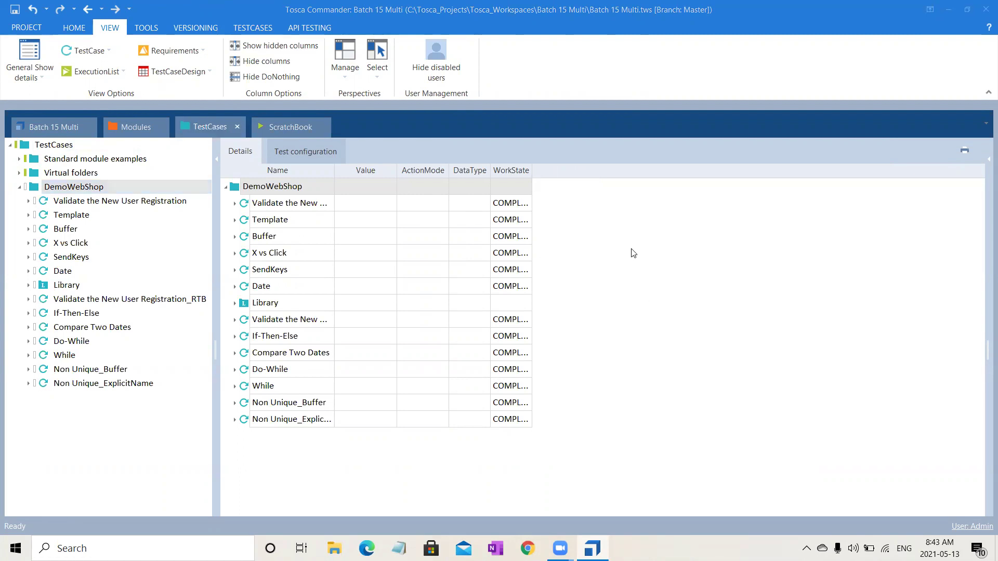
{"action": "left_click", "coordinate": [101, 191]}
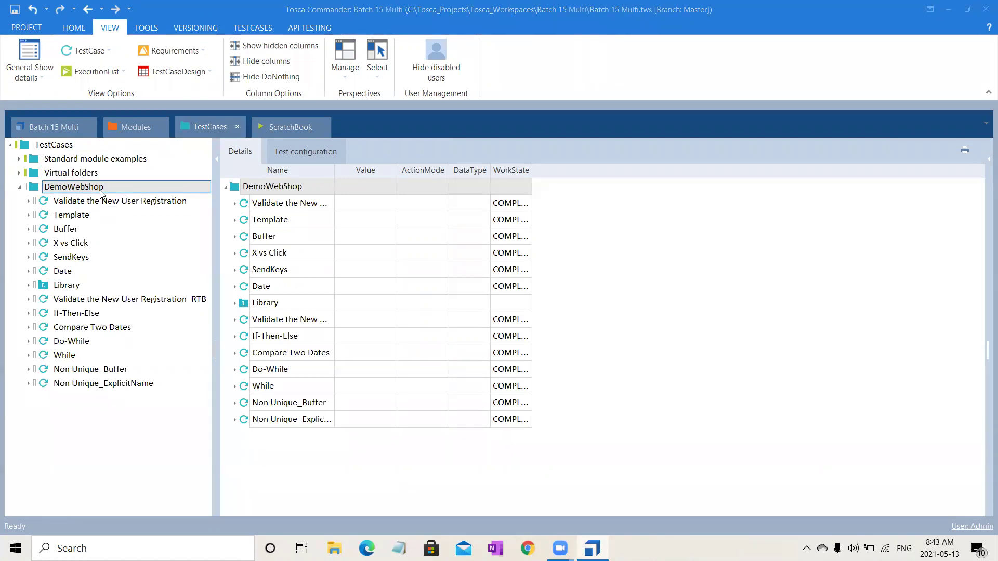
{"action": "right_click", "coordinate": [162, 186]}
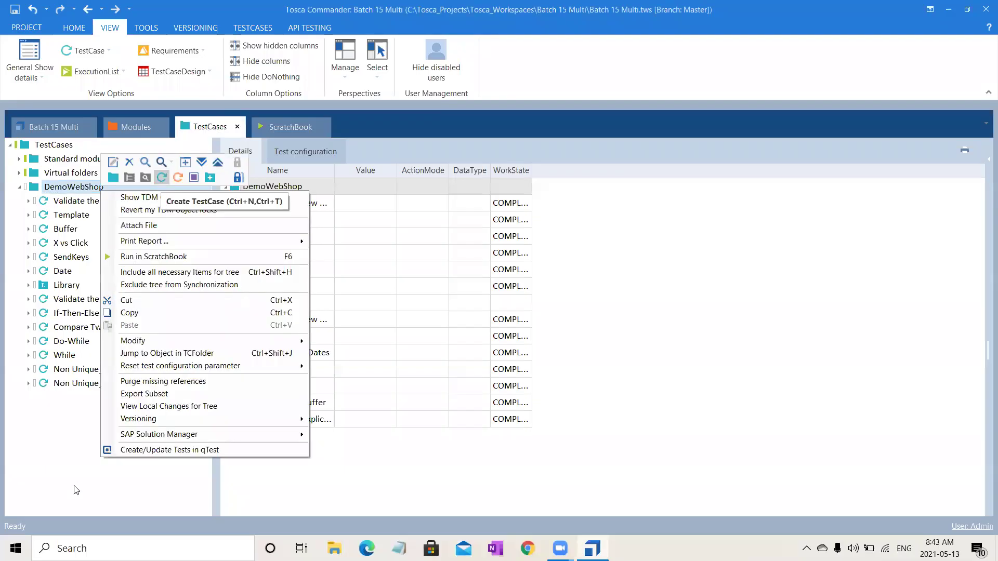
{"action": "key", "text": "ctrl+n"}
{"action": "key", "text": "ctrl+t"}
{"action": "type", "text": "Non"}
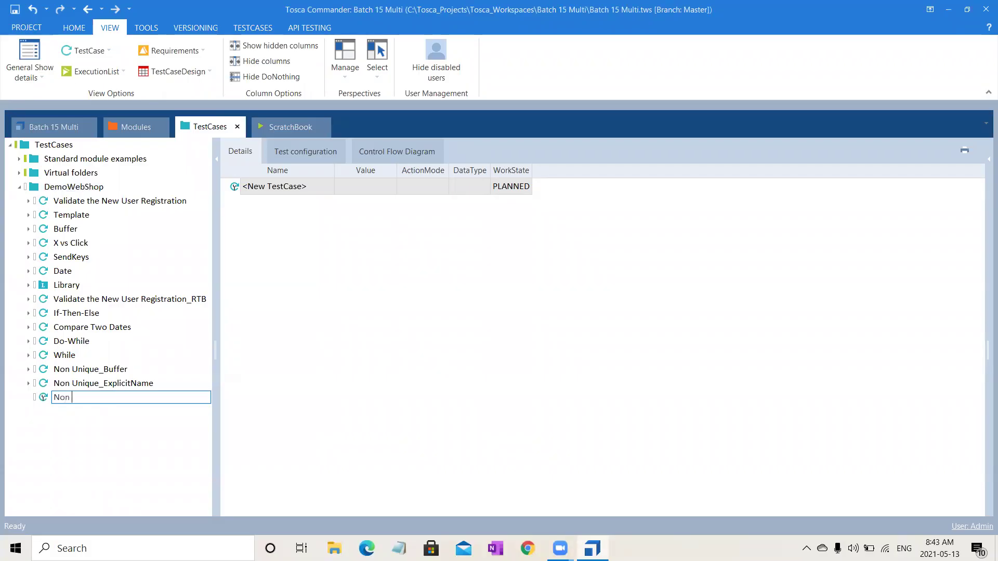
{"action": "type", "text": " Unique_ConstraintIndex"}
{"action": "left_click", "coordinate": [377, 407]}
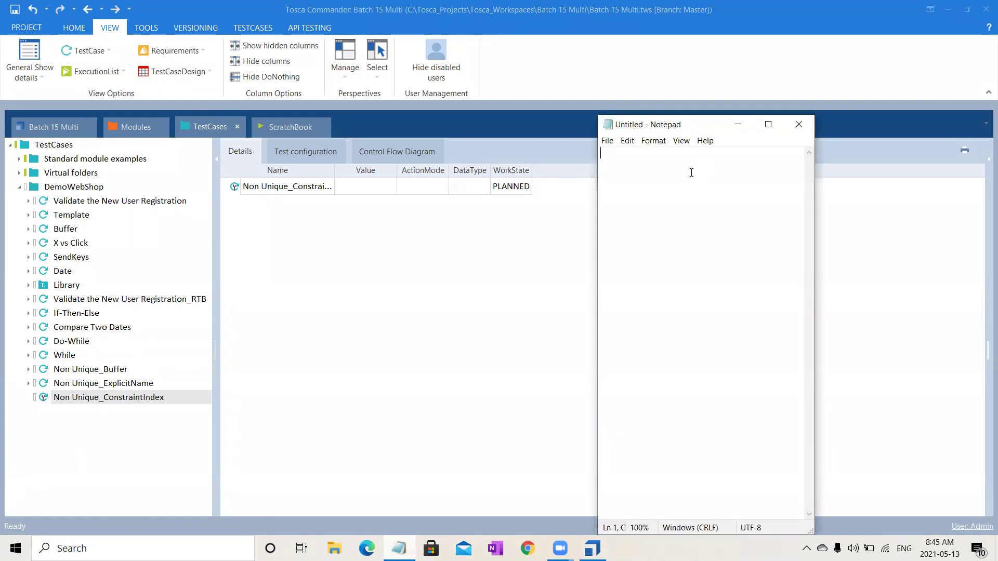
Write "Buffer" and "Property----{B[Test]}" as separate lines with a blank line between them in the empty Notepad file
{"action": "type", "text": "Buffer"}
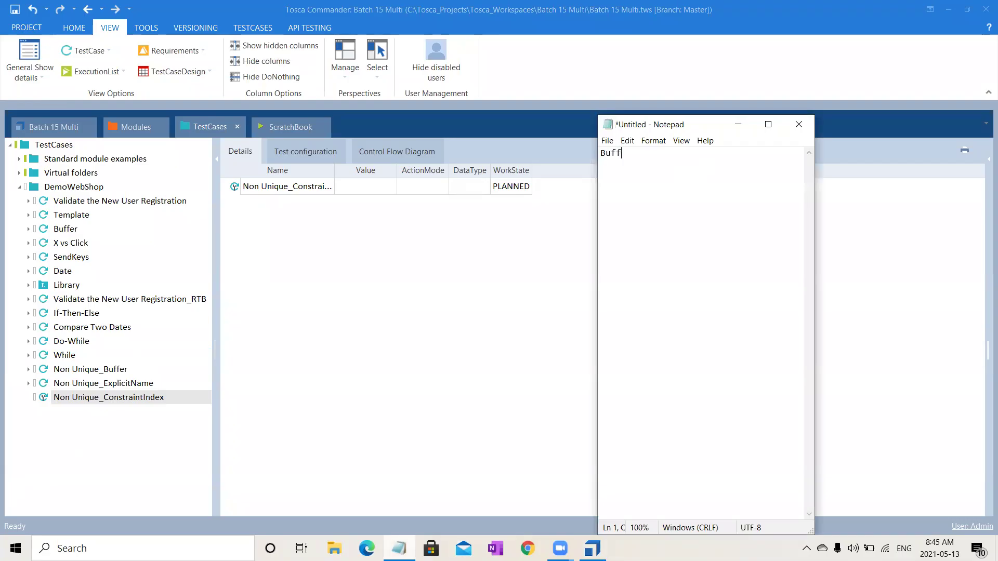
{"action": "key", "text": "Return"}
{"action": "key", "text": "Return"}
{"action": "type", "text": "Property----{B[Test]}"}
{"action": "key", "text": "Return"}
{"action": "key", "text": "Return"}
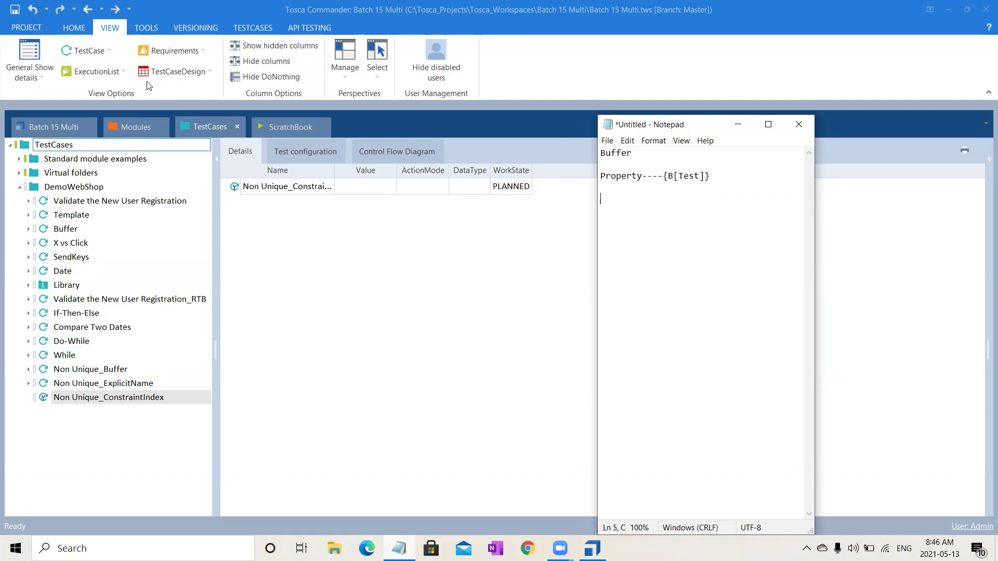
Examine the full Title property of Product Image in the Demo Web Shop. Apparel & Shoes_Buffer module, including its buffer expression
{"action": "left_click", "coordinate": [127, 133]}
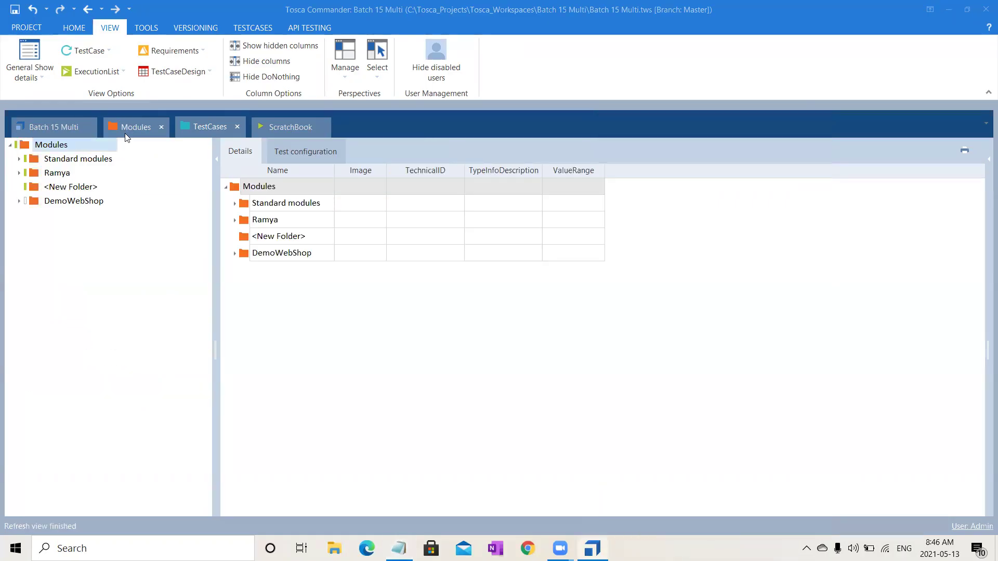
{"action": "left_click", "coordinate": [19, 201]}
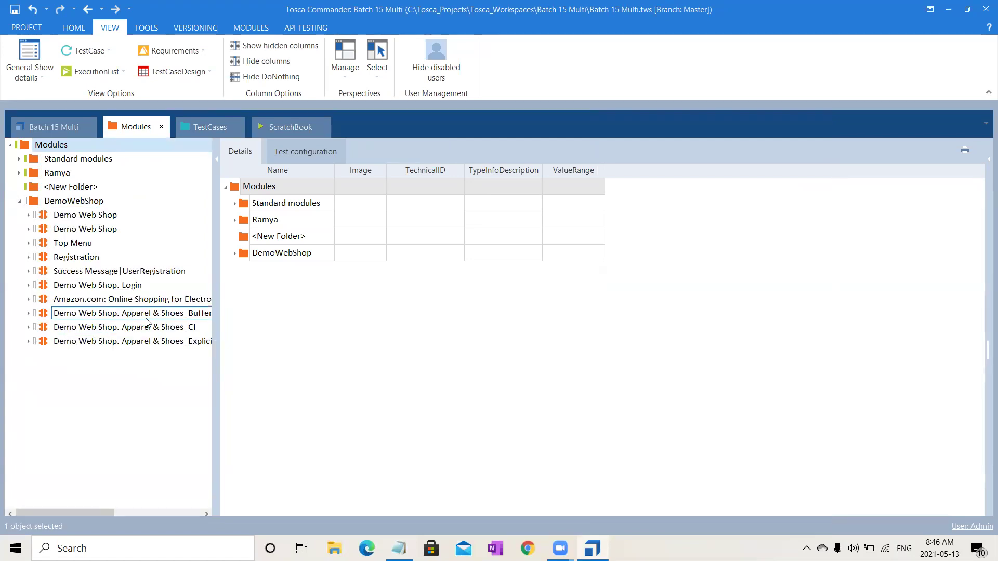
{"action": "left_click", "coordinate": [130, 314]}
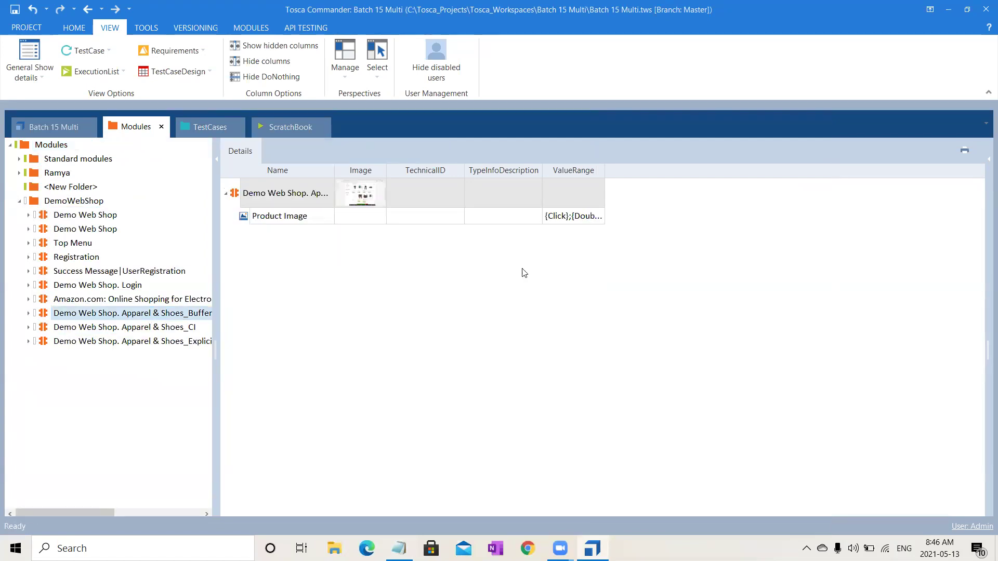
{"action": "left_click", "coordinate": [982, 164]}
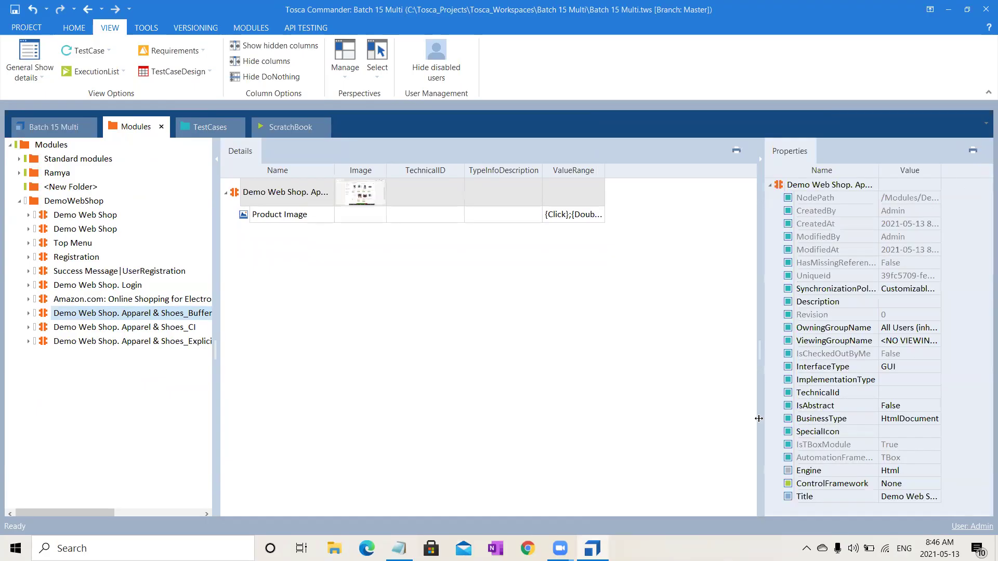
{"action": "left_click", "coordinate": [305, 218]}
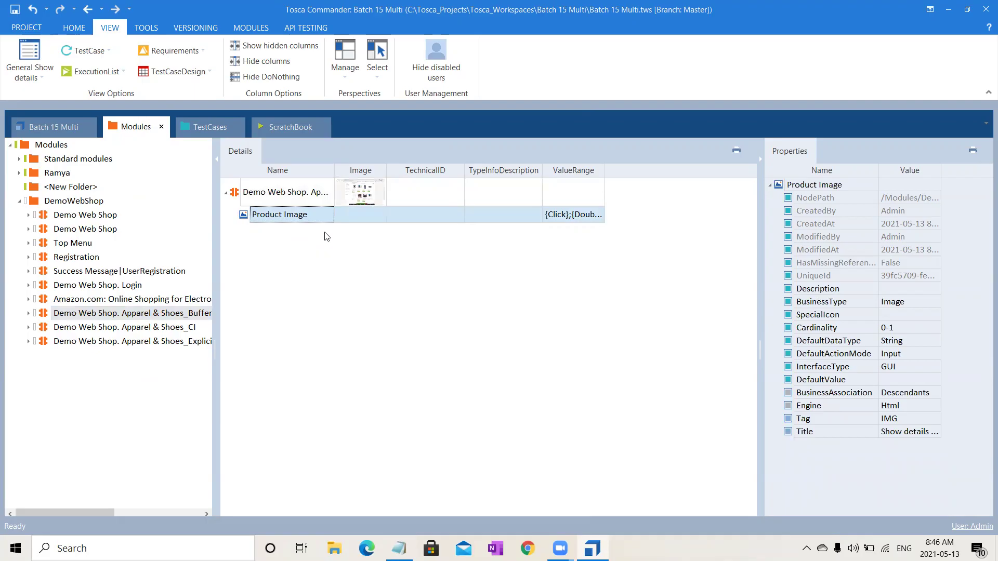
{"action": "left_click", "coordinate": [909, 437]}
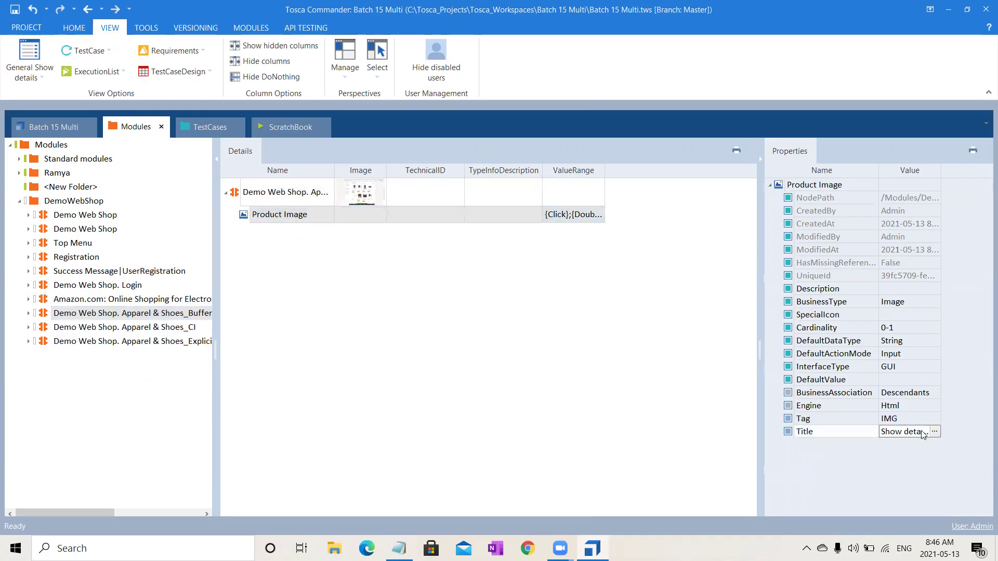
{"action": "left_click", "coordinate": [936, 432]}
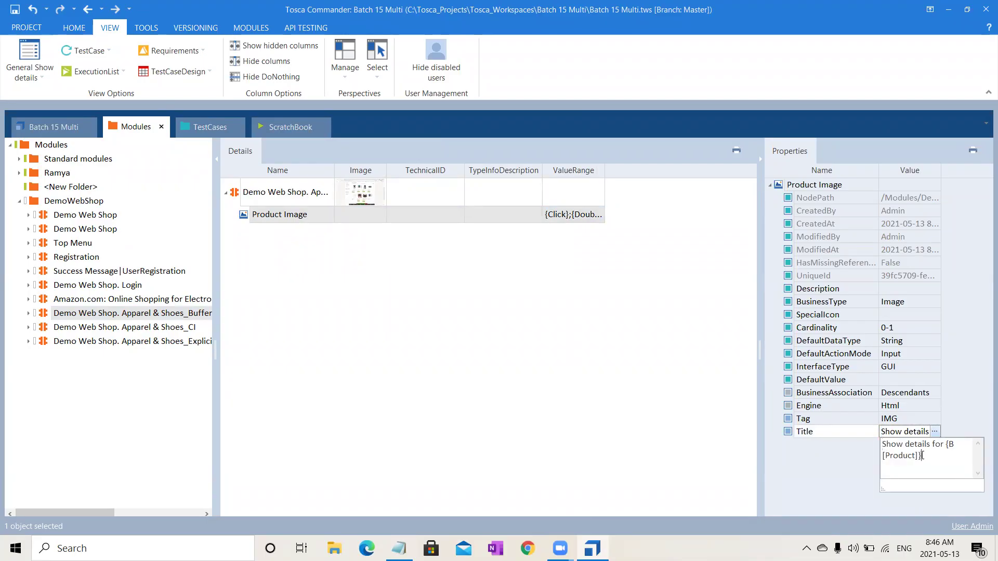
{"action": "left_click_drag", "start_coordinate": [922, 456], "coordinate": [948, 446]}
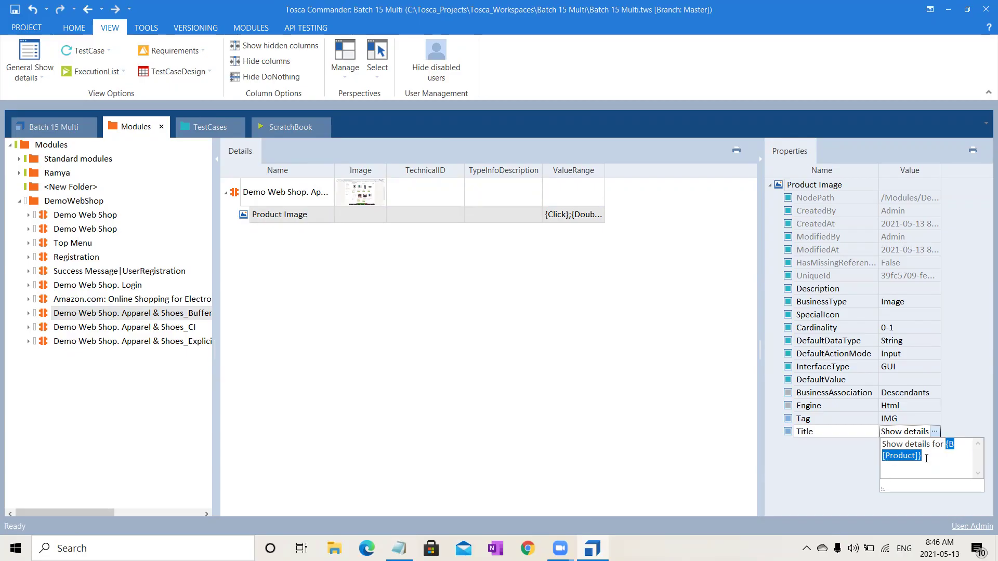
{"action": "left_click", "coordinate": [659, 436]}
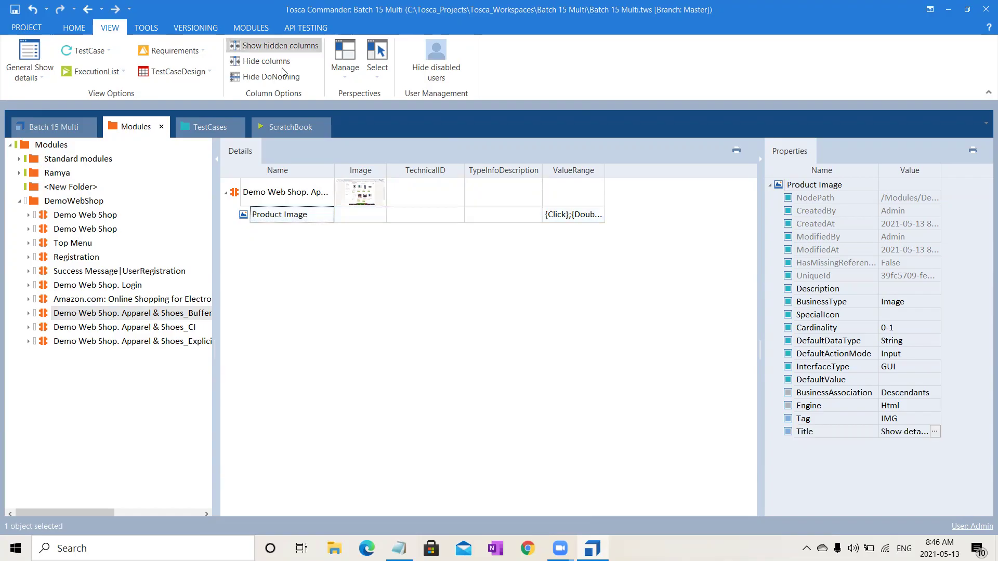
Inspect the TBox Set Buffer and Demo Web Shop steps of the Non Unique_Buffer test case, and return to the Modules view
{"action": "left_click", "coordinate": [192, 130]}
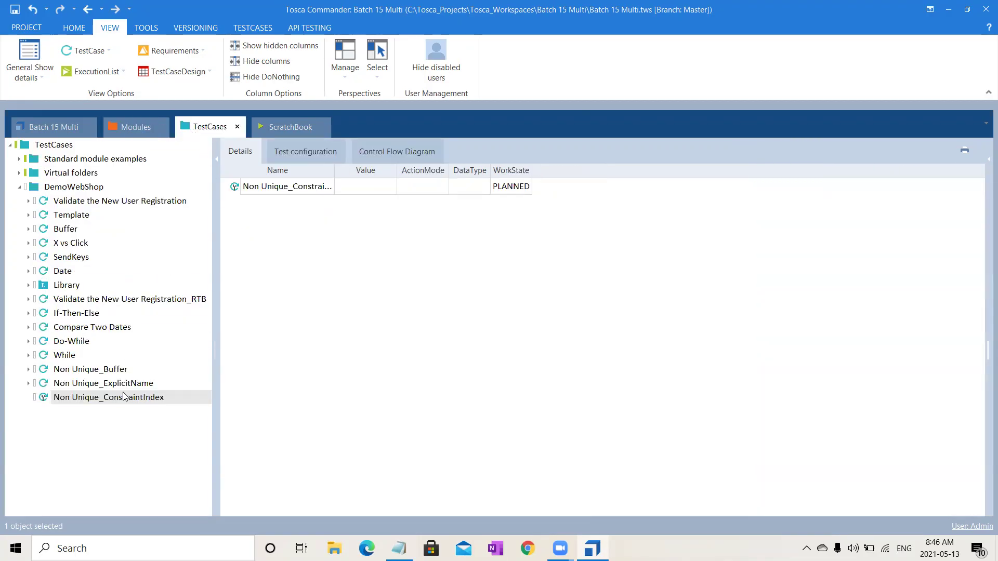
{"action": "left_click", "coordinate": [121, 372]}
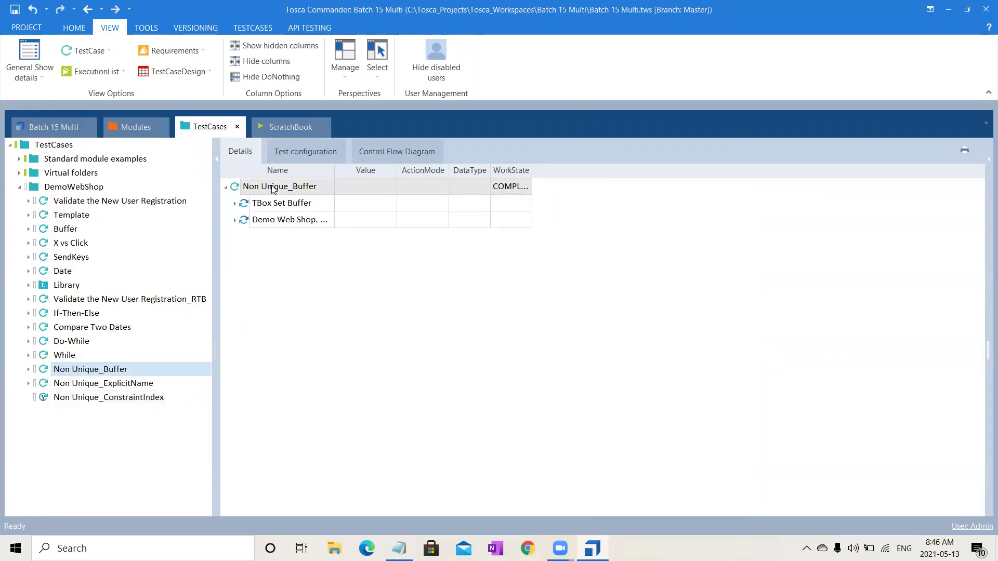
{"action": "left_click", "coordinate": [235, 204]}
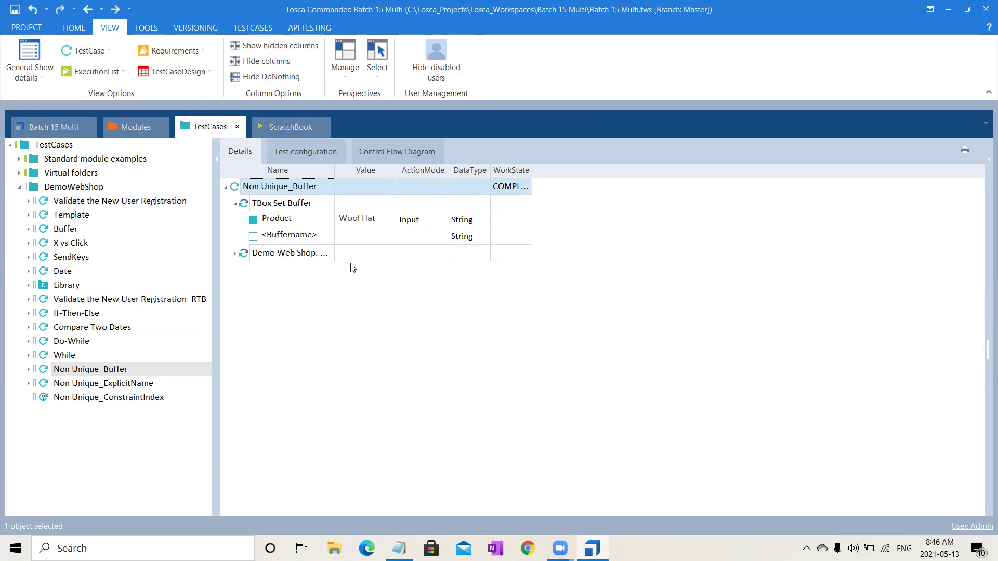
{"action": "left_click", "coordinate": [236, 256]}
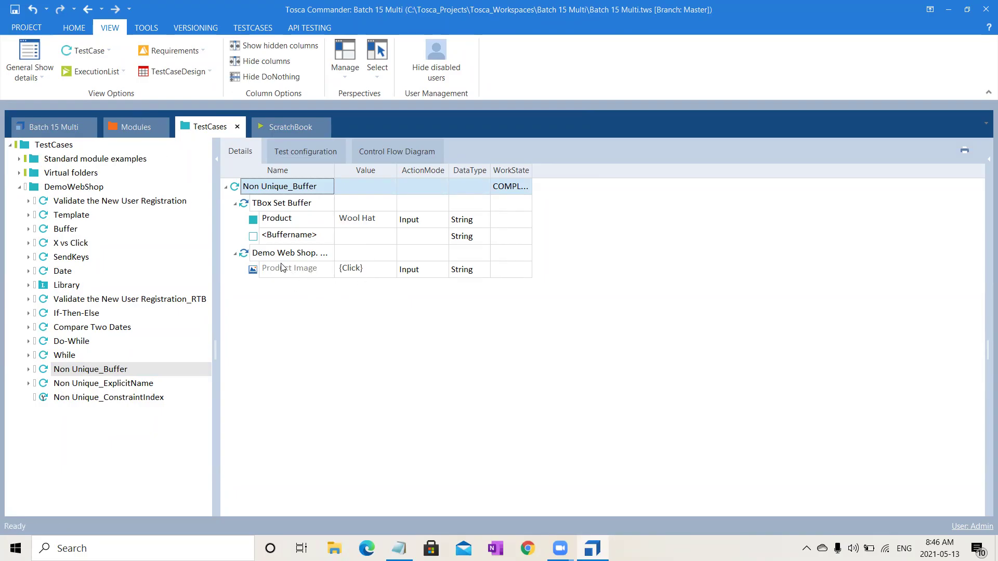
{"action": "left_click", "coordinate": [137, 129]}
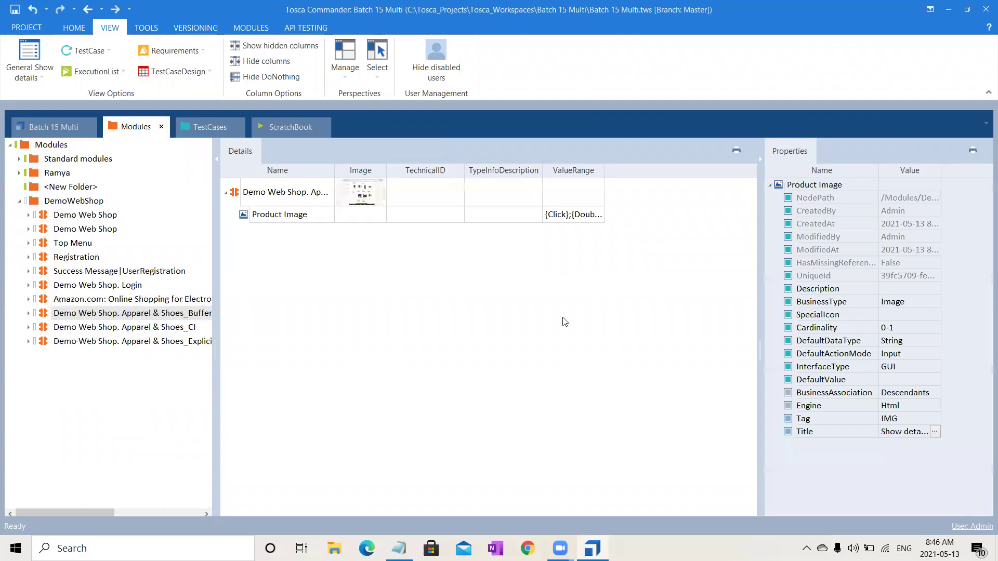
Review the buffer expression in Product Image's Title property, and return to the TestCases view
{"action": "left_click", "coordinate": [936, 432]}
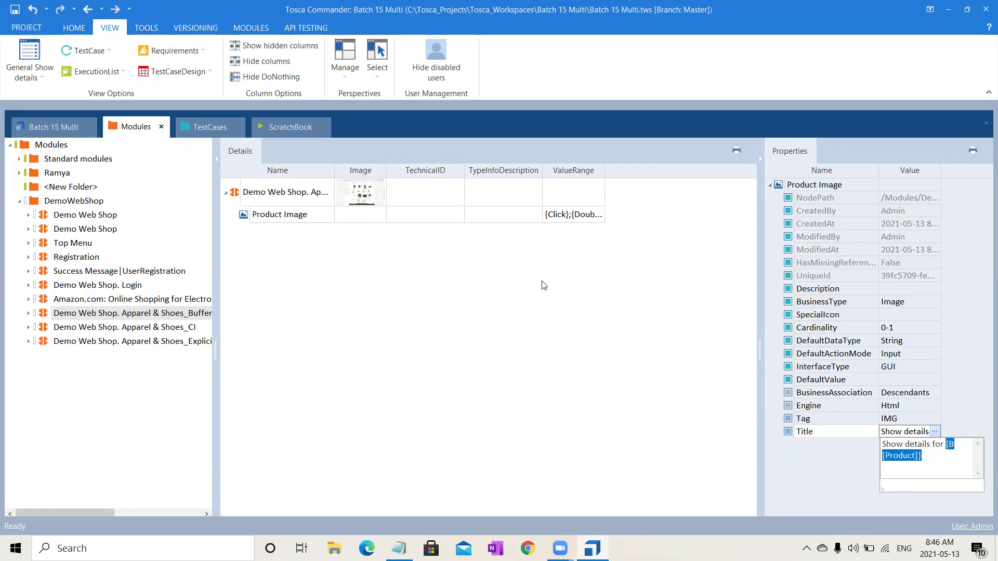
{"action": "left_click", "coordinate": [222, 133]}
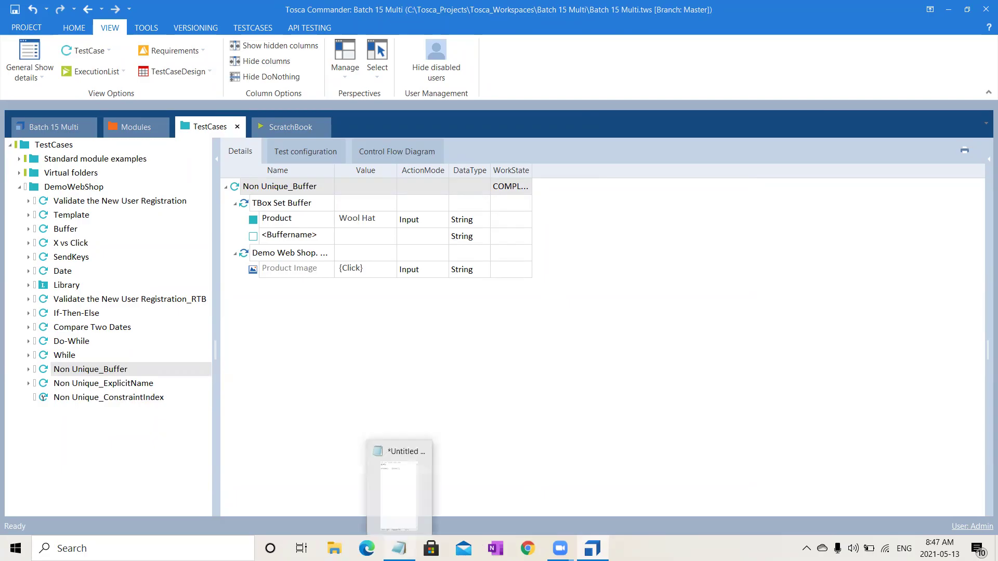
Add "ExplicitName" and "Constraint Index" to the Notepad notes as separate lines with a blank line between them
{"action": "left_click", "coordinate": [399, 549]}
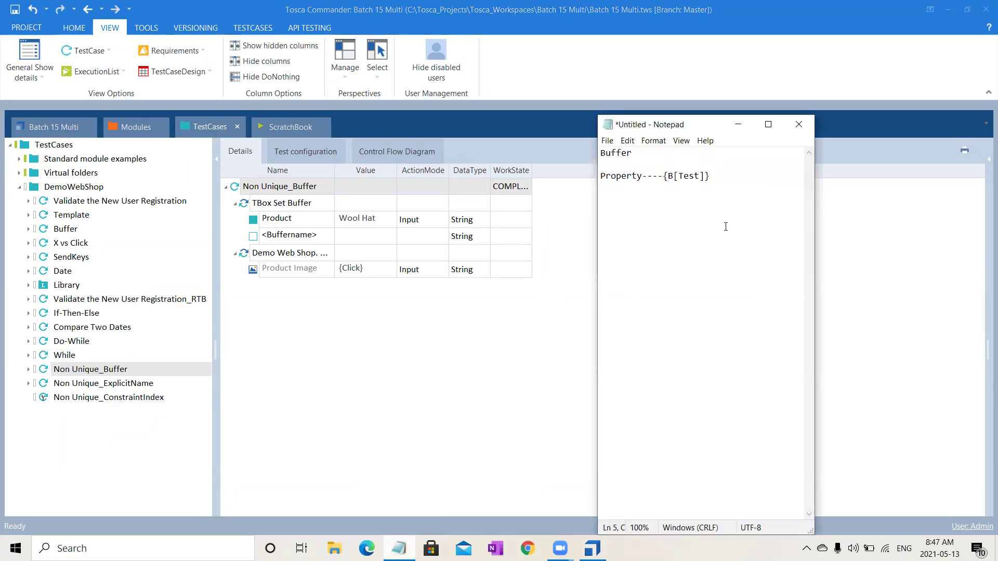
{"action": "type", "text": "ExplicitName"}
{"action": "key", "text": "BackSpace"}
{"action": "key", "text": "BackSpace"}
{"action": "type", "text": "me"}
{"action": "key", "text": "Return"}
{"action": "key", "text": "Return"}
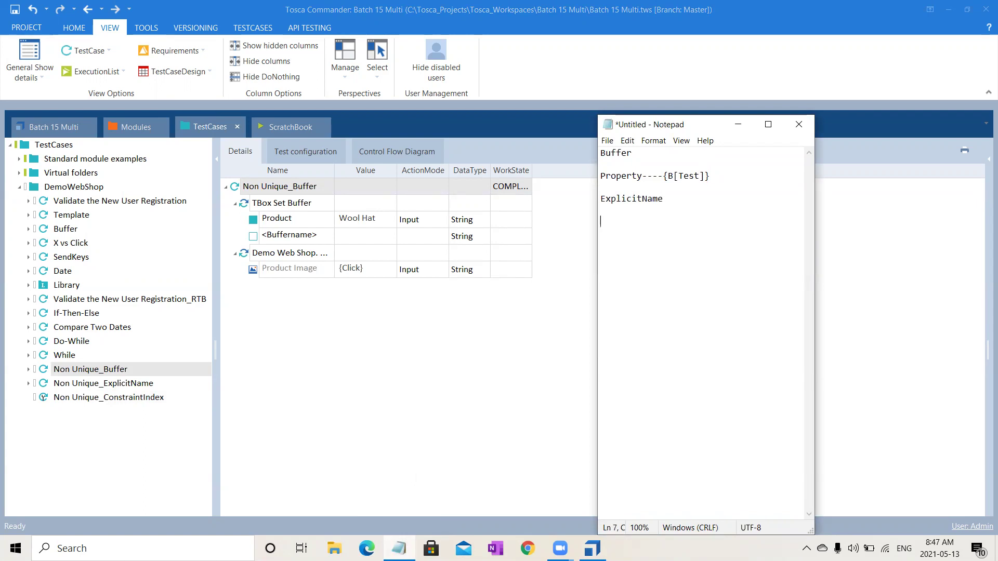
{"action": "type", "text": "Constraint Index"}
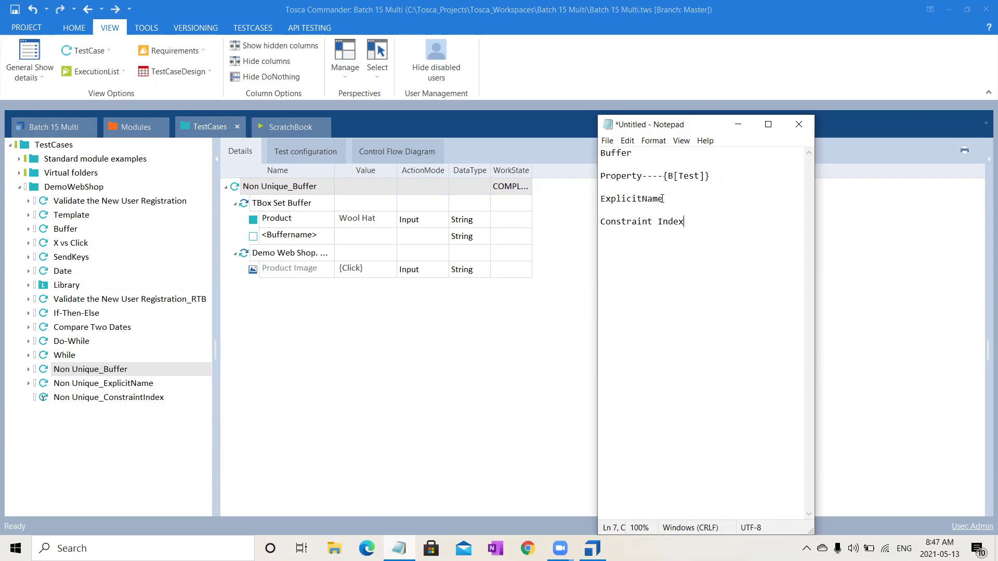
{"action": "key", "text": "Return"}
{"action": "key", "text": "Return"}
Add a configuration parameter named "ConstraintIndex" to Product Image in the Demo Web Shop. Apparel & Shoes_CI module
{"action": "left_click", "coordinate": [134, 127]}
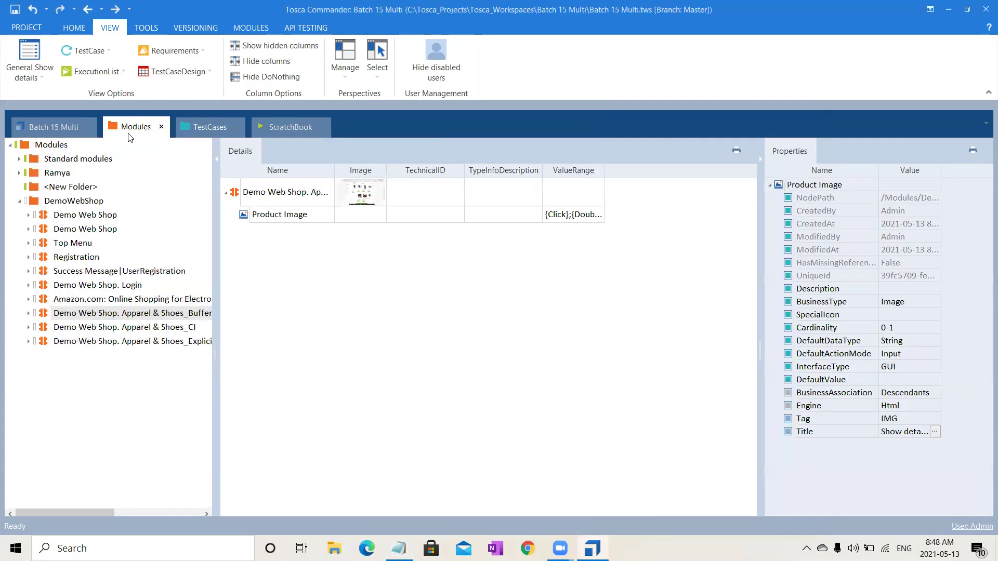
{"action": "left_click", "coordinate": [133, 326]}
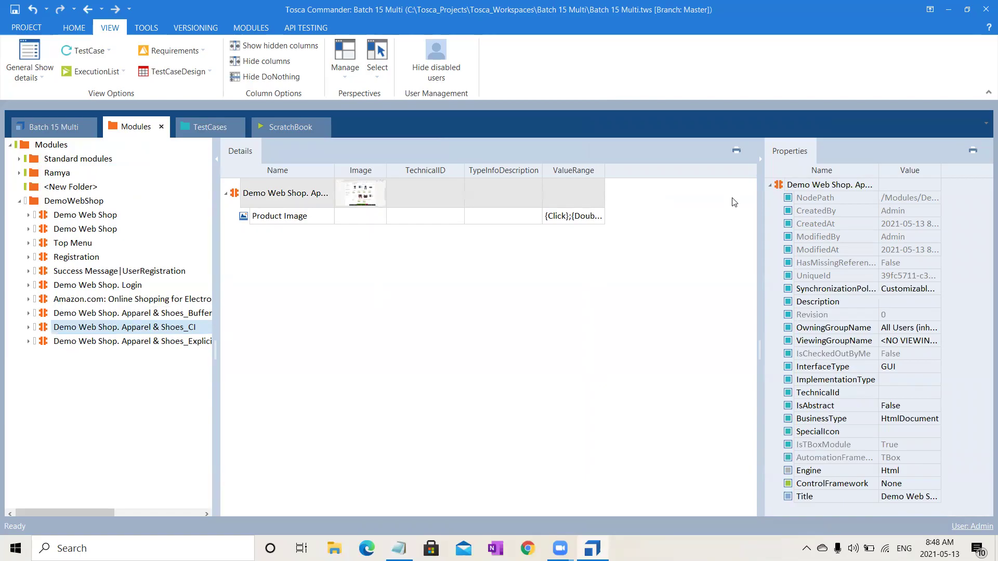
{"action": "left_click", "coordinate": [279, 223]}
{"action": "right_click", "coordinate": [279, 225]}
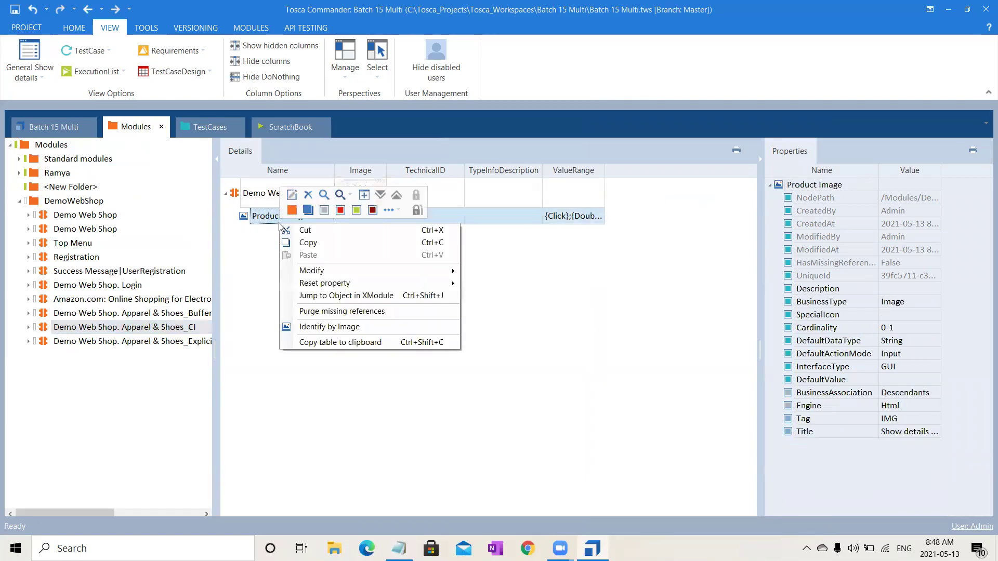
{"action": "left_click", "coordinate": [325, 211]}
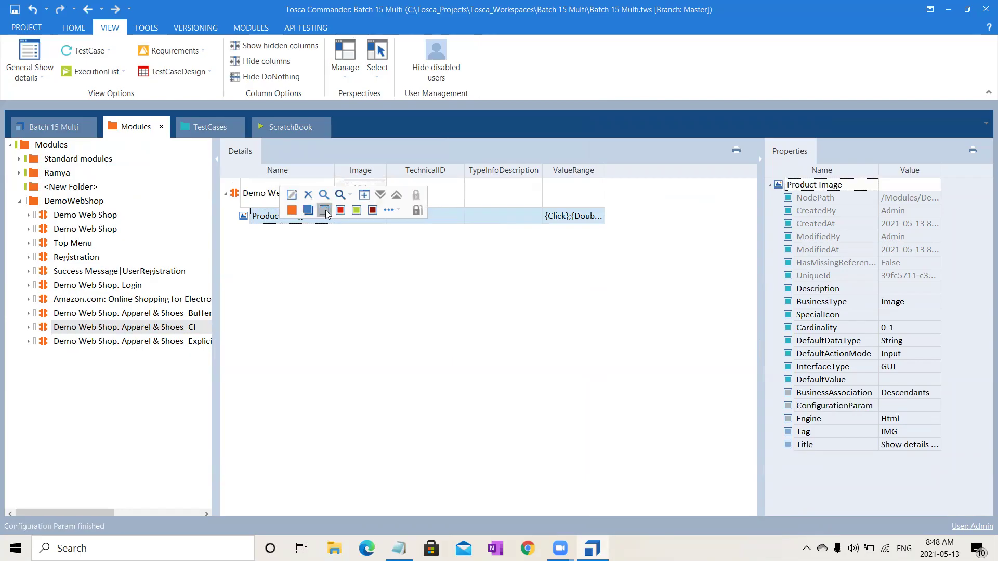
{"action": "type", "text": "C"}
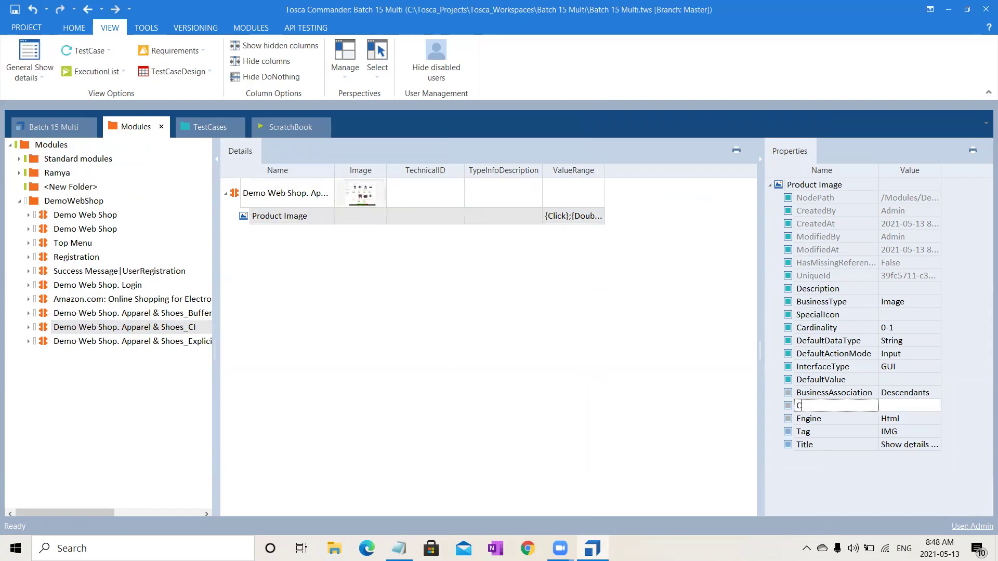
{"action": "type", "text": "onstraintIndex"}
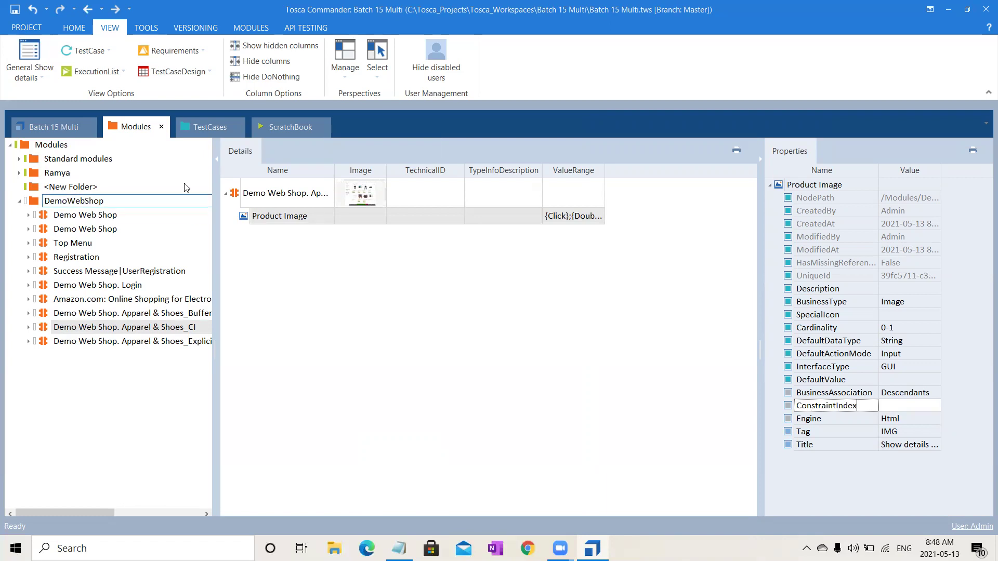
{"action": "left_click", "coordinate": [362, 345]}
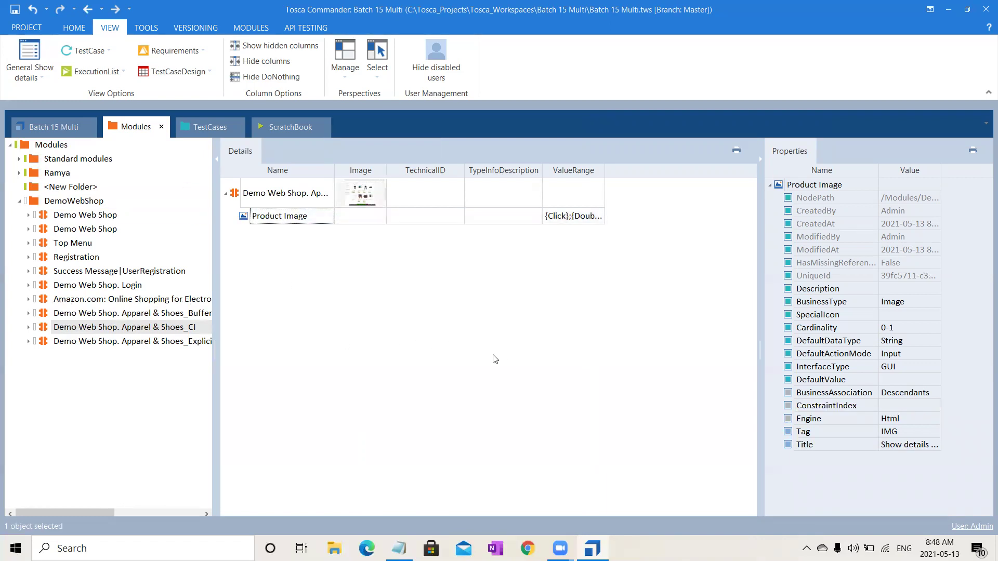
Set Product Image's ConstraintIndex parameter to 2
{"action": "left_click", "coordinate": [906, 405]}
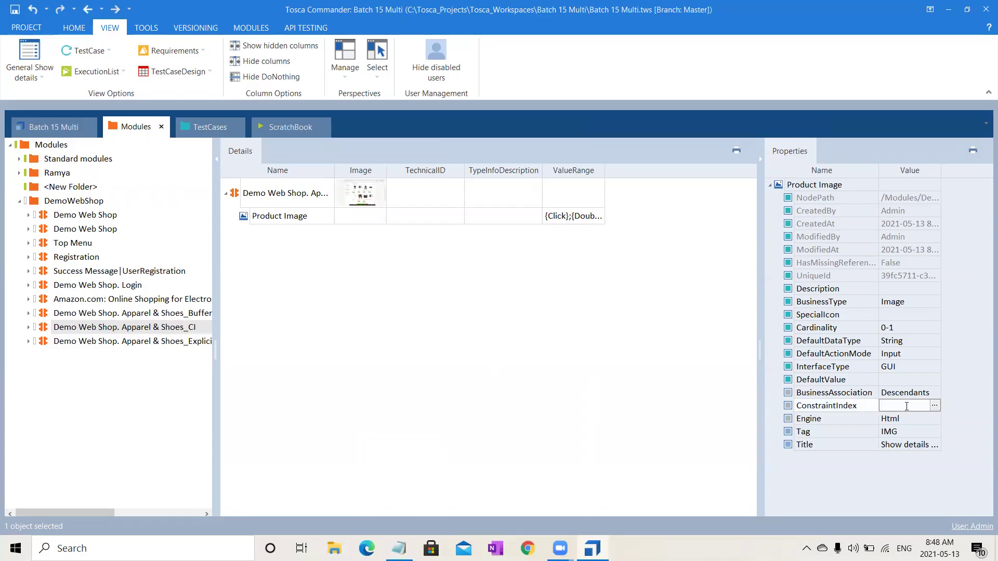
{"action": "type", "text": "2"}
{"action": "left_click", "coordinate": [670, 396]}
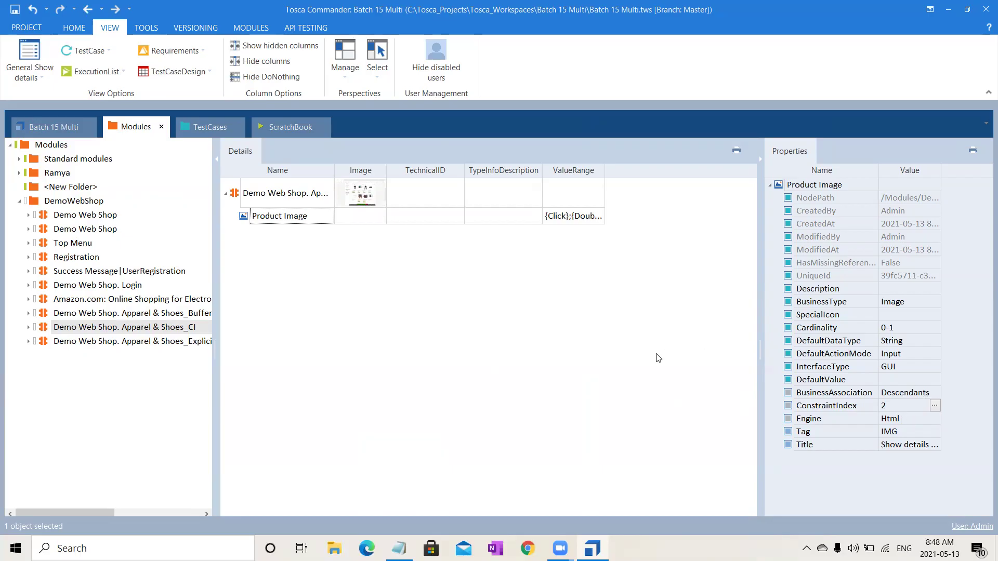
Inspect the Demo Web Shop step of the Non Unique_ExplicitName test case
{"action": "left_click", "coordinate": [191, 129]}
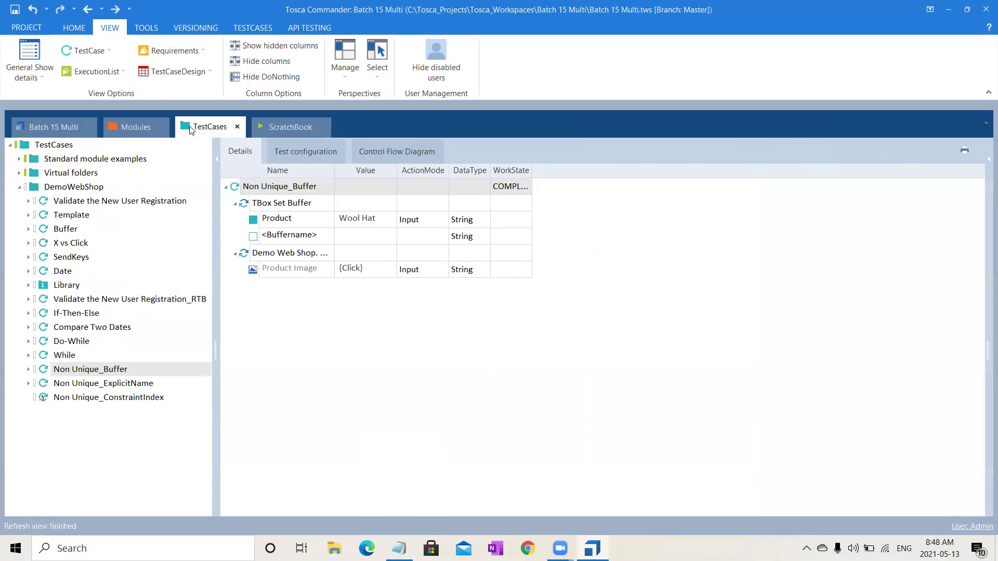
{"action": "left_click", "coordinate": [106, 388]}
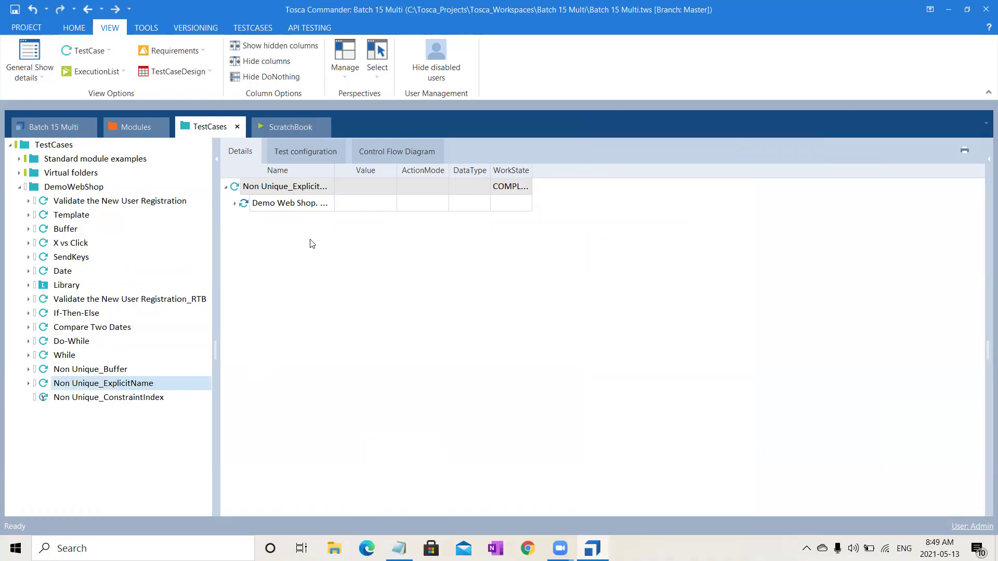
{"action": "left_click", "coordinate": [235, 203]}
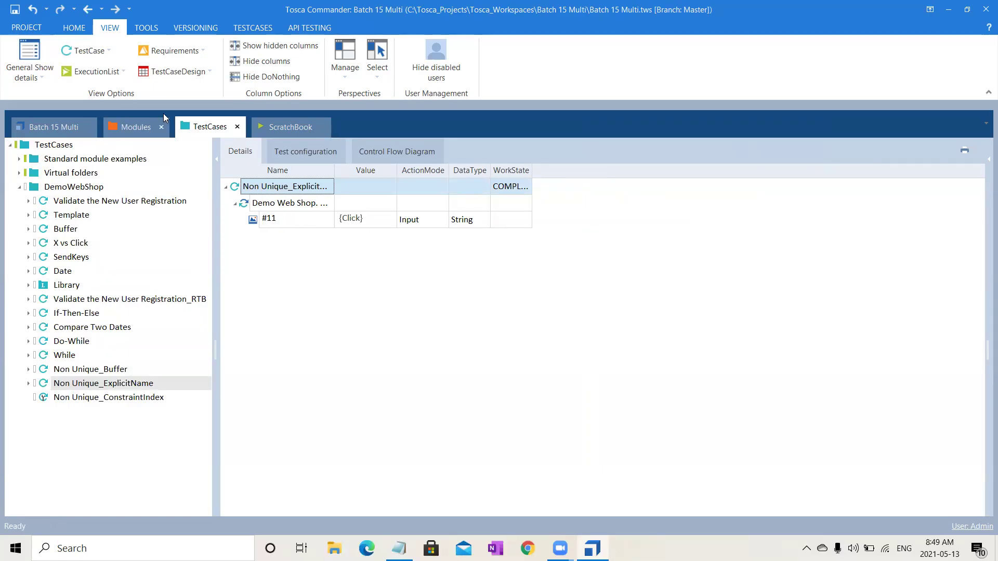
Add the Demo Web Shop. Apparel & Shoes_CI module as a test step to the Non Unique_ConstraintIndex test case
{"action": "left_click", "coordinate": [136, 128]}
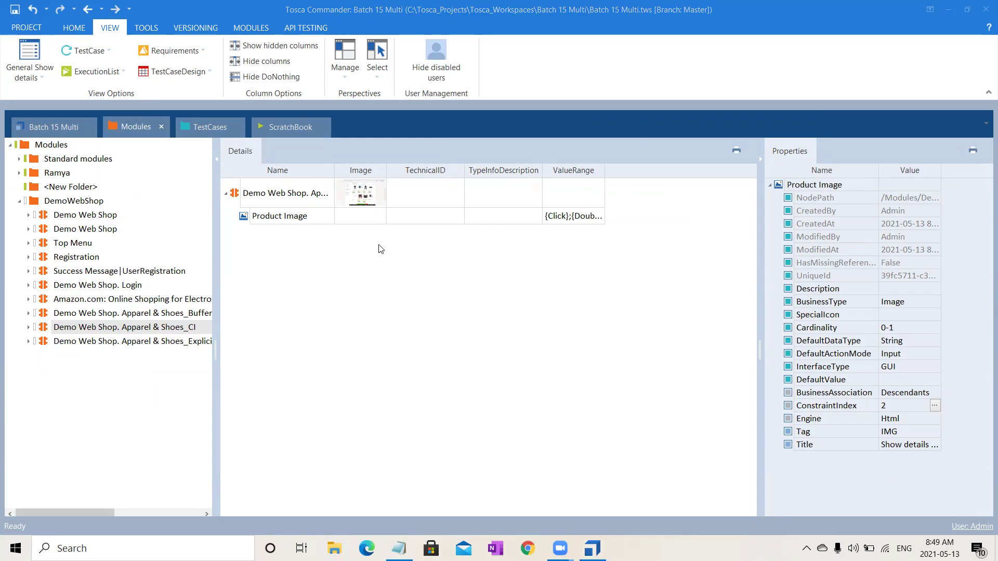
{"action": "left_click", "coordinate": [376, 222]}
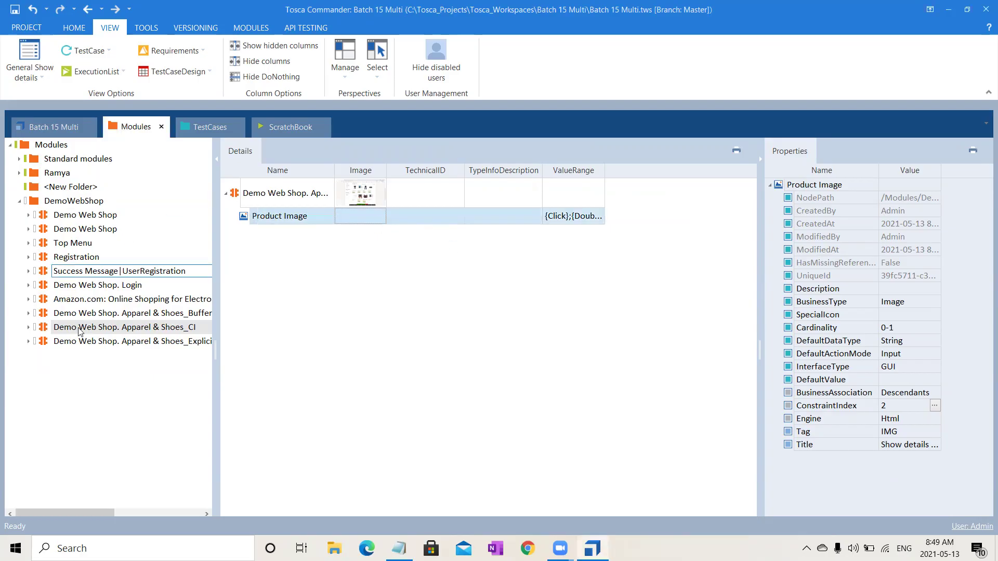
{"action": "left_click_drag", "start_coordinate": [109, 331], "coordinate": [144, 399]}
{"action": "left_click", "coordinate": [193, 411]}
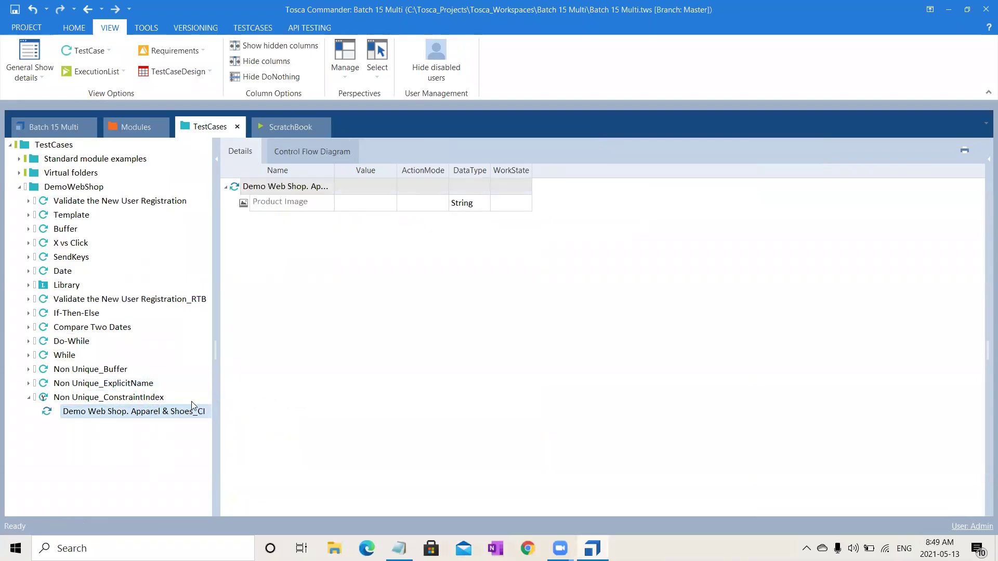
Set the Product Image value of the Apparel & Shoes_CI test step to {Click}
{"action": "left_click", "coordinate": [367, 212]}
{"action": "left_click", "coordinate": [368, 208]}
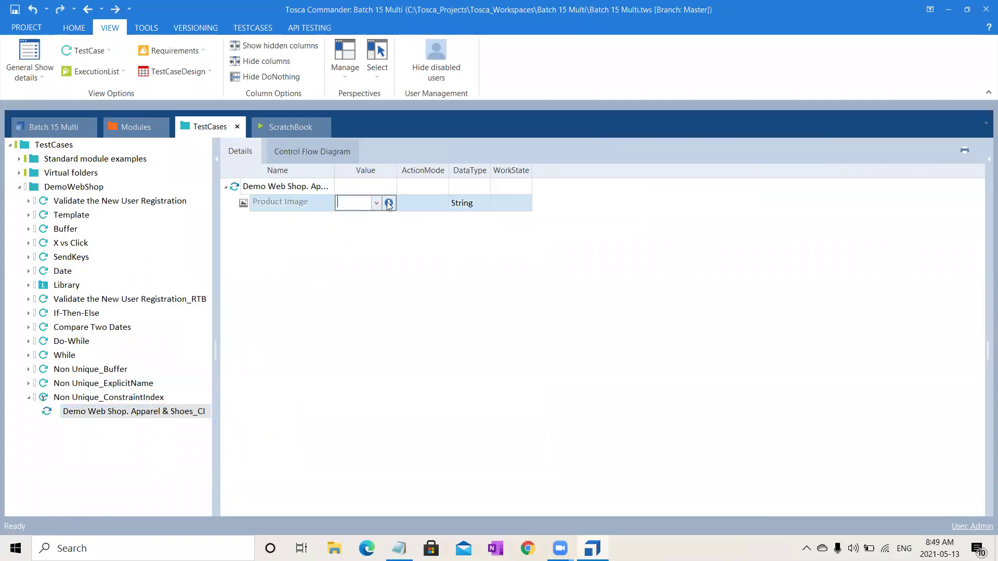
{"action": "left_click", "coordinate": [376, 206]}
{"action": "left_click", "coordinate": [359, 216]}
{"action": "left_click", "coordinate": [384, 411]}
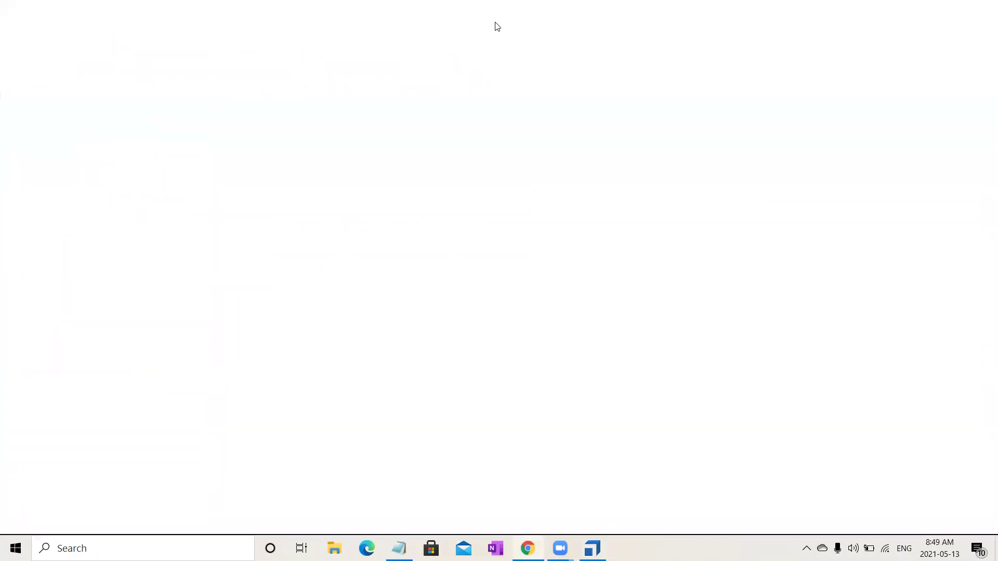
Load the demowebshop.tricentis.com site in Chrome and open its Apparel & Shoes category
{"action": "left_click", "coordinate": [210, 39]}
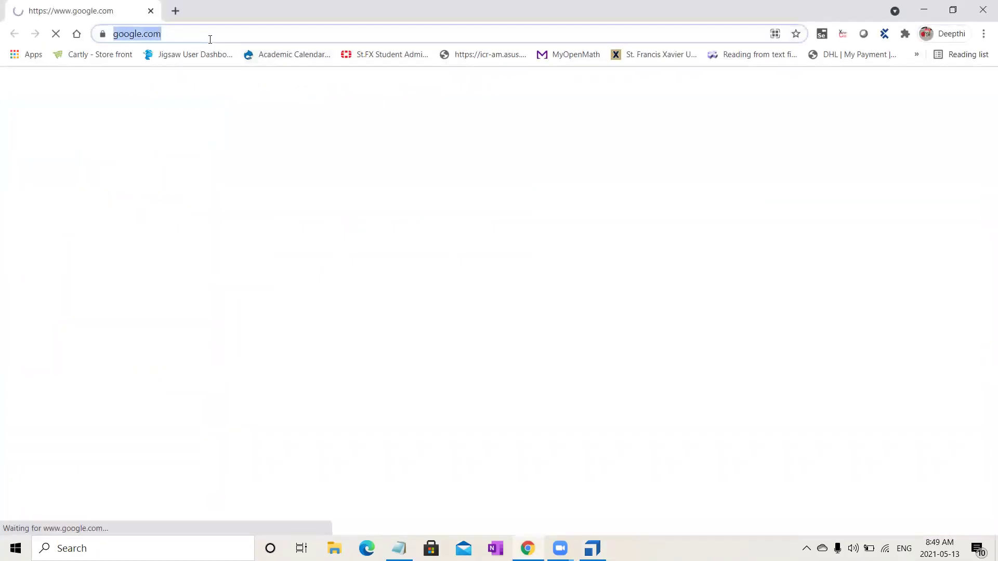
{"action": "type", "text": "demowebshop.tricentis"}
{"action": "key", "text": "Return"}
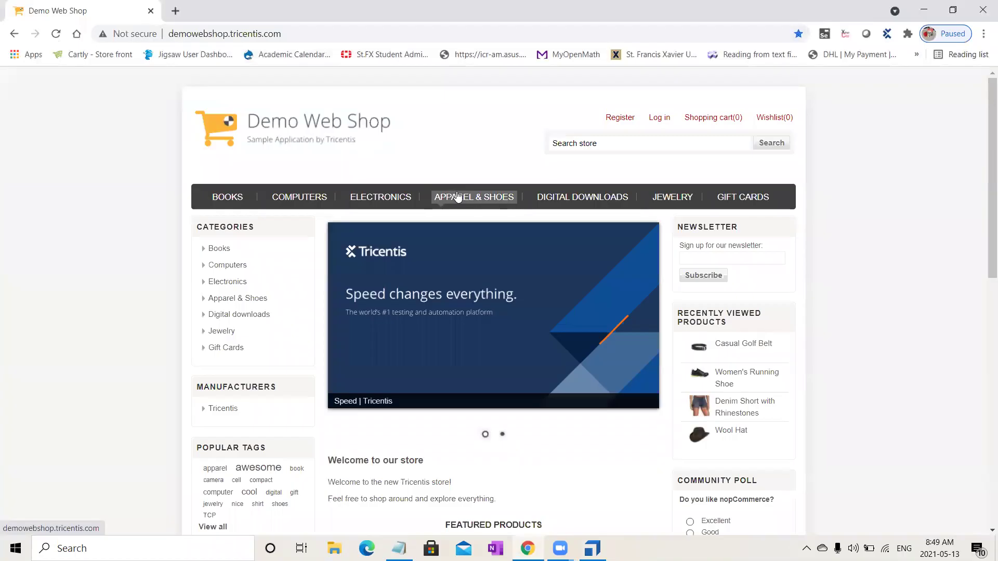
{"action": "left_click", "coordinate": [457, 197]}
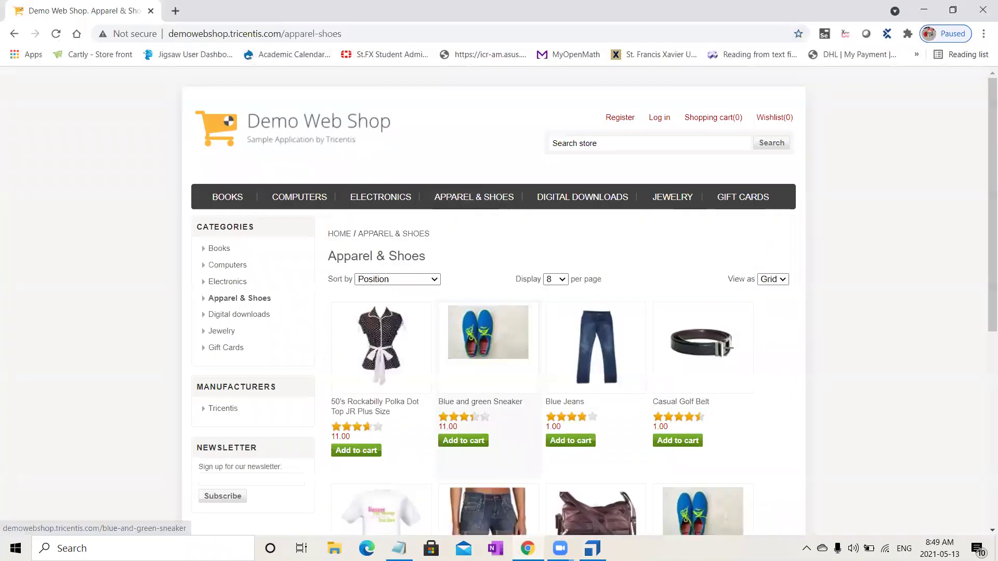
Switch back to Tosca Commander and run the Apparel & Shoes_CI test step in ScratchBook
{"action": "left_click", "coordinate": [592, 548]}
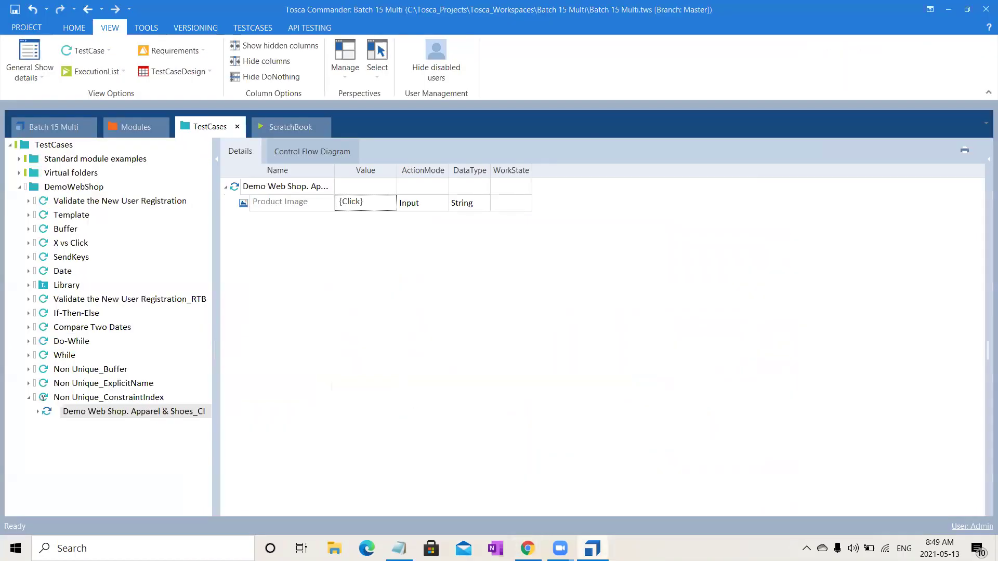
{"action": "right_click", "coordinate": [300, 191]}
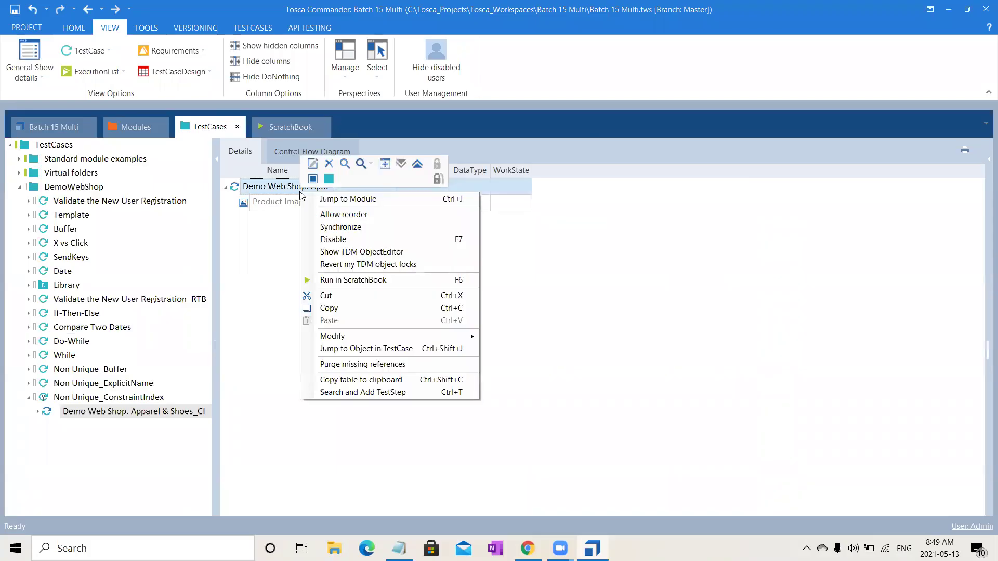
{"action": "left_click", "coordinate": [351, 284]}
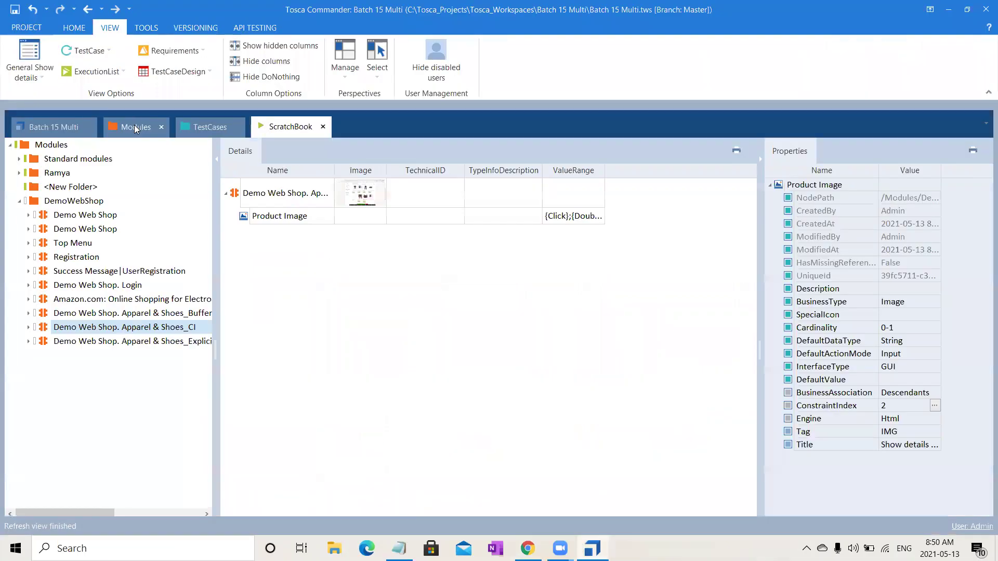
Change Product Image's Title property in the Apparel & Shoes_CI module to "Show details for *" and recheck the entry
{"action": "left_click", "coordinate": [935, 446]}
{"action": "left_click", "coordinate": [934, 445]}
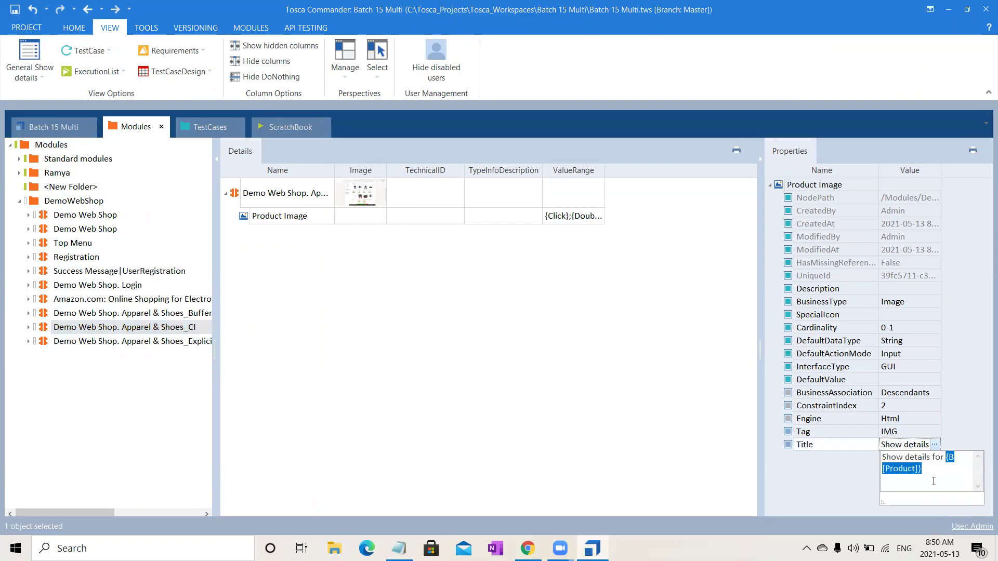
{"action": "left_click", "coordinate": [938, 480]}
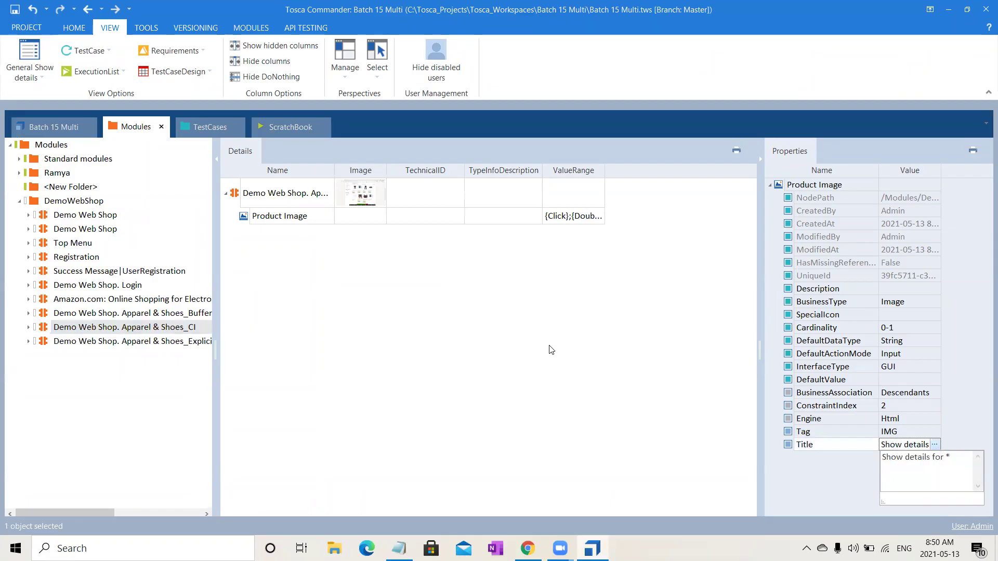
{"action": "left_click", "coordinate": [543, 363]}
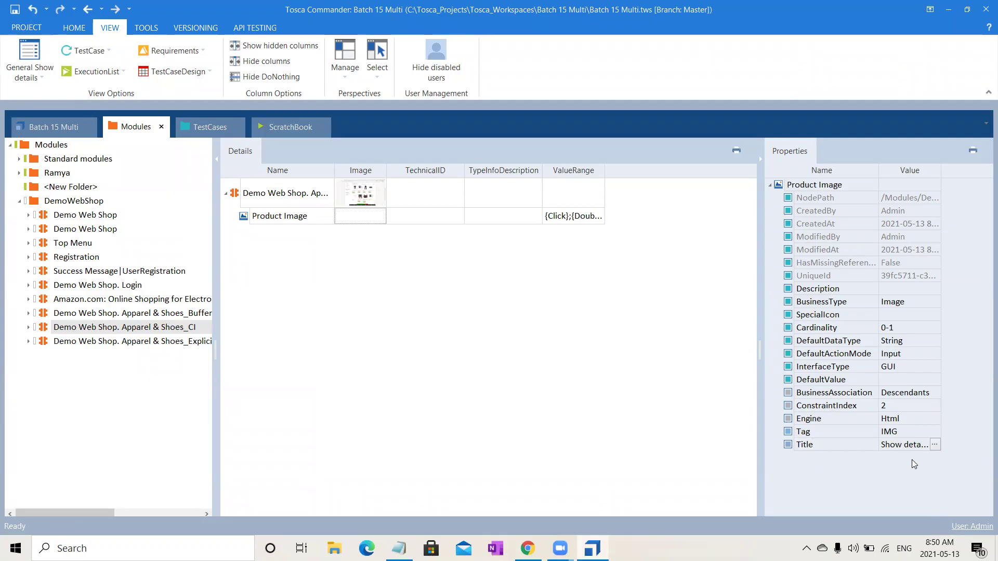
{"action": "left_click", "coordinate": [935, 445]}
{"action": "left_click", "coordinate": [524, 395]}
Compare the explicit-name and CI variants of the Apparel & Shoes module, and return to the TestCases view
{"action": "left_click", "coordinate": [168, 346]}
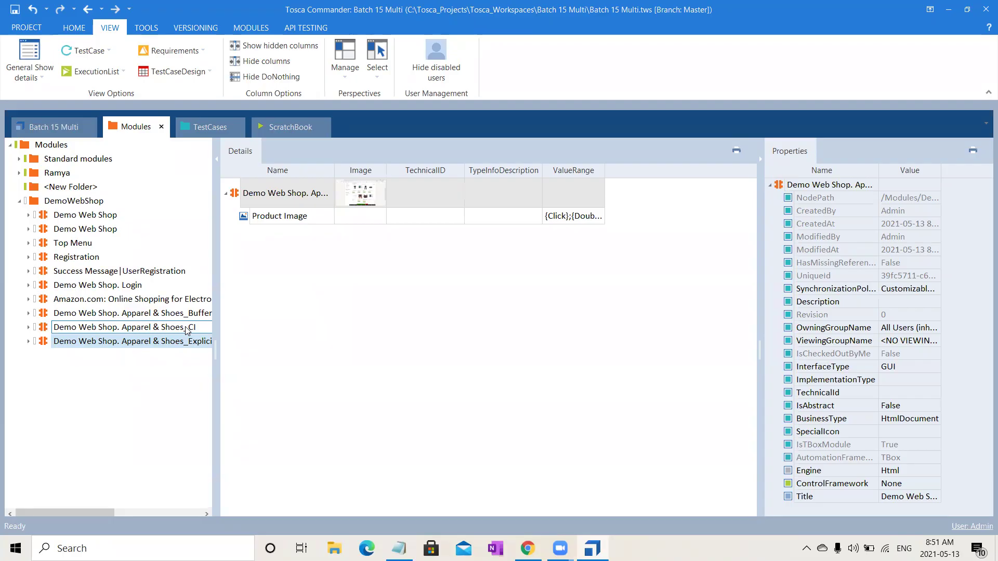
{"action": "left_click", "coordinate": [187, 331]}
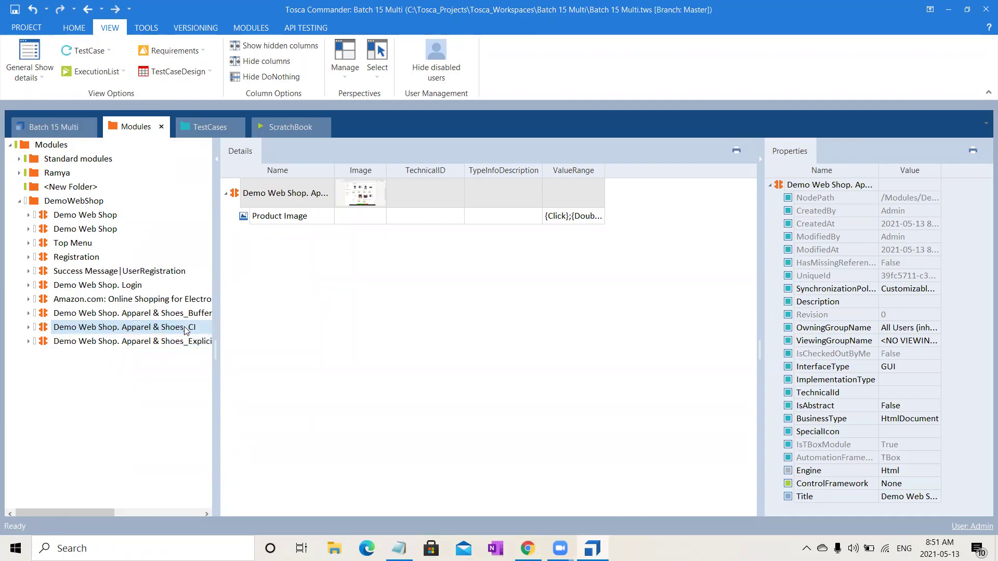
{"action": "left_click", "coordinate": [182, 349]}
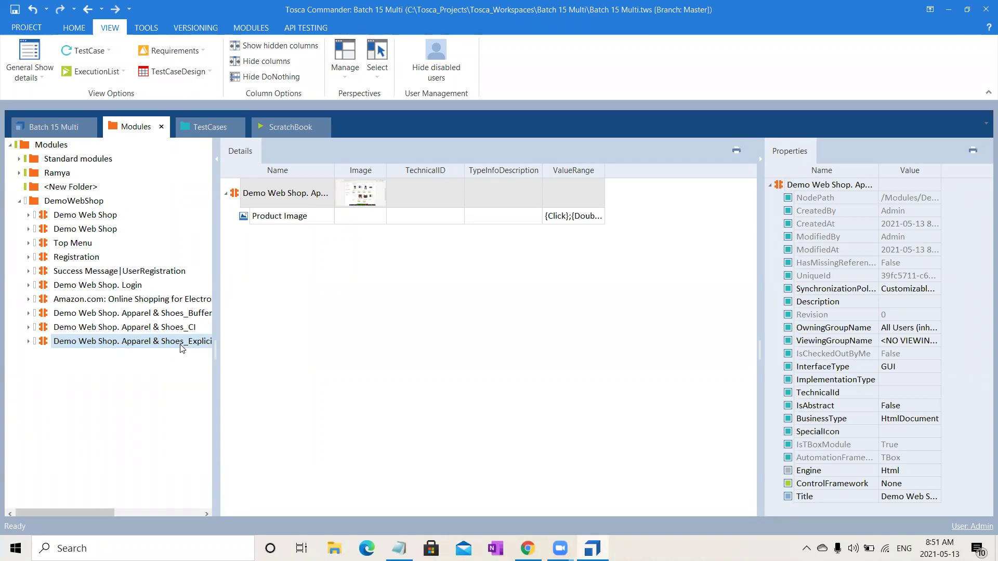
{"action": "left_click", "coordinate": [204, 124]}
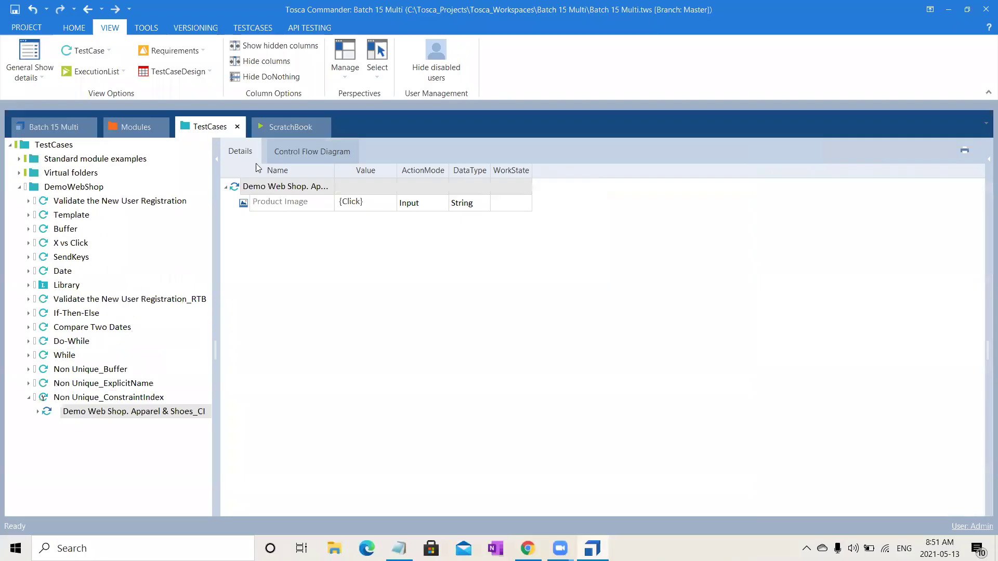
Run the Demo Web Shop. Apparel & Shoes_CI test step of Non Unique_ConstraintIndex in ScratchBook
{"action": "right_click", "coordinate": [292, 192]}
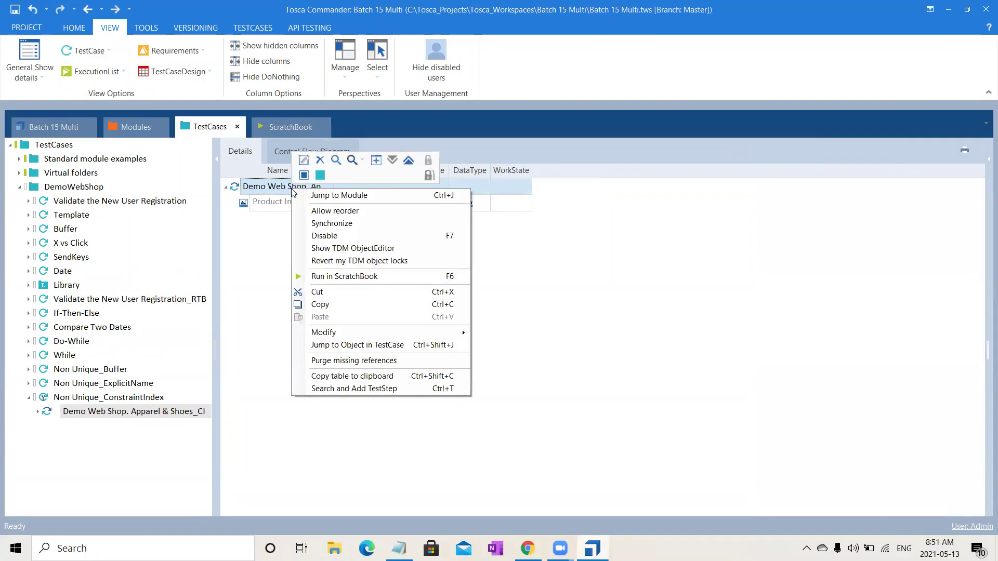
{"action": "left_click", "coordinate": [353, 274]}
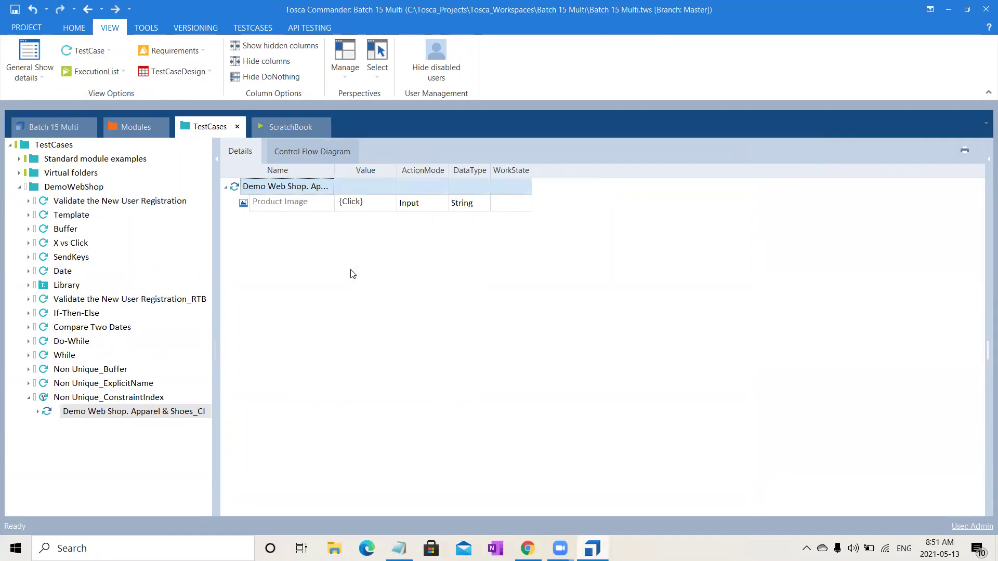
{"action": "right_click", "coordinate": [297, 194]}
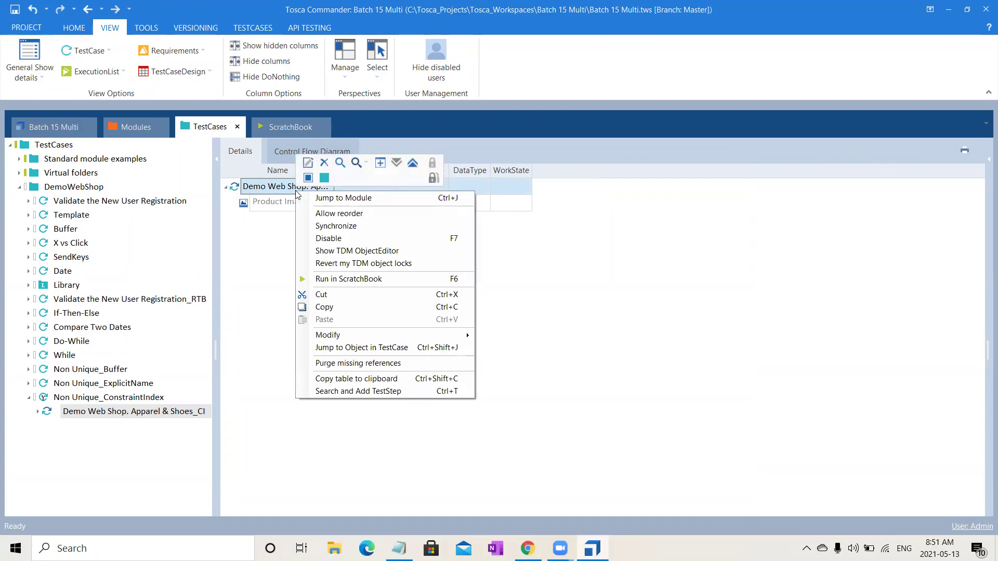
{"action": "left_click", "coordinate": [335, 283]}
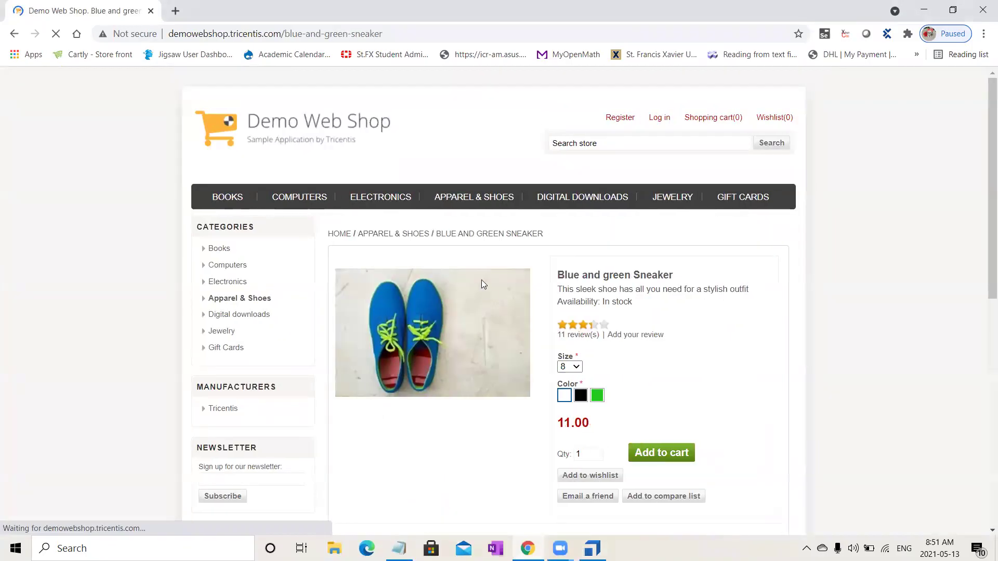
Go back through the web shop's home page and Apparel & Shoes category, and open the Books category's product list
{"action": "left_click", "coordinate": [341, 234]}
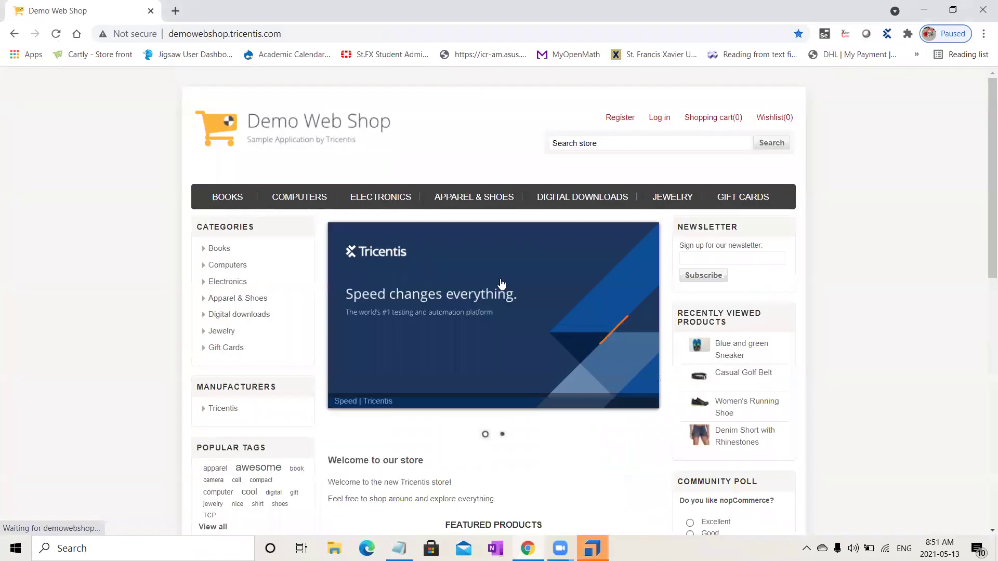
{"action": "left_click", "coordinate": [455, 198]}
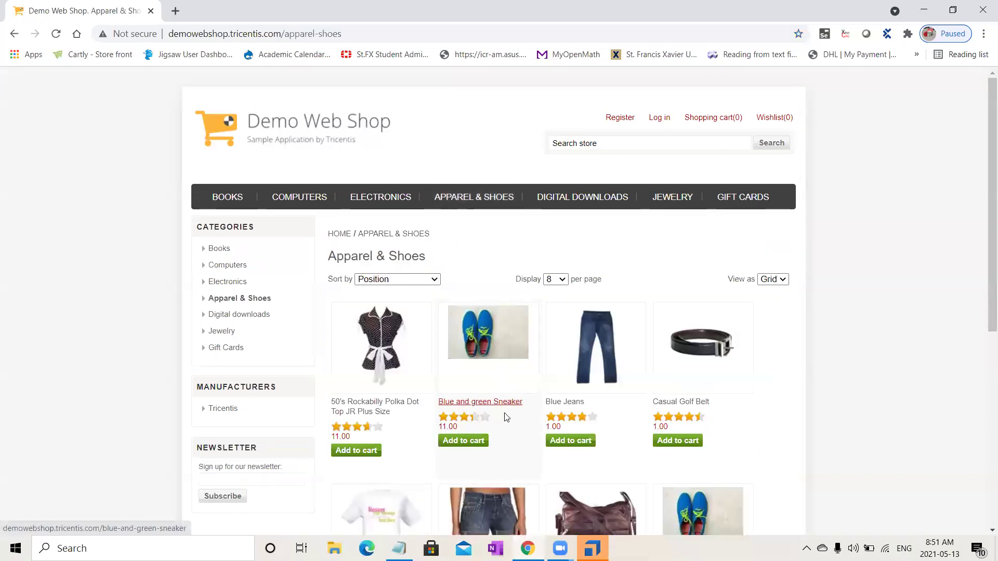
{"action": "left_click", "coordinate": [224, 193]}
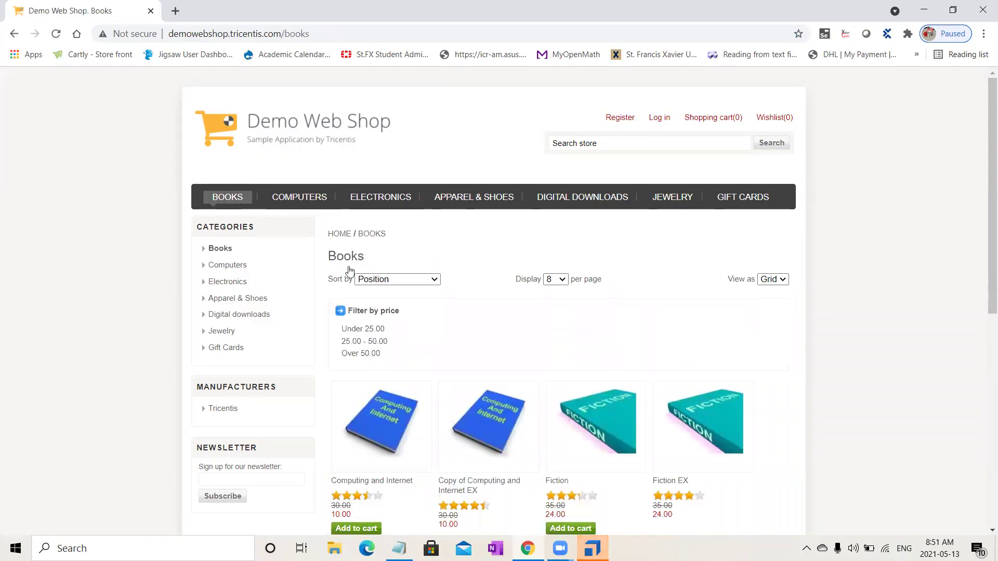
{"action": "scroll", "coordinate": [983, 316], "scroll_direction": "down", "scroll_amount": 1}
{"action": "scroll", "coordinate": [984, 316], "scroll_direction": "down", "scroll_amount": 3}
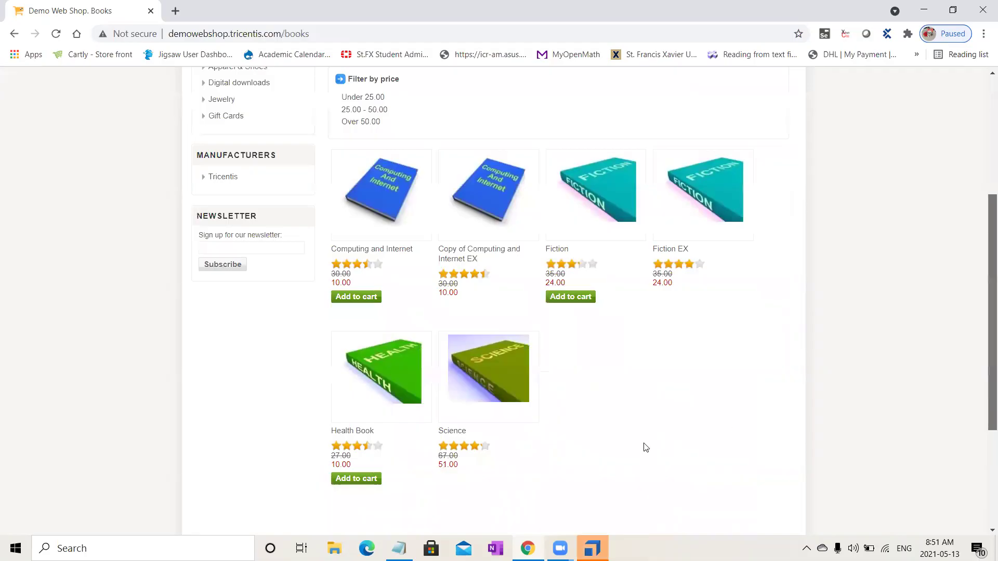
Switch to Tosca Commander, rerun the Apparel & Shoes_CI test step in ScratchBook, and check the Books page in Chrome
{"action": "mouse_move", "coordinate": [592, 549]}
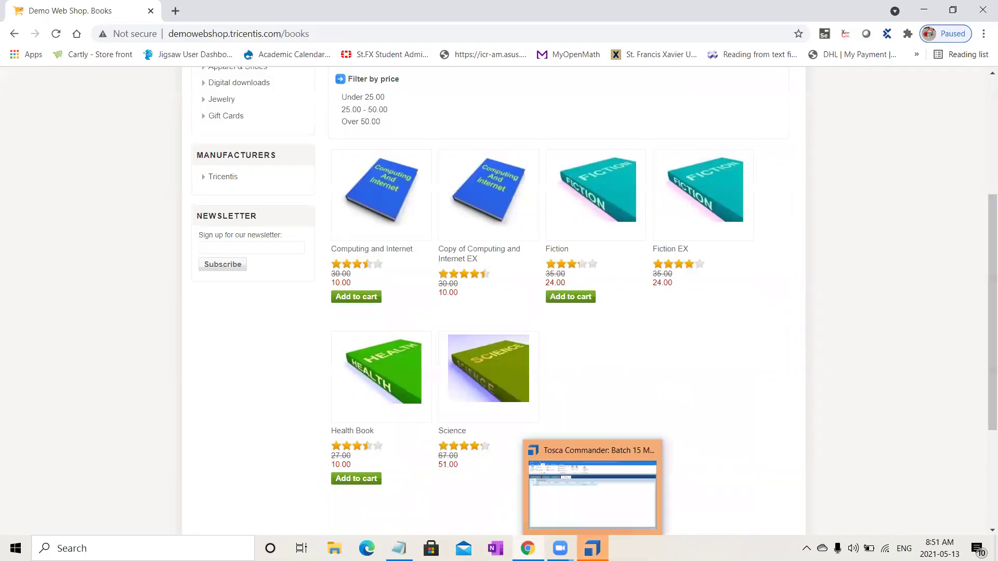
{"action": "left_click", "coordinate": [592, 493]}
{"action": "left_click", "coordinate": [195, 130]}
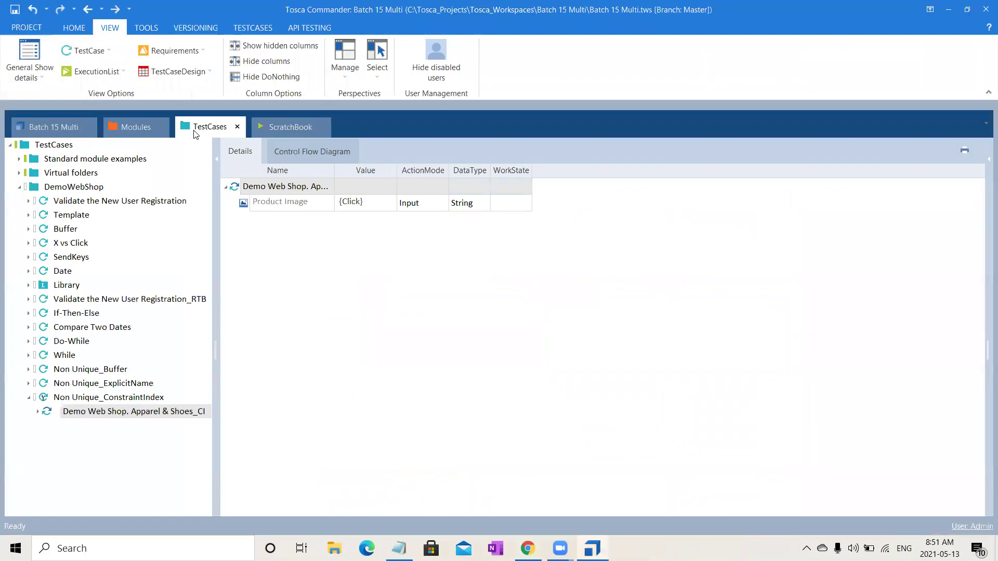
{"action": "right_click", "coordinate": [269, 192]}
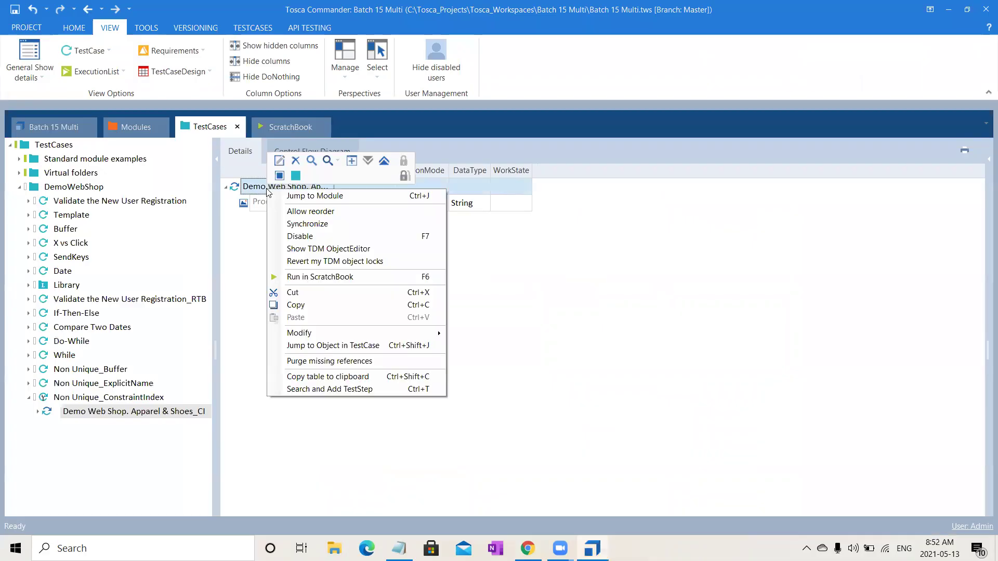
{"action": "left_click", "coordinate": [332, 277]}
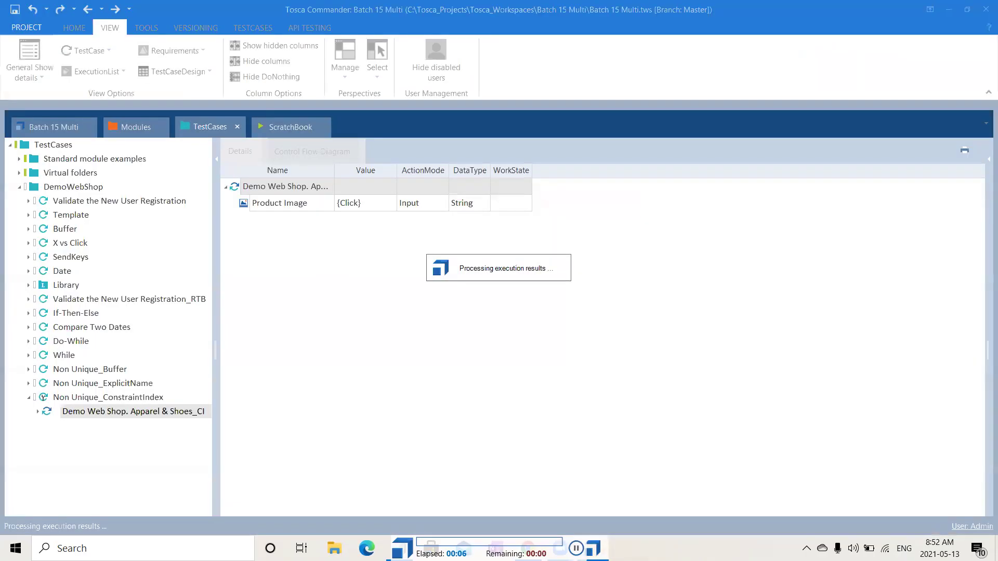
{"action": "mouse_move", "coordinate": [593, 549]}
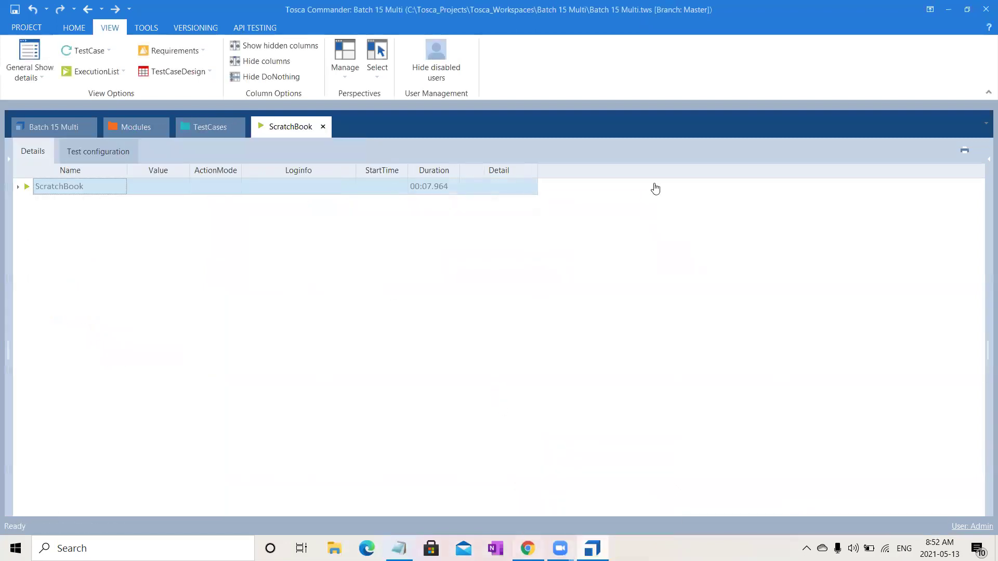
{"action": "key", "text": "alt+Tab"}
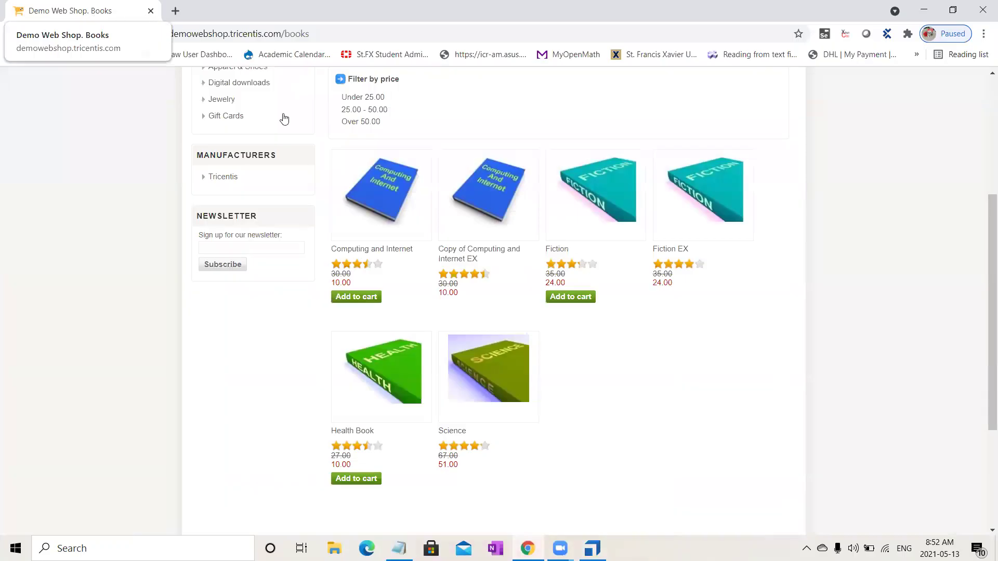
{"action": "key", "text": "alt+Tab"}
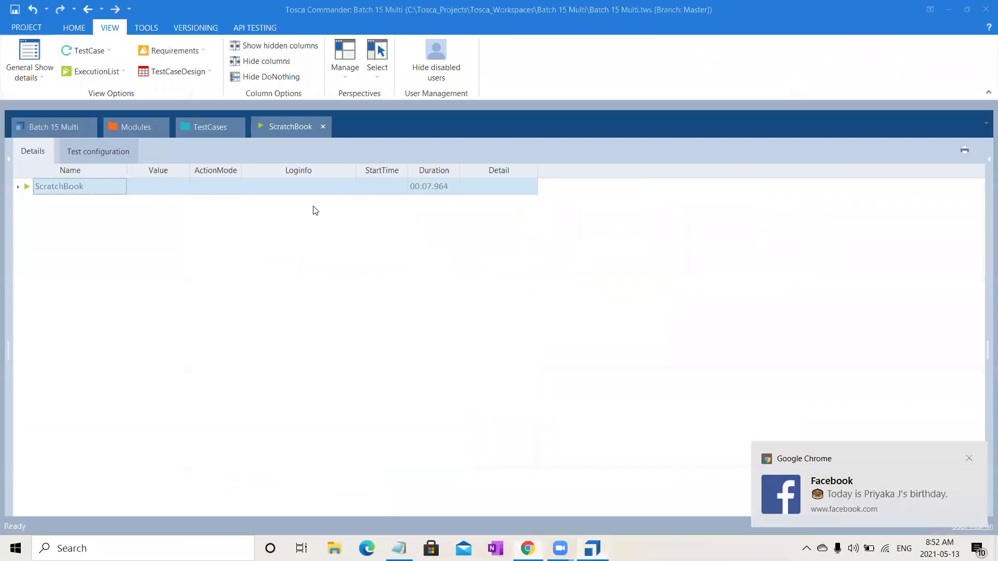
Set the Title property of the Demo Web Shop. Apparel & Shoes_CI module to "Demo Web Shop.*"
{"action": "left_click", "coordinate": [125, 127]}
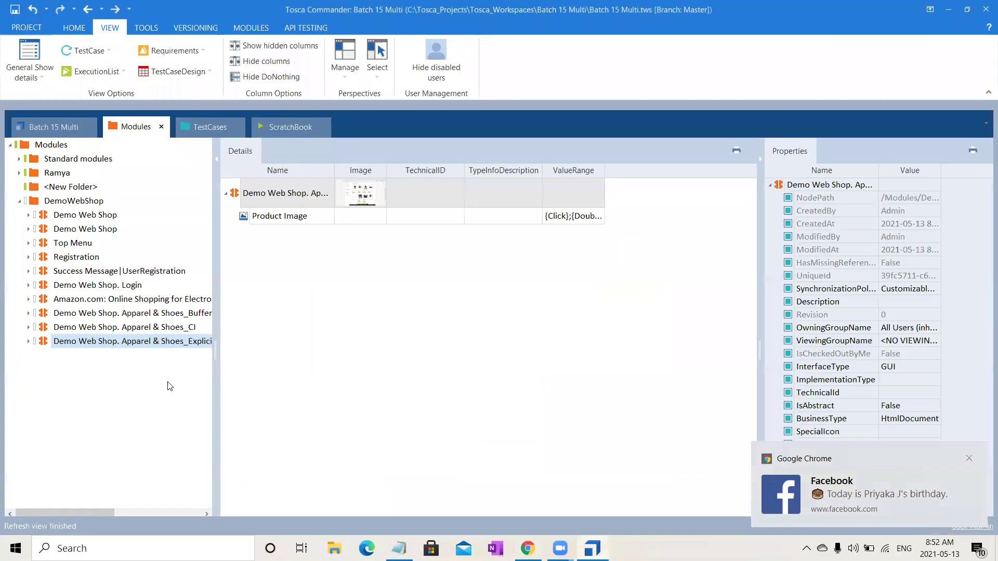
{"action": "left_click", "coordinate": [171, 328]}
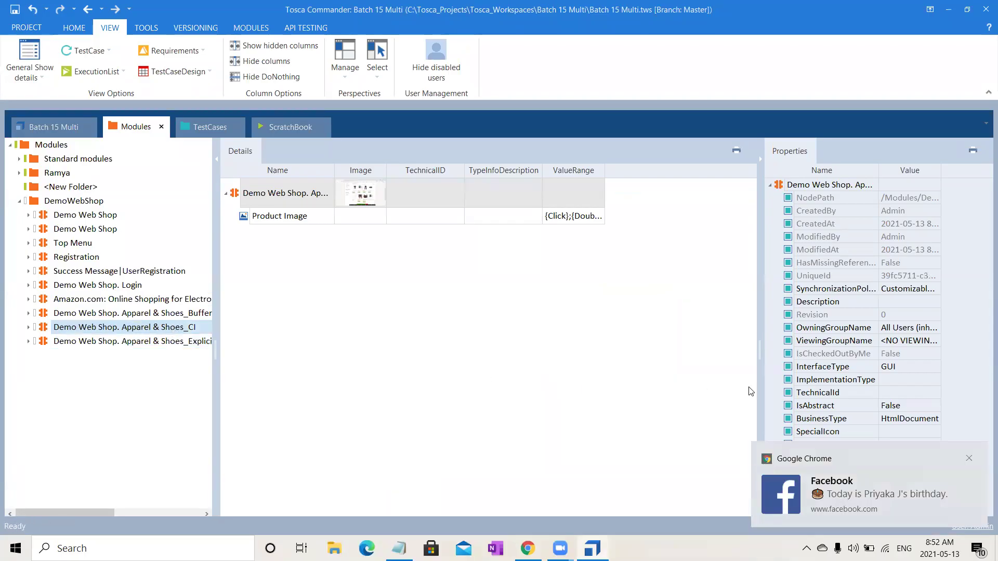
{"action": "left_click", "coordinate": [968, 458]}
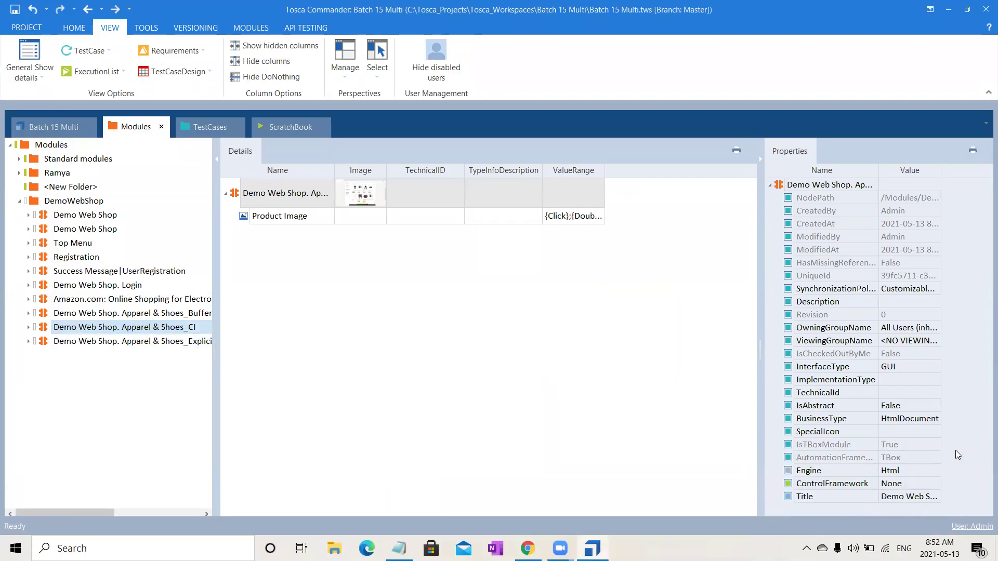
{"action": "left_click", "coordinate": [916, 499]}
{"action": "mouse_move", "coordinate": [947, 467]}
{"action": "left_mouse_down"}
{"action": "mouse_move", "coordinate": [877, 470]}
{"action": "mouse_move", "coordinate": [949, 455]}
{"action": "left_mouse_up"}
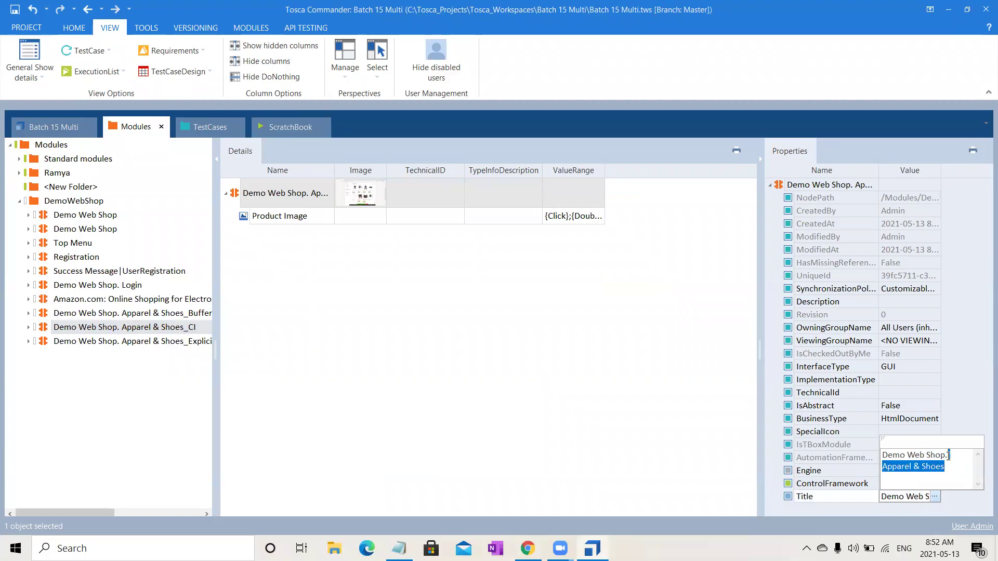
{"action": "type", "text": "*"}
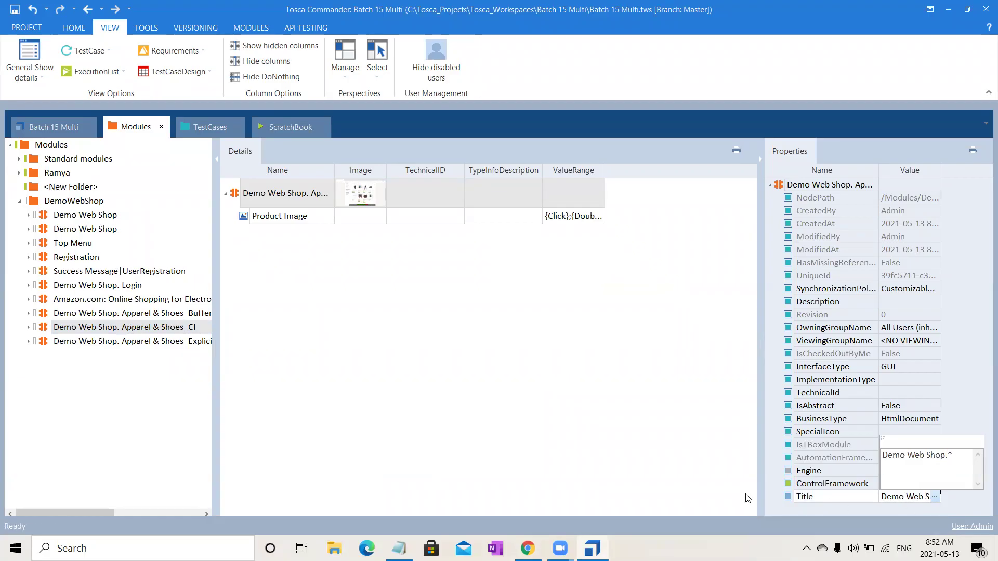
{"action": "left_click", "coordinate": [515, 406]}
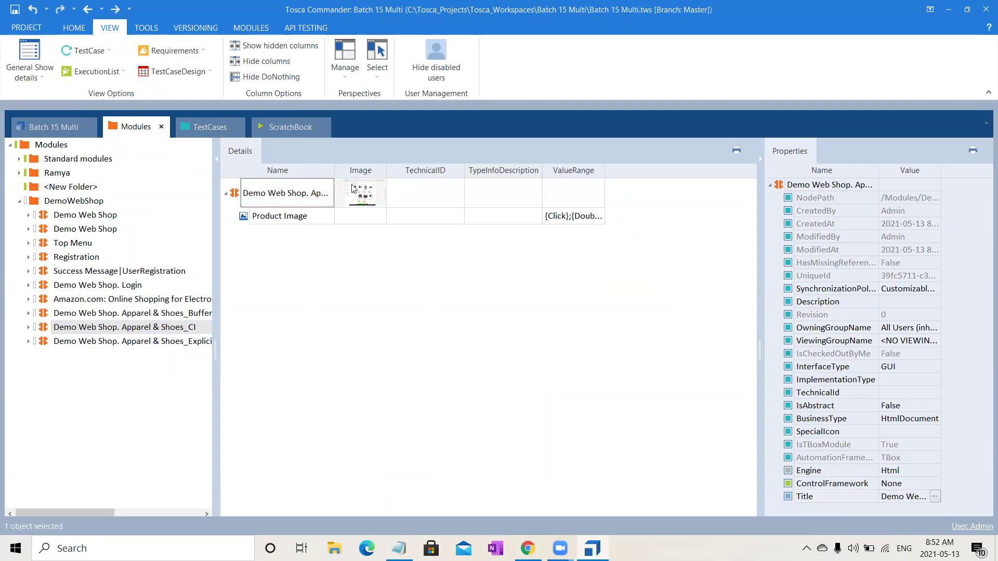
Run the whole Non Unique_ConstraintIndex test case in ScratchBook against the open Books page
{"action": "left_click", "coordinate": [198, 126]}
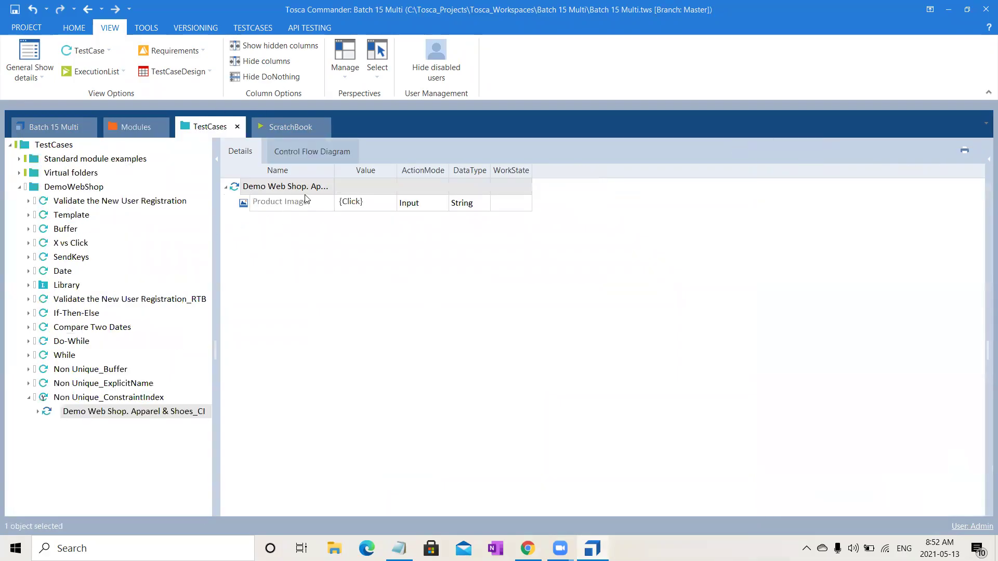
{"action": "left_click", "coordinate": [291, 186]}
{"action": "right_click", "coordinate": [290, 187]}
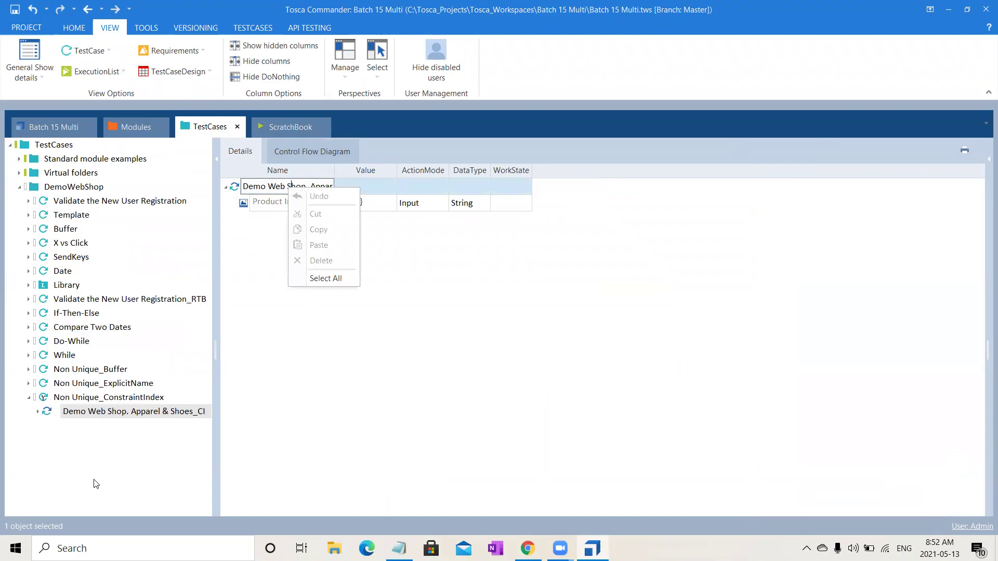
{"action": "left_click", "coordinate": [138, 399]}
{"action": "right_click", "coordinate": [140, 404]}
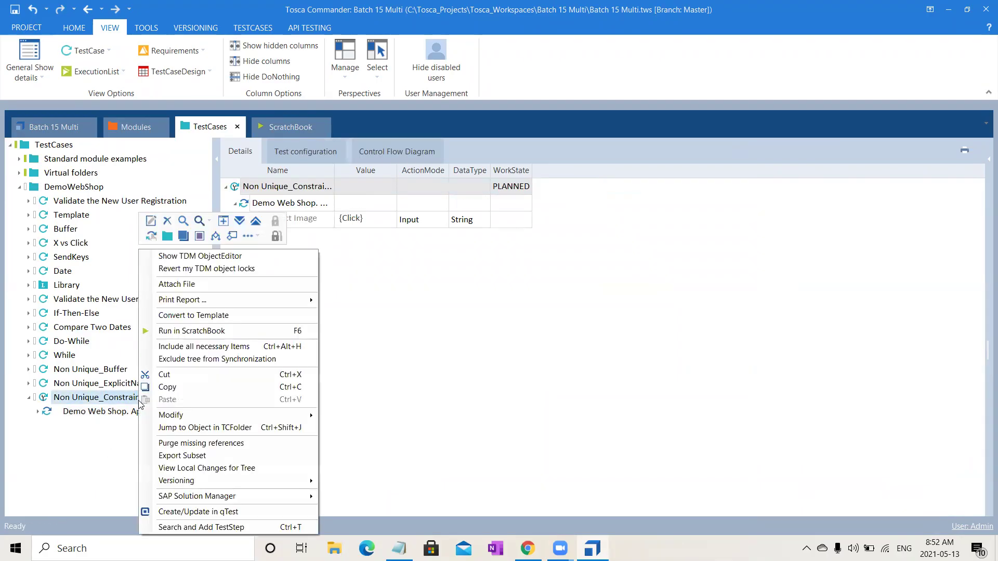
{"action": "left_click", "coordinate": [227, 332]}
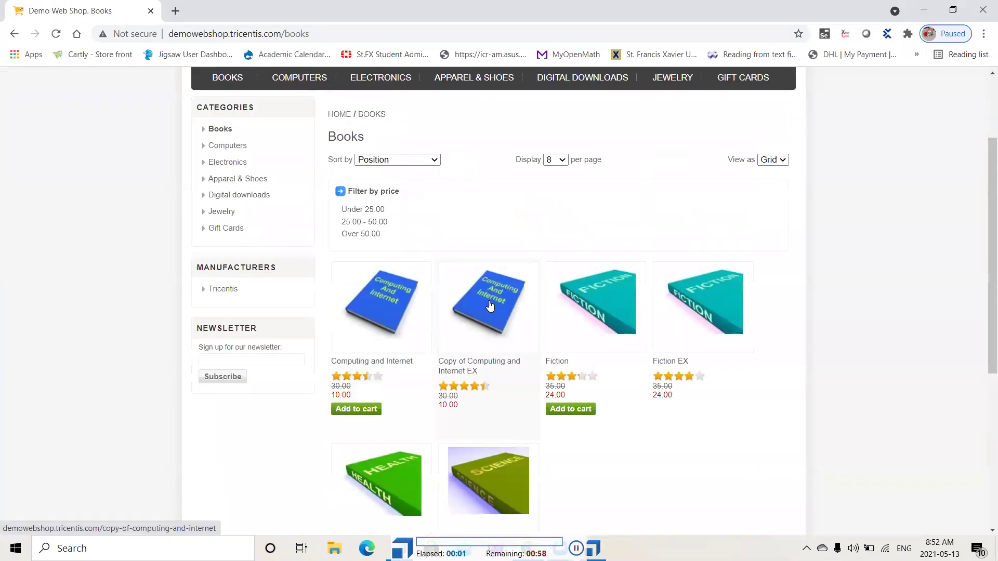
{"action": "left_click", "coordinate": [489, 307]}
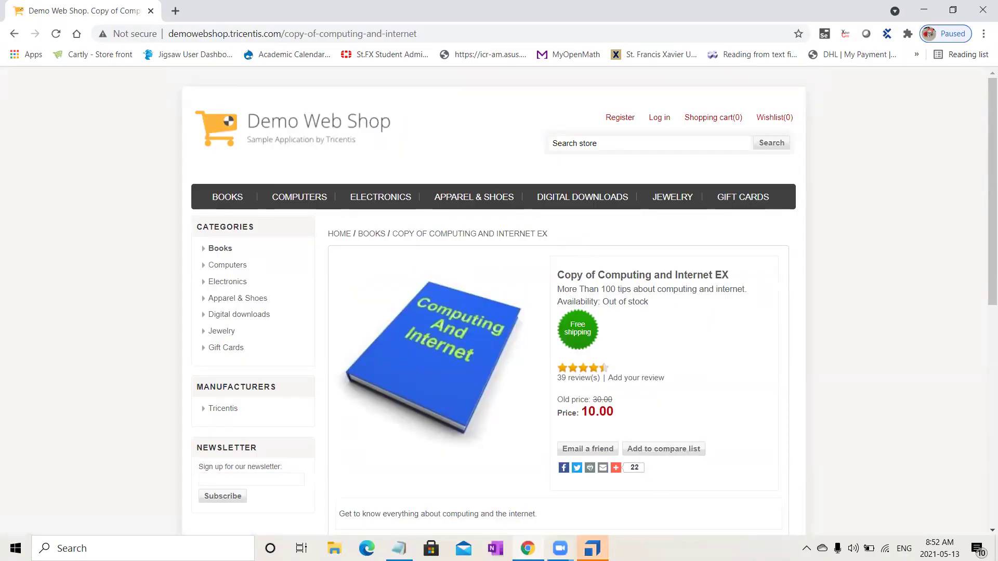
Return to Tosca Commander and review the Non Unique_ConstraintIndex test case and its Apparel & Shoes_CI module
{"action": "left_click", "coordinate": [592, 548]}
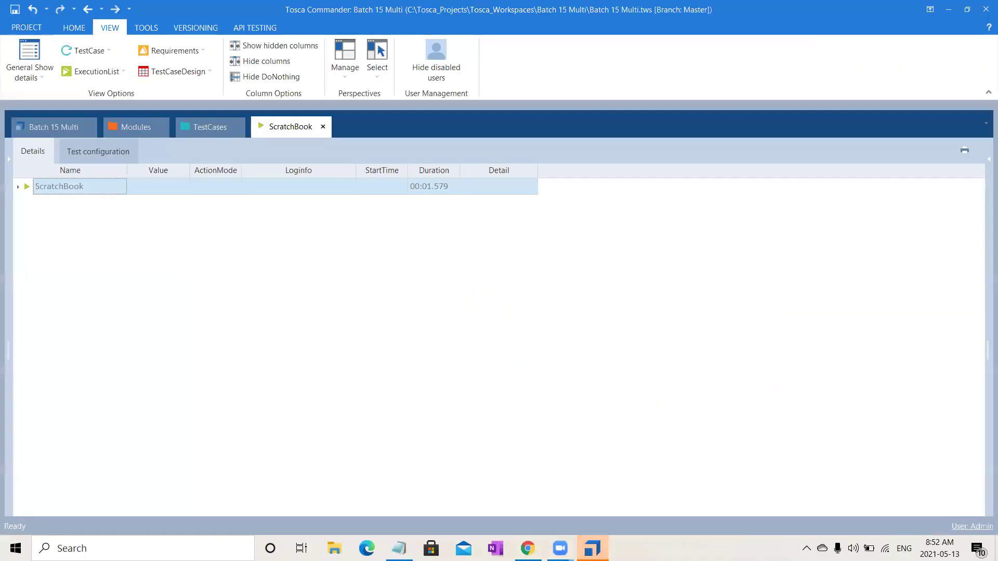
{"action": "left_click", "coordinate": [189, 129]}
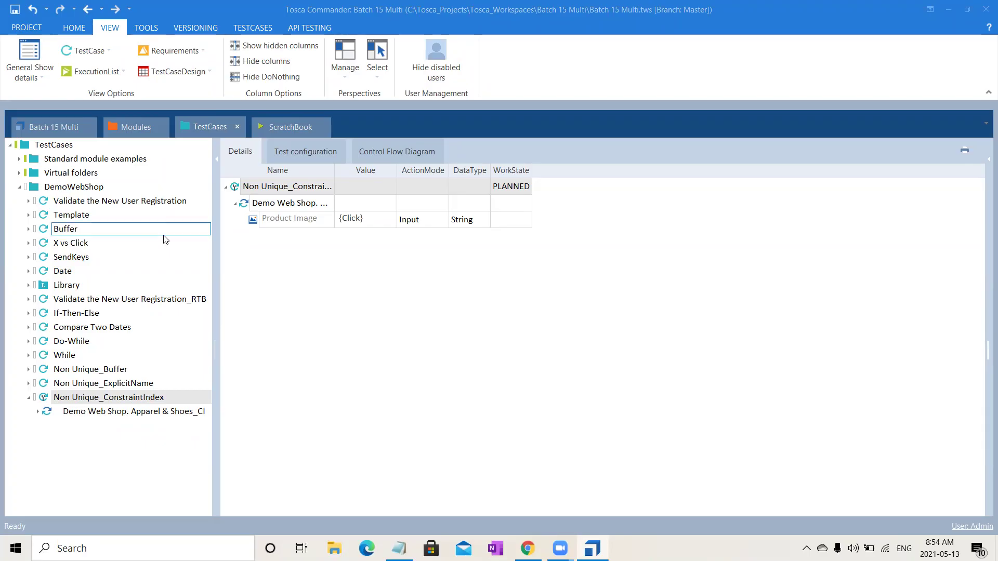
{"action": "left_click", "coordinate": [141, 126]}
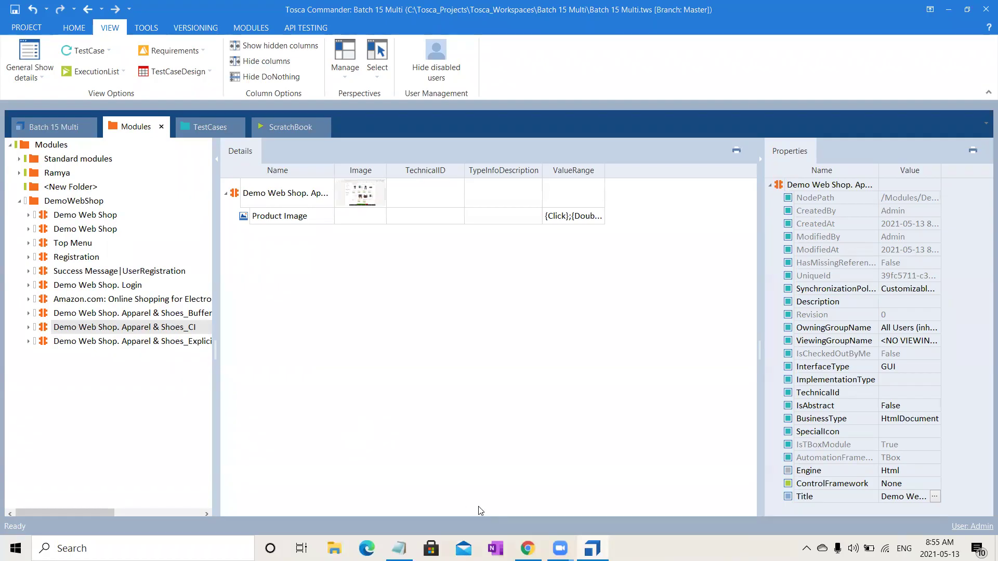
Open the Apparel & Shoes category of the web shop in Chrome, and return to the module in Tosca Commander
{"action": "left_click", "coordinate": [530, 502]}
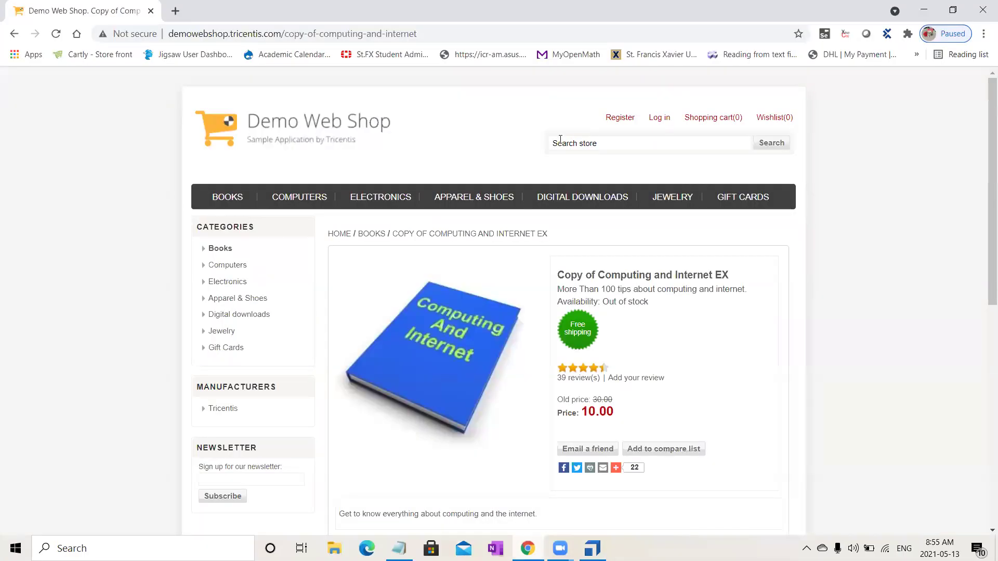
{"action": "left_click", "coordinate": [476, 197]}
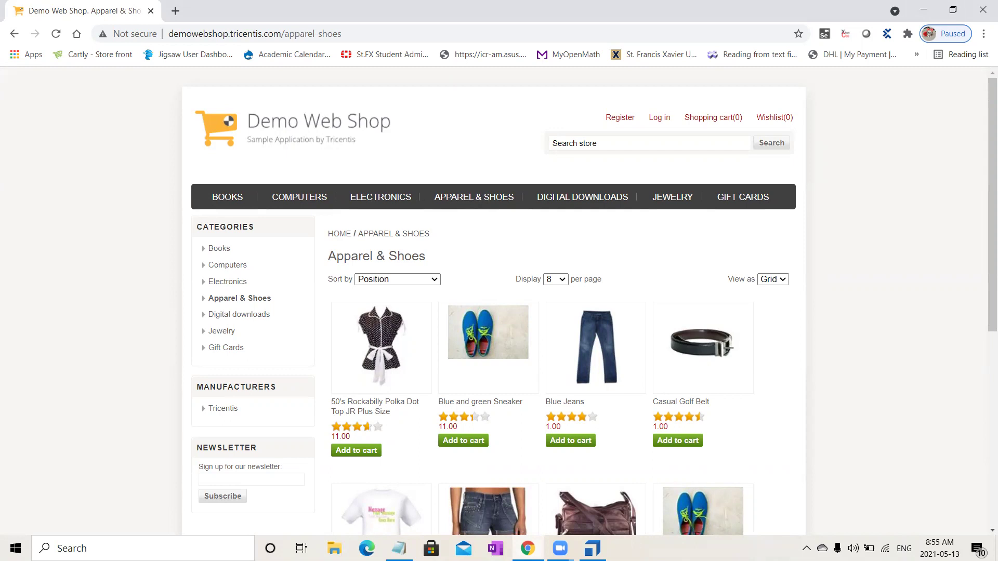
{"action": "mouse_move", "coordinate": [593, 549]}
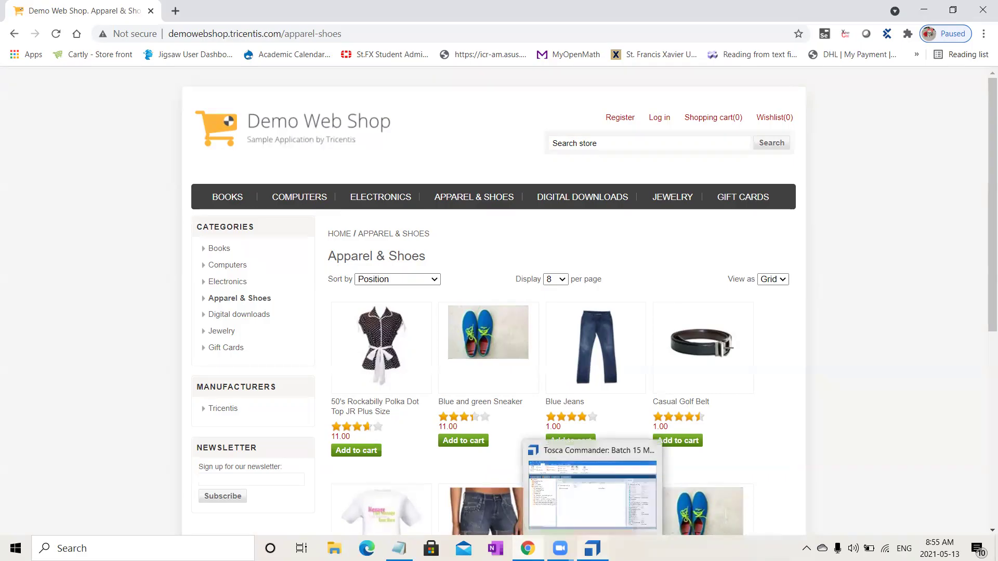
{"action": "left_click", "coordinate": [581, 507]}
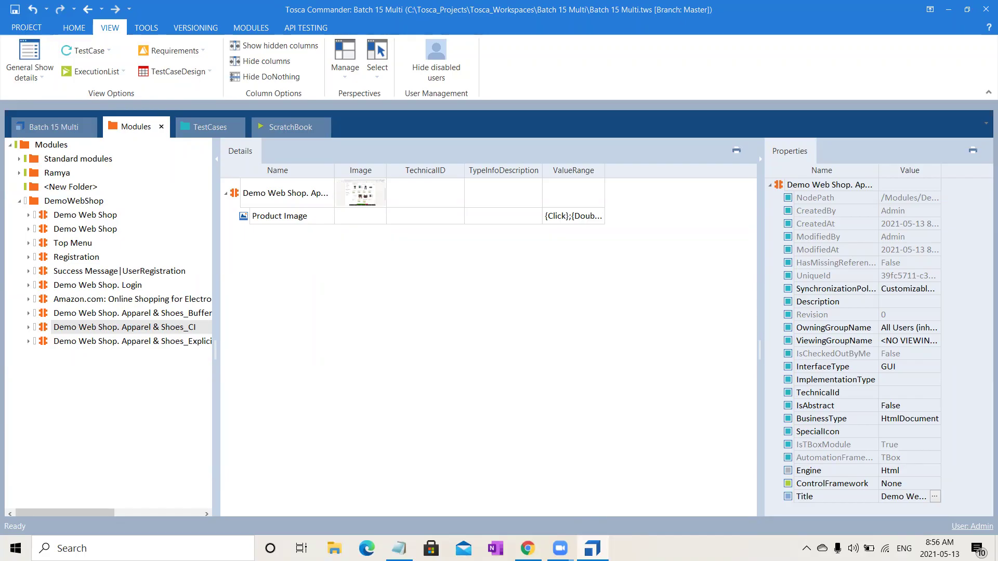
Switch to Chrome and look over the product images in the Apparel & Shoes category
{"action": "key", "text": "alt+Tab"}
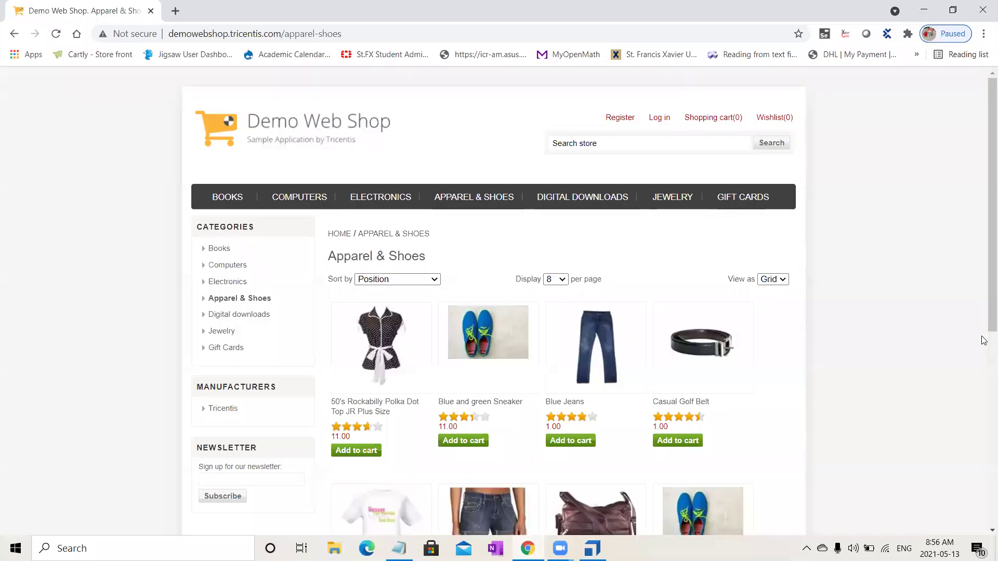
{"action": "scroll", "coordinate": [982, 312], "scroll_direction": "down", "scroll_amount": 2}
{"action": "scroll", "coordinate": [983, 297], "scroll_direction": "up", "scroll_amount": 1}
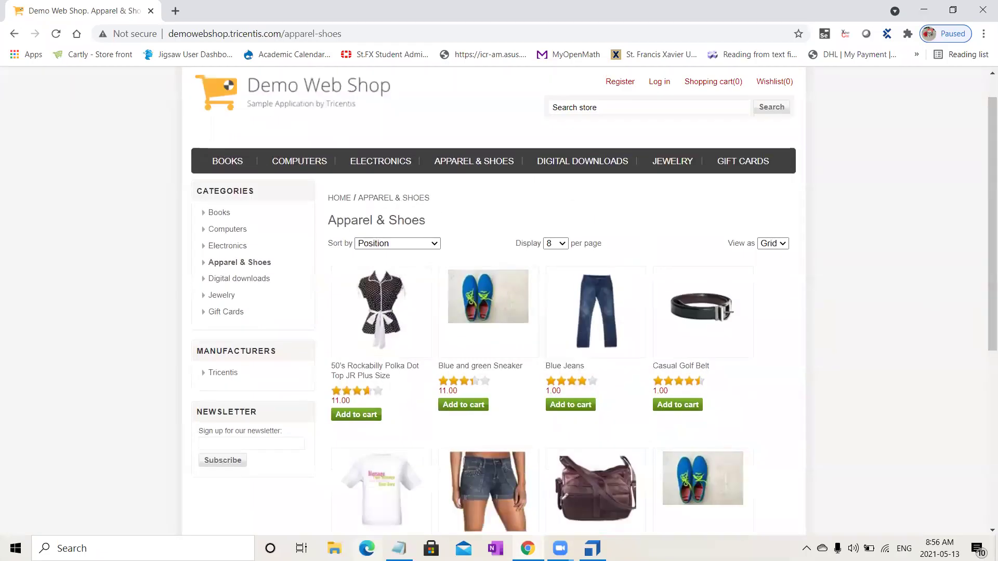
Switch to Tosca Commander and start an HTML scan of the open Apparel & Shoes page from the DemoWebShop modules folder
{"action": "key", "text": "alt+Tab"}
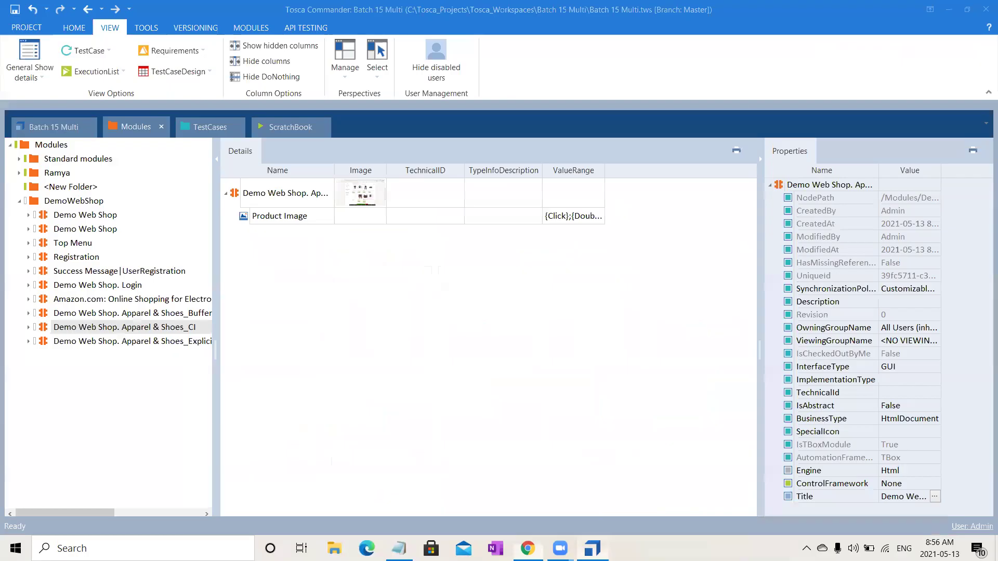
{"action": "left_click", "coordinate": [57, 202]}
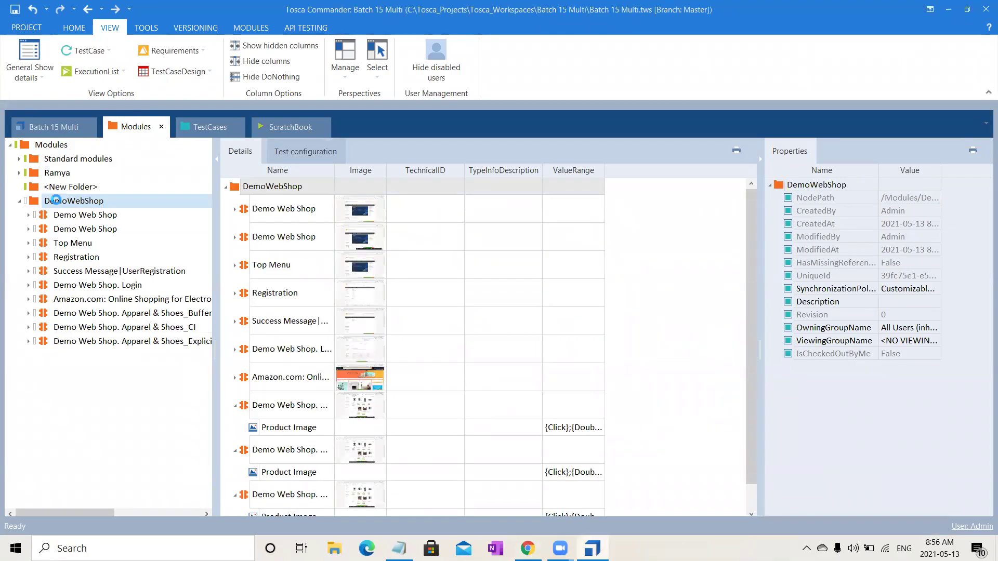
{"action": "right_click", "coordinate": [57, 202]}
{"action": "mouse_move", "coordinate": [140, 264]}
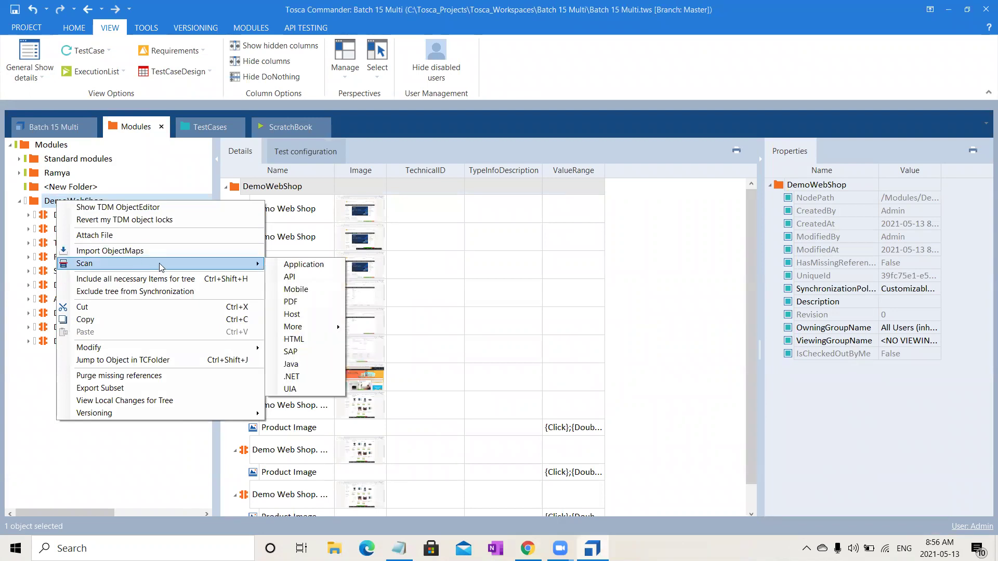
{"action": "left_click", "coordinate": [298, 341]}
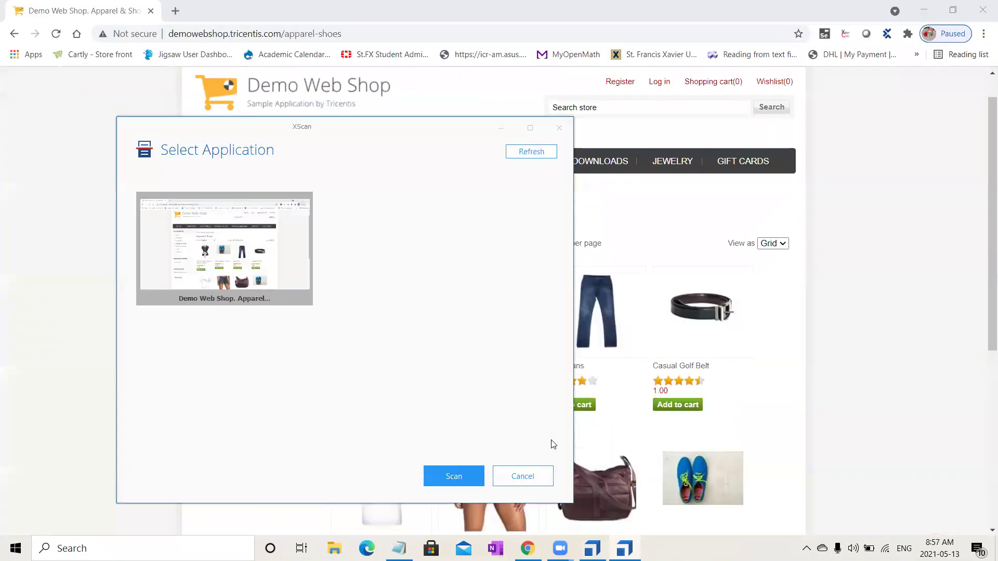
{"action": "double_click", "coordinate": [304, 250]}
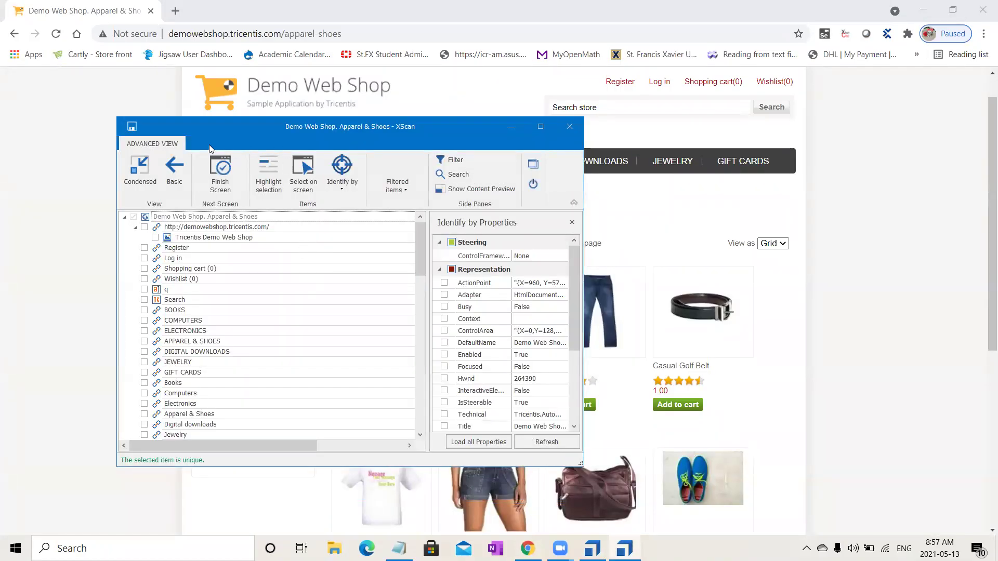
Capture the name, price and Add to cart button of the first three products on the page, and return to the scanned item list
{"action": "left_click", "coordinate": [134, 186]}
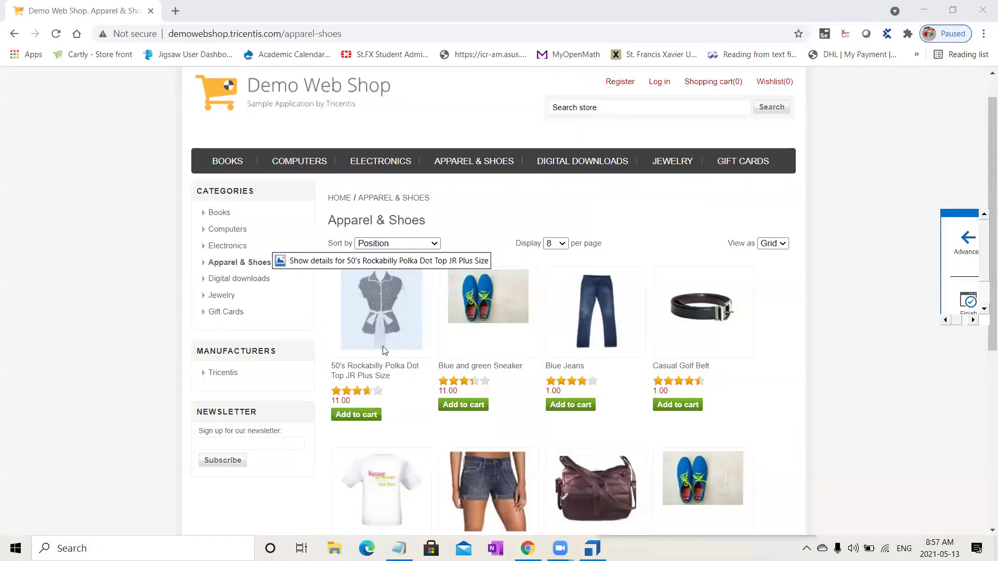
{"action": "left_click", "coordinate": [369, 376]}
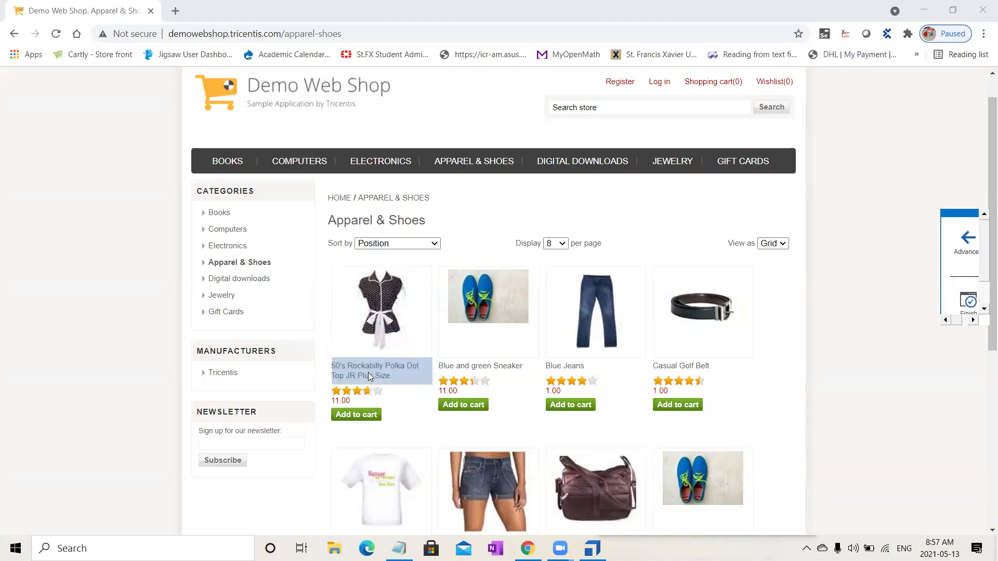
{"action": "left_click", "coordinate": [346, 400]}
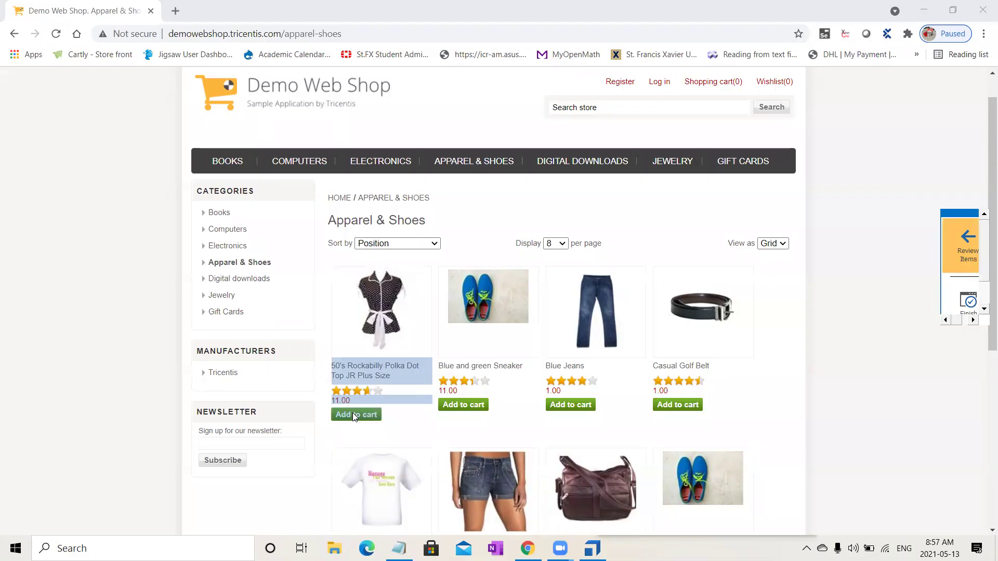
{"action": "left_click", "coordinate": [484, 368]}
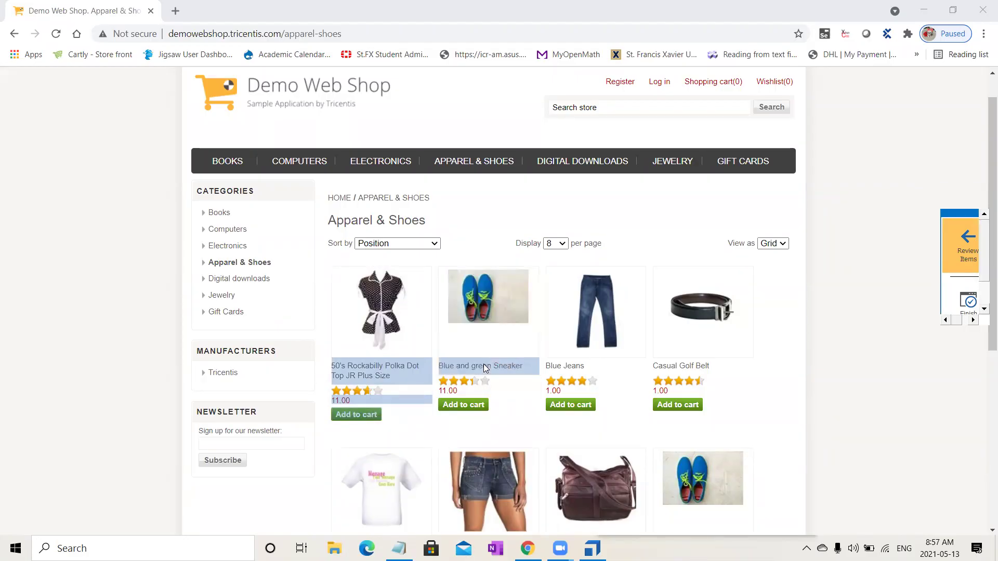
{"action": "left_click", "coordinate": [449, 390]}
{"action": "left_click", "coordinate": [456, 405]}
{"action": "left_click", "coordinate": [567, 368]}
{"action": "left_click", "coordinate": [556, 393]}
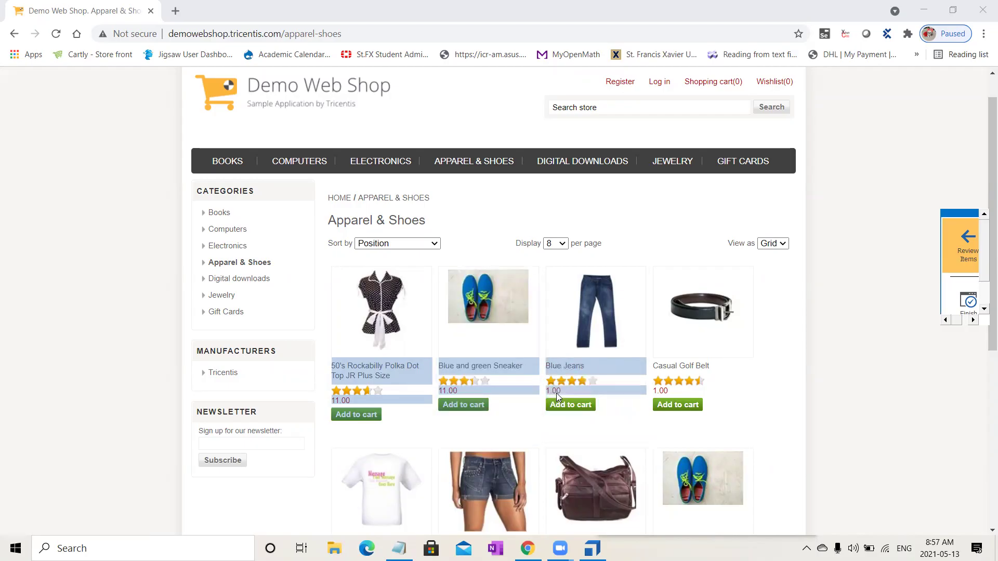
{"action": "left_click", "coordinate": [561, 404]}
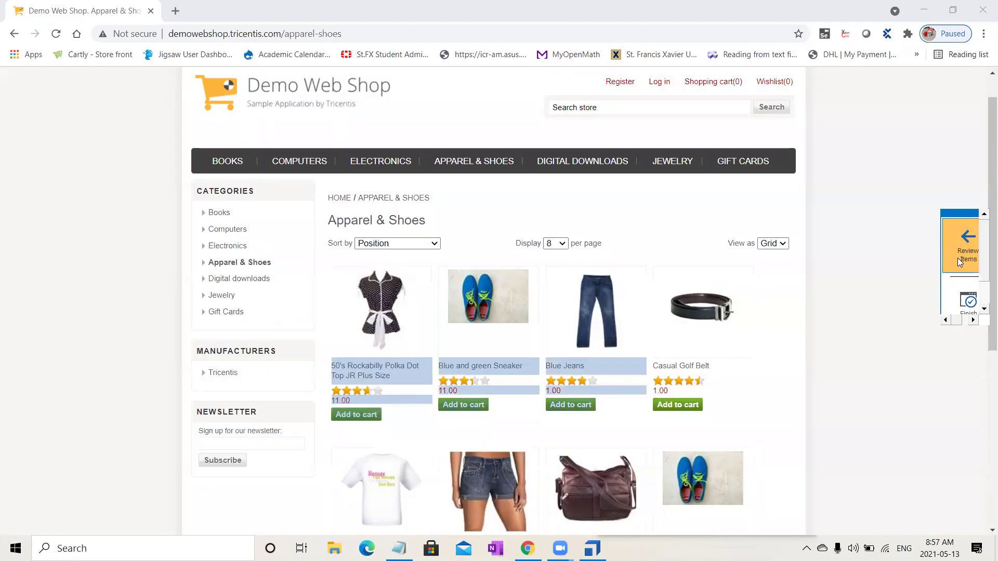
{"action": "left_click", "coordinate": [959, 259]}
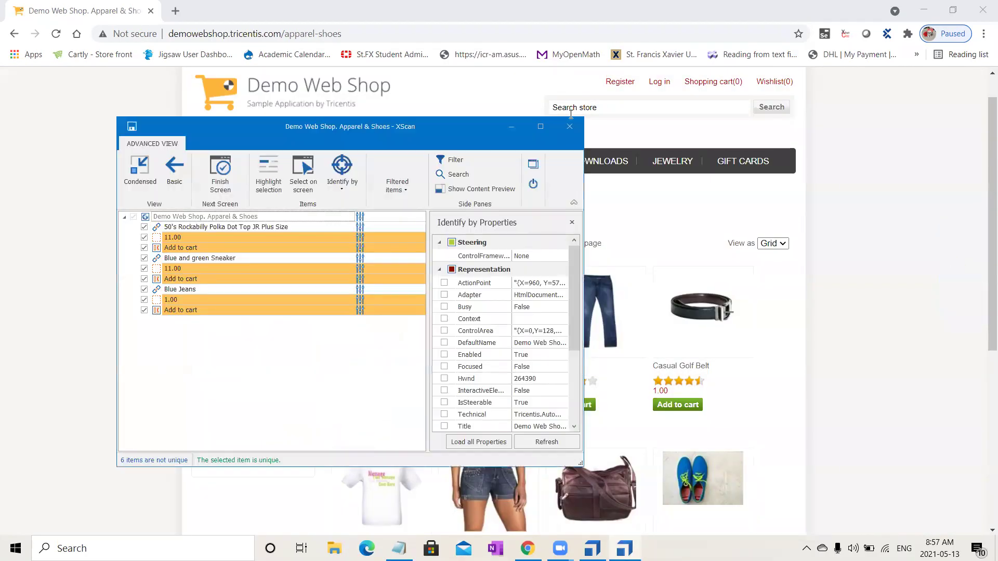
Maximize XScan, widen the properties area and compare the identification properties of the three captured product name links
{"action": "left_click", "coordinate": [541, 127]}
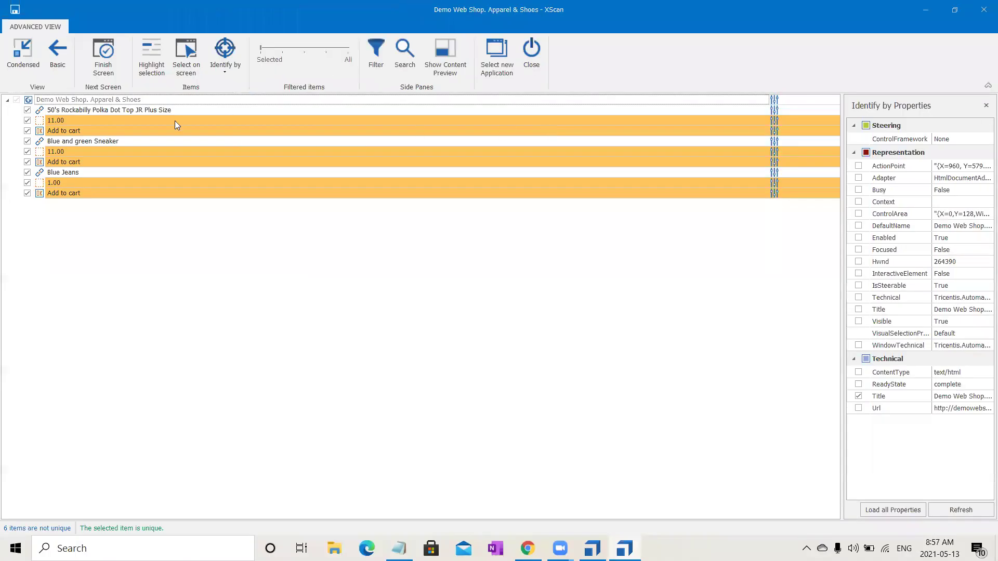
{"action": "left_click", "coordinate": [186, 108]}
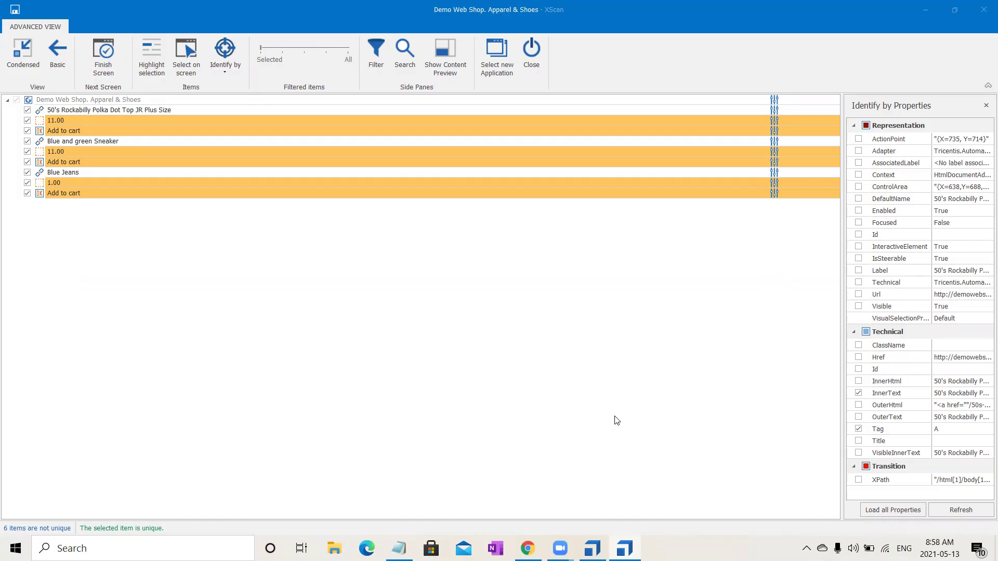
{"action": "left_click", "coordinate": [198, 110]}
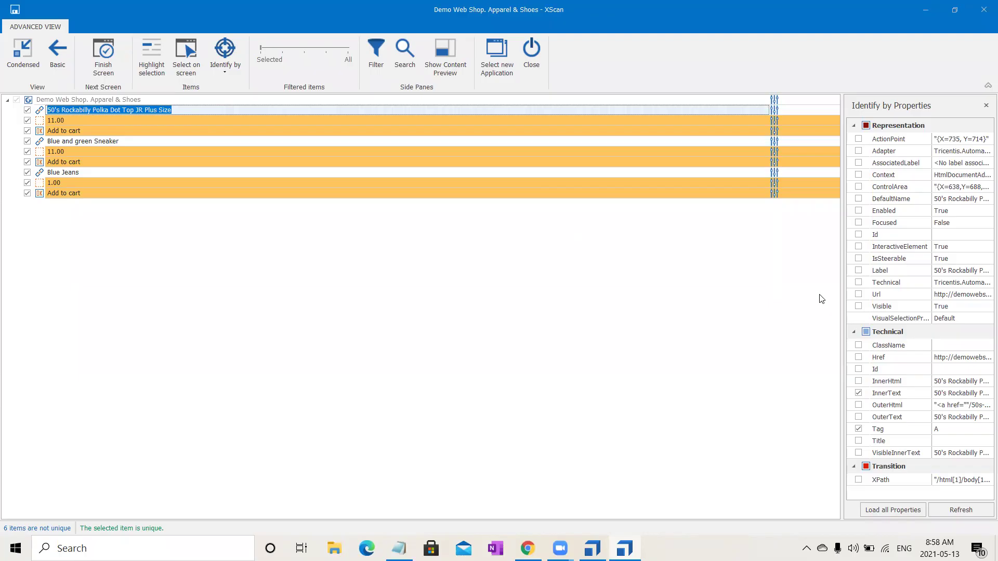
{"action": "left_click_drag", "start_coordinate": [843, 308], "coordinate": [496, 372]}
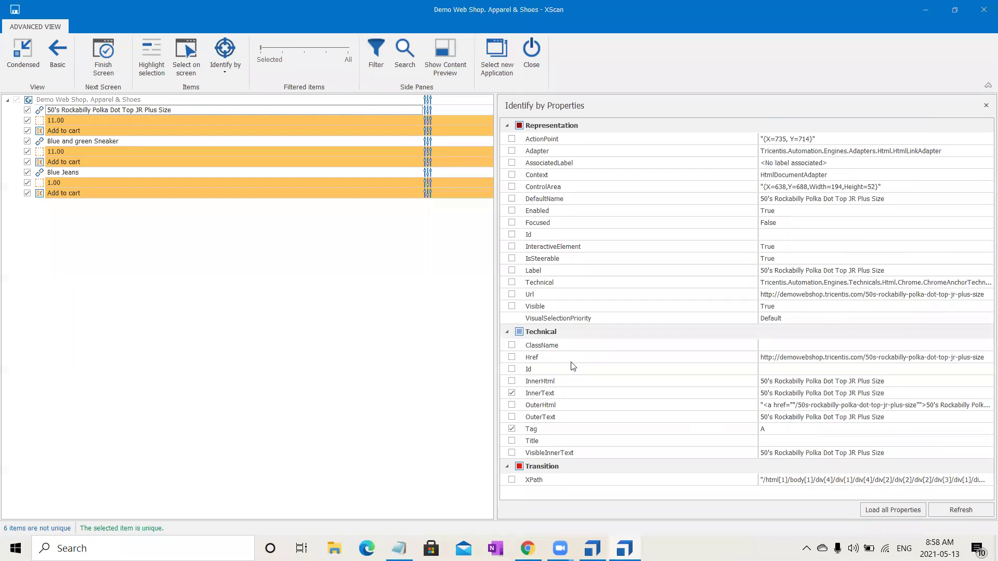
{"action": "double_click", "coordinate": [249, 139]}
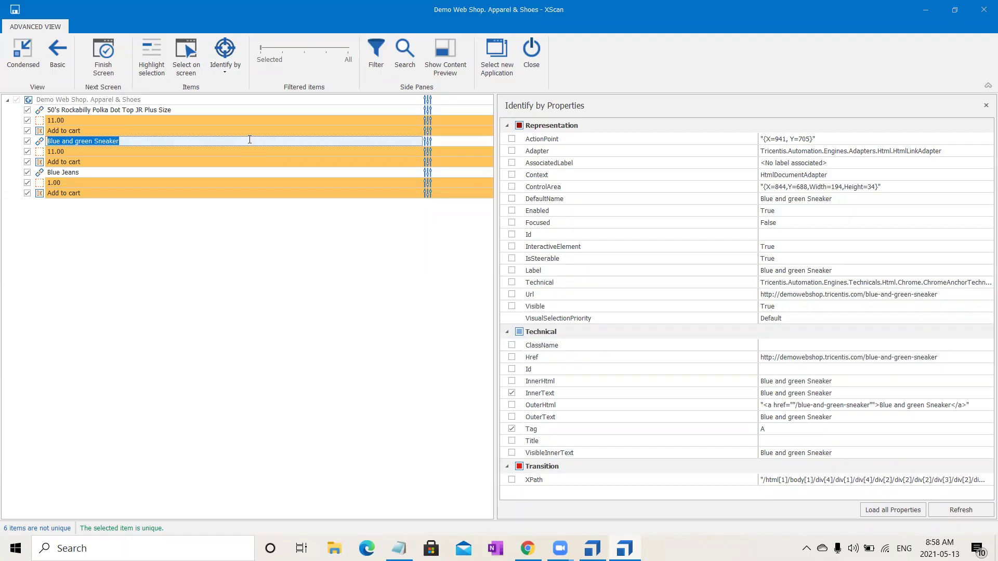
{"action": "double_click", "coordinate": [146, 172]}
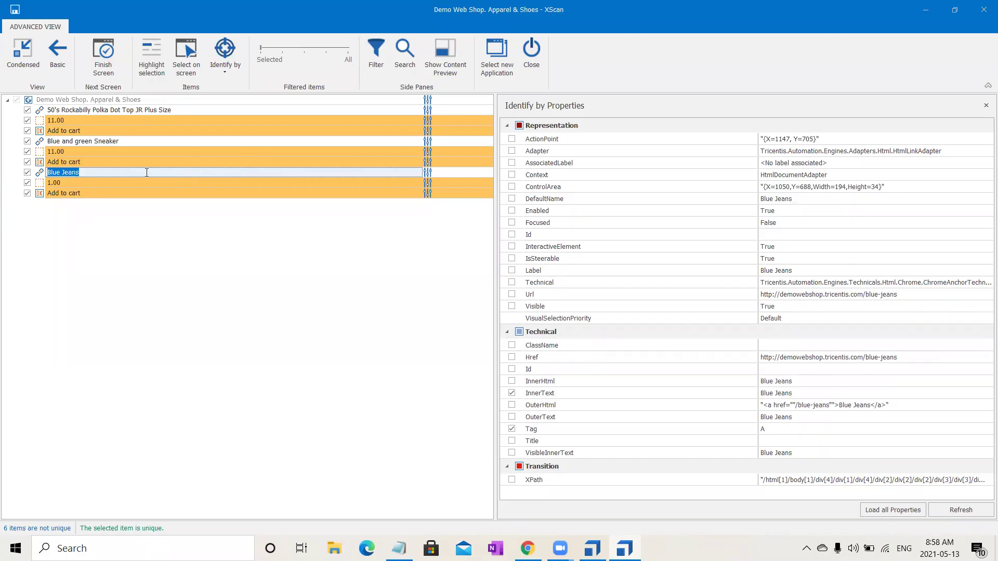
{"action": "key", "text": "Return"}
Set the InnerText property of the 50's Rockabilly Polka Dot Top JR Plus Size link to the wildcard *
{"action": "double_click", "coordinate": [139, 109]}
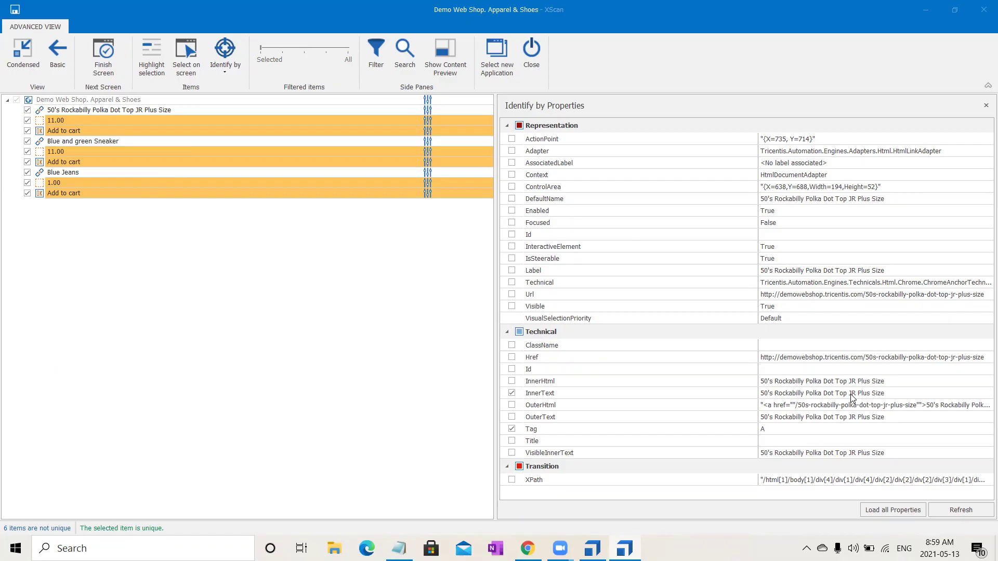
{"action": "left_click", "coordinate": [903, 397]}
{"action": "left_click_drag", "start_coordinate": [900, 402], "coordinate": [695, 411]}
{"action": "type", "text": "*"}
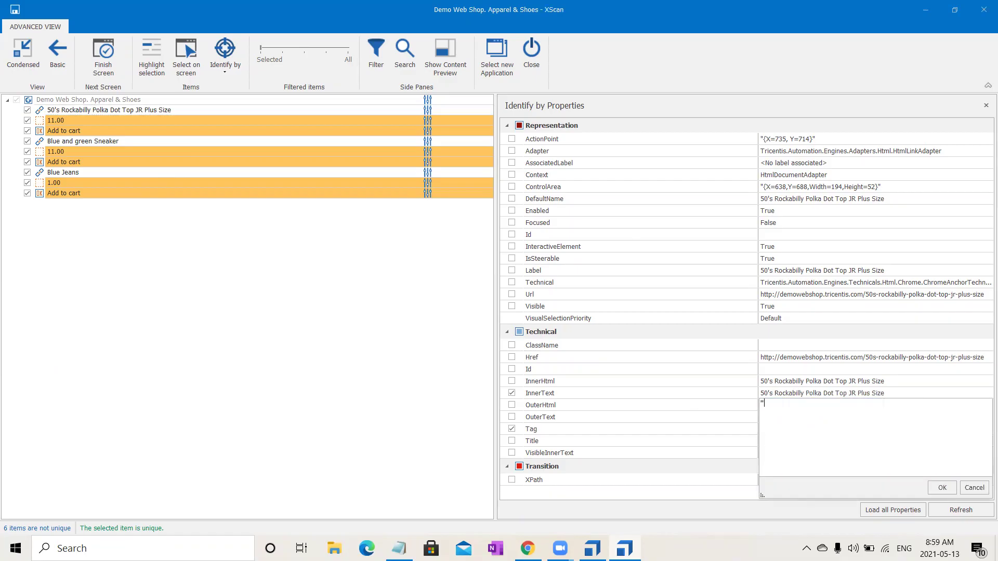
{"action": "left_click", "coordinate": [942, 488]}
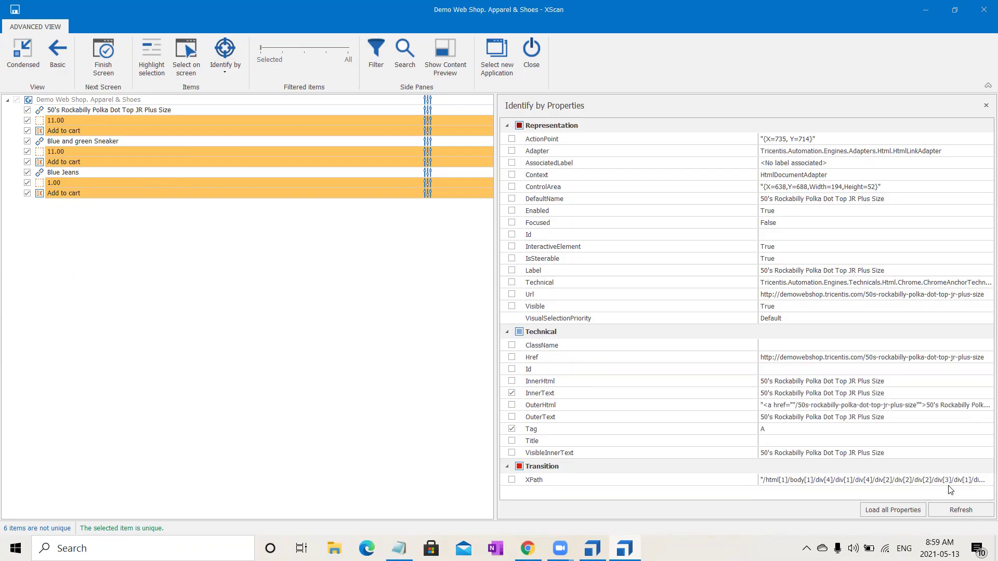
Examine the Index identification of the 50's Rockabilly link, and return to its properties to inspect the ClassName value
{"action": "left_click", "coordinate": [288, 110]}
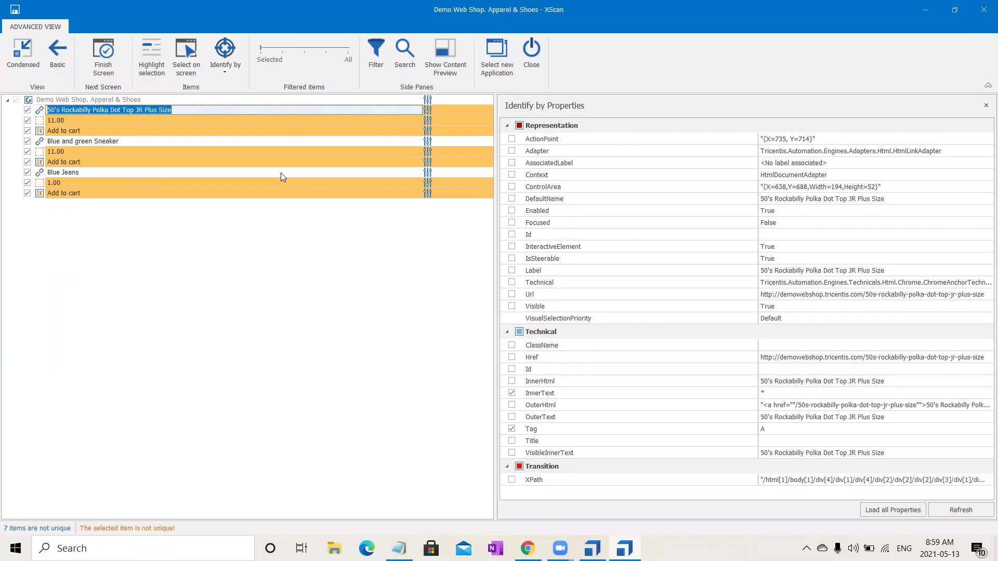
{"action": "left_click", "coordinate": [233, 71]}
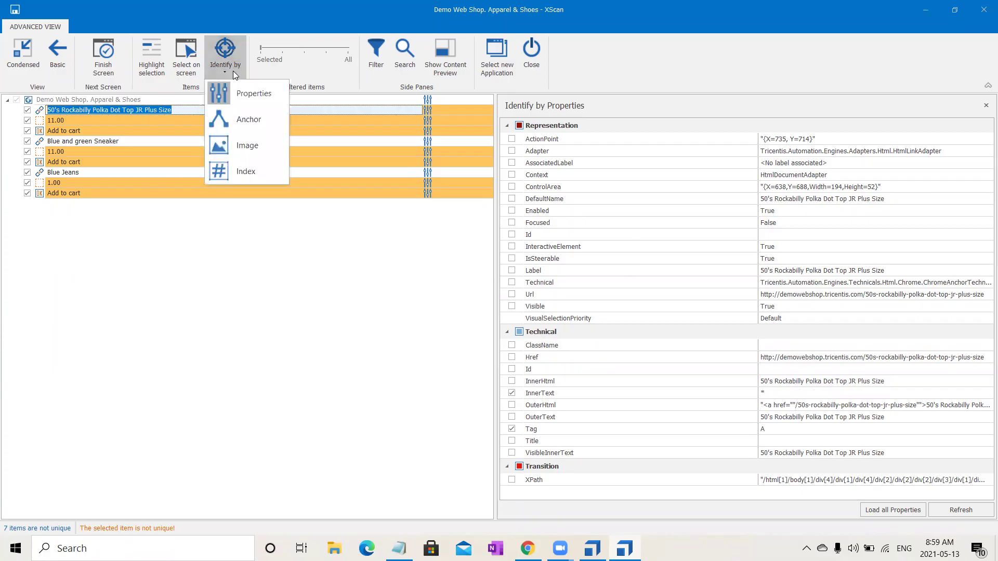
{"action": "left_click", "coordinate": [251, 170]}
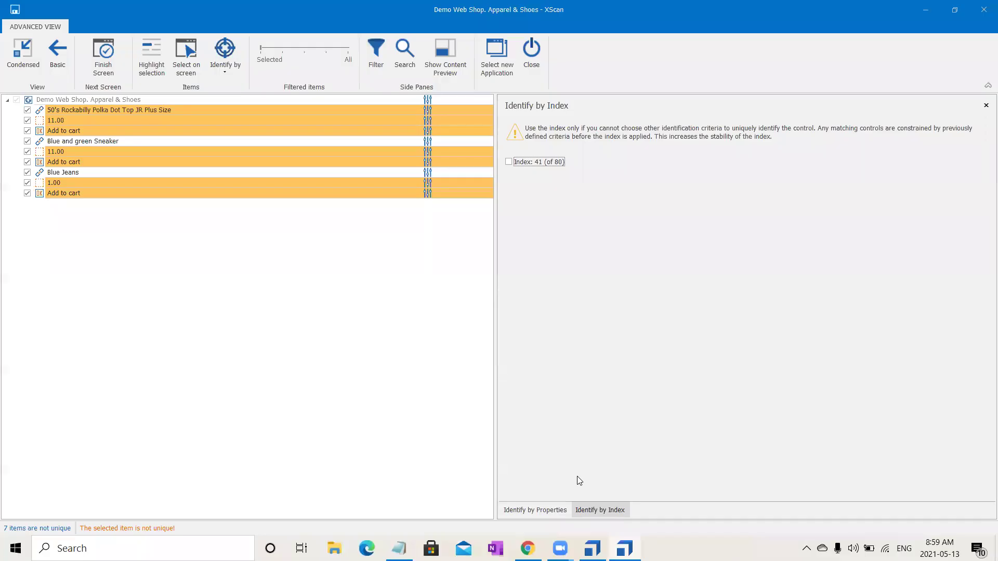
{"action": "left_click", "coordinate": [542, 511]}
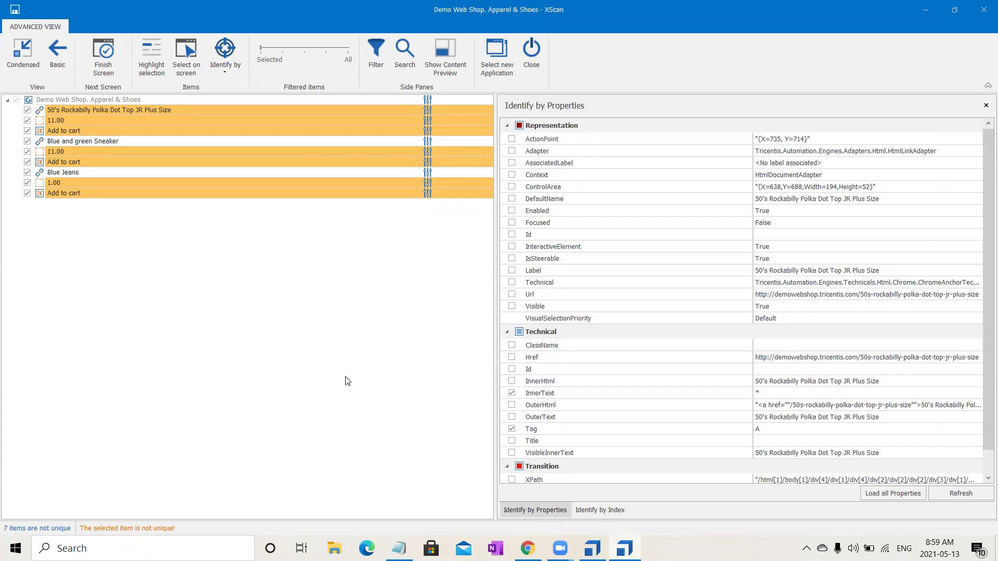
{"action": "left_click", "coordinate": [768, 348]}
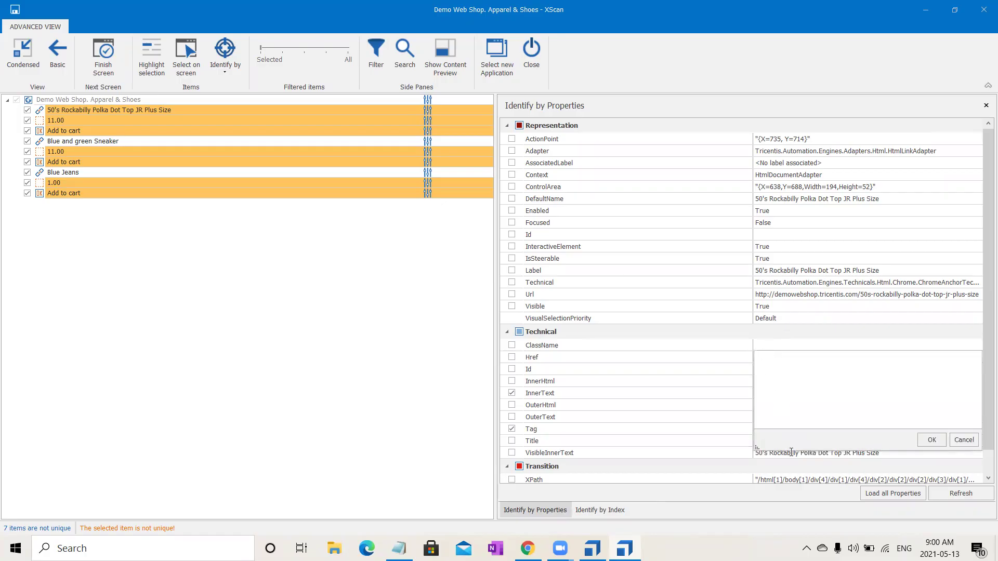
{"action": "left_click", "coordinate": [125, 380]}
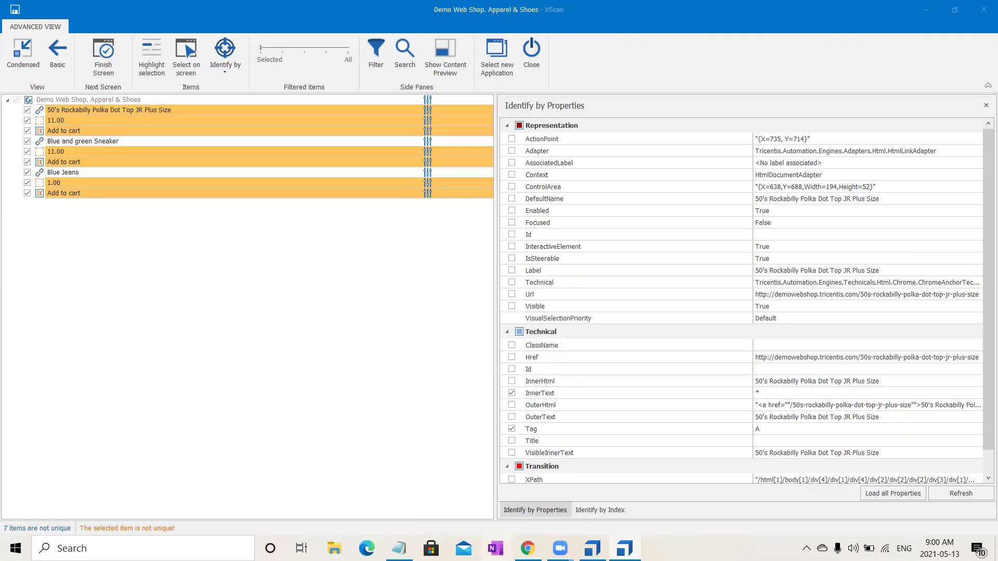
Look over the Apparel & Shoes page in Chrome, and recheck the 50's Rockabilly link's index and properties in XScan
{"action": "key", "text": "alt+Tab"}
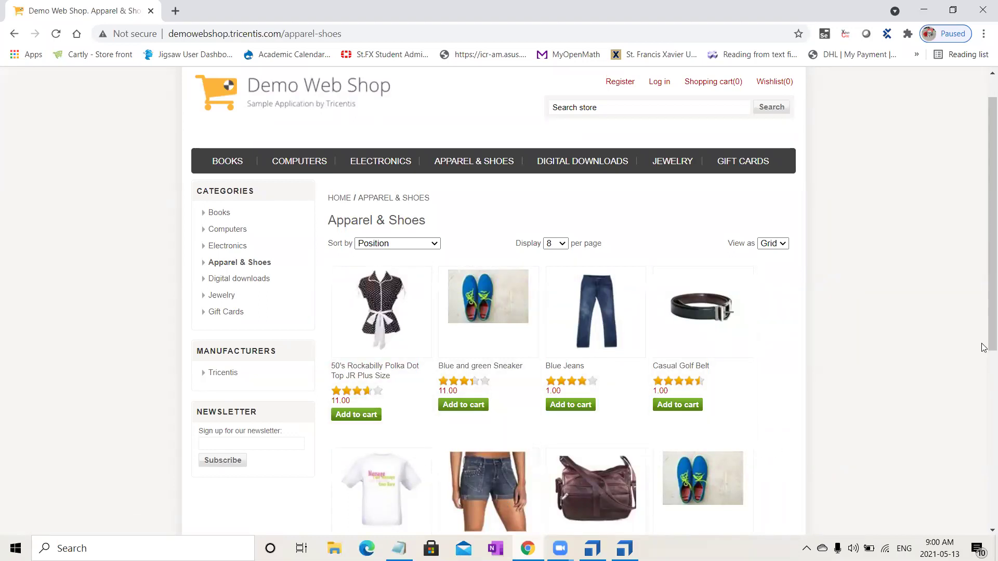
{"action": "mouse_move", "coordinate": [985, 336]}
{"action": "left_mouse_down"}
{"action": "mouse_move", "coordinate": [984, 382]}
{"action": "mouse_move", "coordinate": [985, 320]}
{"action": "left_mouse_up"}
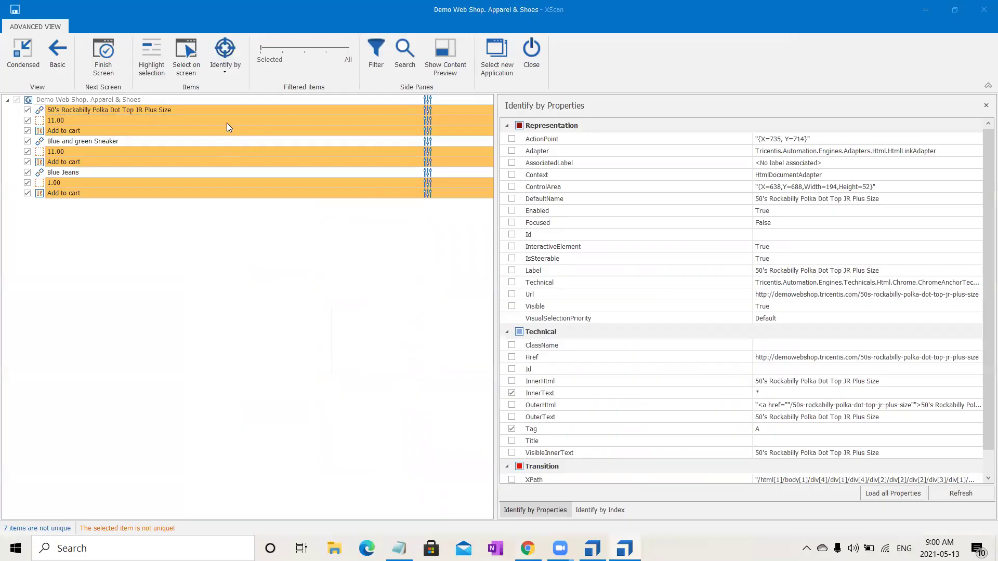
{"action": "left_click", "coordinate": [230, 111]}
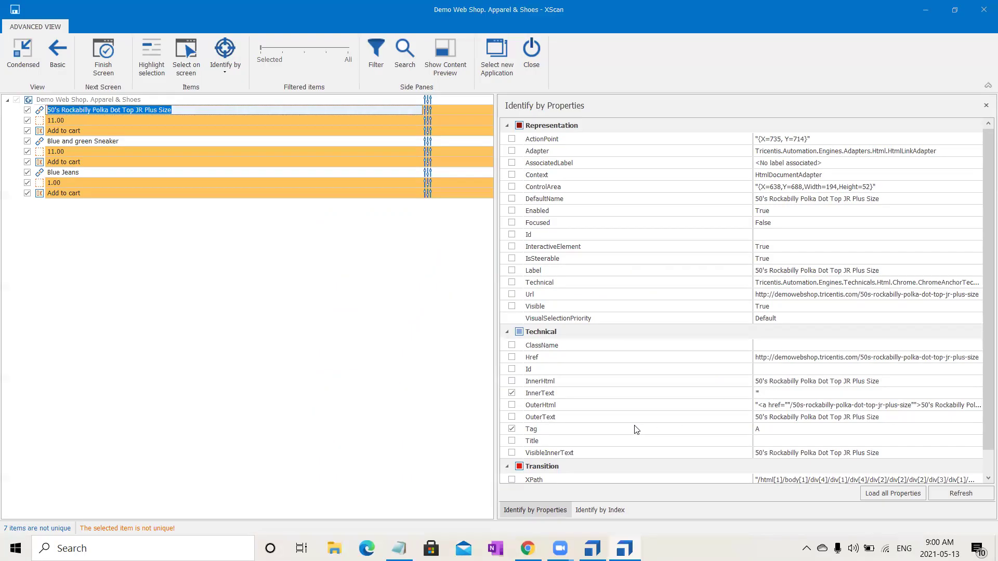
{"action": "left_click", "coordinate": [599, 511]}
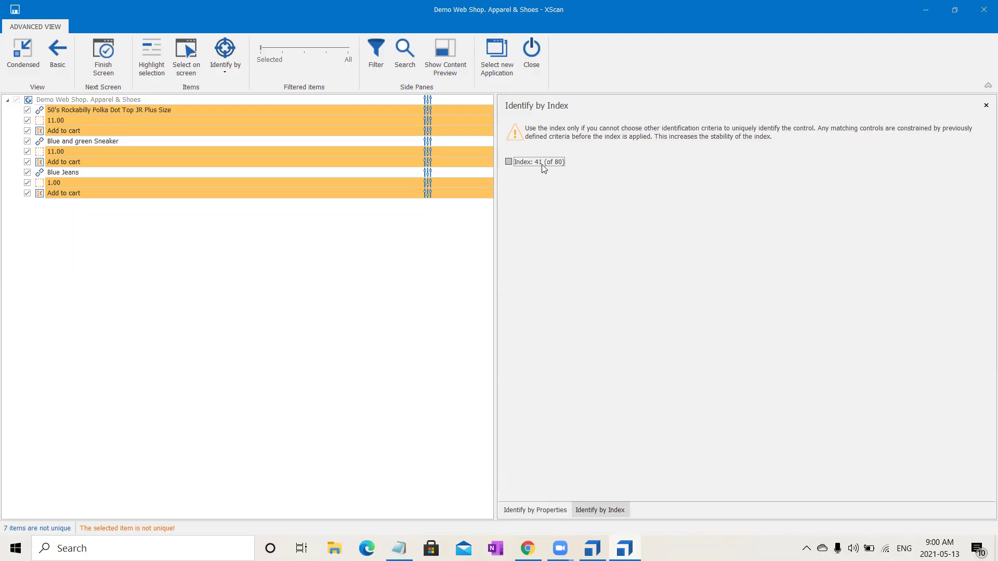
{"action": "left_click", "coordinate": [541, 510]}
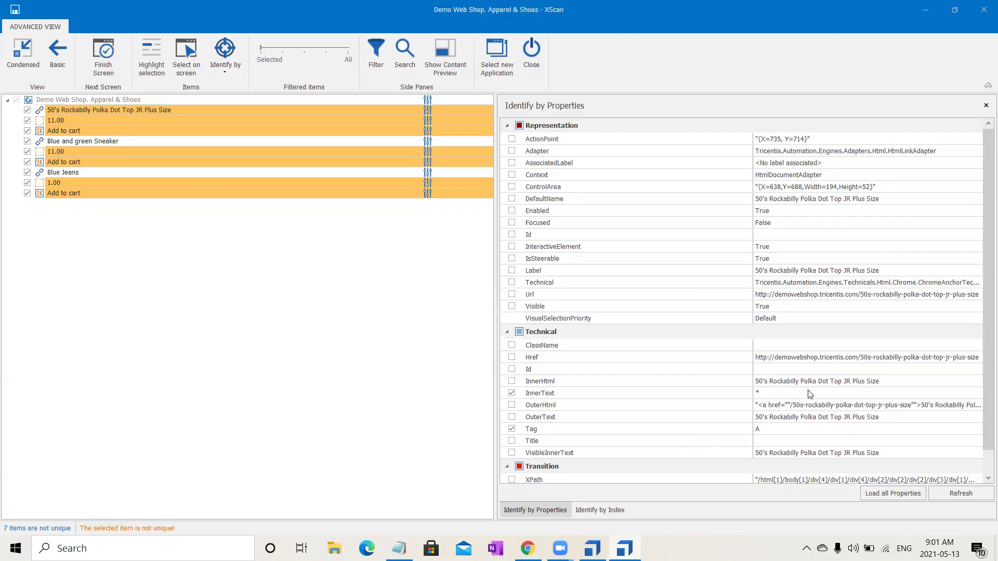
Set the OuterHtml property of the 50's Rockabilly Polka Dot Top JR Plus Size link to "<a href=""/*</a>" as an identification criterion
{"action": "left_click", "coordinate": [811, 407]}
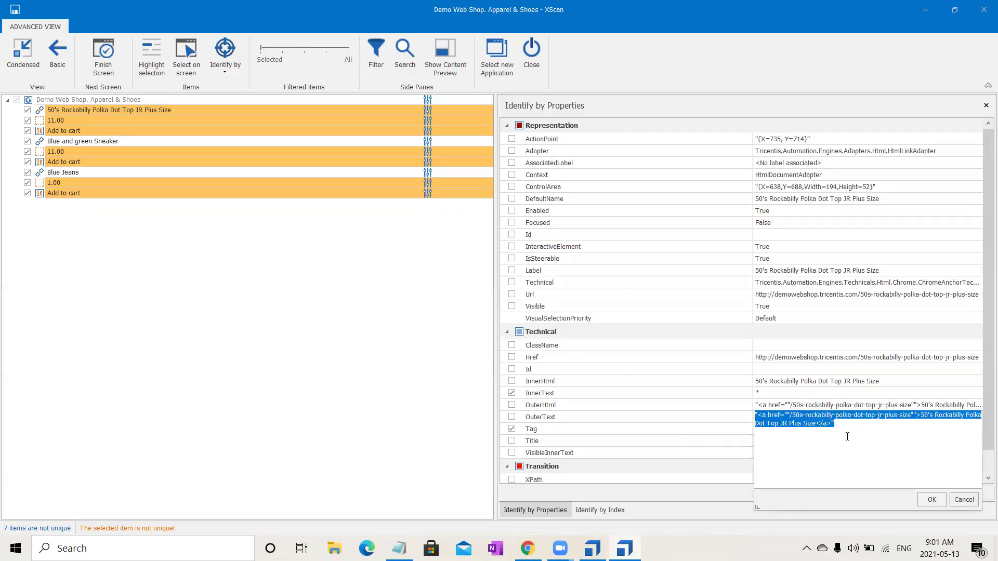
{"action": "left_click", "coordinate": [837, 426]}
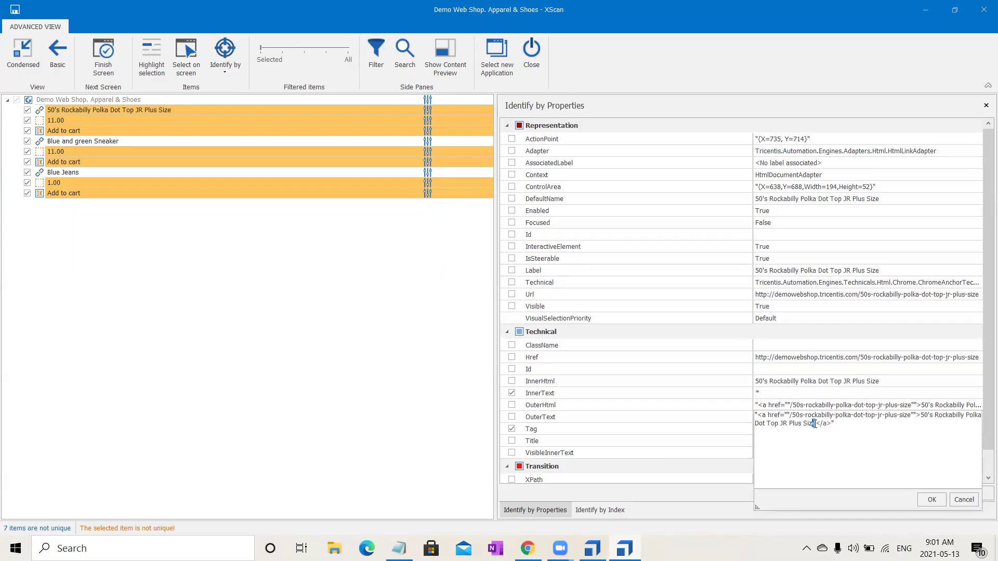
{"action": "left_click_drag", "start_coordinate": [816, 424], "coordinate": [923, 421]}
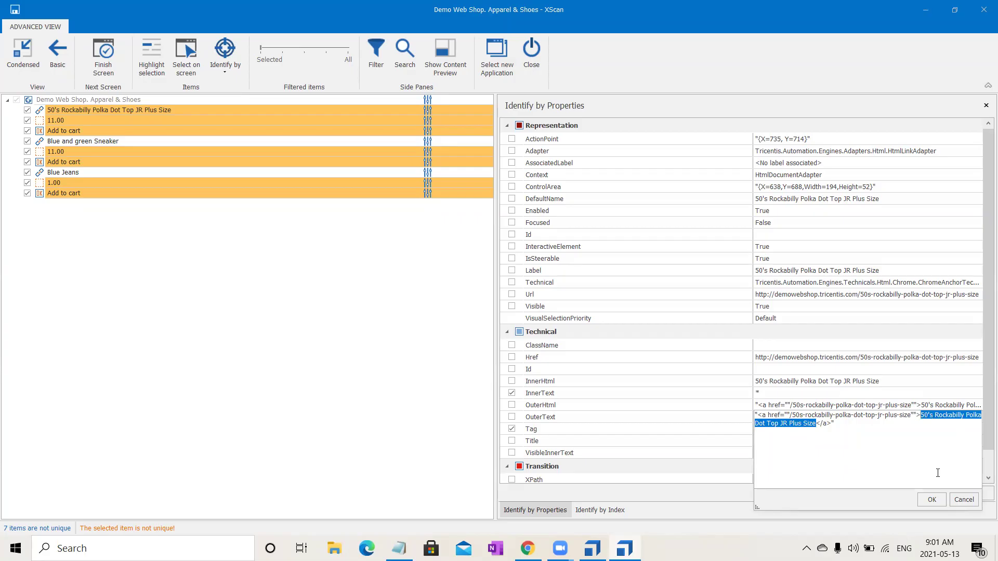
{"action": "left_click", "coordinate": [814, 424]}
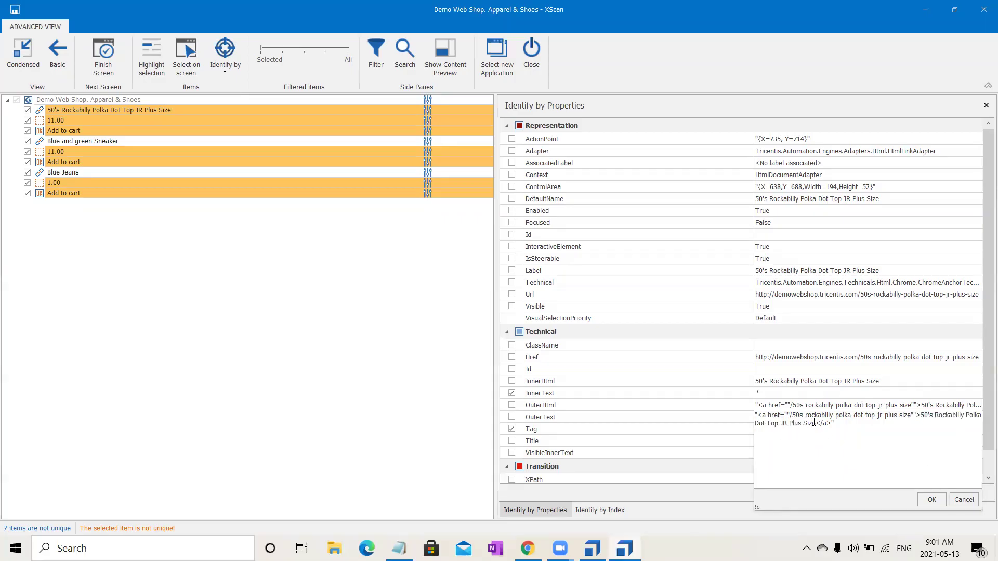
{"action": "left_click_drag", "start_coordinate": [814, 424], "coordinate": [793, 416]}
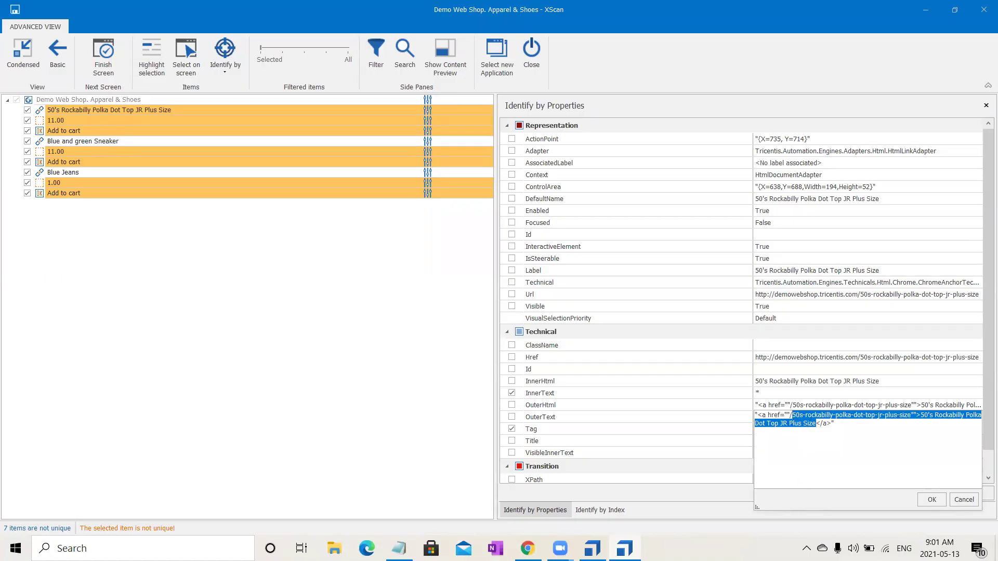
{"action": "type", "text": "*"}
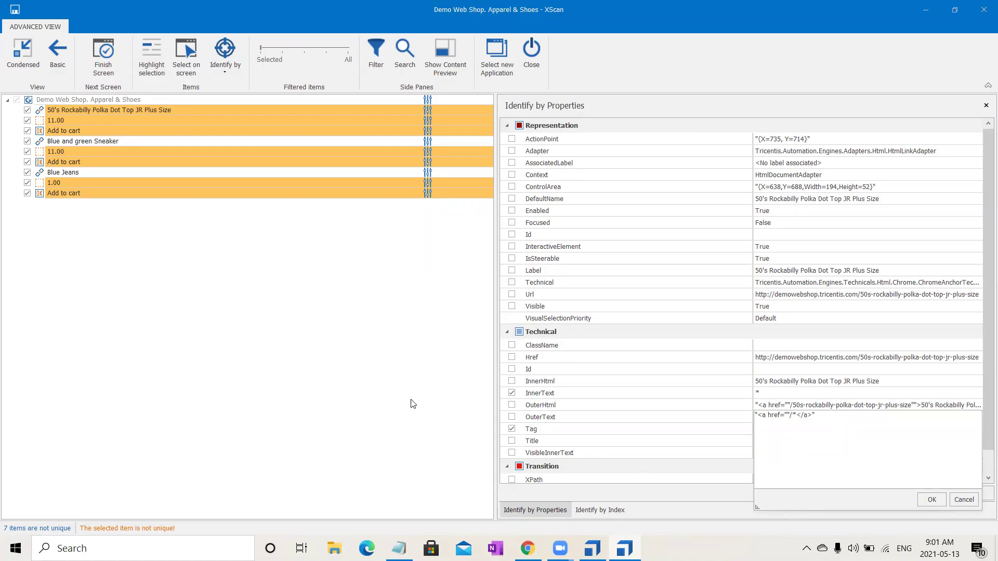
{"action": "left_click", "coordinate": [409, 404]}
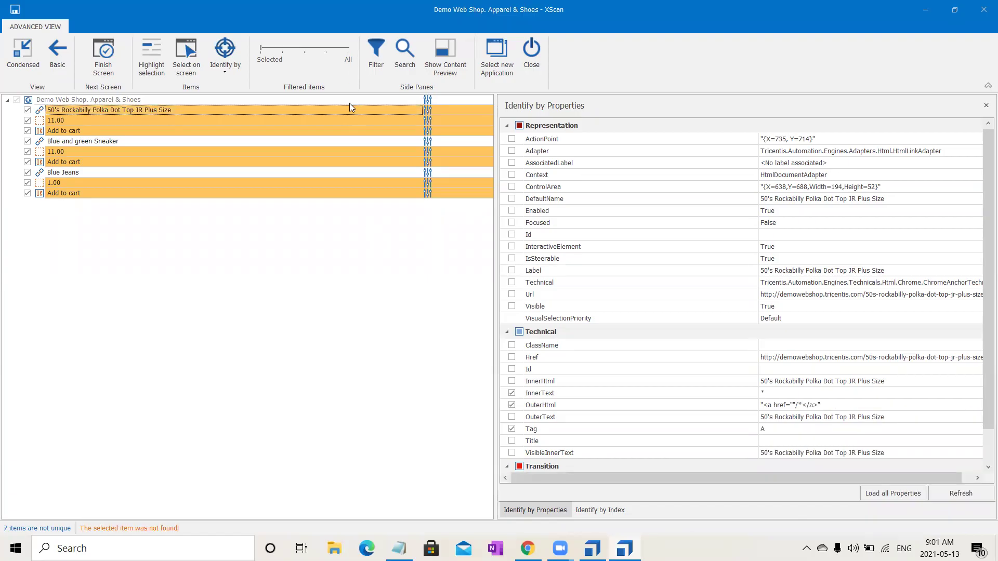
Check the 50's Rockabilly link's index, and remove OuterHtml from its identification properties
{"action": "left_click", "coordinate": [600, 510]}
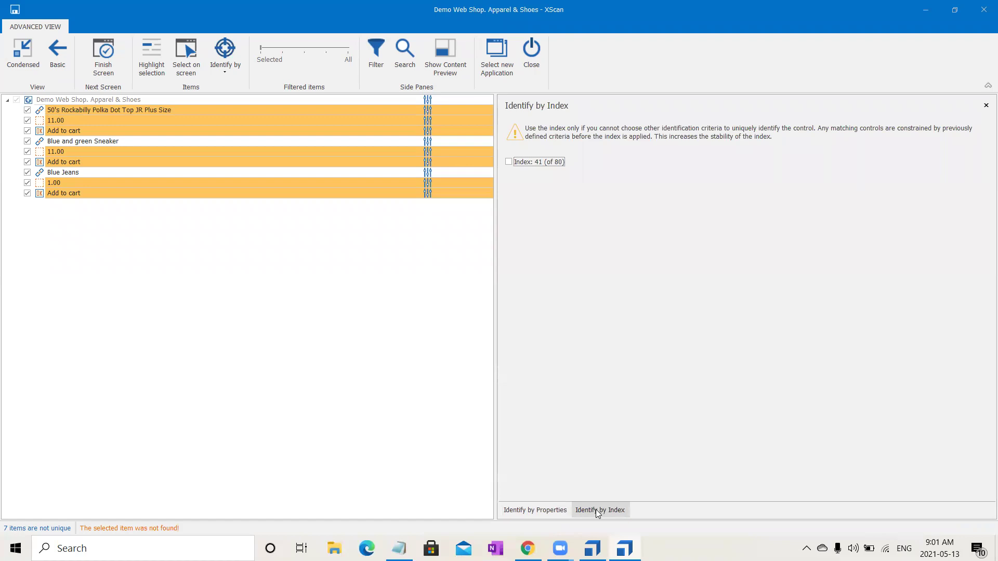
{"action": "left_click", "coordinate": [570, 514]}
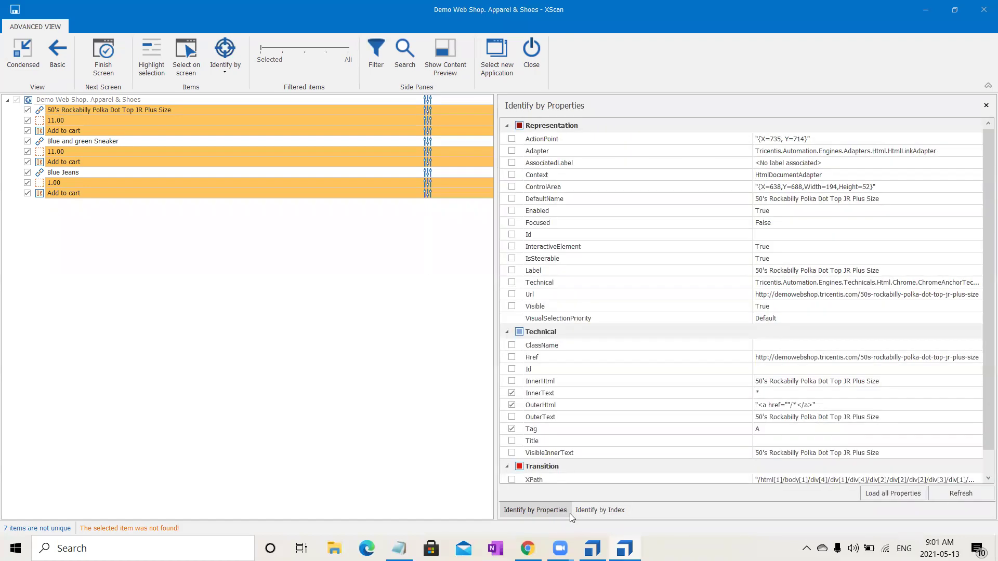
{"action": "left_click", "coordinate": [512, 405]}
{"action": "left_click", "coordinate": [511, 405]}
{"action": "left_click", "coordinate": [243, 112]}
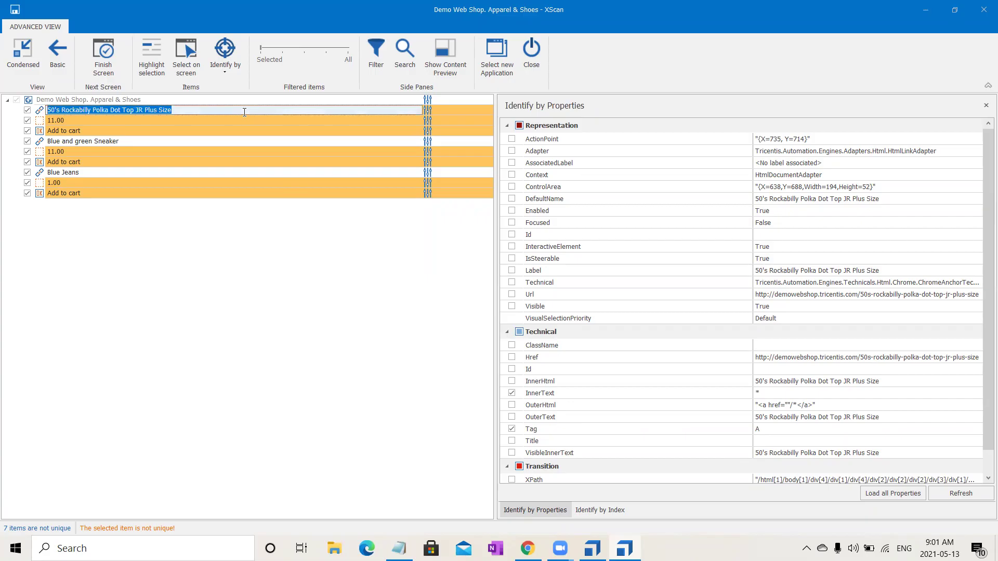
{"action": "left_click", "coordinate": [565, 51]}
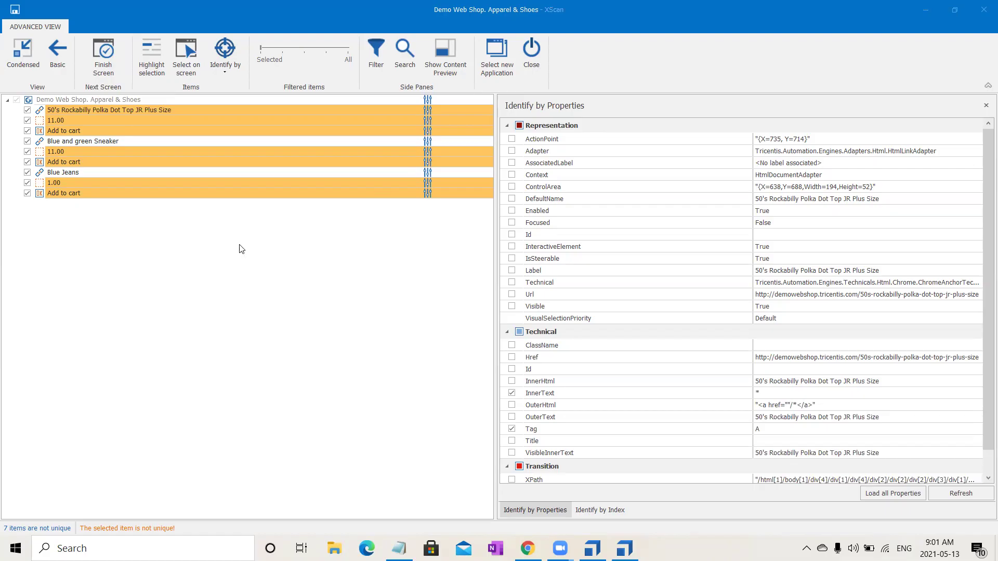
Show all scanned page items around the 50's Rockabilly link, and inspect the properties of its parent H2 element
{"action": "left_click", "coordinate": [191, 113]}
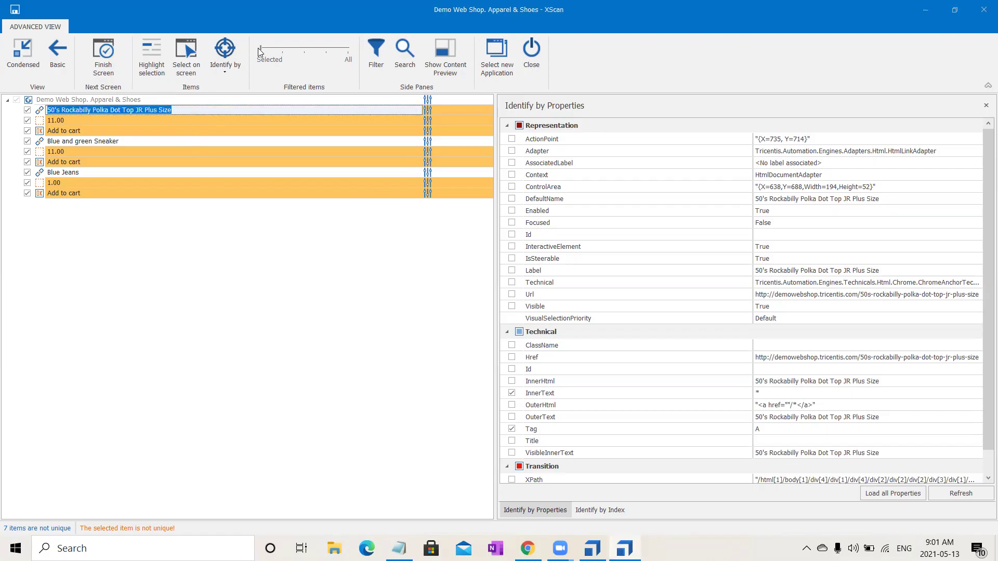
{"action": "left_click_drag", "start_coordinate": [262, 53], "coordinate": [349, 54]}
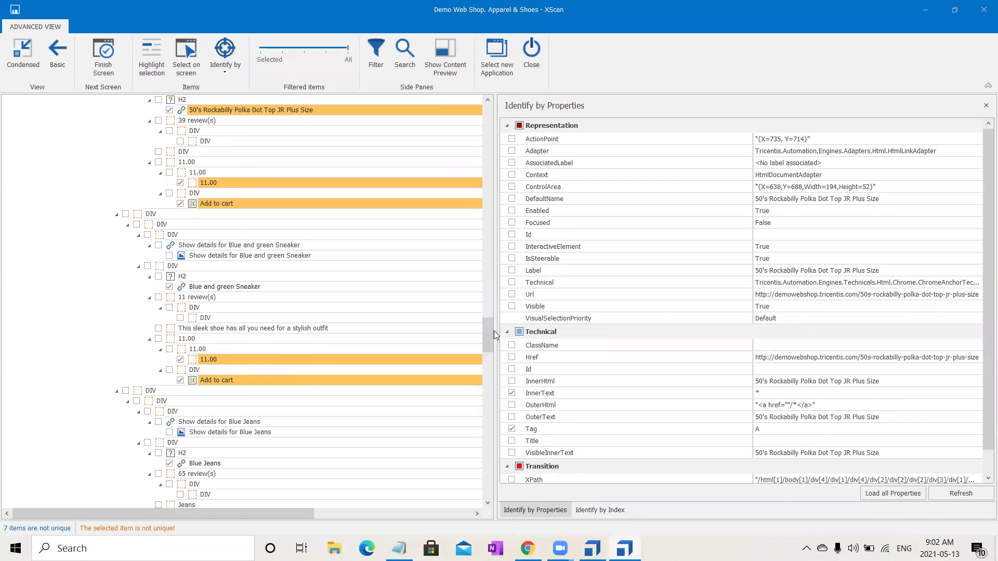
{"action": "left_click_drag", "start_coordinate": [492, 330], "coordinate": [492, 317]}
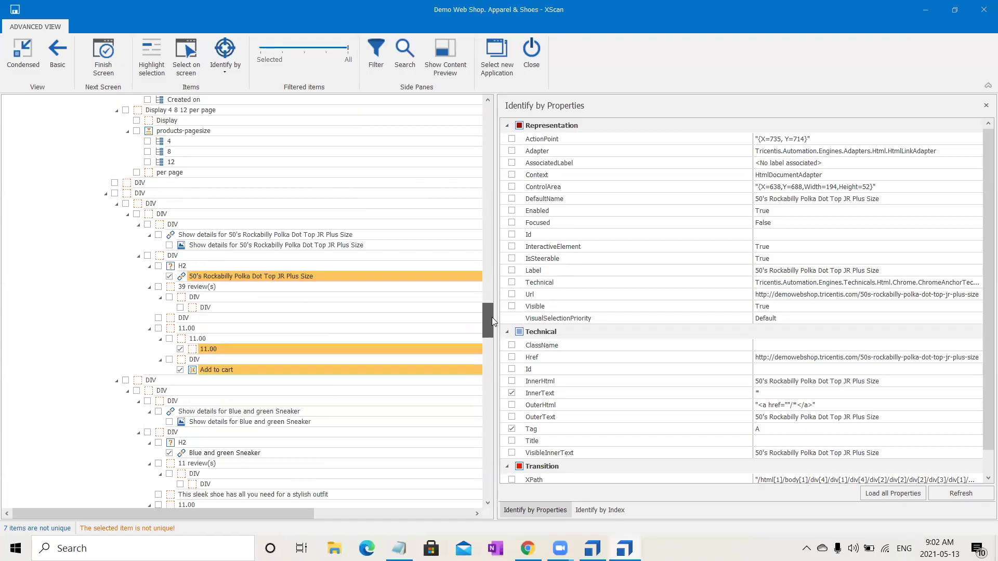
{"action": "left_click", "coordinate": [382, 276]}
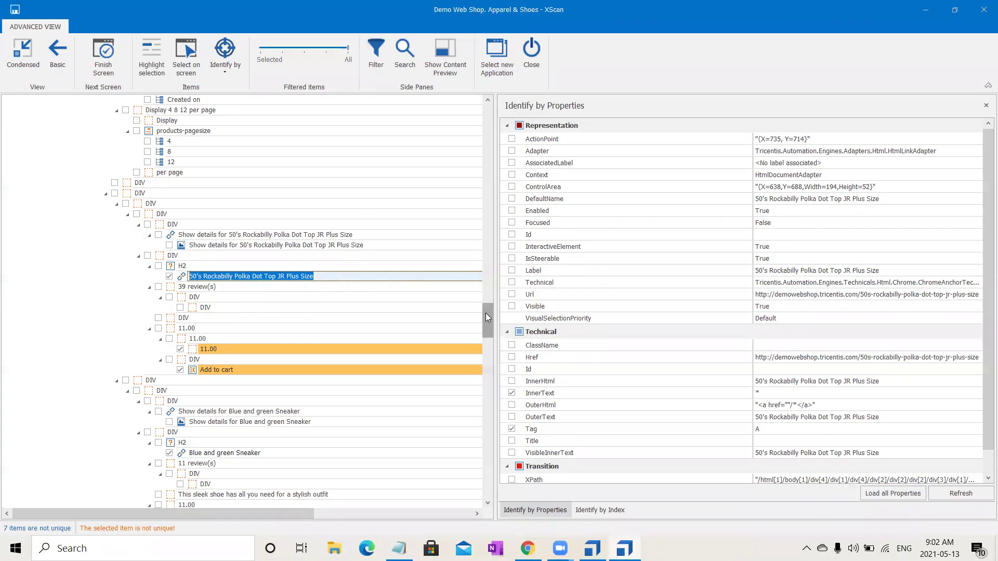
{"action": "mouse_move", "coordinate": [487, 312]}
{"action": "left_mouse_down"}
{"action": "mouse_move", "coordinate": [490, 161]}
{"action": "mouse_move", "coordinate": [493, 333]}
{"action": "mouse_move", "coordinate": [502, 311]}
{"action": "left_mouse_up"}
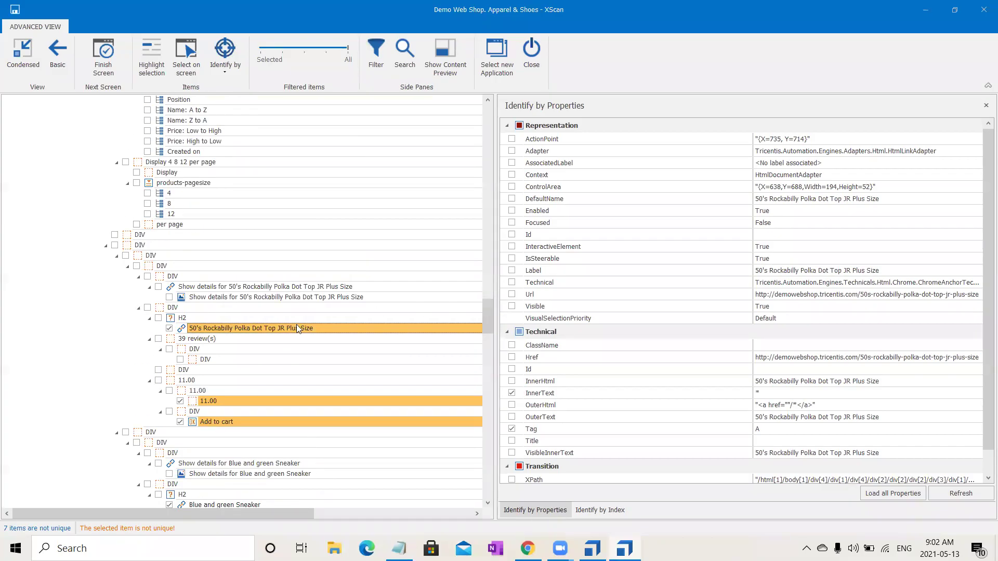
{"action": "left_click", "coordinate": [222, 332]}
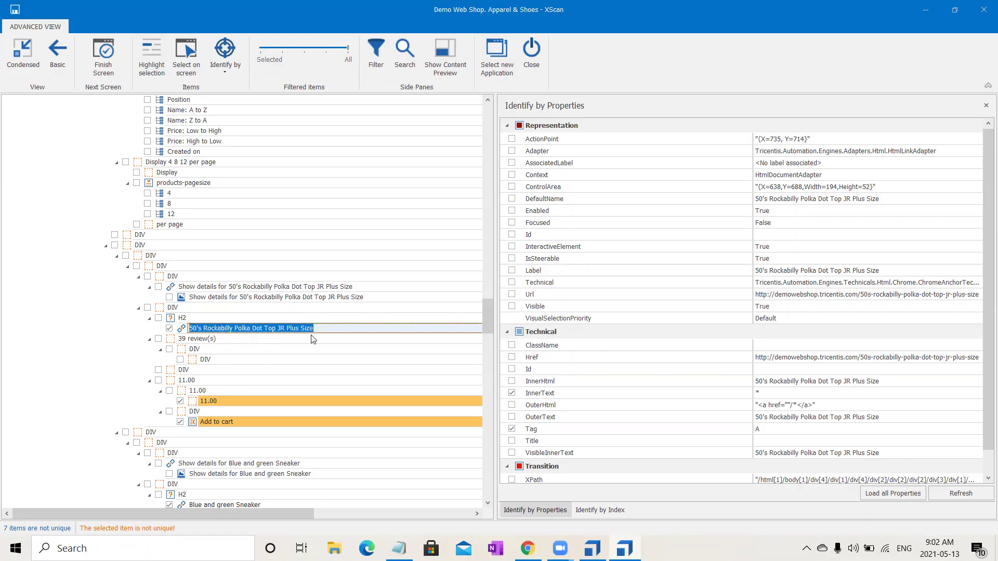
{"action": "left_click", "coordinate": [206, 319]}
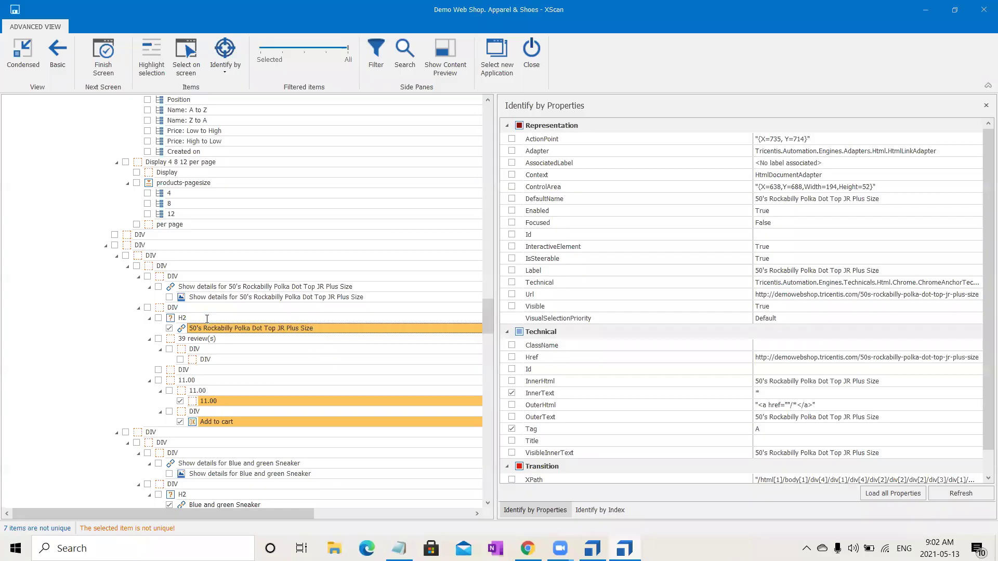
{"action": "left_click", "coordinate": [169, 329]}
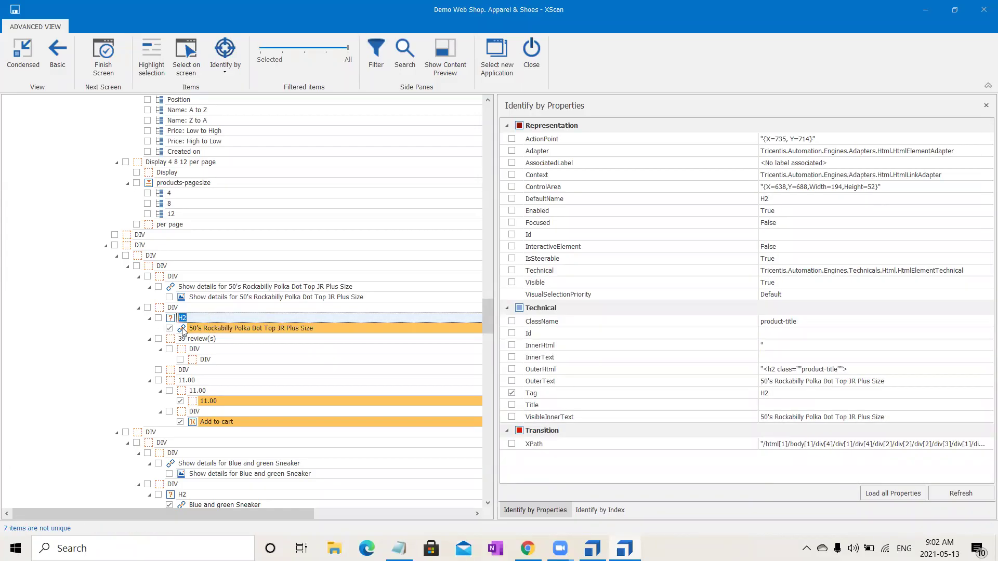
Include the parent H2 element of the 50's Rockabilly link in the selection, and show only the selected items
{"action": "left_click", "coordinate": [150, 319]}
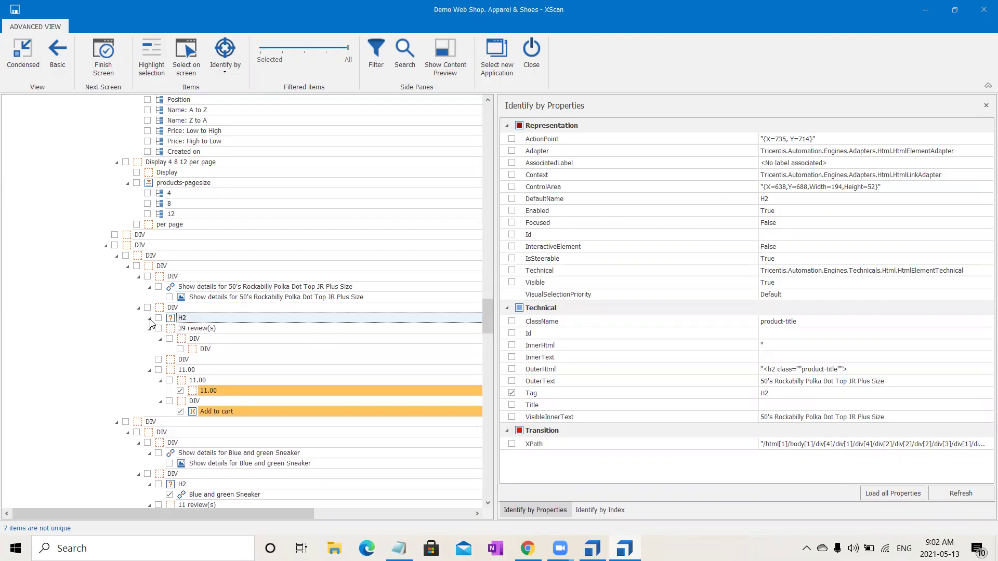
{"action": "left_click", "coordinate": [150, 319]}
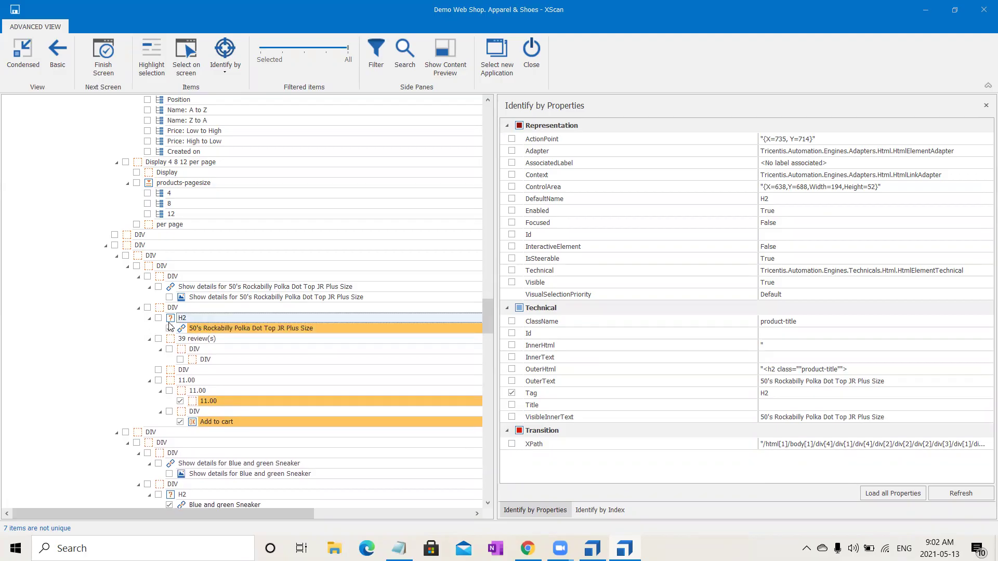
{"action": "left_click", "coordinate": [197, 319]}
{"action": "left_click", "coordinate": [159, 319]}
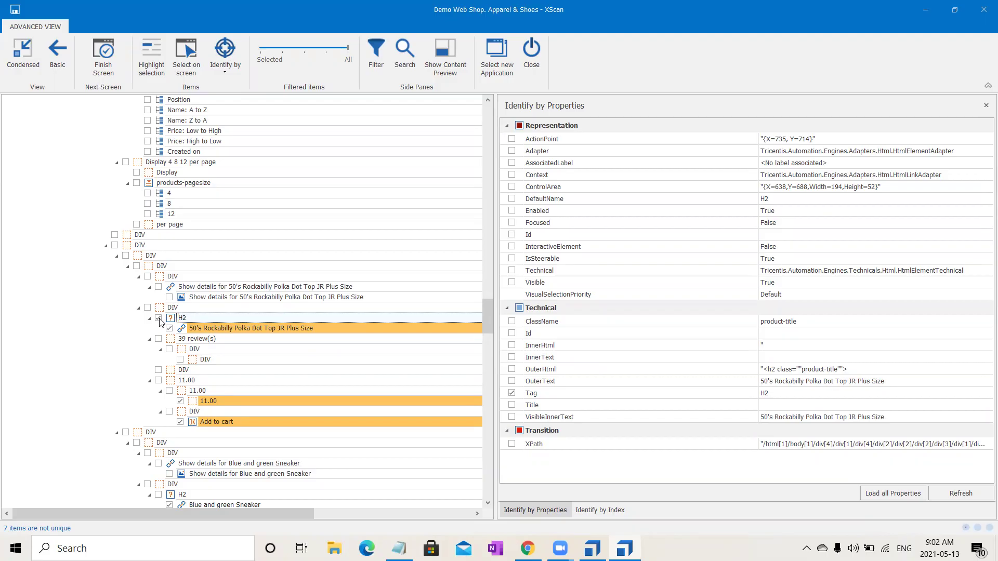
{"action": "left_click", "coordinate": [261, 48]}
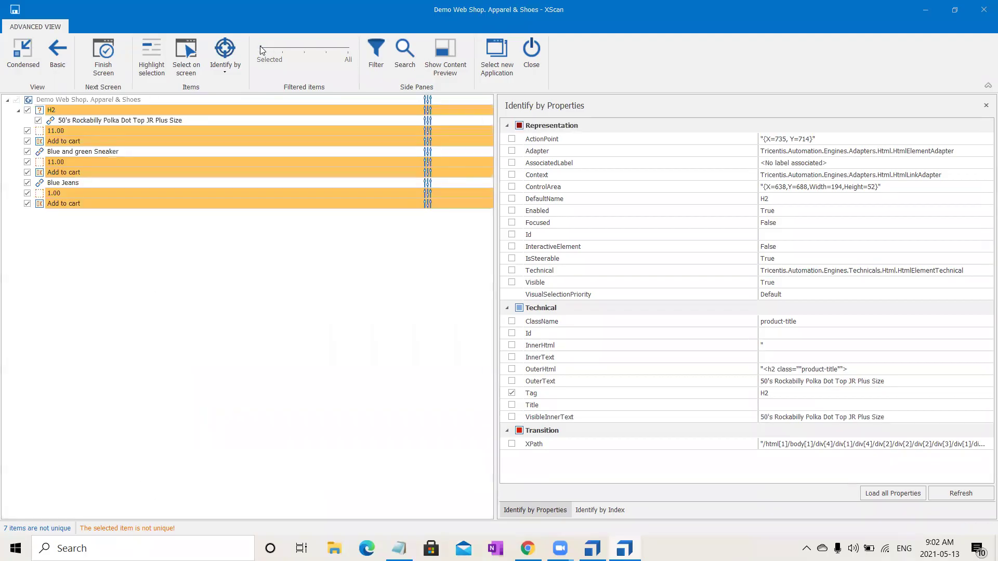
Add ClassName with the value product-title to the H2 element's identification properties
{"action": "left_click", "coordinate": [204, 111]}
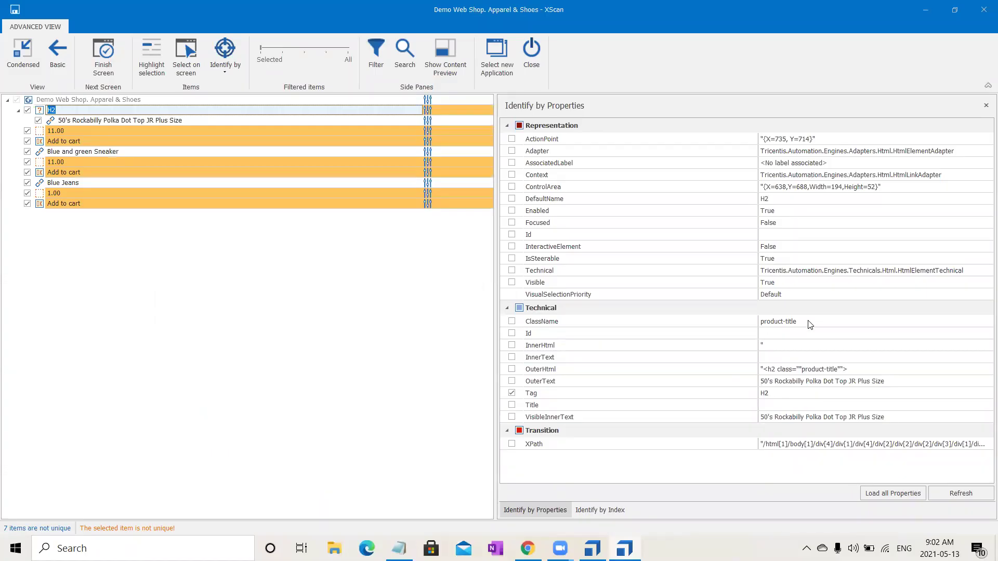
{"action": "left_click", "coordinate": [514, 322]}
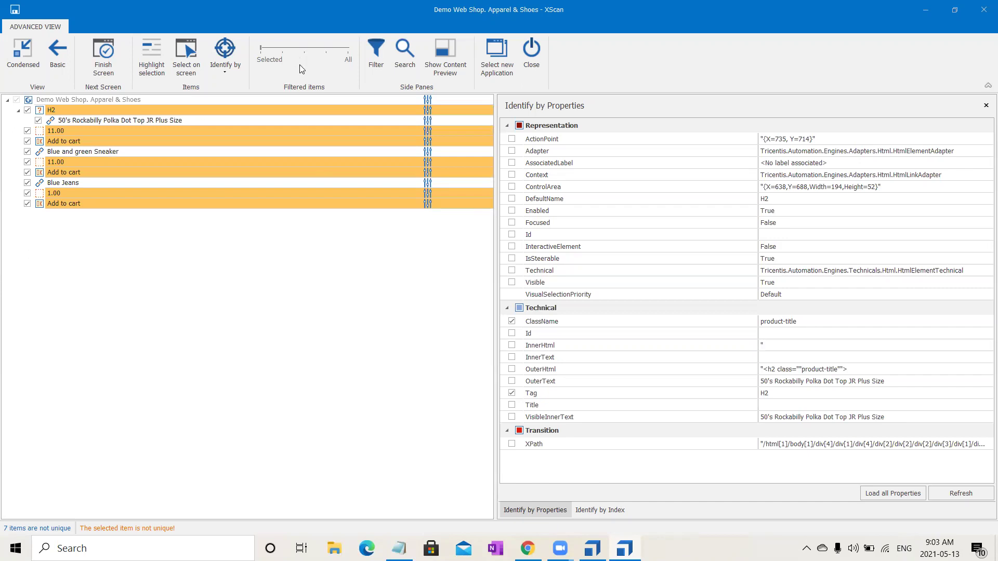
{"action": "left_click", "coordinate": [284, 110]}
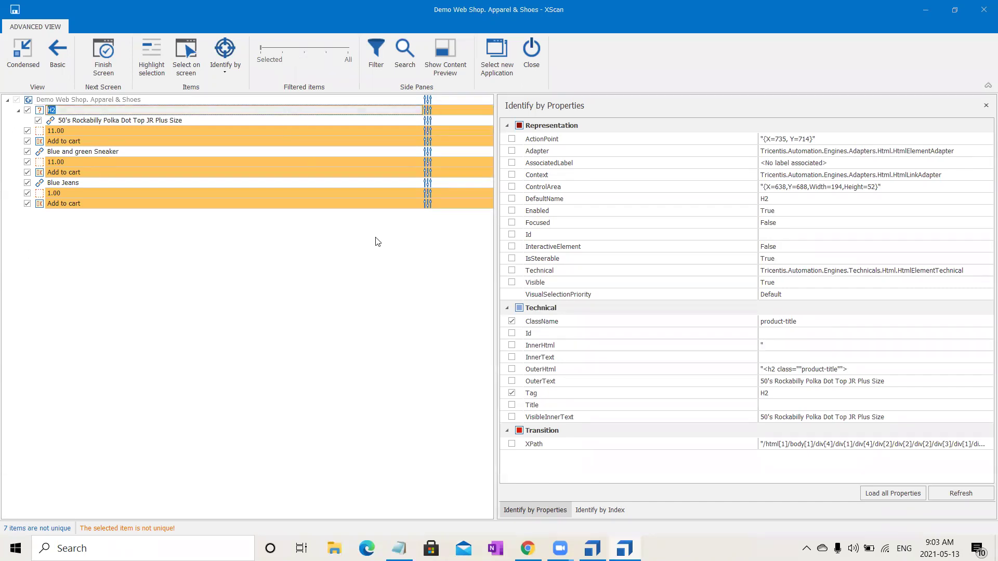
Compare the index identification of the H2 element with that of the 50's Rockabilly link beneath it
{"action": "left_click", "coordinate": [606, 510]}
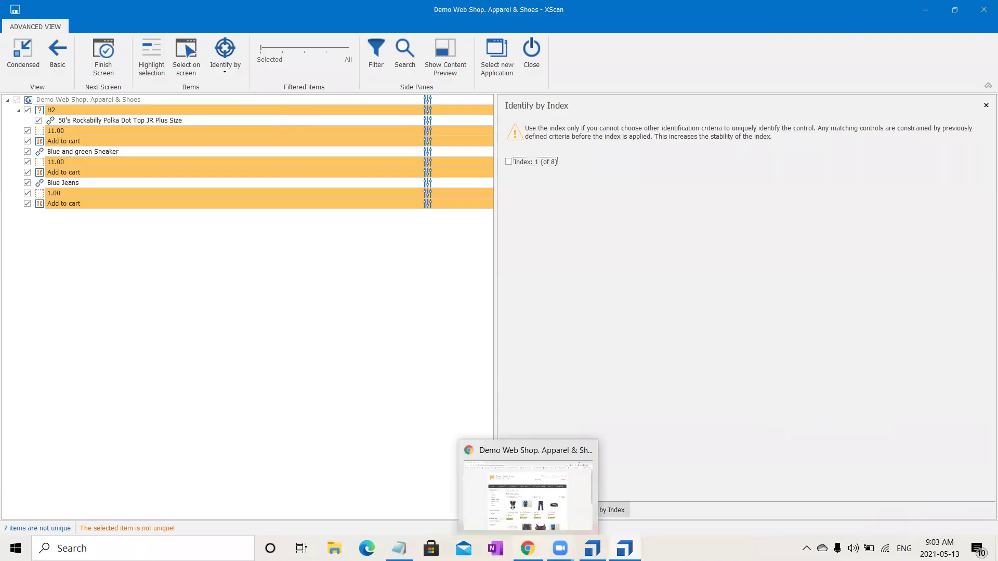
{"action": "left_click", "coordinate": [560, 548]}
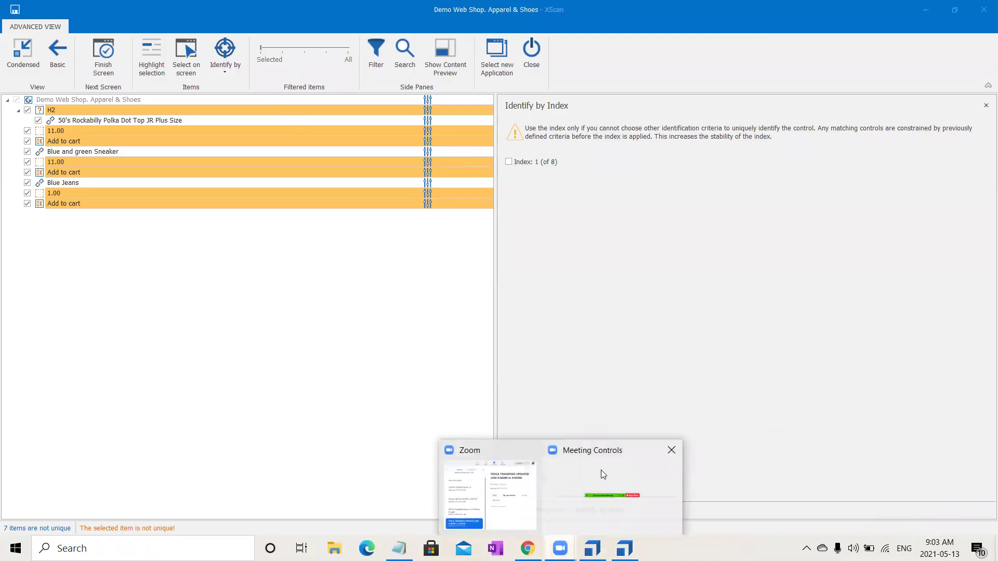
{"action": "left_click", "coordinate": [257, 124]}
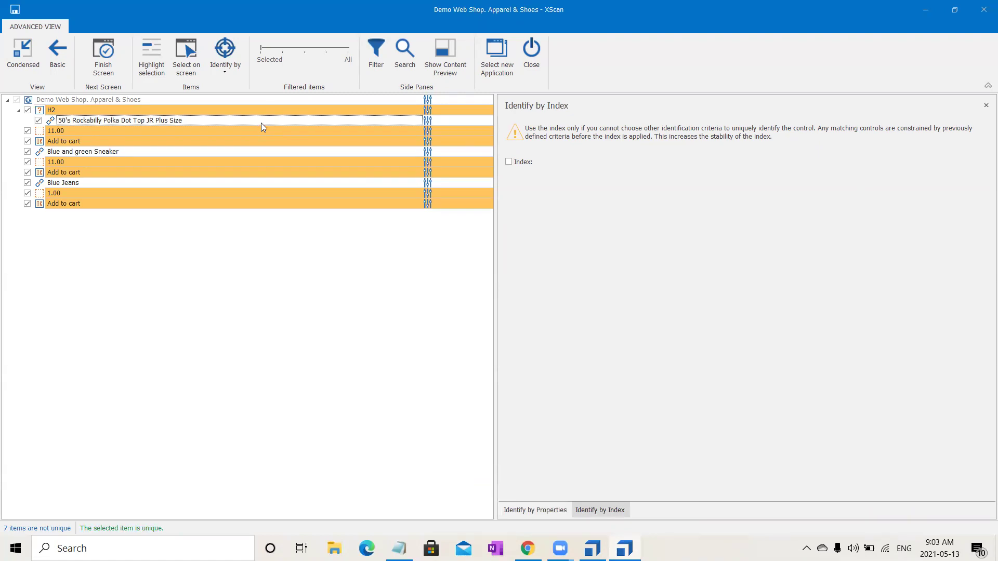
{"action": "double_click", "coordinate": [248, 106]}
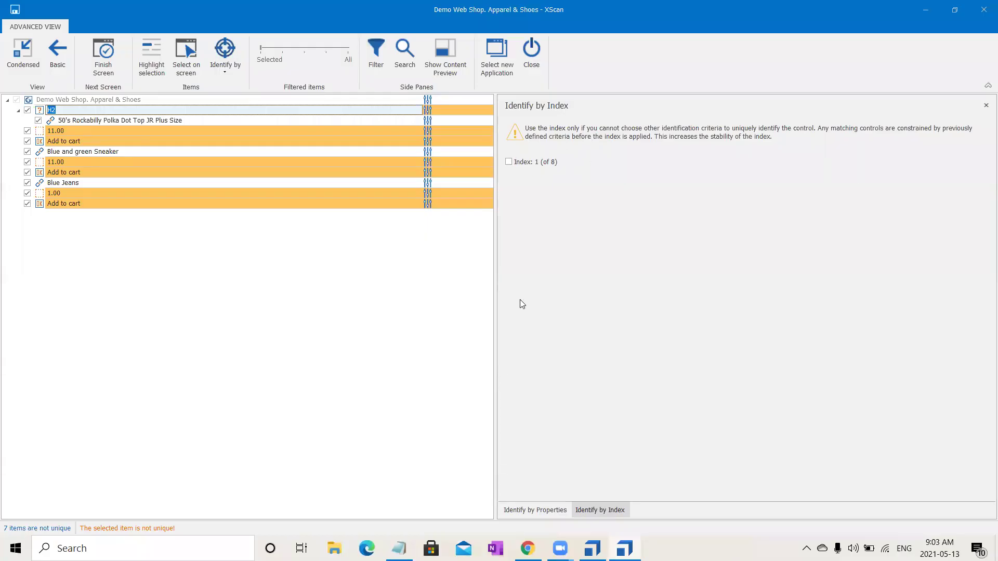
Set the InnerText property of the H2 element to the wildcard * as an identification criterion
{"action": "left_click", "coordinate": [526, 509]}
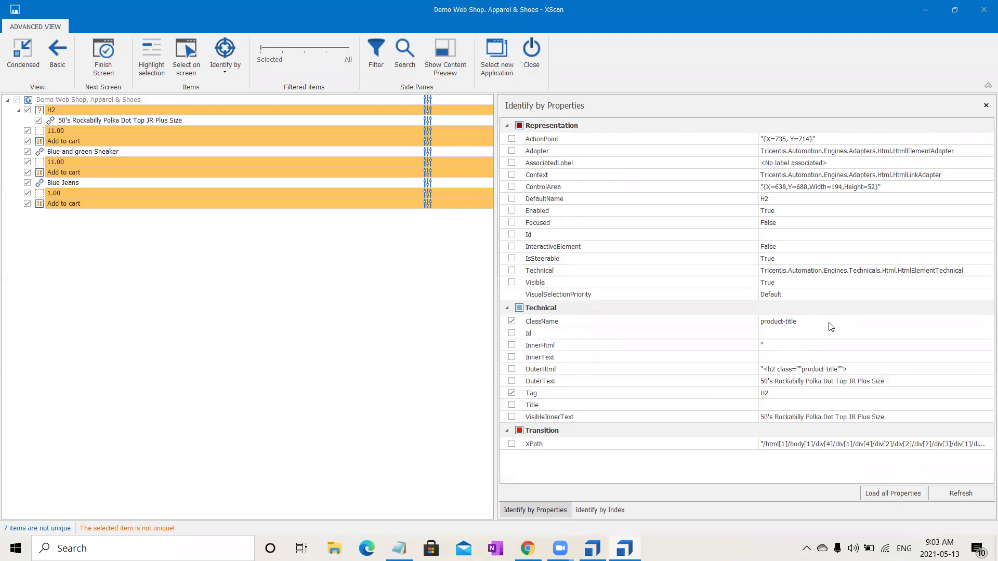
{"action": "left_click", "coordinate": [764, 364]}
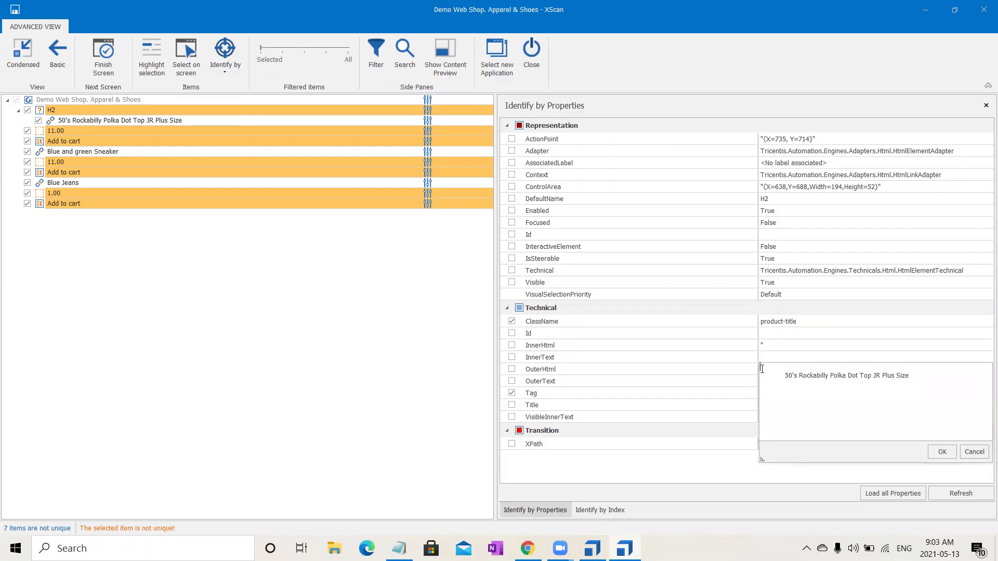
{"action": "left_click_drag", "start_coordinate": [762, 369], "coordinate": [764, 383]}
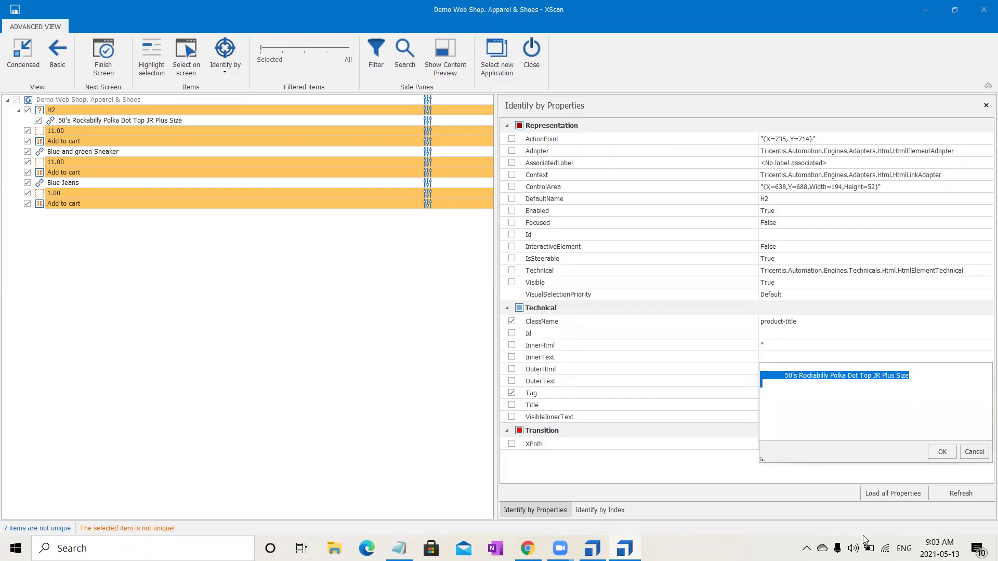
{"action": "key", "text": "Delete"}
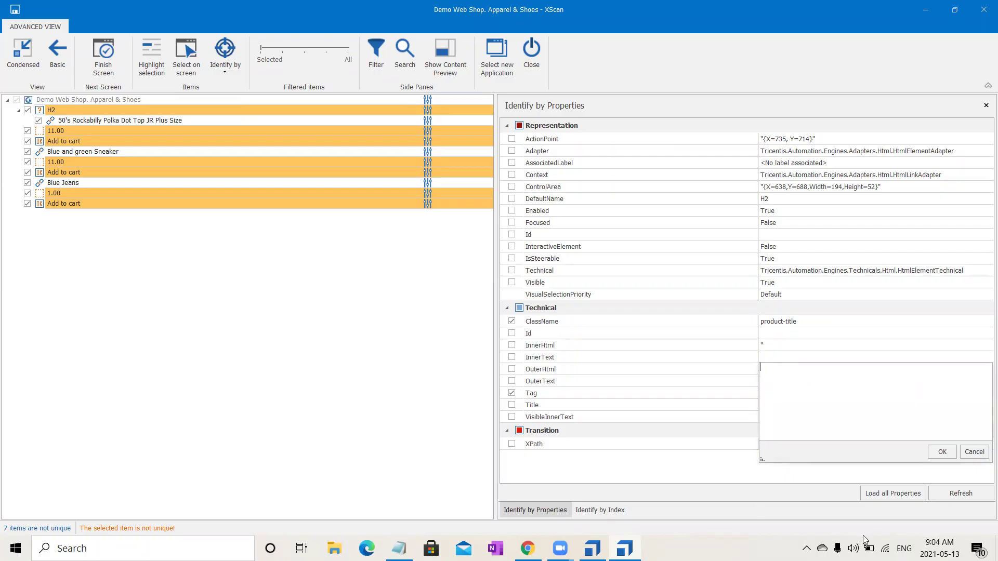
{"action": "left_click", "coordinate": [389, 415]}
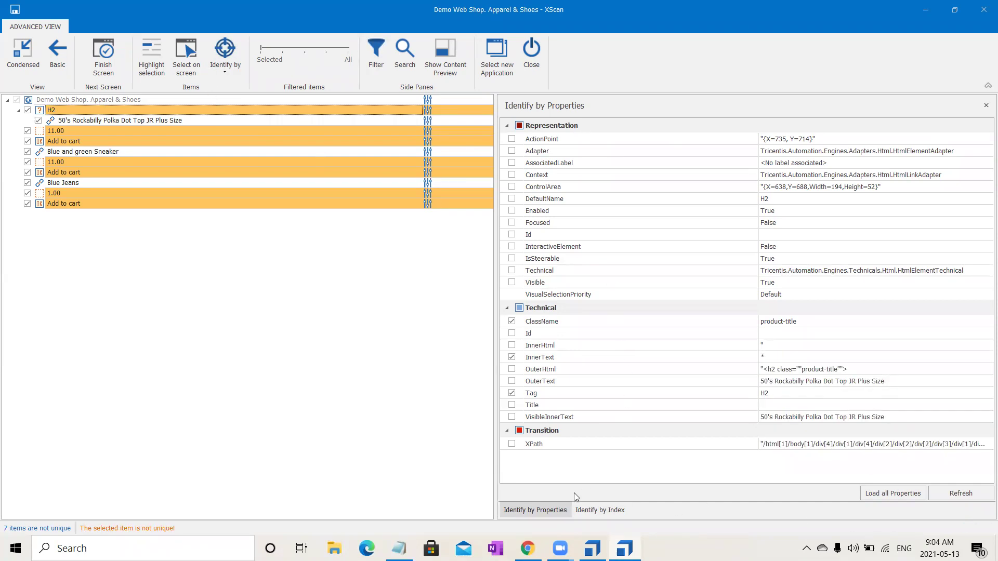
Compare the H2 element's index identification with that of the 50's Rockabilly link, and review the link's identification properties
{"action": "left_click", "coordinate": [594, 511]}
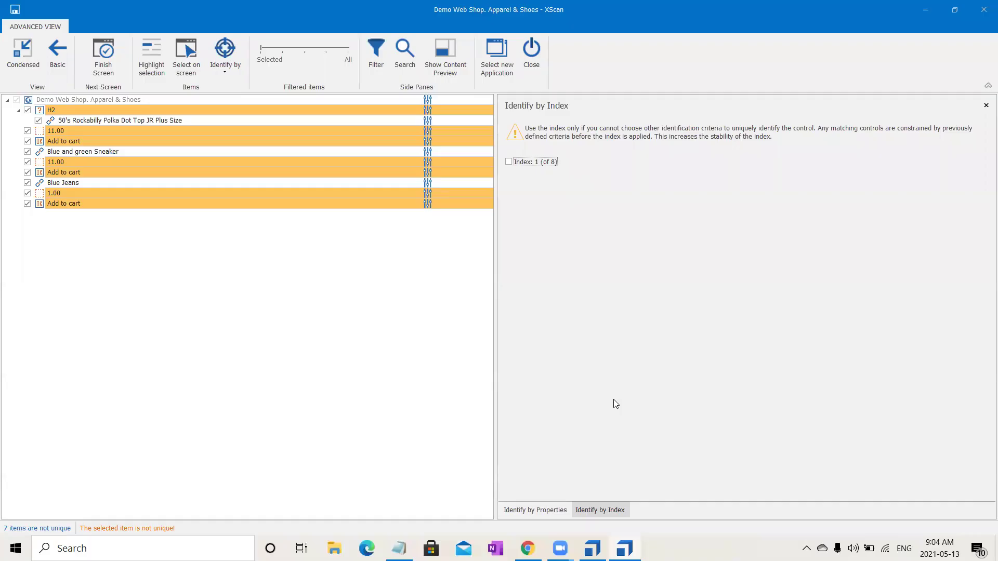
{"action": "left_click", "coordinate": [82, 119]}
{"action": "left_click", "coordinate": [82, 119]}
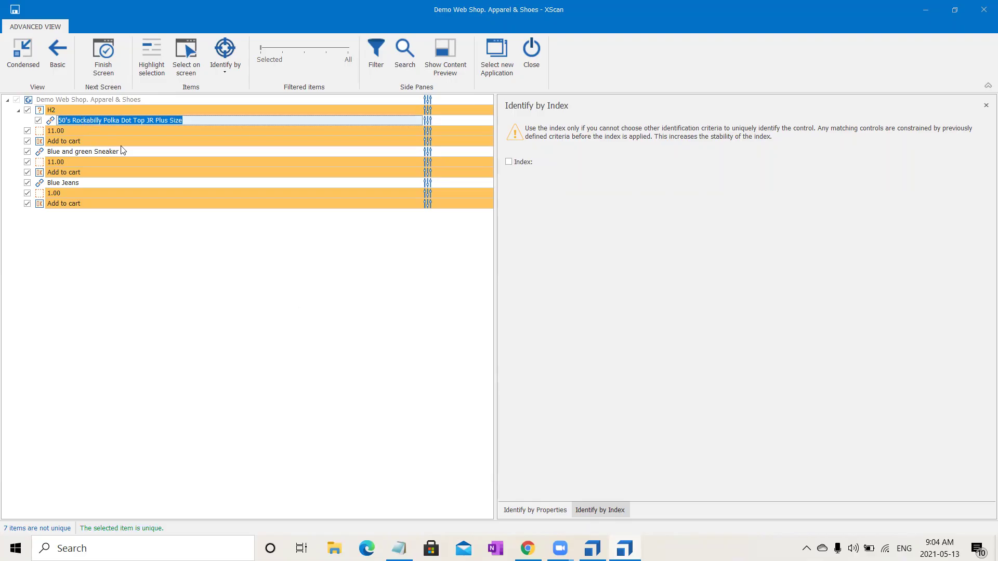
{"action": "left_click", "coordinate": [525, 510]}
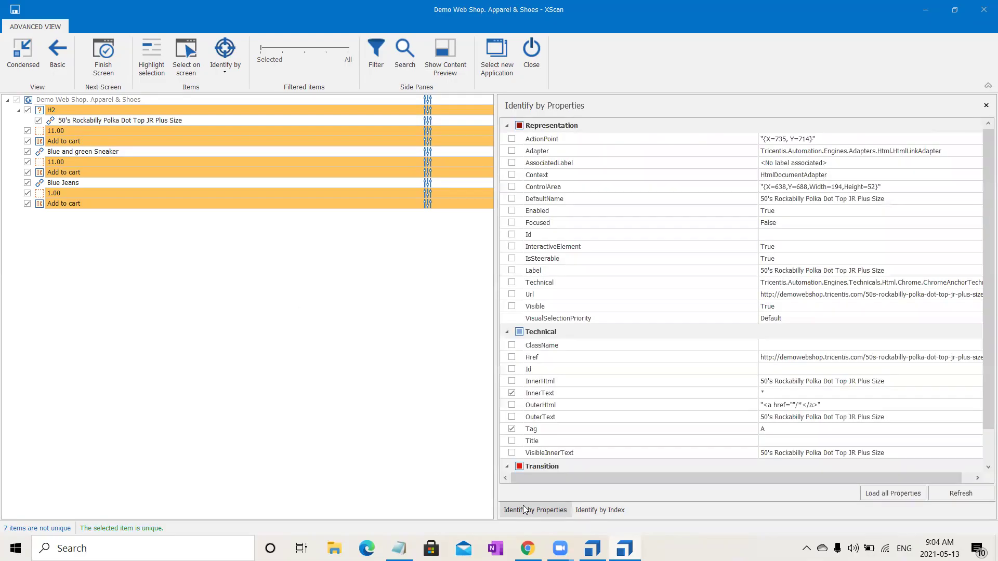
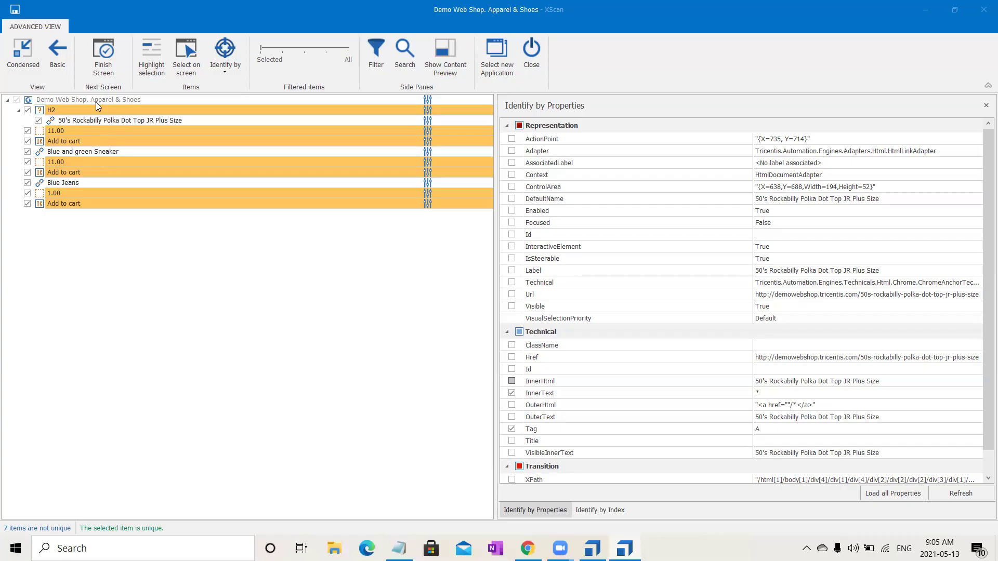
Remove the Blue and green Sneaker and Blue Jeans links and all price and Add to cart items from the selection
{"action": "left_click", "coordinate": [27, 152]}
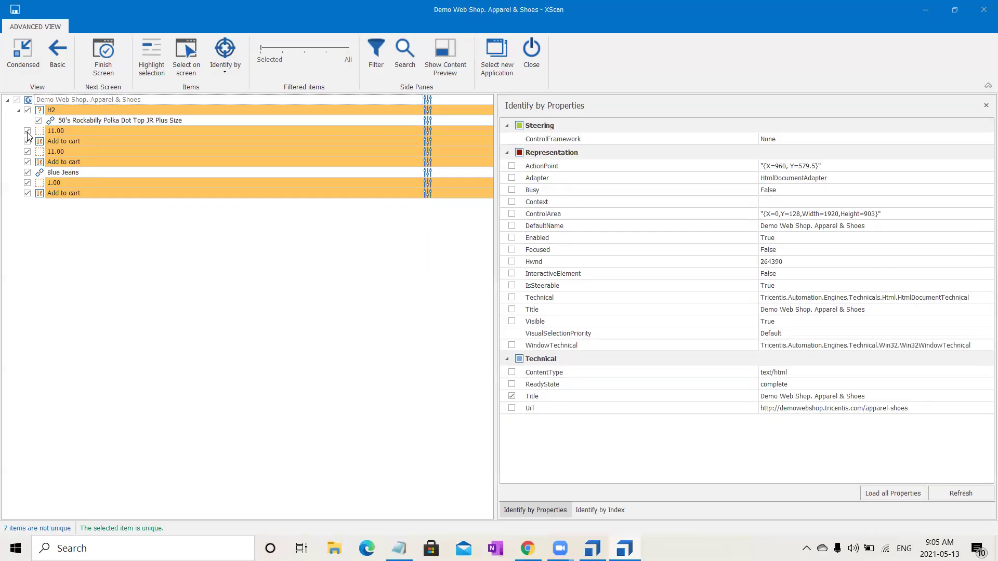
{"action": "left_click", "coordinate": [28, 131]}
{"action": "left_click", "coordinate": [28, 131]}
{"action": "left_click", "coordinate": [28, 131]}
{"action": "left_click", "coordinate": [27, 132]}
{"action": "left_click", "coordinate": [28, 132]}
{"action": "left_click", "coordinate": [28, 131]}
{"action": "left_click", "coordinate": [27, 131]}
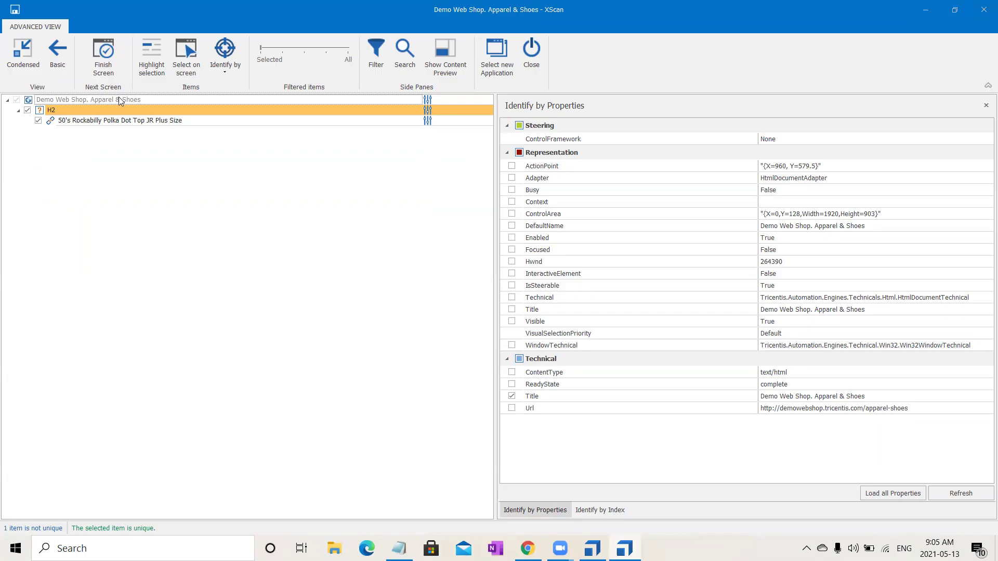
Add the product pictures of the 50's Rockabilly top and the Blue and green Sneaker from the web page to the selection
{"action": "left_click", "coordinate": [27, 62]}
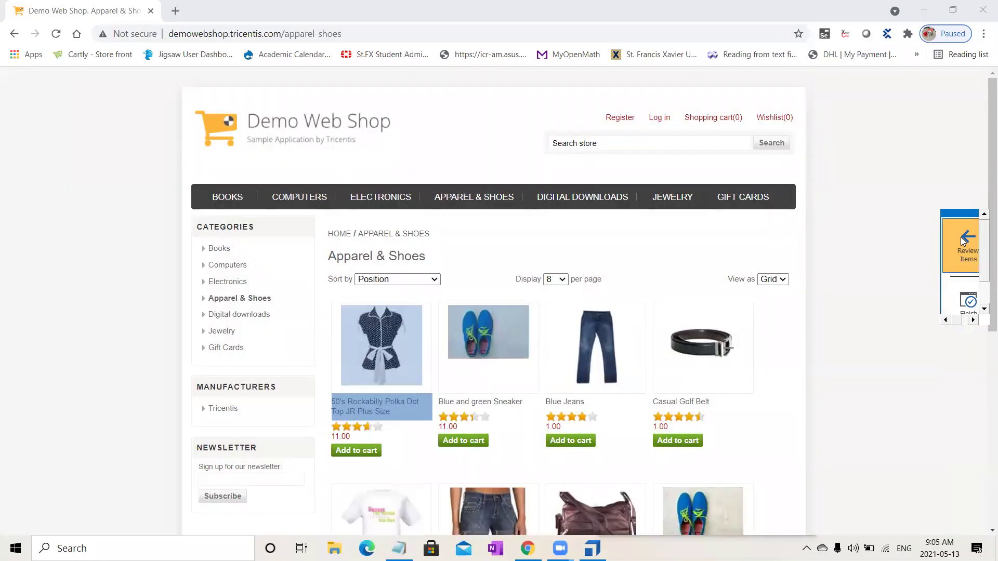
{"action": "left_click", "coordinate": [961, 238]}
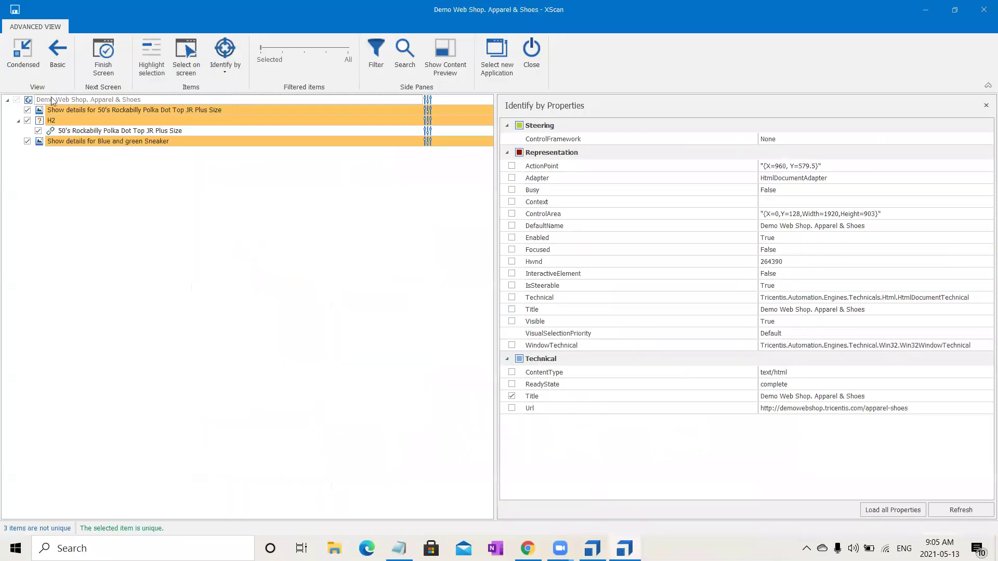
Identify the 50's Rockabilly picture by Title with the wildcard *, and remove the Blue and green Sneaker picture from the selection
{"action": "left_click", "coordinate": [80, 108]}
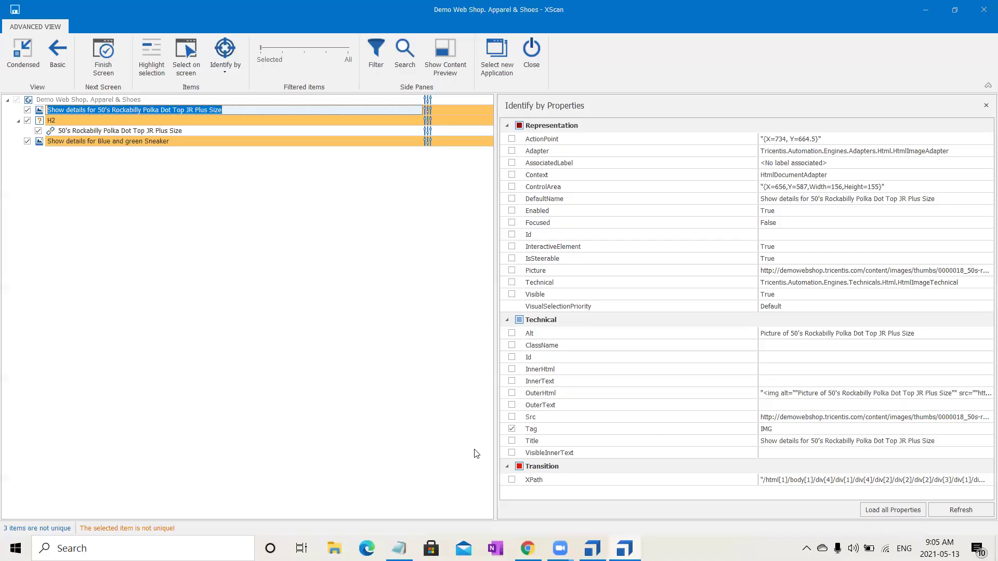
{"action": "left_click", "coordinate": [512, 442]}
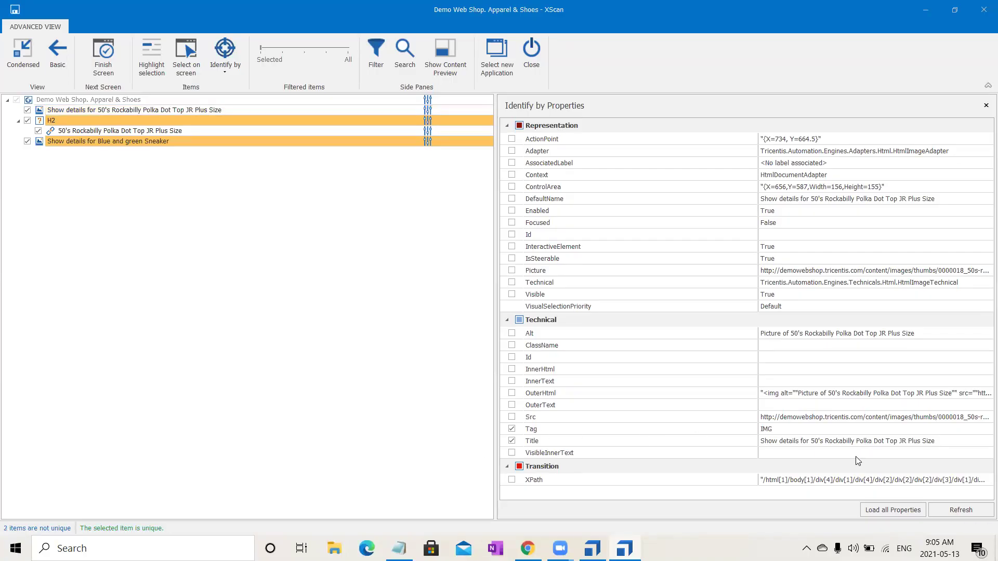
{"action": "left_click", "coordinate": [861, 442]}
{"action": "left_click_drag", "start_coordinate": [963, 362], "coordinate": [693, 388]}
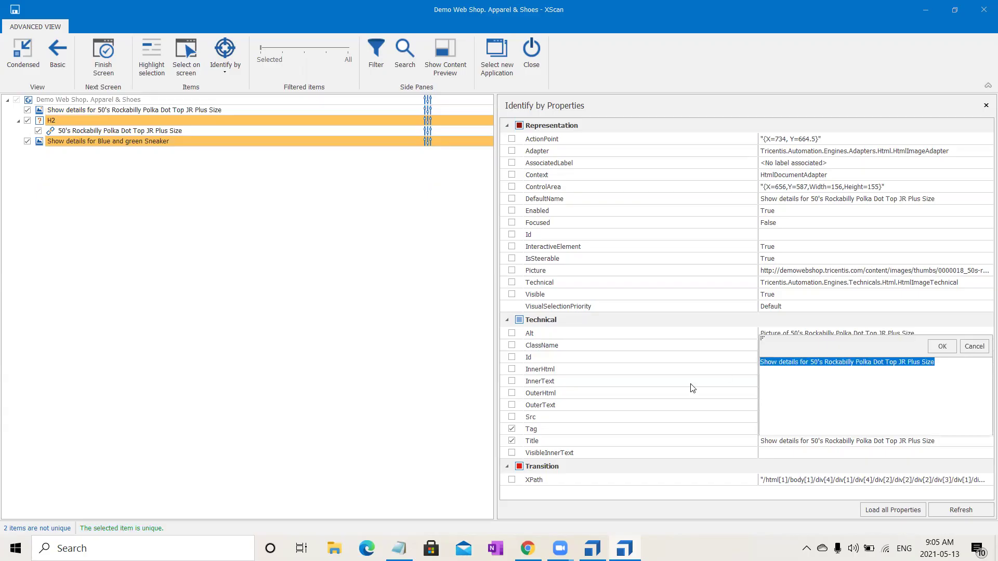
{"action": "type", "text": "*"}
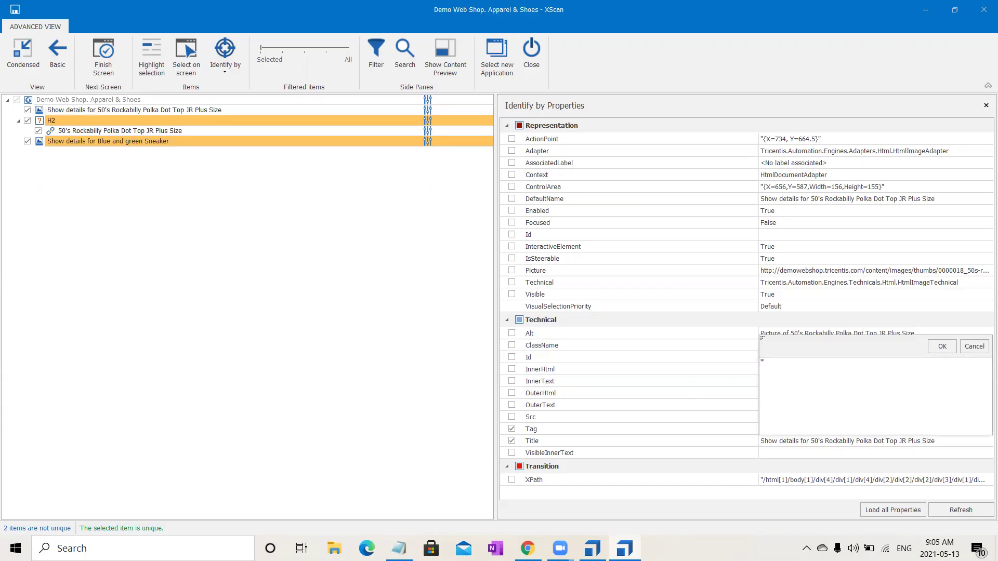
{"action": "left_click", "coordinate": [930, 347]}
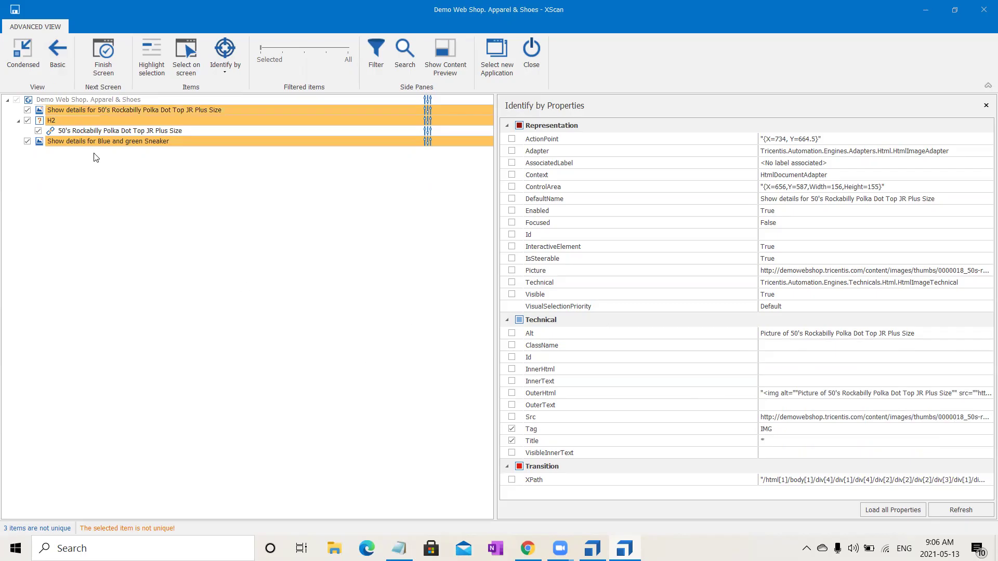
{"action": "left_click", "coordinate": [110, 110]}
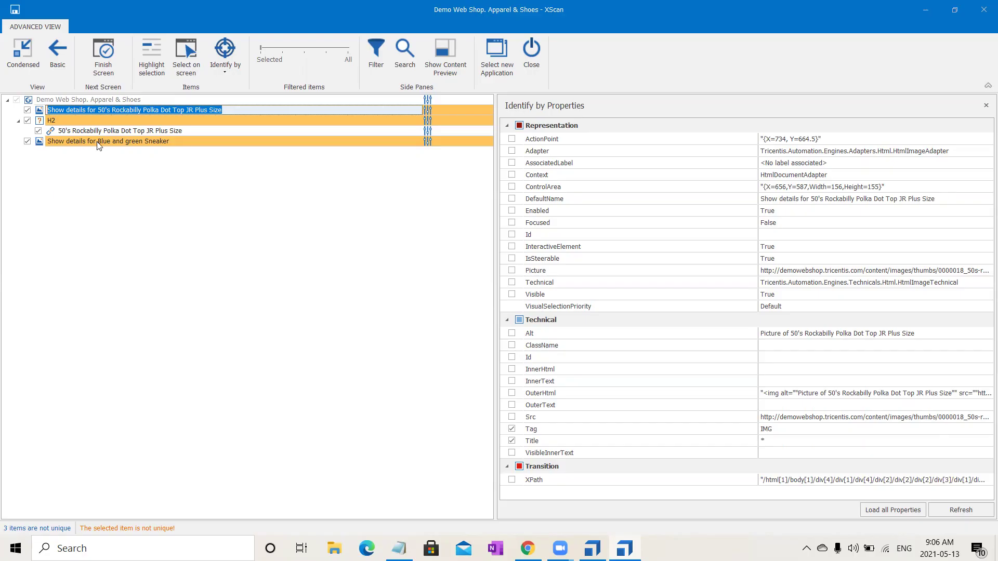
{"action": "left_click", "coordinate": [29, 140]}
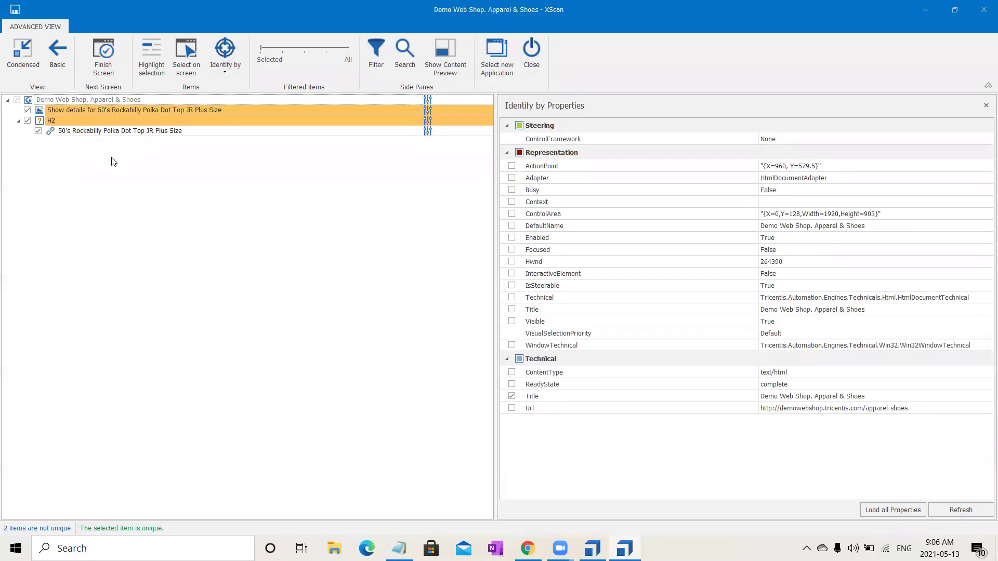
Check the index identification of the 50's Rockabilly picture, and return to its identification properties
{"action": "left_click", "coordinate": [226, 106]}
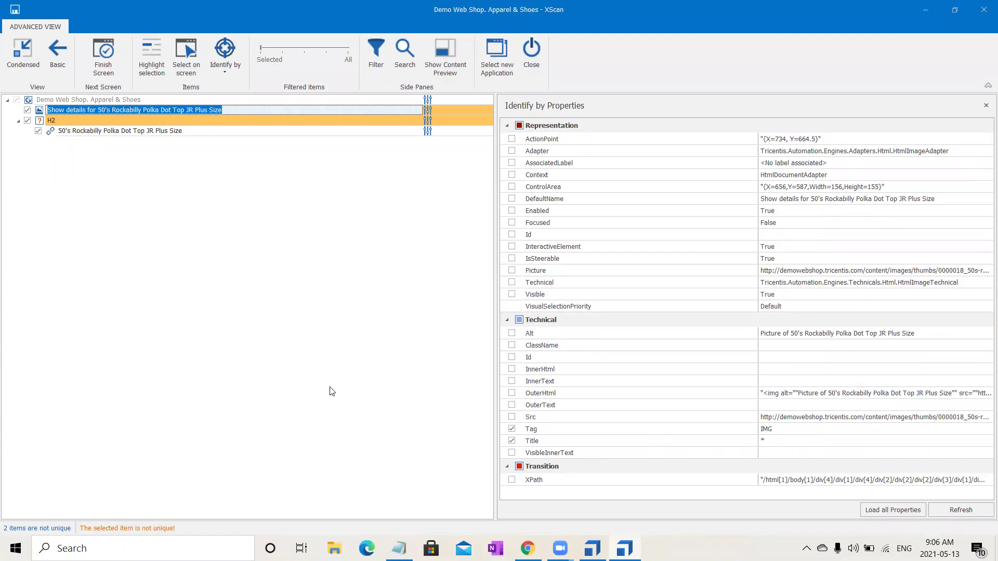
{"action": "left_click", "coordinate": [231, 69]}
{"action": "left_click", "coordinate": [246, 169]}
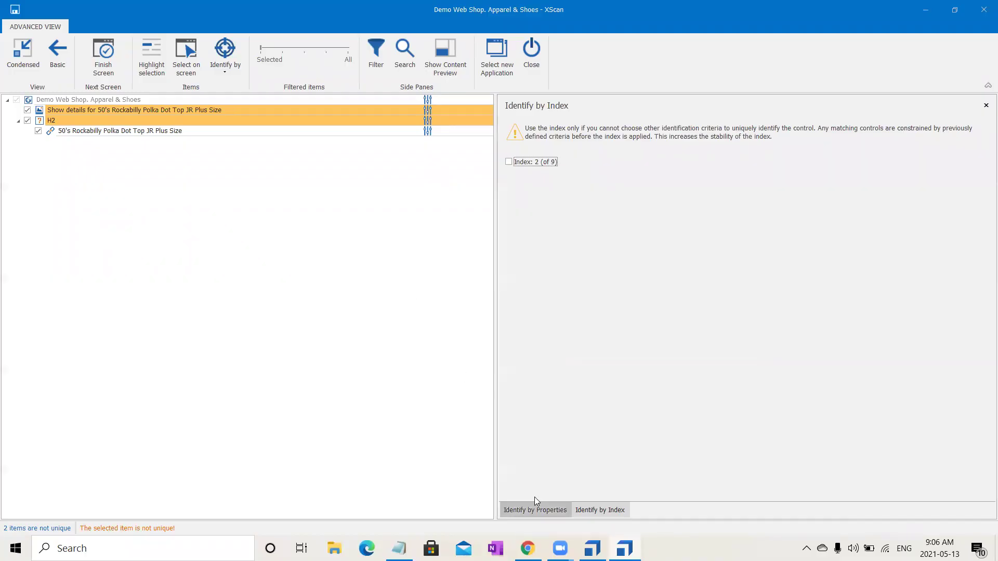
{"action": "left_click", "coordinate": [293, 110]}
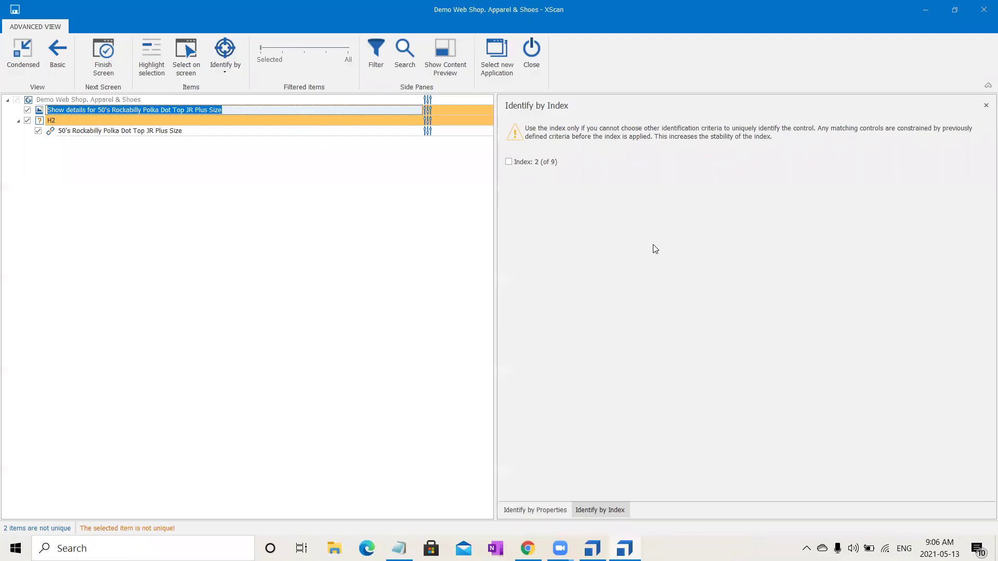
{"action": "left_click", "coordinate": [526, 507]}
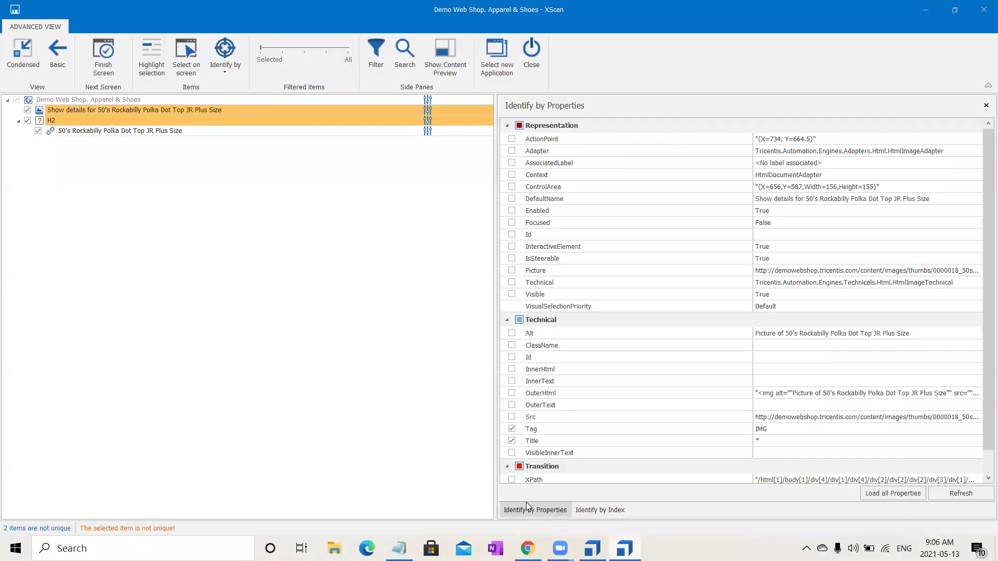
{"action": "left_click", "coordinate": [228, 110]}
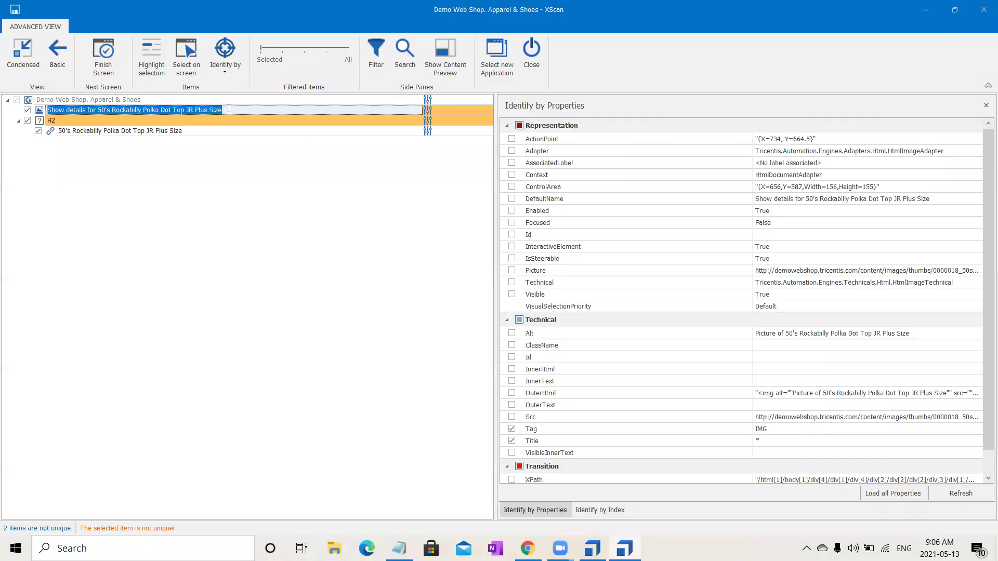
Show all scanned items, and compare the properties of the 50's Rockabilly picture with those of its parent link
{"action": "left_click", "coordinate": [349, 49]}
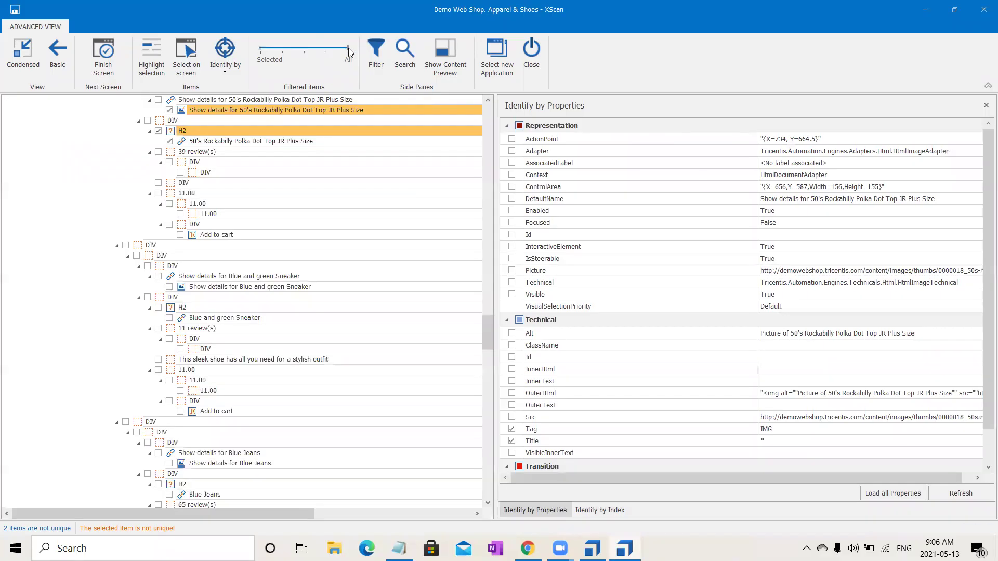
{"action": "scroll", "coordinate": [490, 102], "scroll_direction": "up", "scroll_amount": 3}
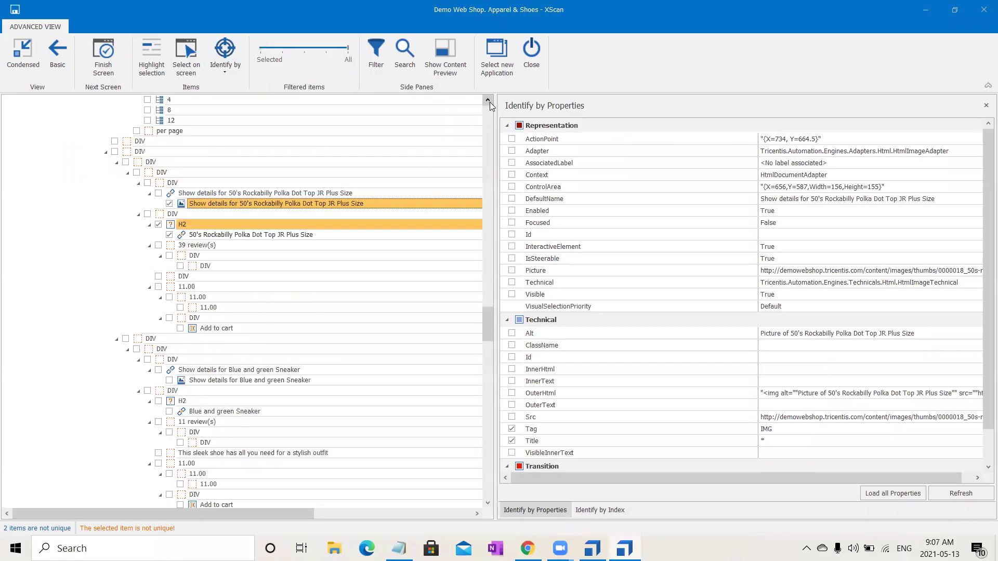
{"action": "left_click", "coordinate": [278, 202]}
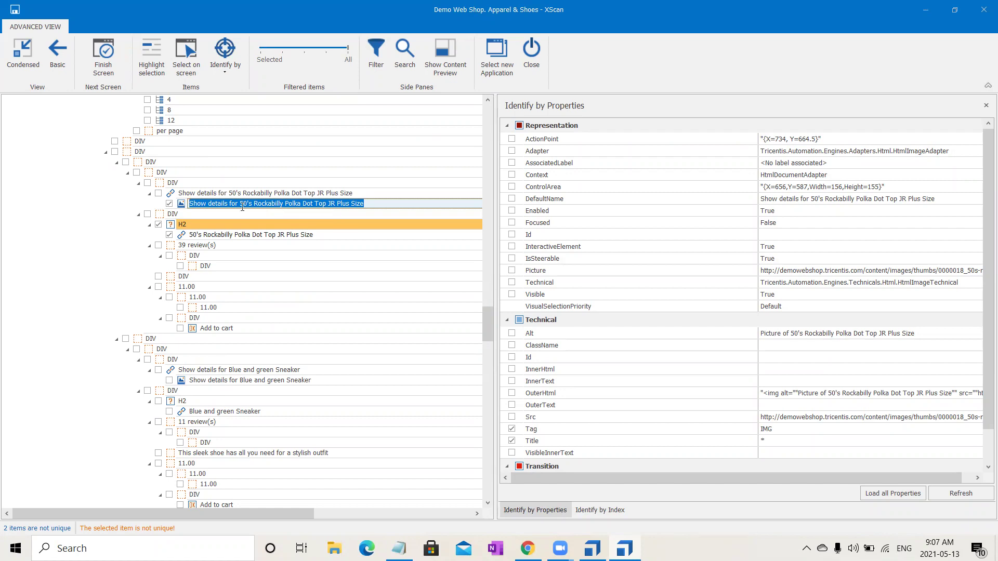
{"action": "key", "text": "Escape"}
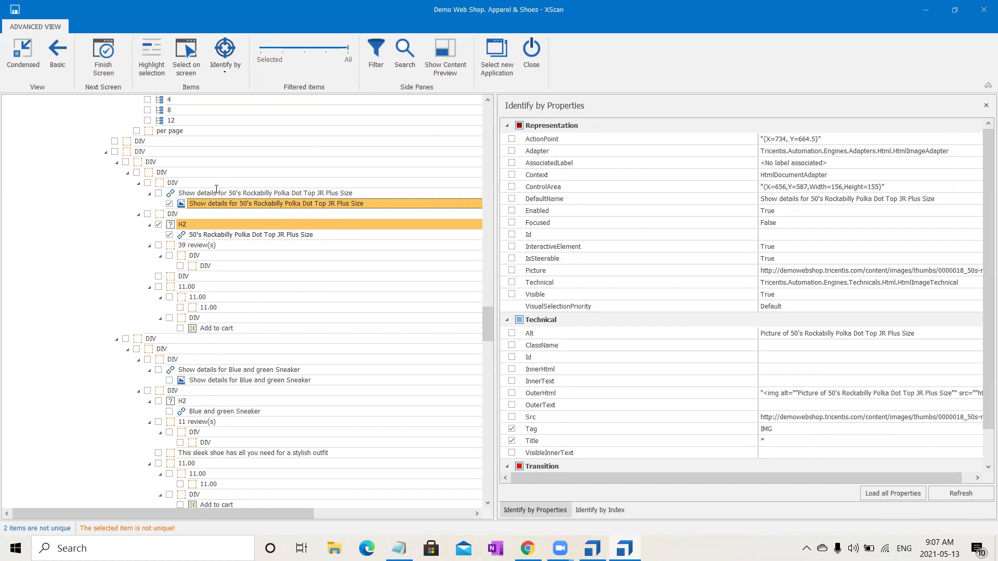
{"action": "left_click", "coordinate": [216, 190]}
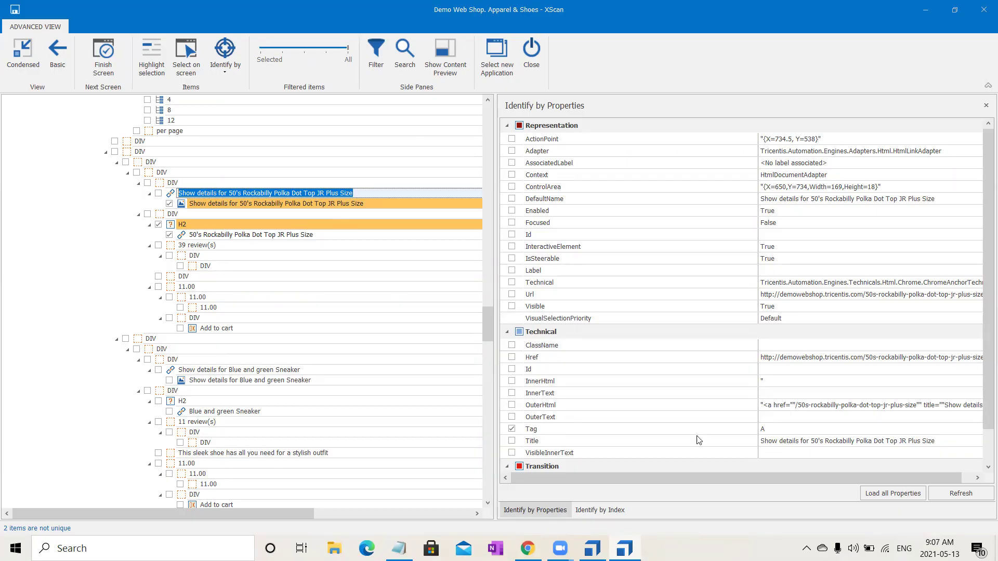
{"action": "left_click", "coordinate": [347, 206]}
{"action": "left_click", "coordinate": [346, 203]}
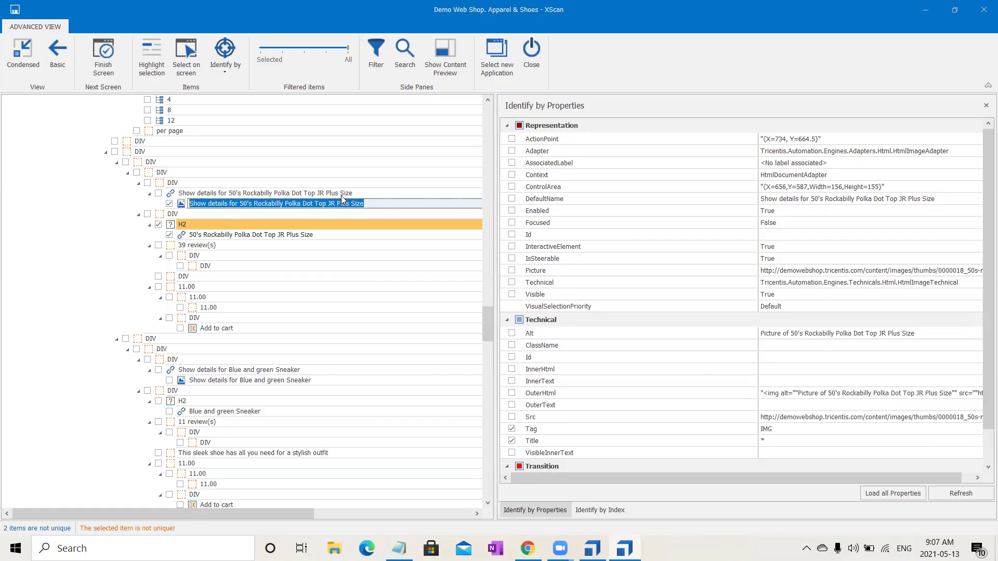
{"action": "left_click", "coordinate": [341, 193]}
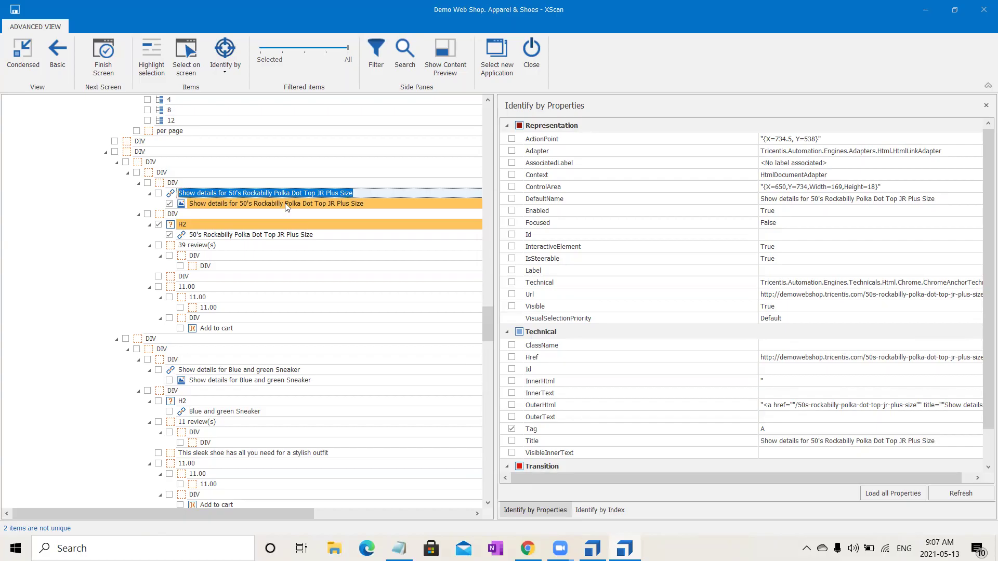
Set the Title property of the 50's Rockabilly picture's parent link to the wildcard * as an identification criterion
{"action": "left_click", "coordinate": [782, 446]}
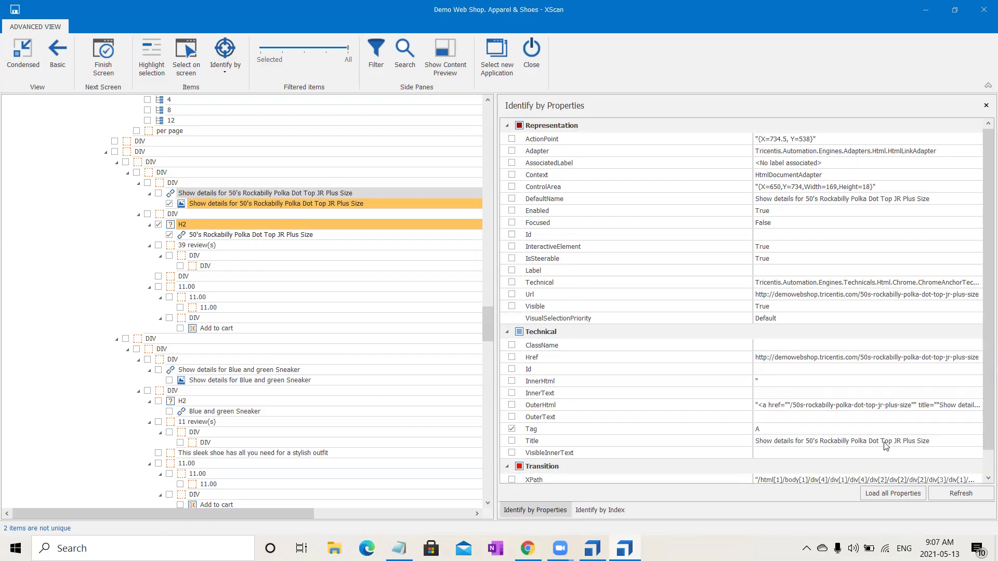
{"action": "left_click", "coordinate": [929, 432]}
{"action": "left_click", "coordinate": [654, 429]}
{"action": "left_click", "coordinate": [786, 442]}
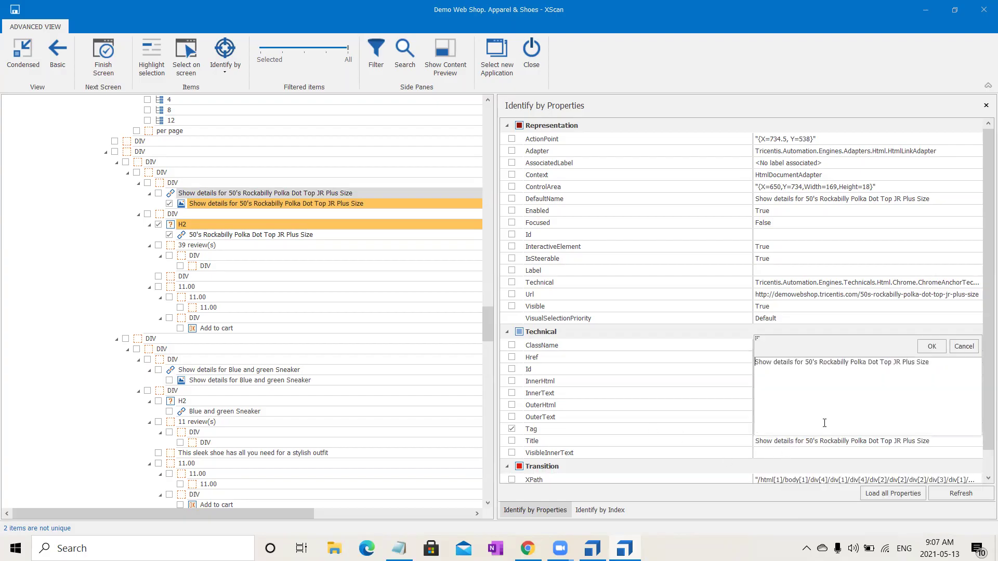
{"action": "left_click_drag", "start_coordinate": [962, 365], "coordinate": [683, 344]}
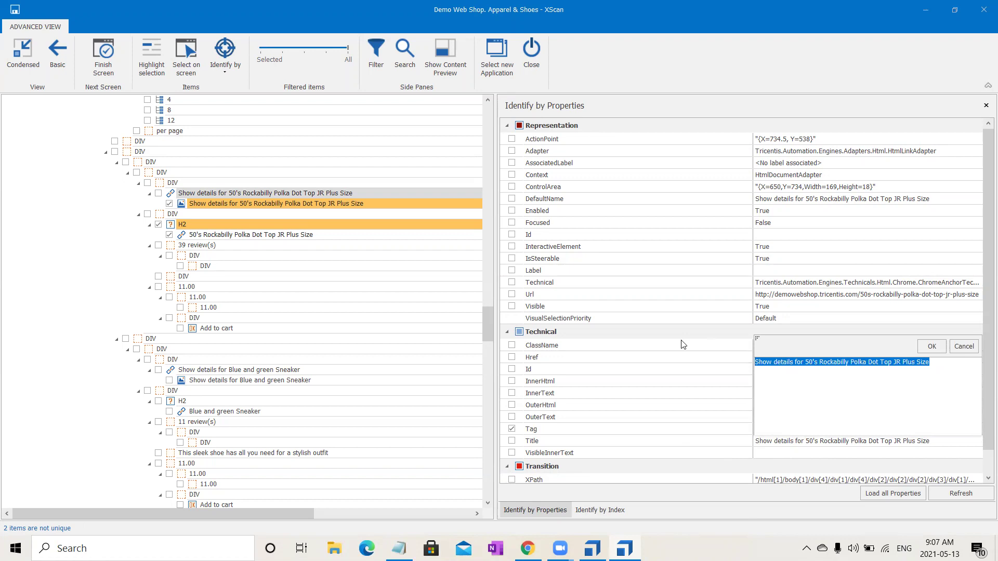
{"action": "type", "text": "*"}
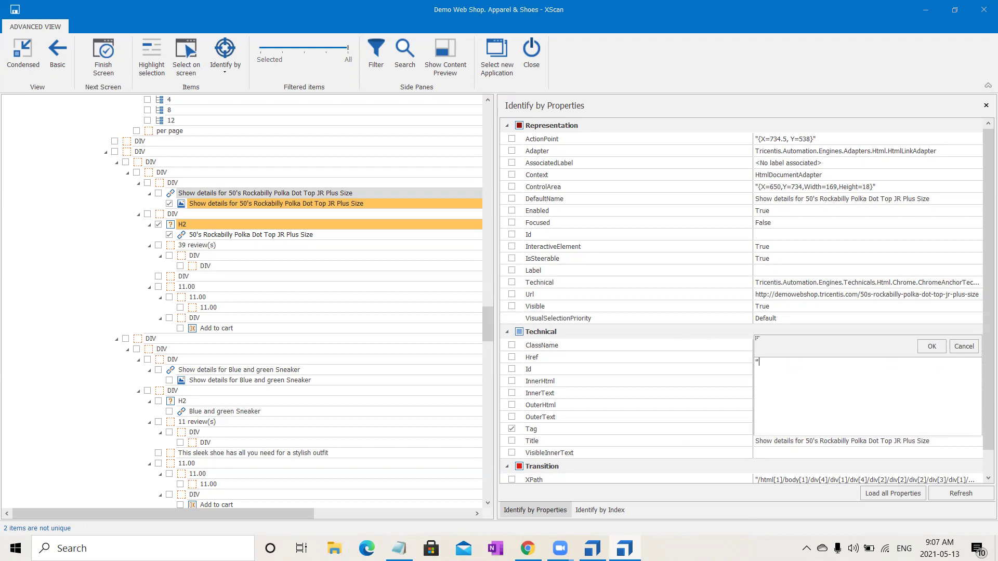
{"action": "left_click", "coordinate": [931, 347]}
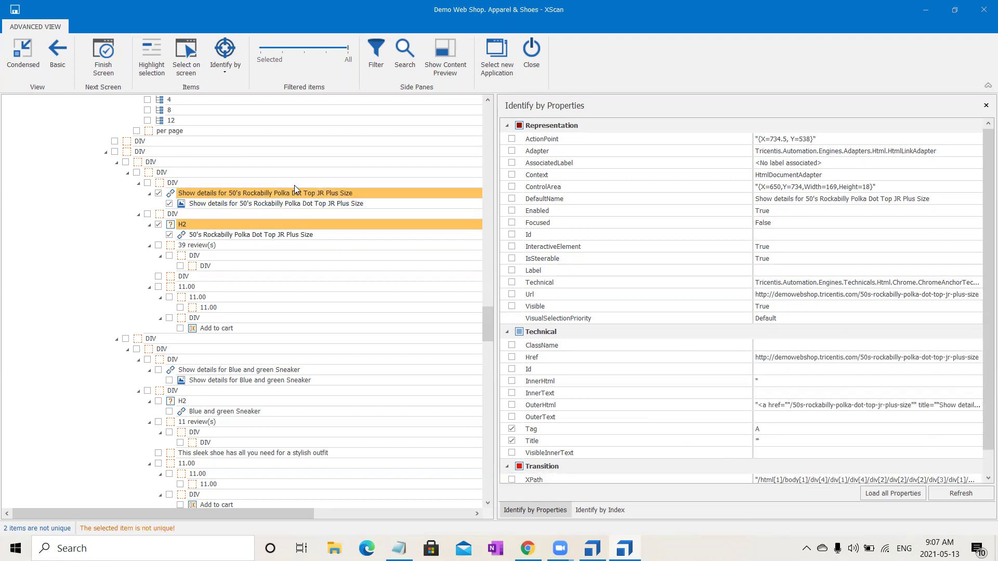
Check the parent link's index identification, then remove the link from the selection and collapse the DIV that contains it
{"action": "left_click", "coordinate": [596, 510]}
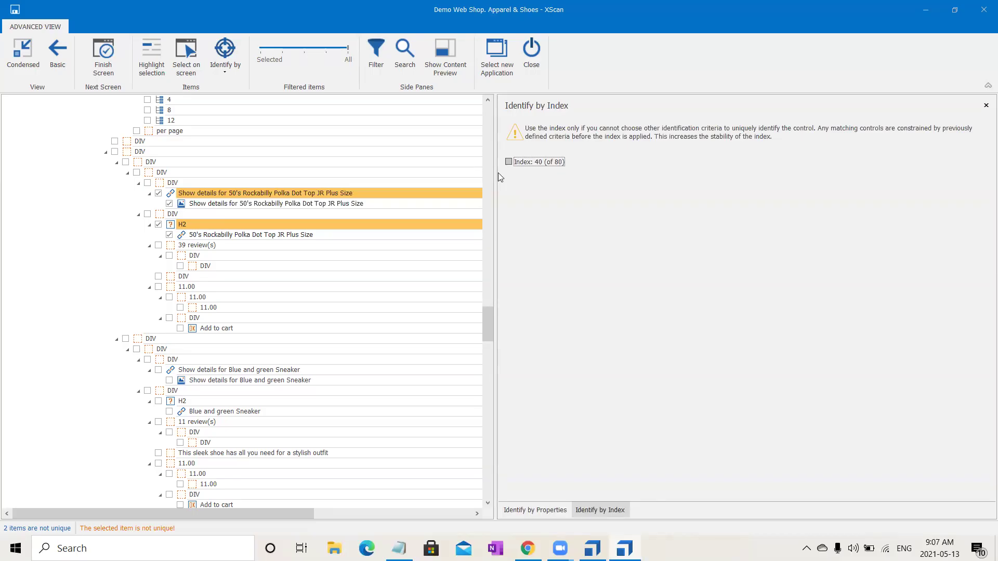
{"action": "left_click", "coordinate": [158, 194]}
{"action": "left_click", "coordinate": [158, 194]}
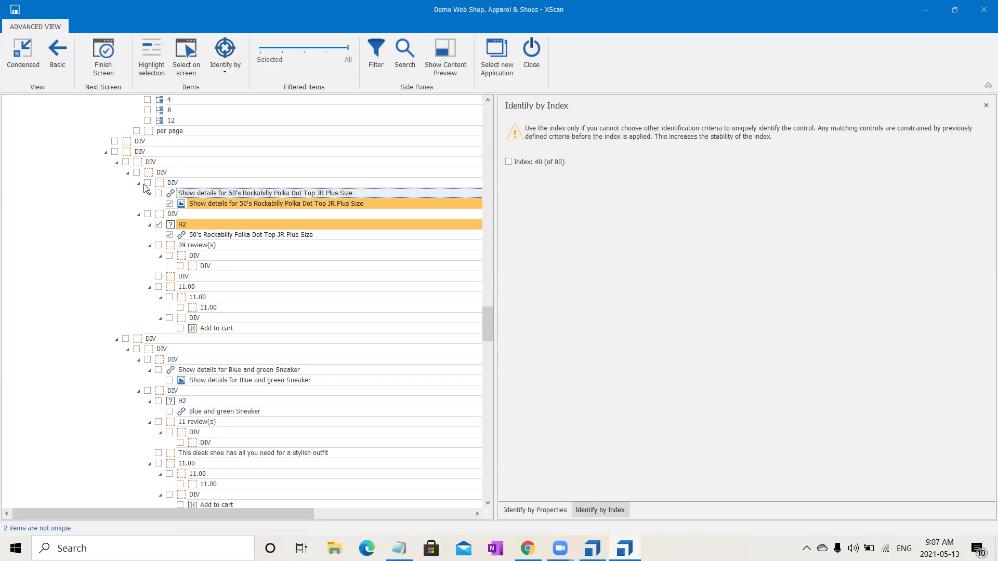
{"action": "left_click", "coordinate": [139, 184]}
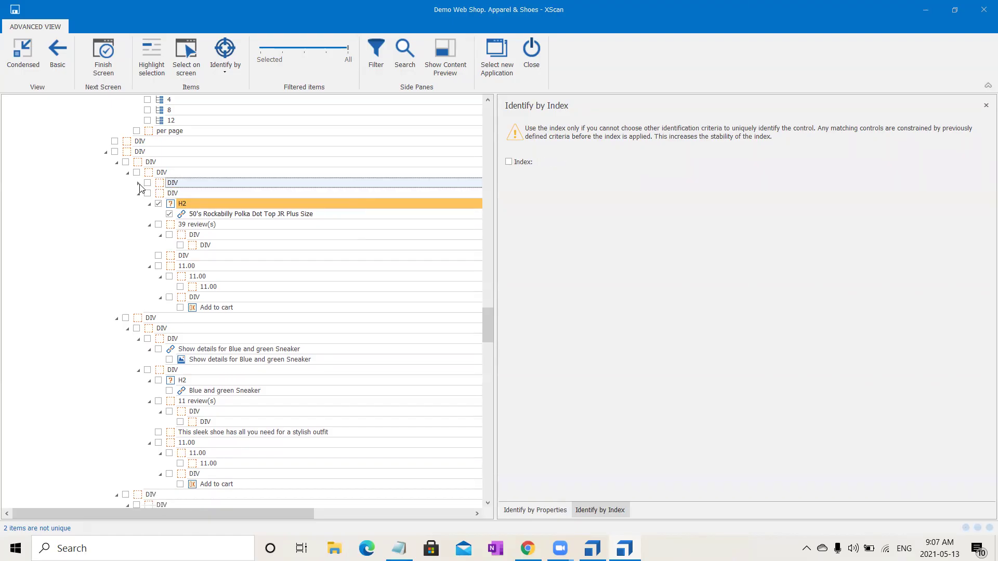
Check the index identification of the 50's Rockabilly picture, and collapse the DIV that contains it
{"action": "left_click", "coordinate": [139, 184]}
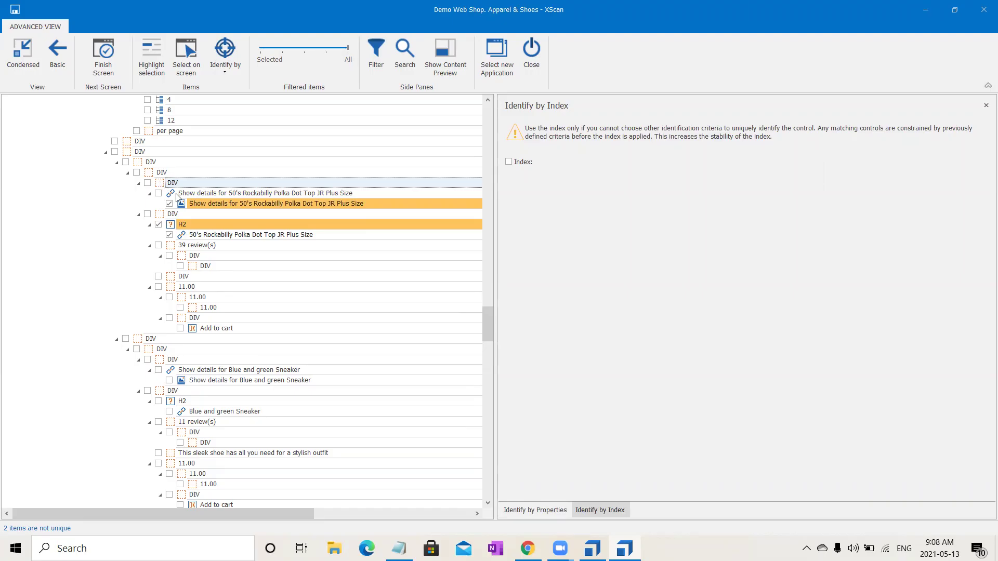
{"action": "left_click", "coordinate": [206, 202]}
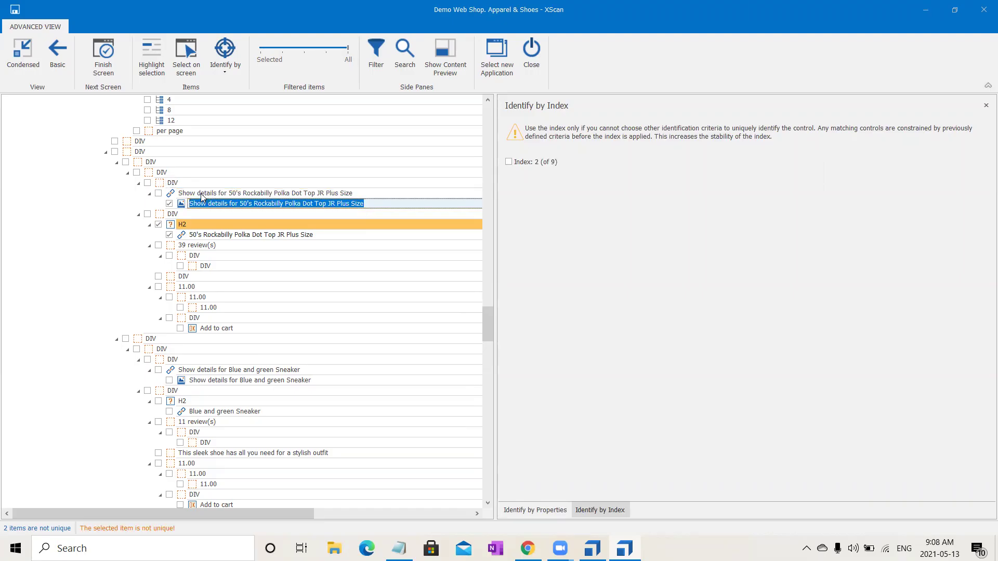
{"action": "left_click", "coordinate": [138, 184]}
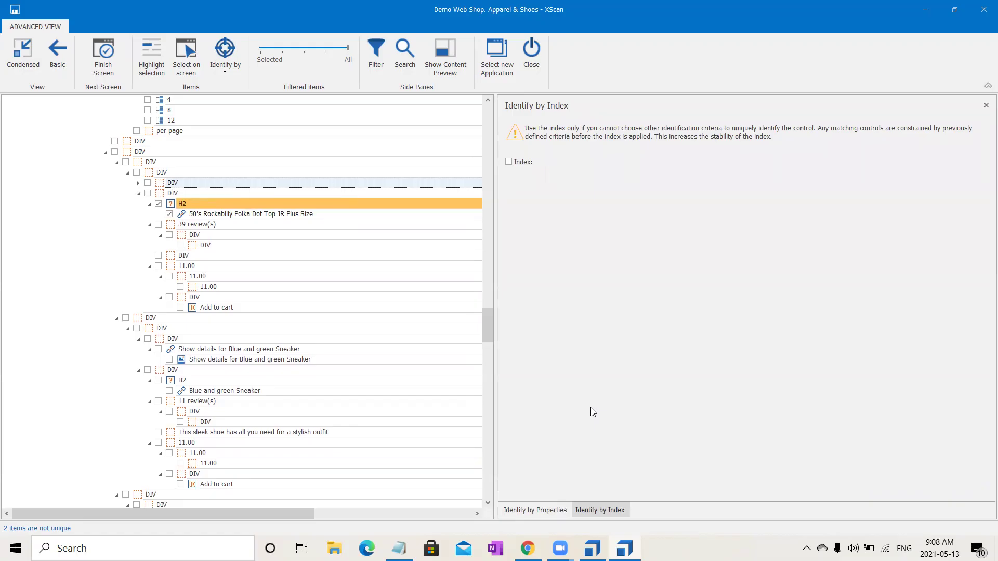
Add the ClassName picture as an identification criterion of the DIV containing the 50's Rockabilly picture, and include that DIV in the selection
{"action": "left_click", "coordinate": [536, 513]}
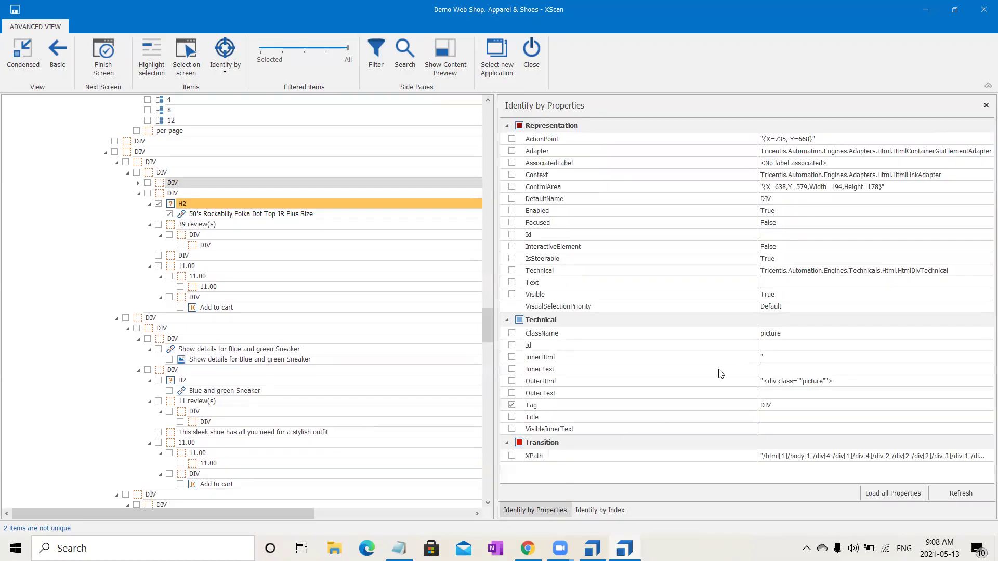
{"action": "left_click", "coordinate": [512, 334]}
{"action": "left_click", "coordinate": [239, 183]}
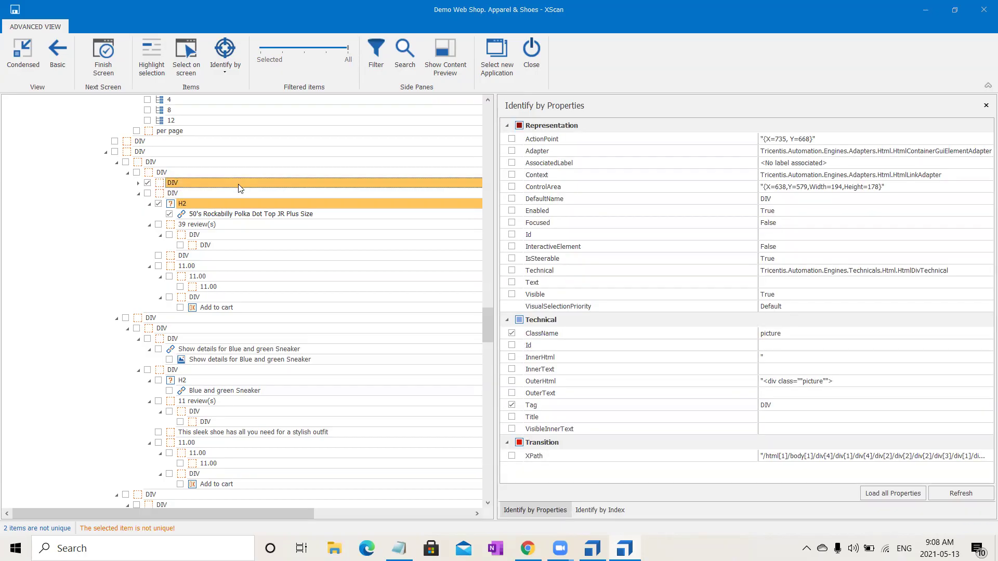
Expand the picture DIV to check its index identification, and remove the DIV from the selection
{"action": "left_click", "coordinate": [138, 183]}
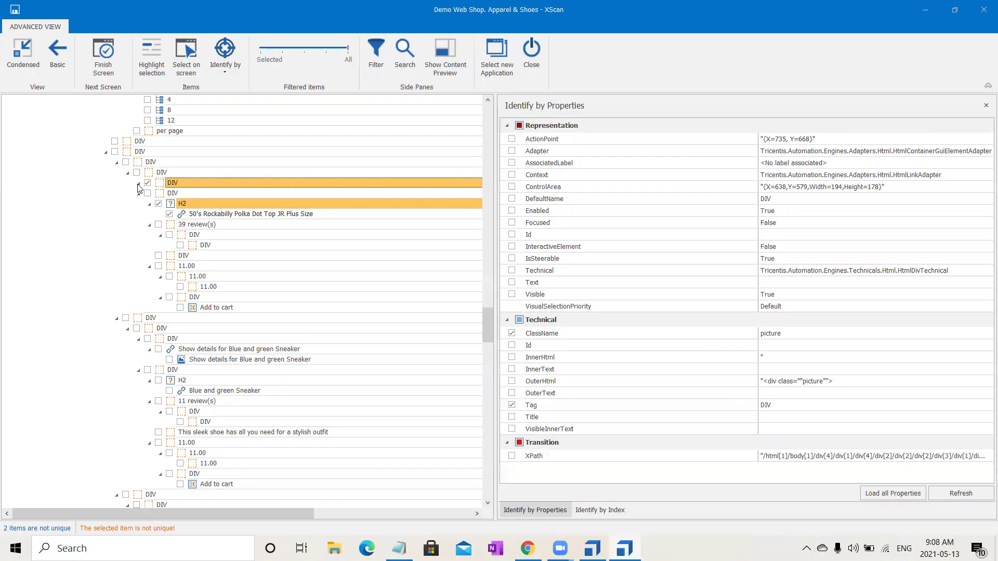
{"action": "left_click", "coordinate": [616, 509]}
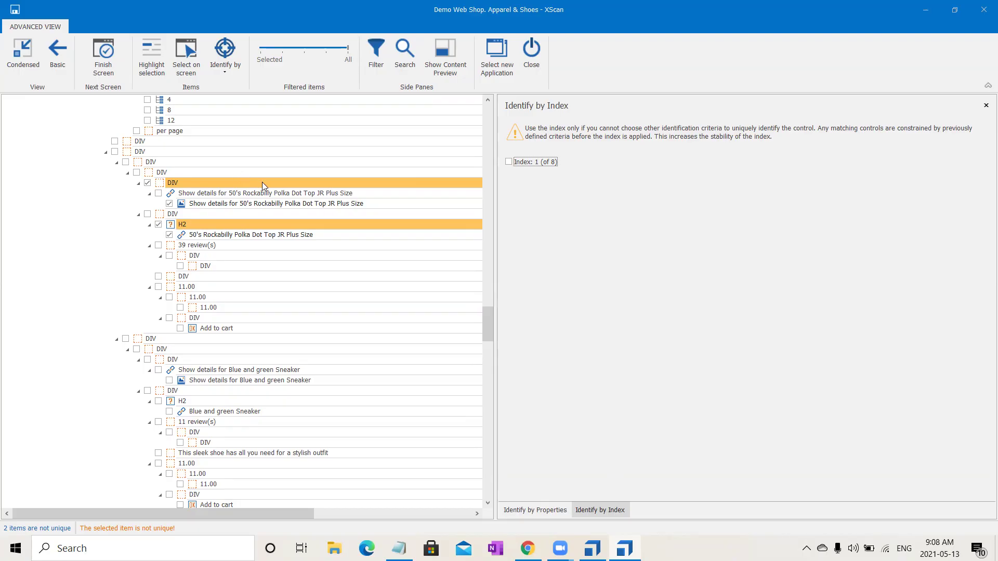
{"action": "left_click", "coordinate": [147, 183]}
Examine the properties of the 50's Rockabilly product-item DIV, including its InnerText value, without changing the value
{"action": "left_click", "coordinate": [170, 175]}
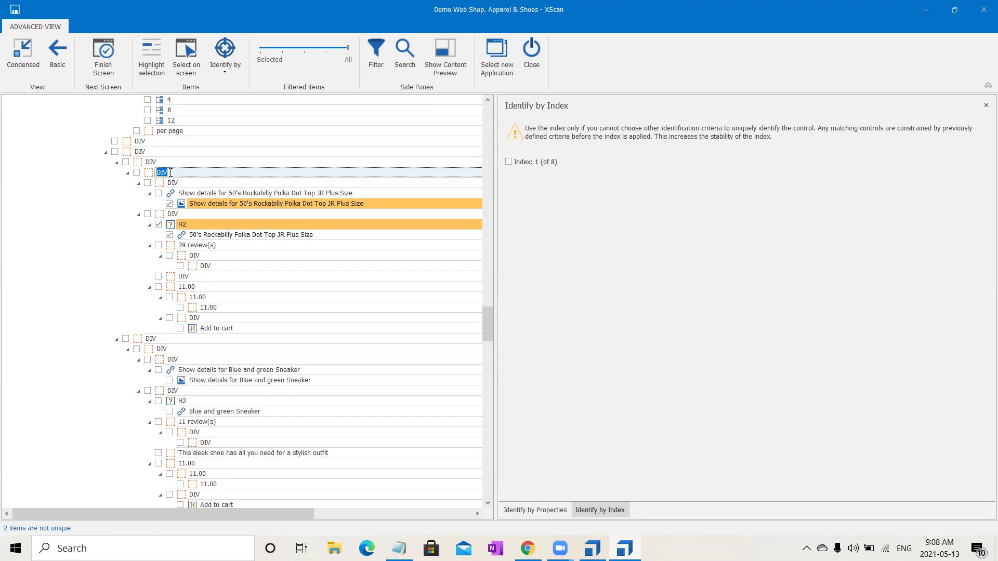
{"action": "left_click", "coordinate": [543, 509]}
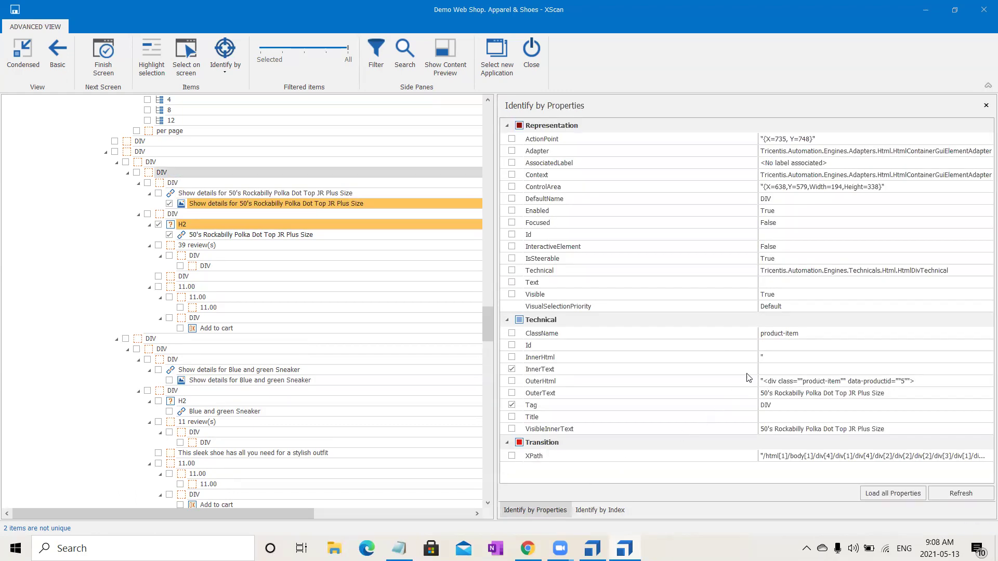
{"action": "left_click", "coordinate": [511, 369]}
{"action": "left_click", "coordinate": [787, 372]}
{"action": "left_click_drag", "start_coordinate": [786, 395], "coordinate": [798, 352]}
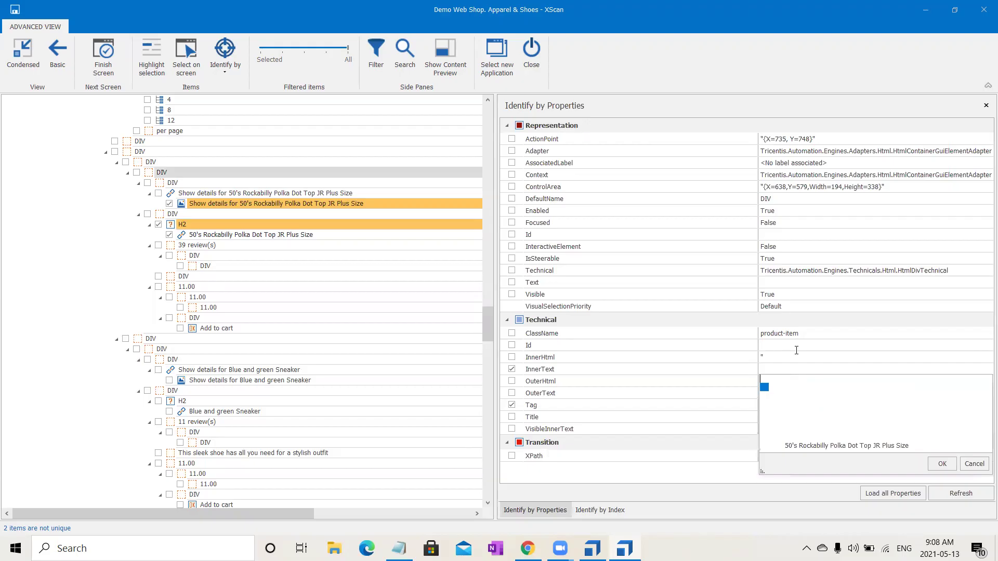
{"action": "left_click", "coordinate": [39, 351]}
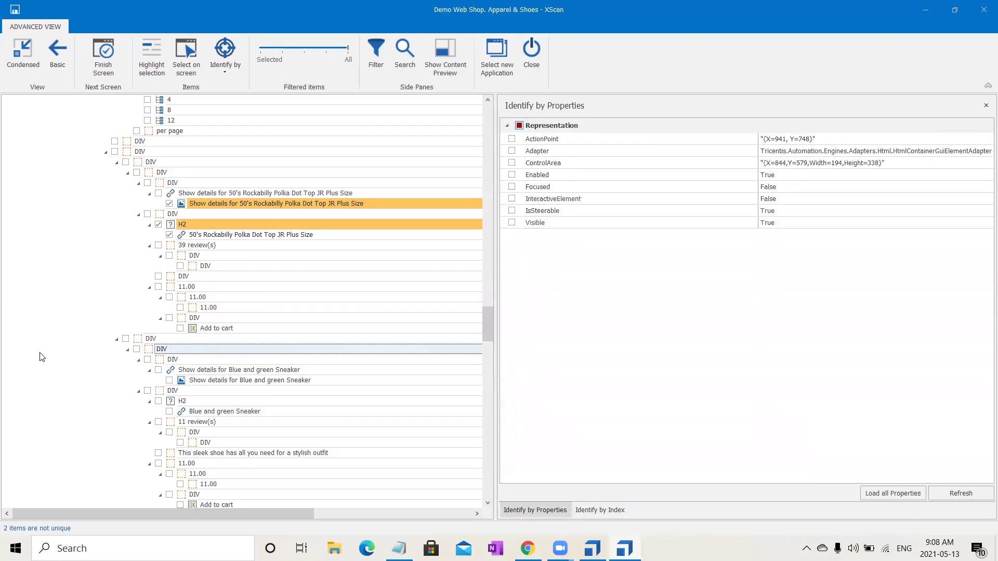
Compare the properties of the nested product-item, item-box, product-grid and picture DIVs above the 50's Rockabilly picture
{"action": "left_click", "coordinate": [192, 174]}
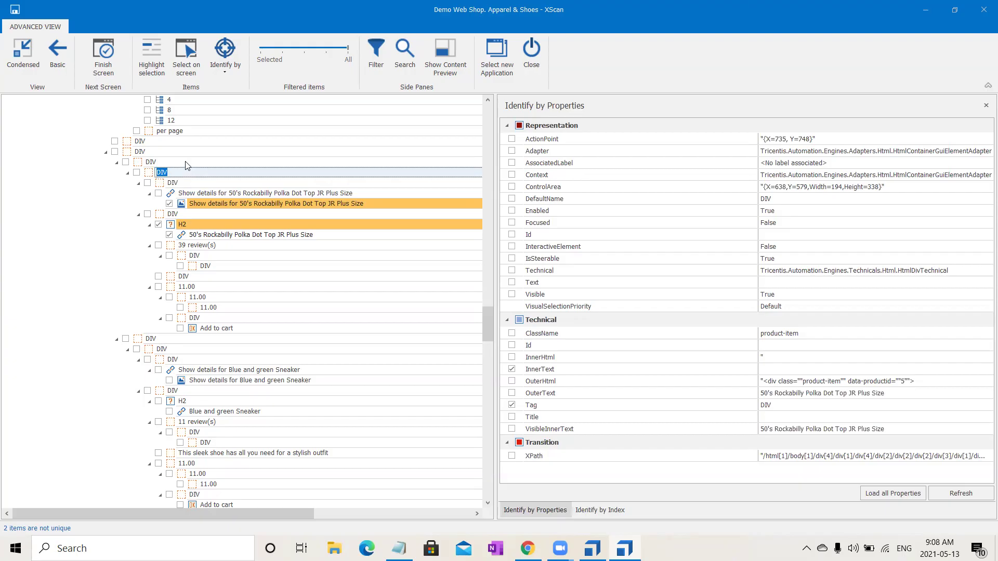
{"action": "left_click", "coordinate": [186, 163]}
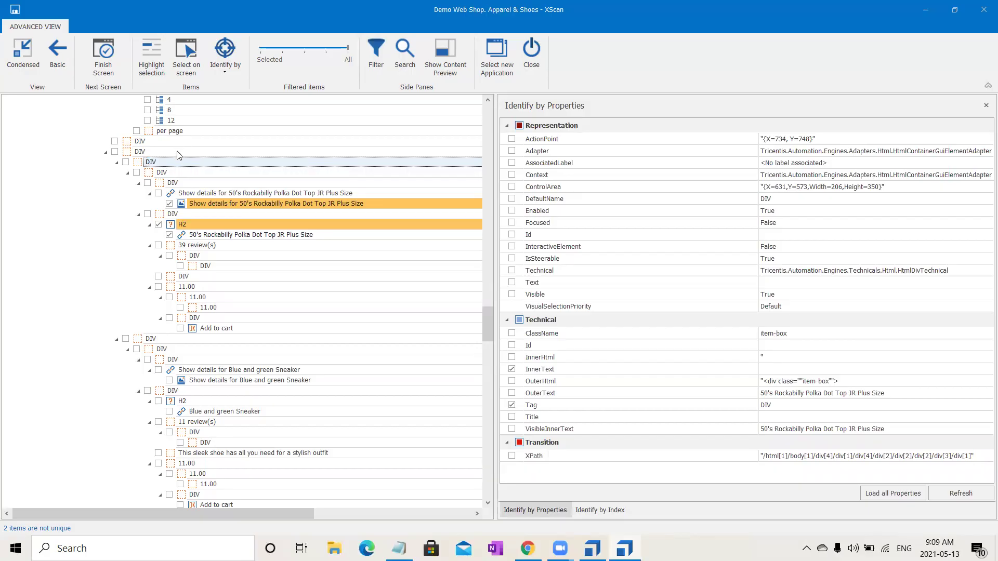
{"action": "left_click", "coordinate": [178, 152]}
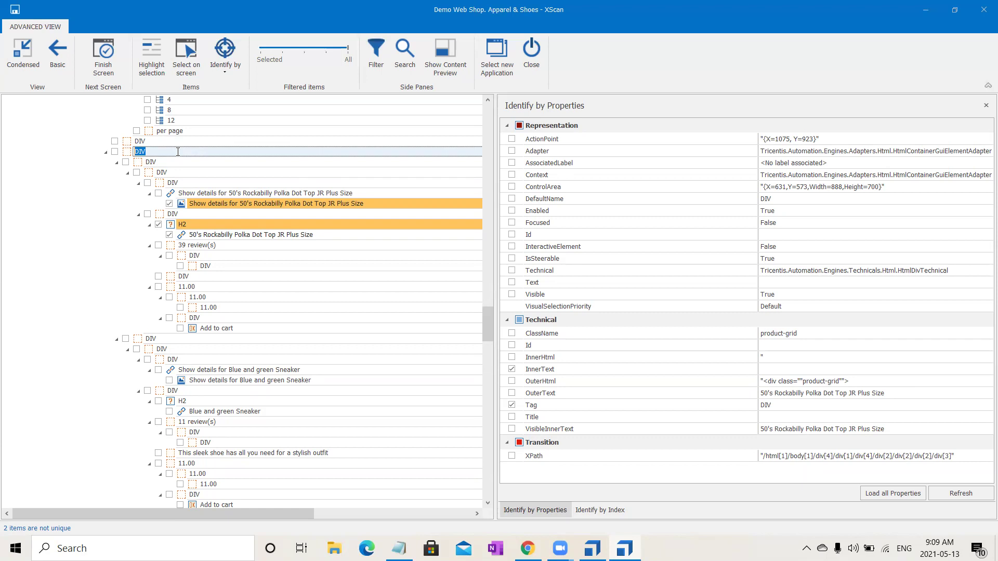
{"action": "key", "text": "Escape"}
{"action": "left_click", "coordinate": [182, 163]}
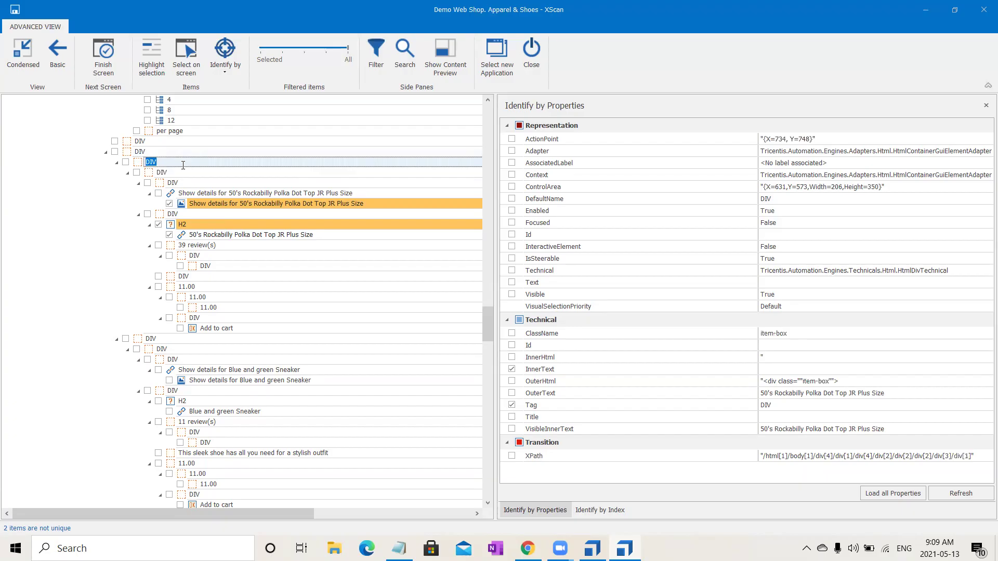
{"action": "left_click", "coordinate": [184, 173]}
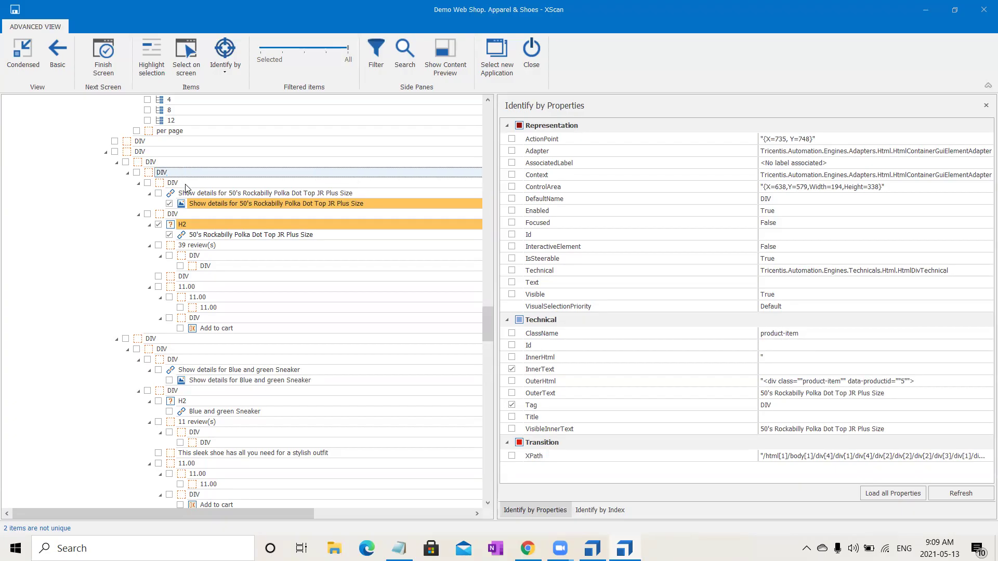
{"action": "left_click", "coordinate": [187, 183]}
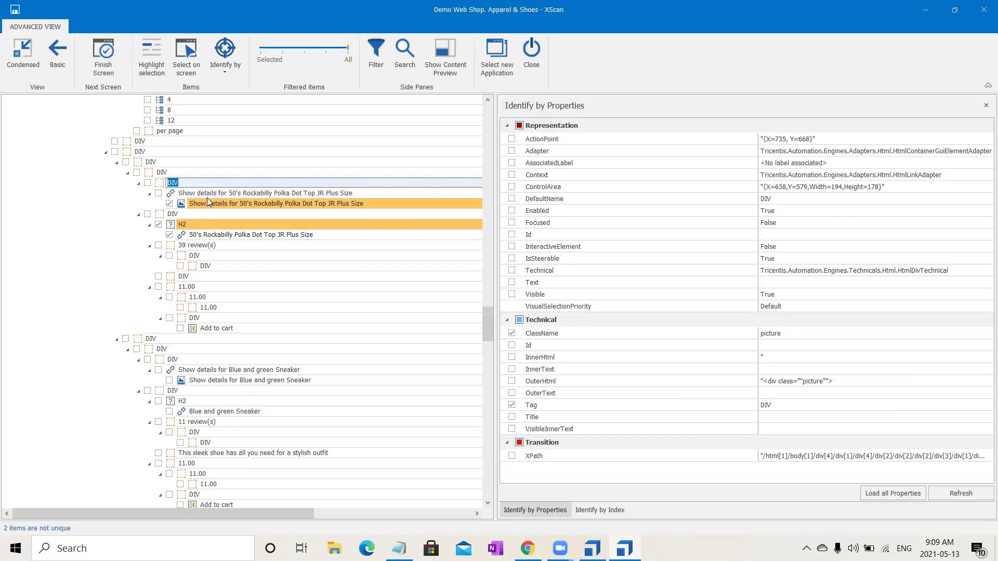
Remove the 50's Rockabilly picture from the selection, and limit the list to the selected items
{"action": "left_click", "coordinate": [172, 204]}
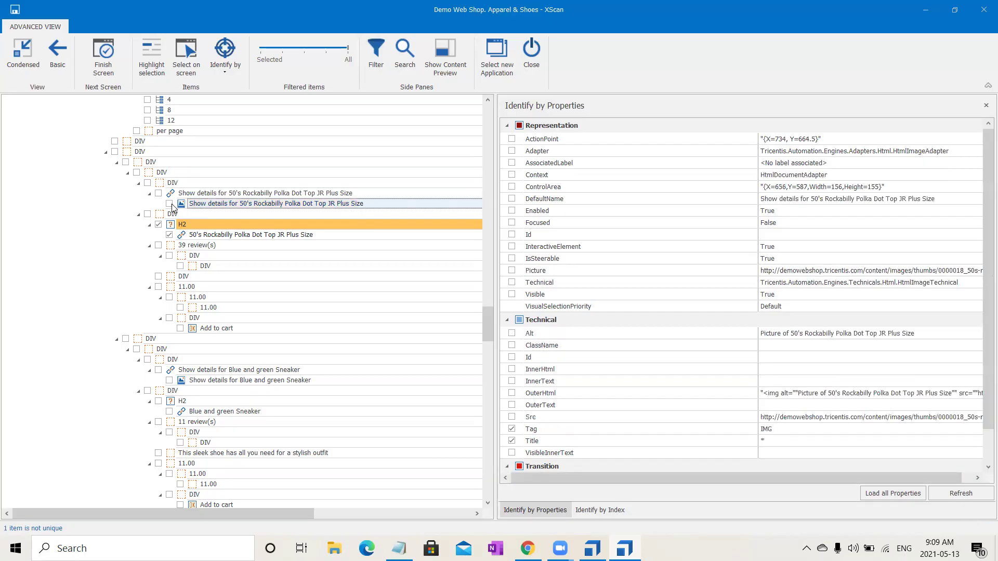
{"action": "left_click", "coordinate": [261, 49]}
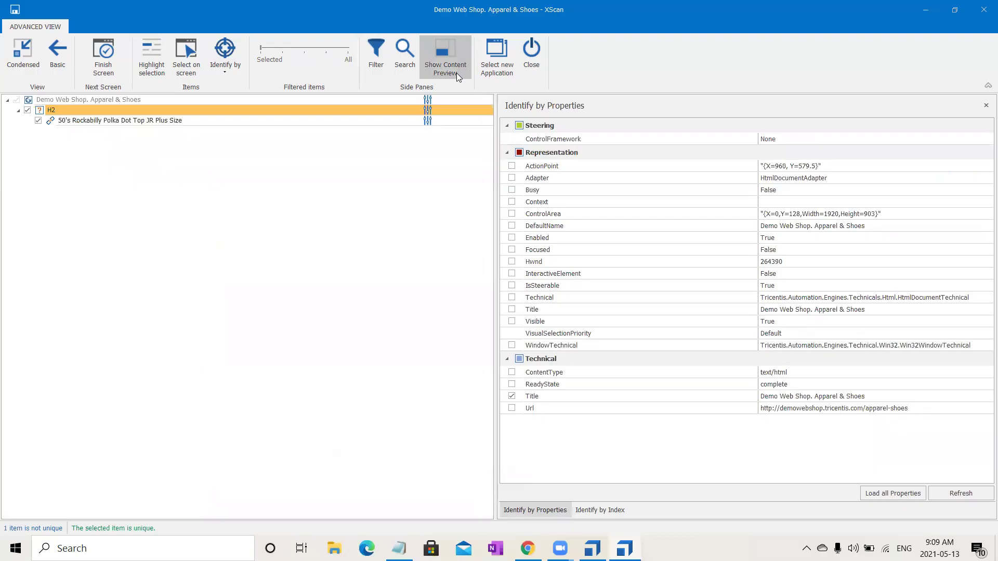
Shrink the scan window to view the shop page behind it, and maximize the window again
{"action": "left_click", "coordinate": [944, 10]}
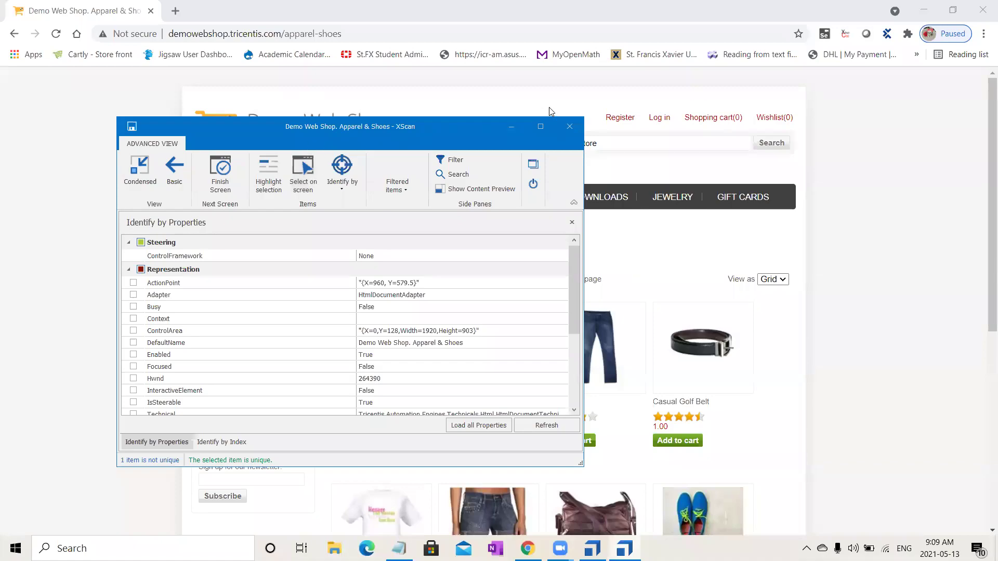
{"action": "left_click", "coordinate": [540, 126]}
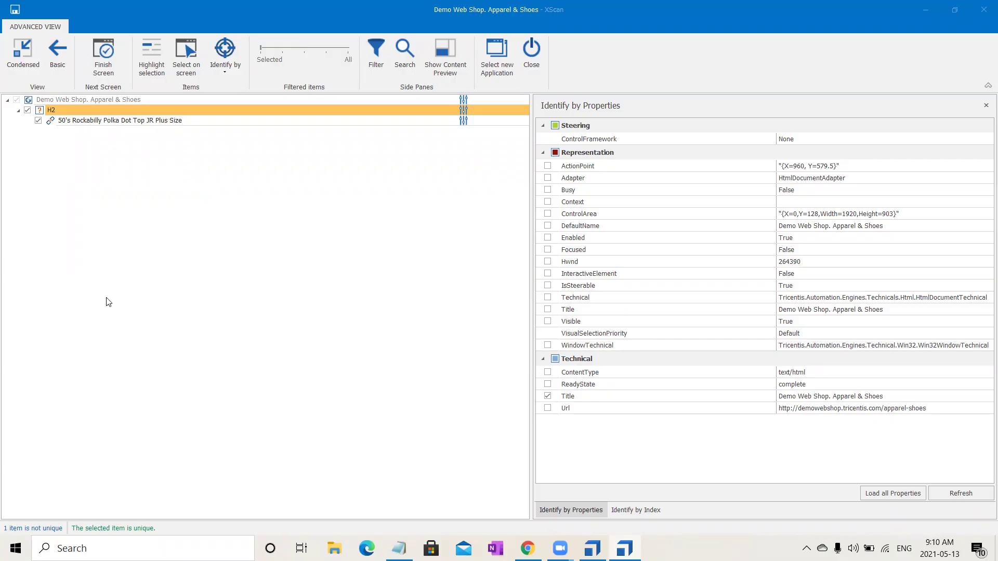
{"action": "left_click", "coordinate": [167, 292]}
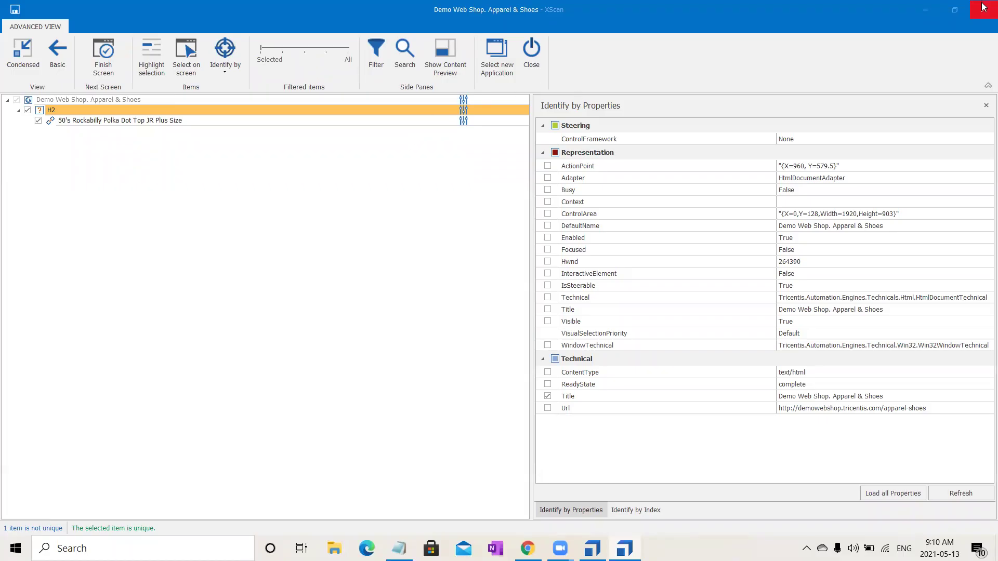
{"action": "left_click", "coordinate": [957, 9]}
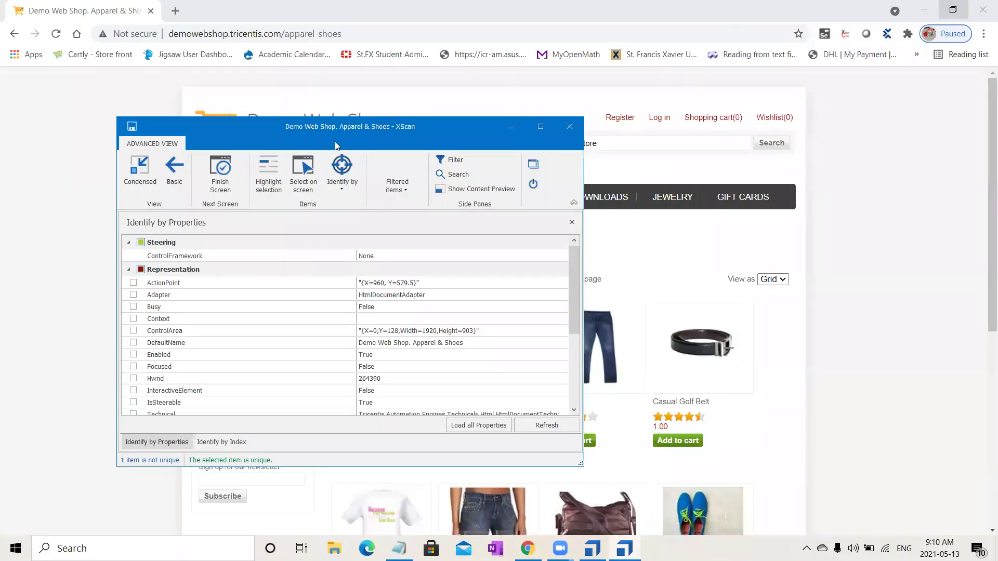
{"action": "left_click", "coordinate": [541, 126]}
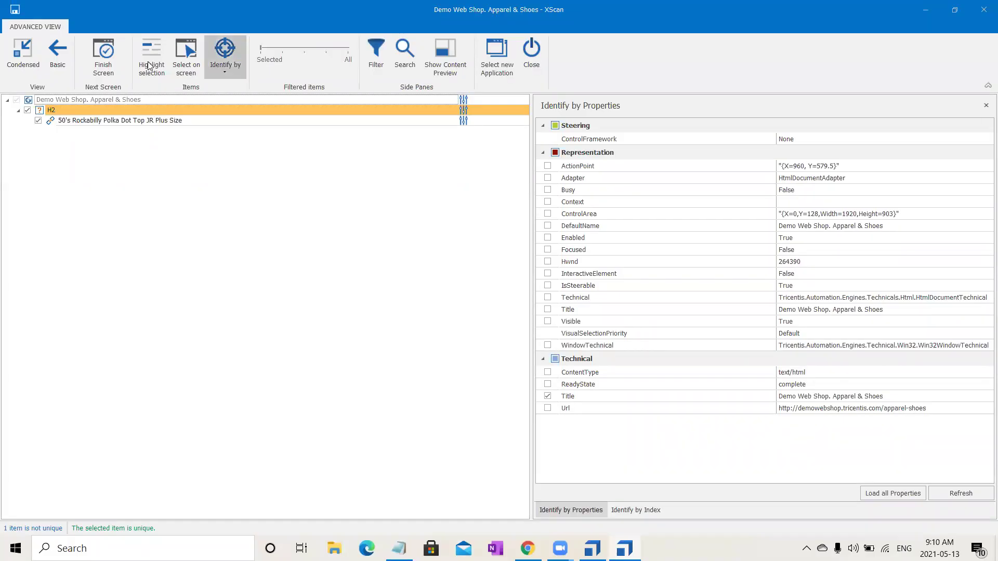
Pick the prices of the 50's Rockabilly top, Blue and green Sneaker and Blue Jeans on the web page, and return to the item list
{"action": "left_click", "coordinate": [25, 57]}
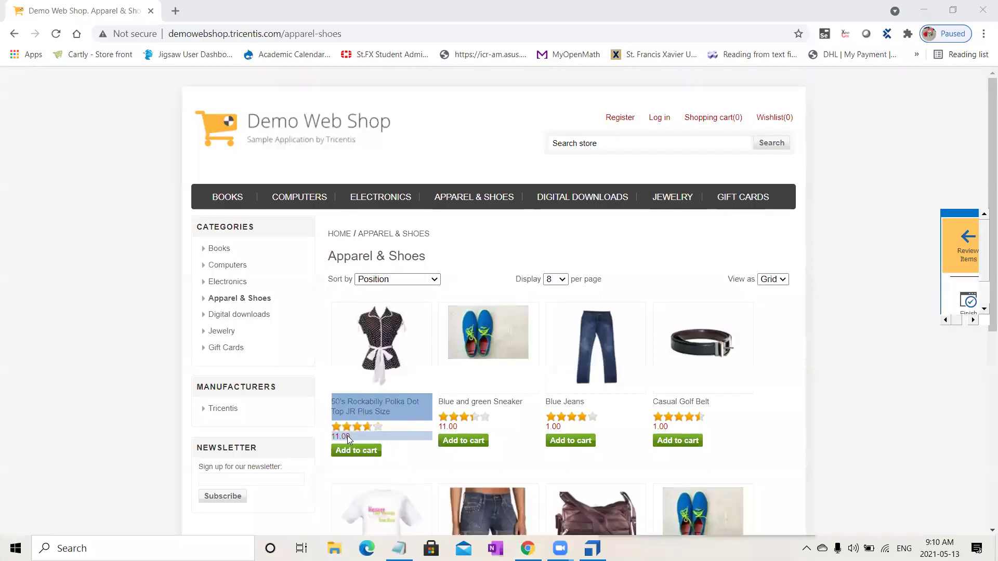
{"action": "left_click", "coordinate": [446, 427]}
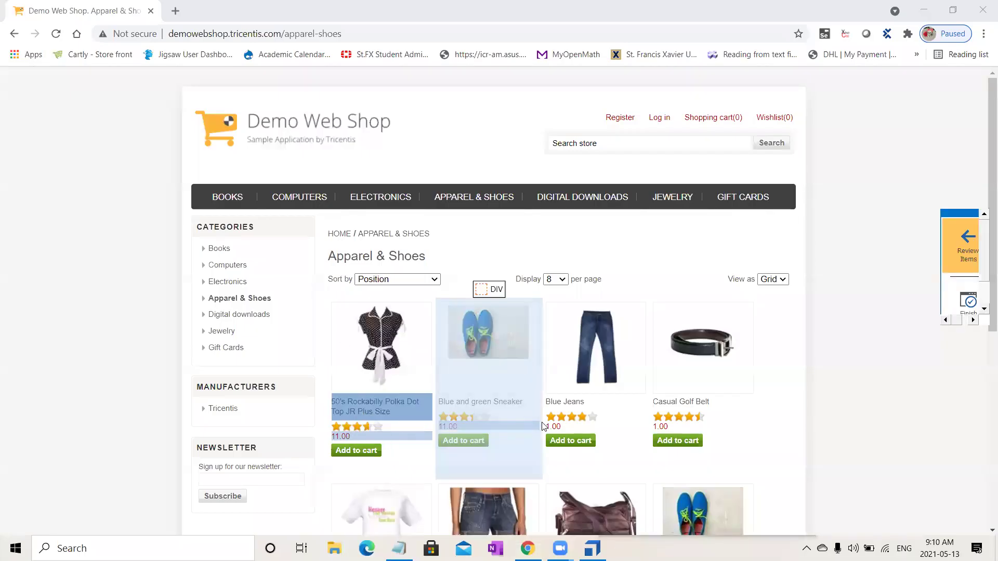
{"action": "left_click", "coordinate": [556, 425]}
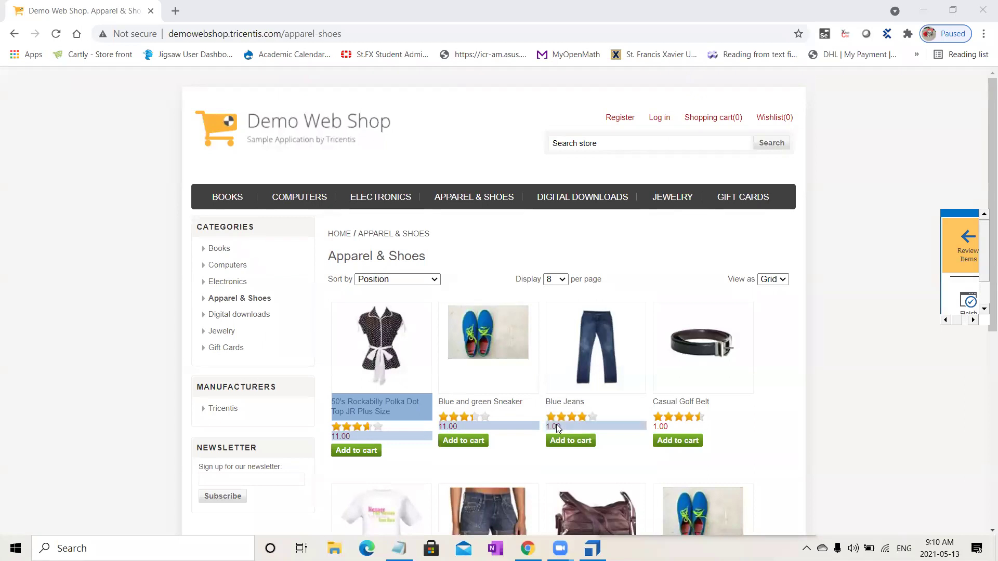
{"action": "left_click", "coordinate": [948, 224]}
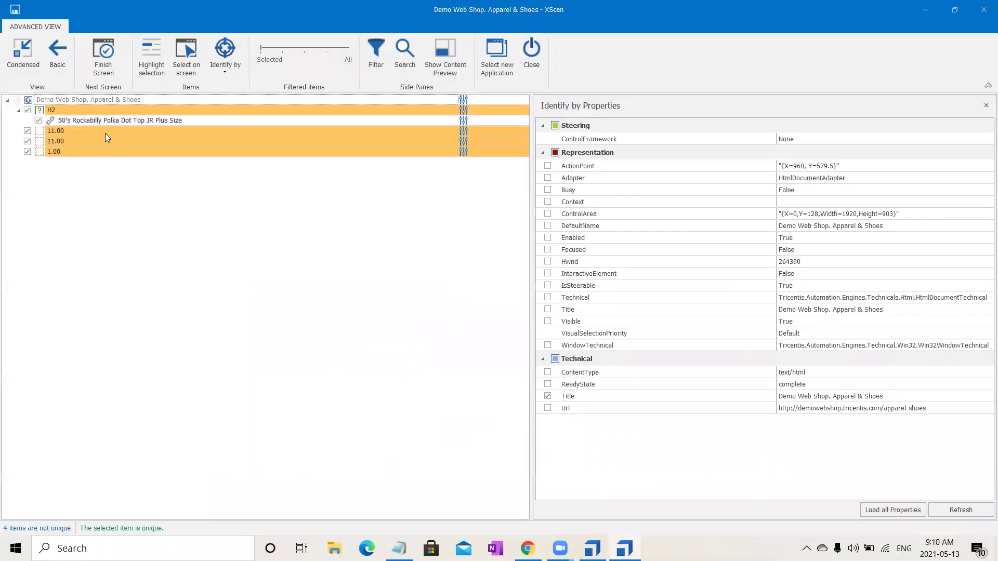
Add the ClassName price actual-price as an identification criterion of the first 11.00 price
{"action": "left_click", "coordinate": [105, 133]}
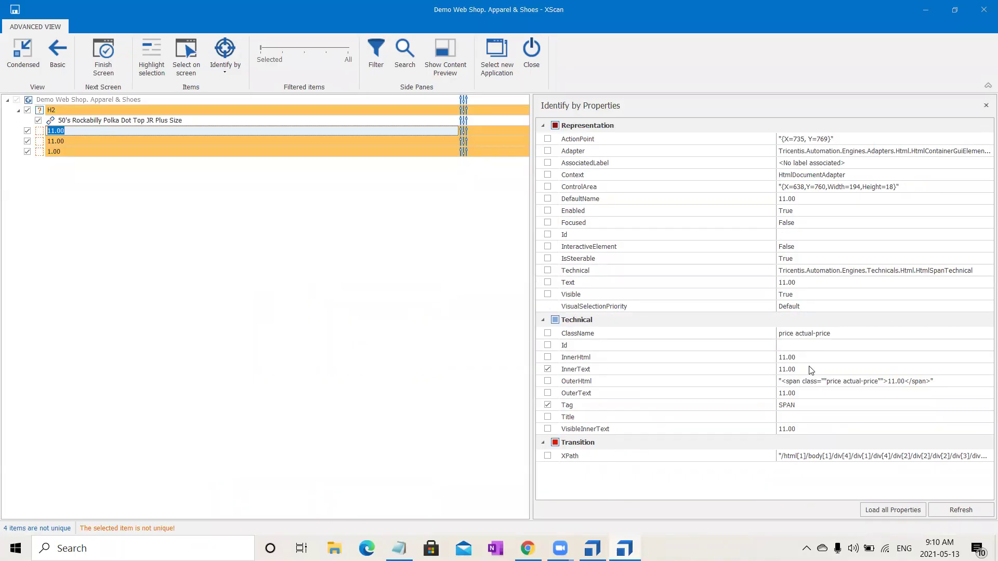
{"action": "left_click", "coordinate": [812, 336]}
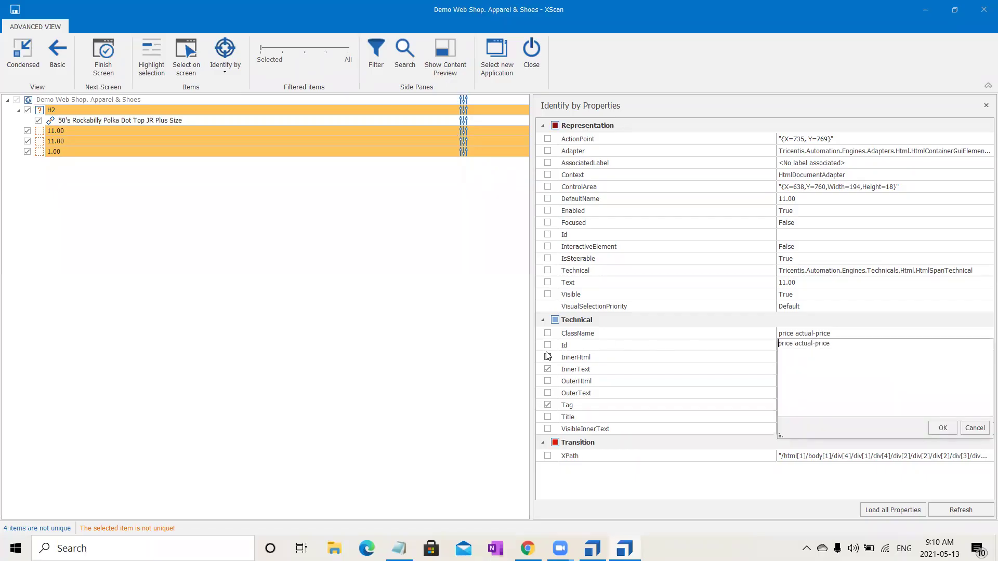
{"action": "left_click", "coordinate": [547, 333]}
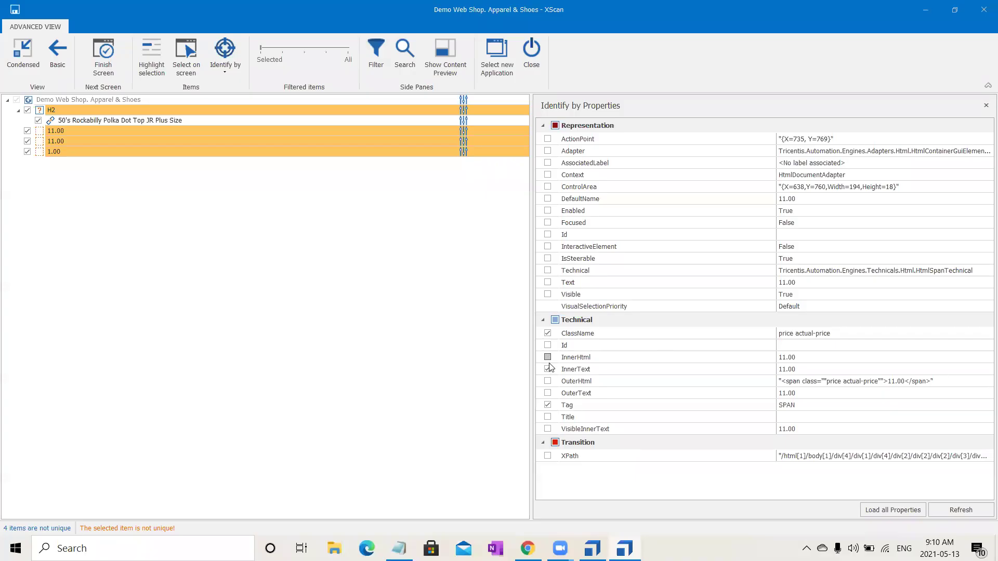
Set the InnerText property of the first 11.00 price to the wildcard *
{"action": "left_click", "coordinate": [824, 370]}
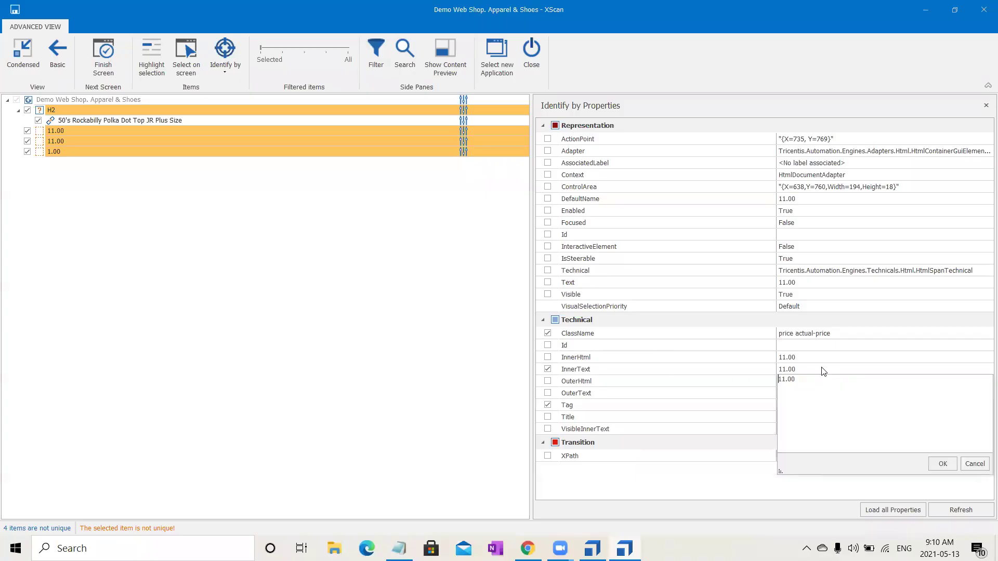
{"action": "left_click_drag", "start_coordinate": [808, 381], "coordinate": [717, 390]}
{"action": "type", "text": "*"}
{"action": "left_click", "coordinate": [945, 465]}
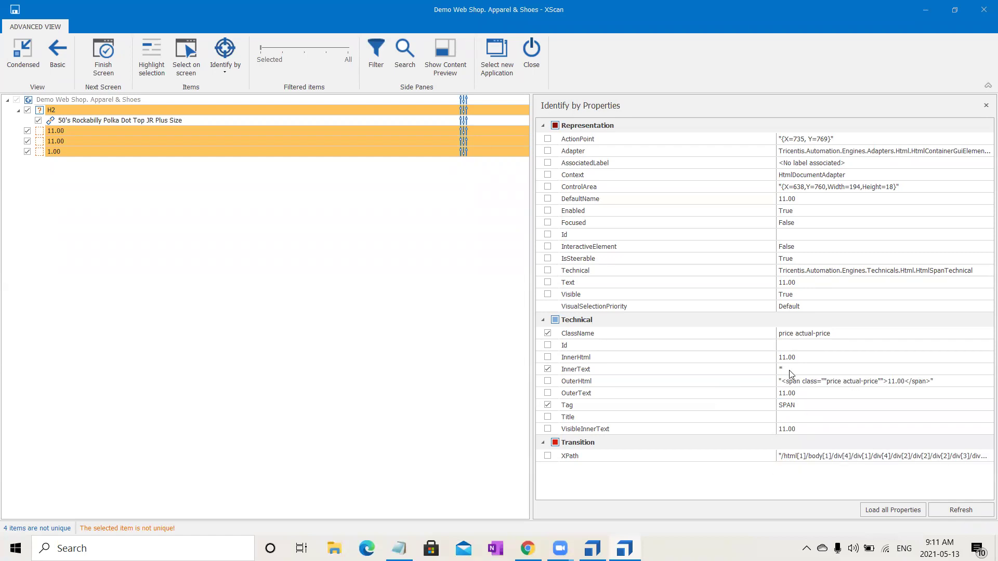
Bring up the index identification of the first 11.00 price to check its position among matching controls
{"action": "left_click", "coordinate": [65, 132]}
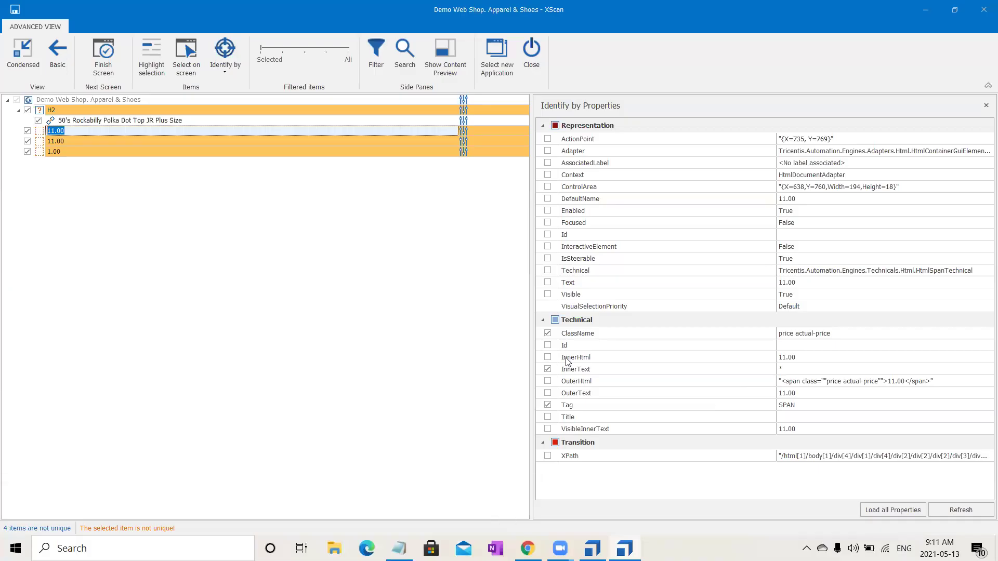
{"action": "left_click", "coordinate": [221, 72]}
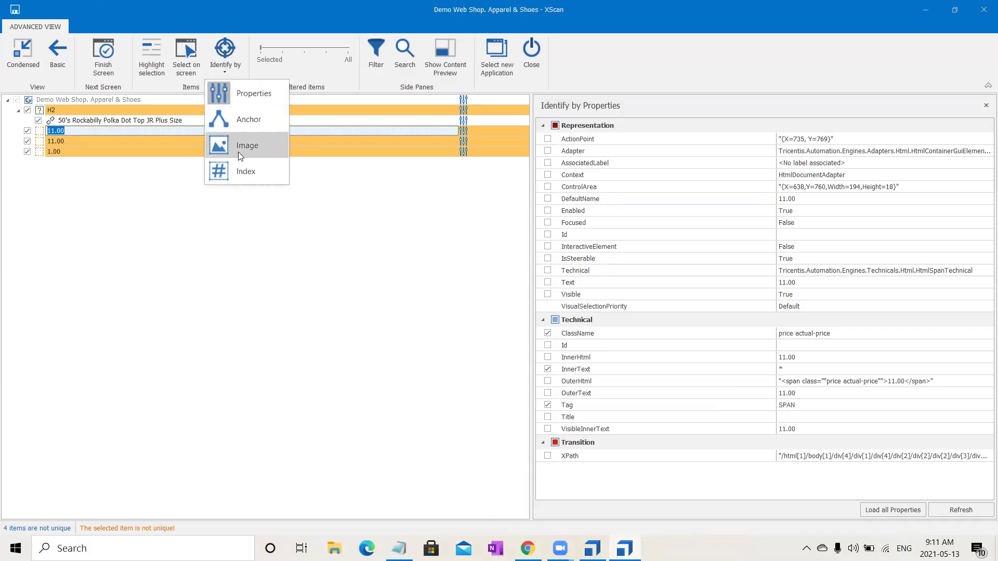
{"action": "left_click", "coordinate": [238, 171]}
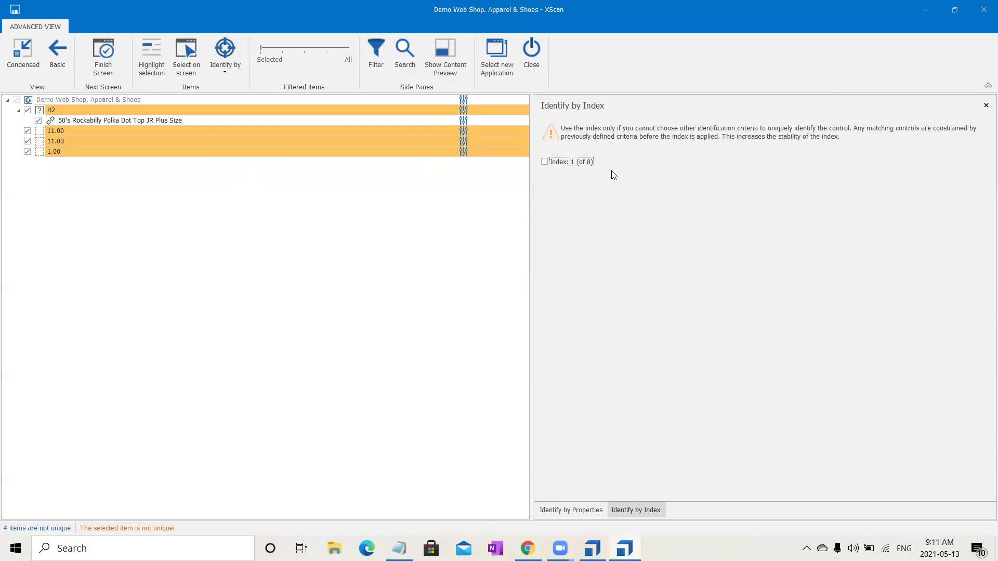
Remove the second 11.00 and the 1.00 items from the selection, rename the first 11.00 as Price, and return to its identification properties
{"action": "left_click", "coordinate": [27, 142]}
{"action": "left_click", "coordinate": [28, 142]}
{"action": "left_click", "coordinate": [87, 130]}
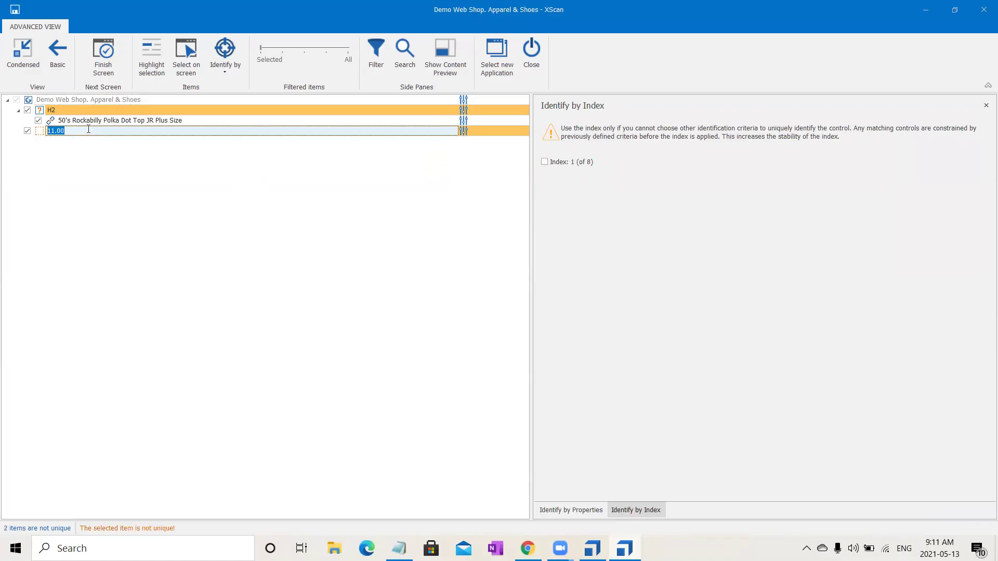
{"action": "type", "text": "Price"}
{"action": "left_click", "coordinate": [584, 511]}
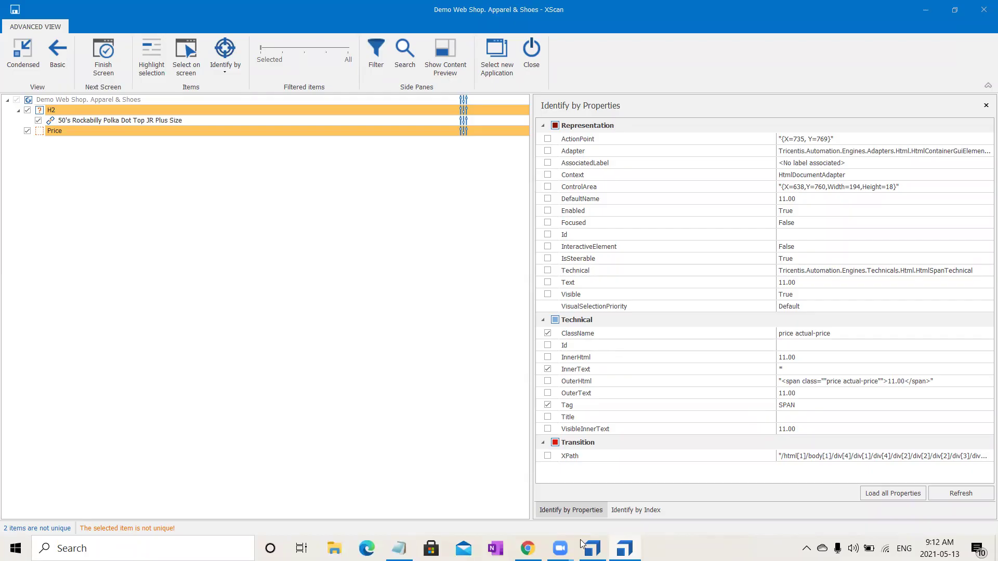
Look over all product prices on the shop's Apparel & Shoes page and return to the maximized scan window
{"action": "left_click", "coordinate": [528, 548]}
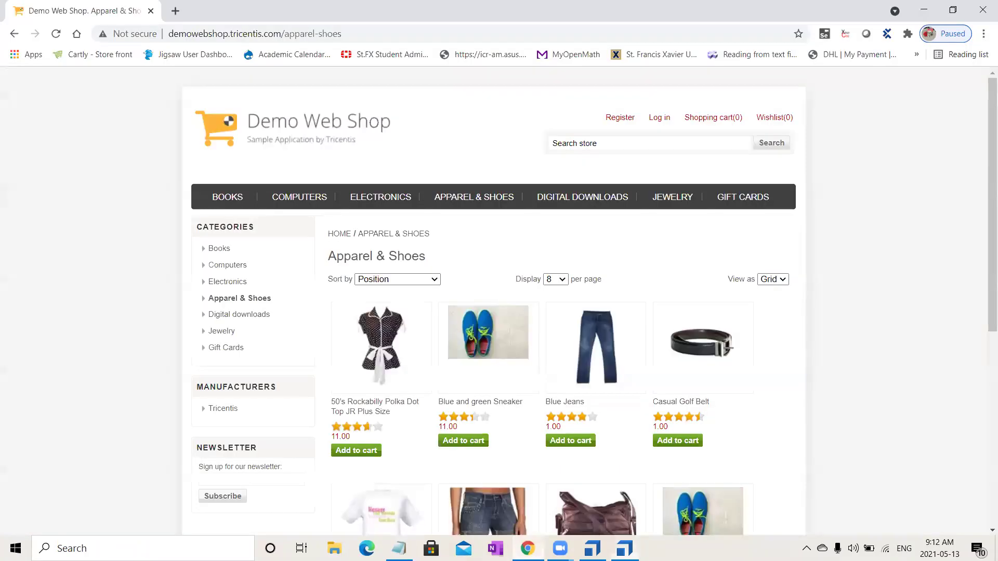
{"action": "left_click_drag", "start_coordinate": [984, 323], "coordinate": [984, 430]}
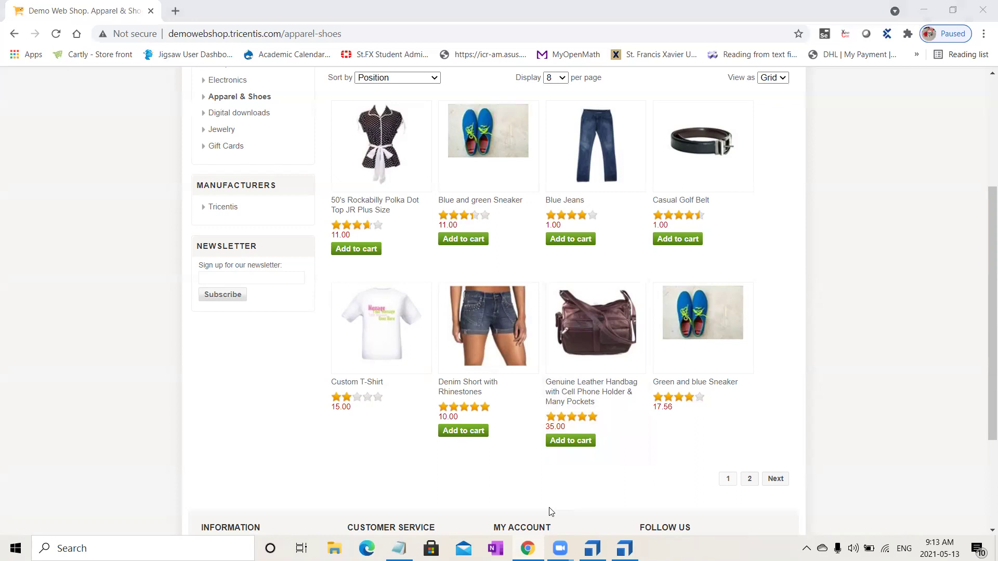
{"action": "left_click", "coordinate": [374, 470]}
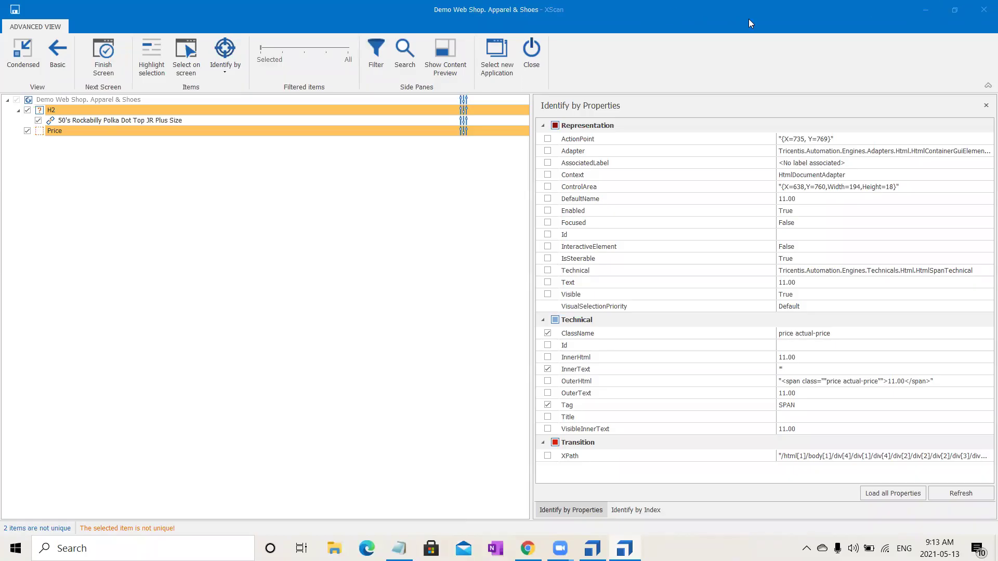
{"action": "left_click", "coordinate": [955, 7]}
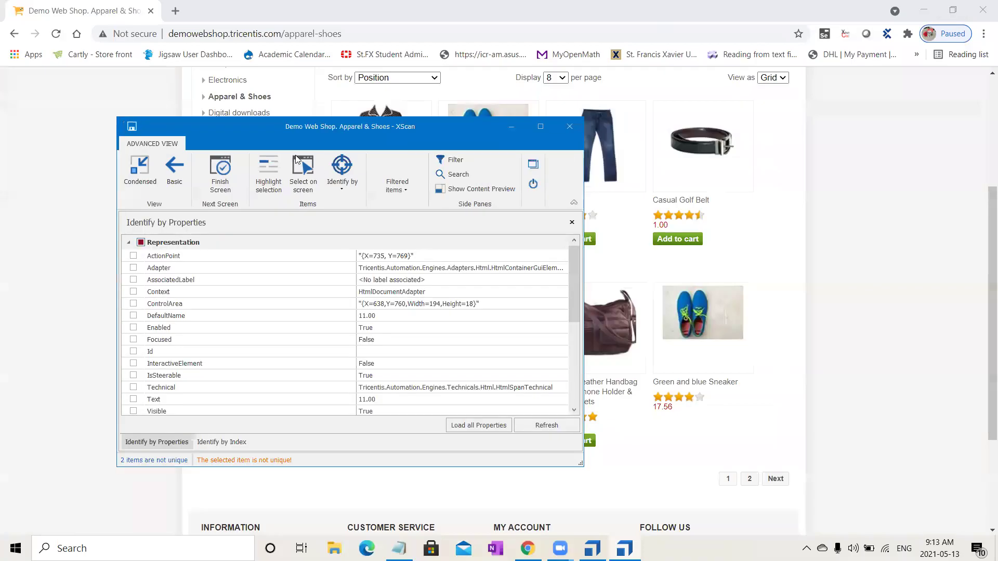
{"action": "left_click", "coordinate": [541, 126]}
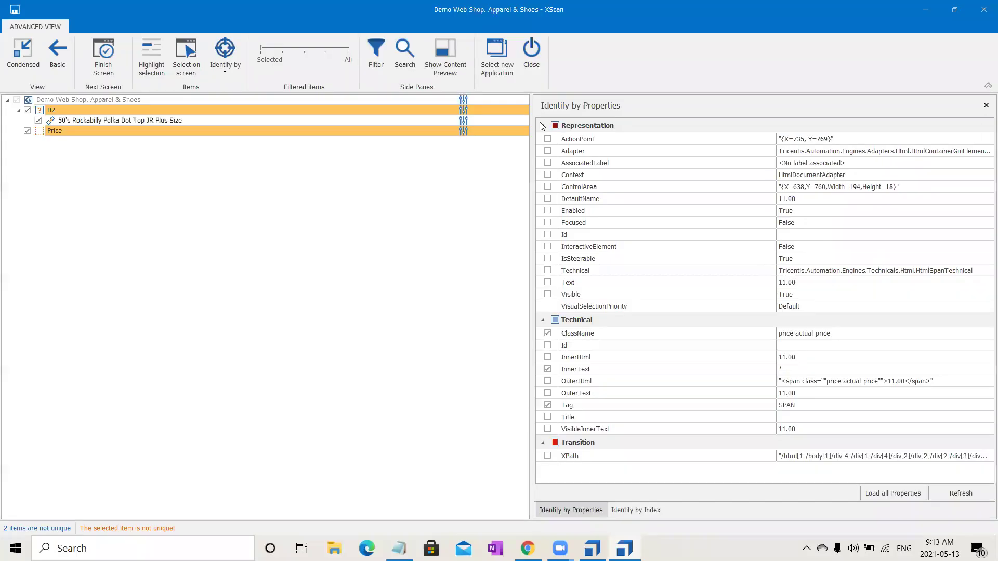
Pick the Add to cart button of the 50's Rockabilly top on the web page and return to the item list
{"action": "left_click", "coordinate": [31, 52]}
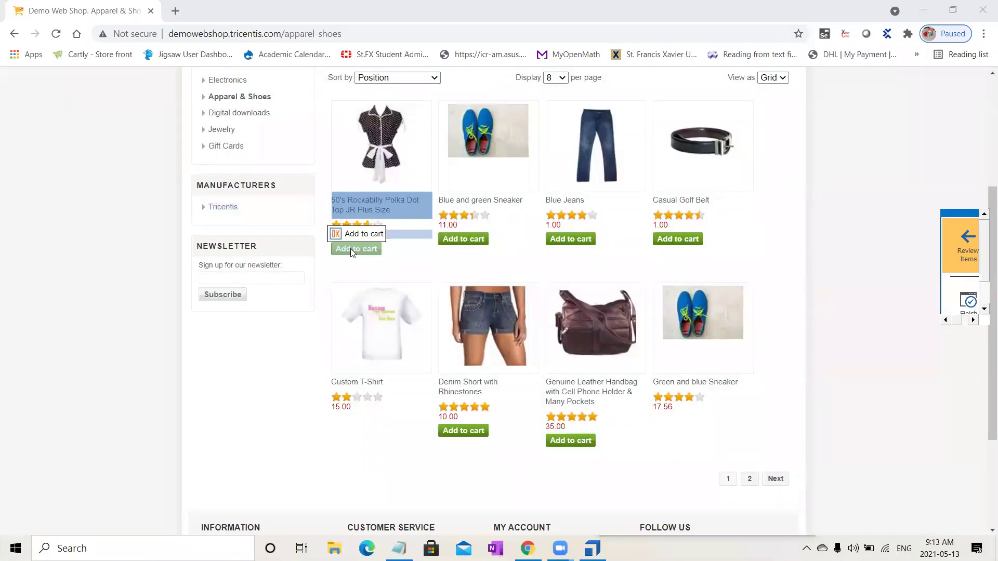
{"action": "left_click", "coordinate": [352, 253]}
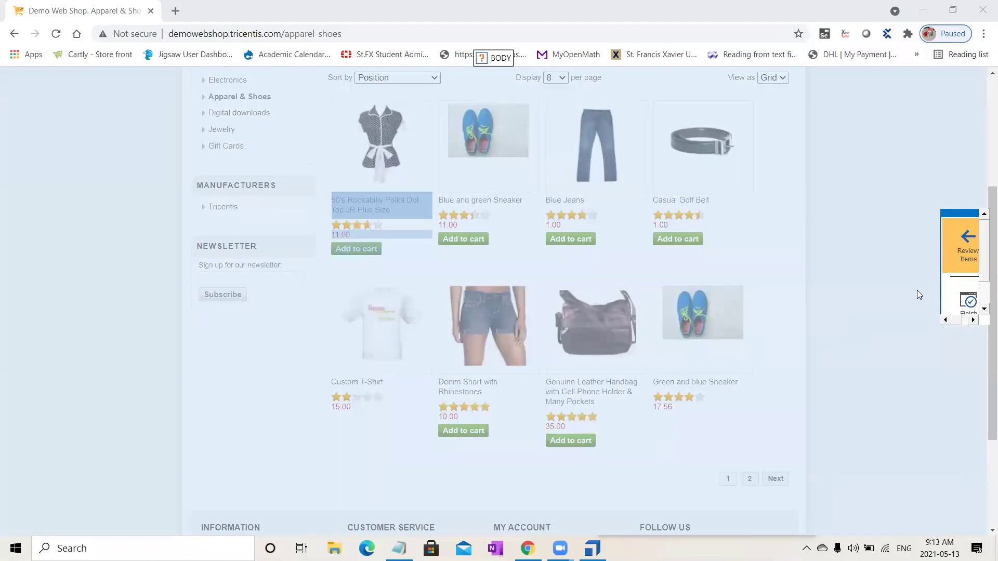
{"action": "left_click", "coordinate": [960, 249]}
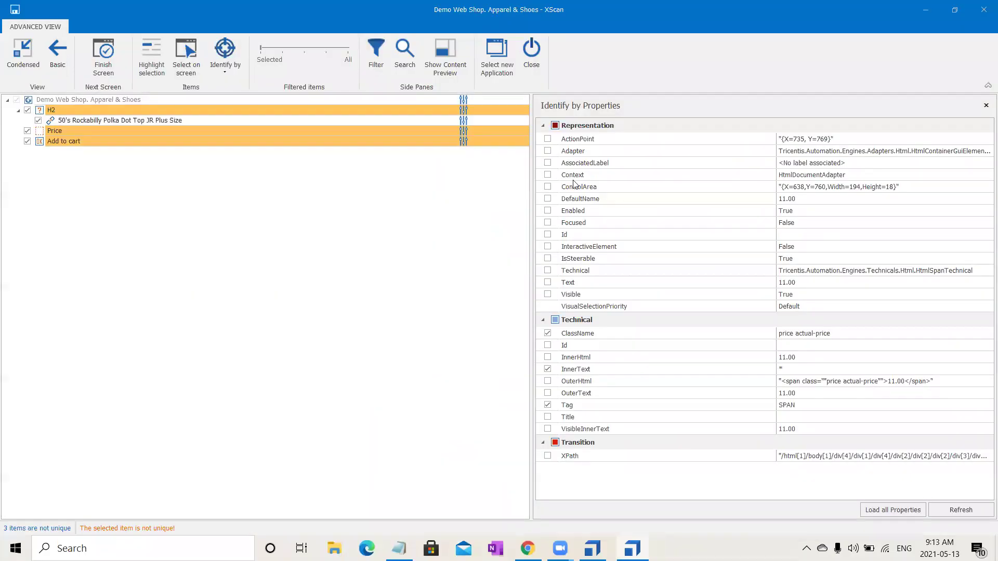
Examine the identification properties of the Add to cart item and compare them with the Add to cart buttons on the shop page
{"action": "left_click", "coordinate": [118, 141]}
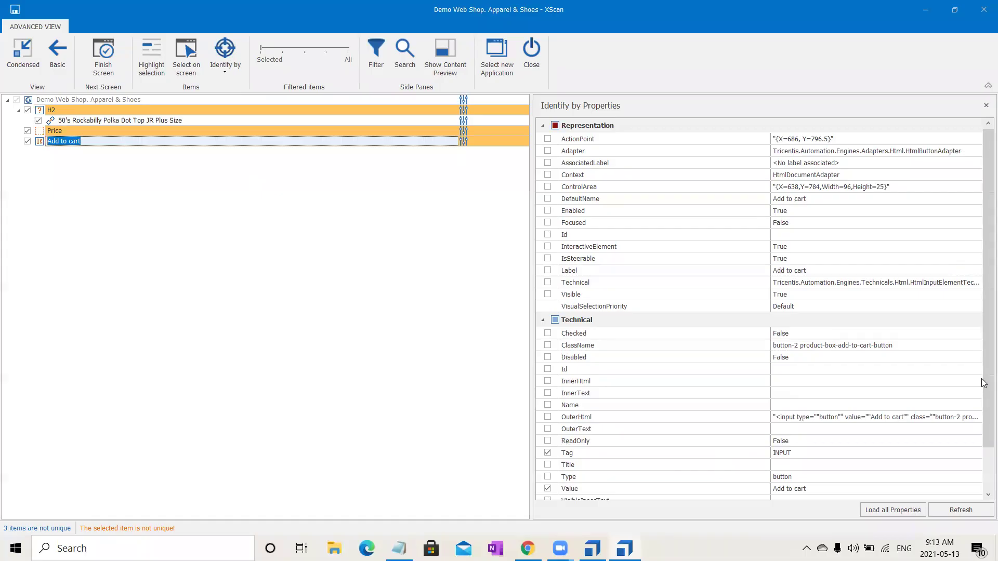
{"action": "left_click_drag", "start_coordinate": [985, 384], "coordinate": [985, 465]}
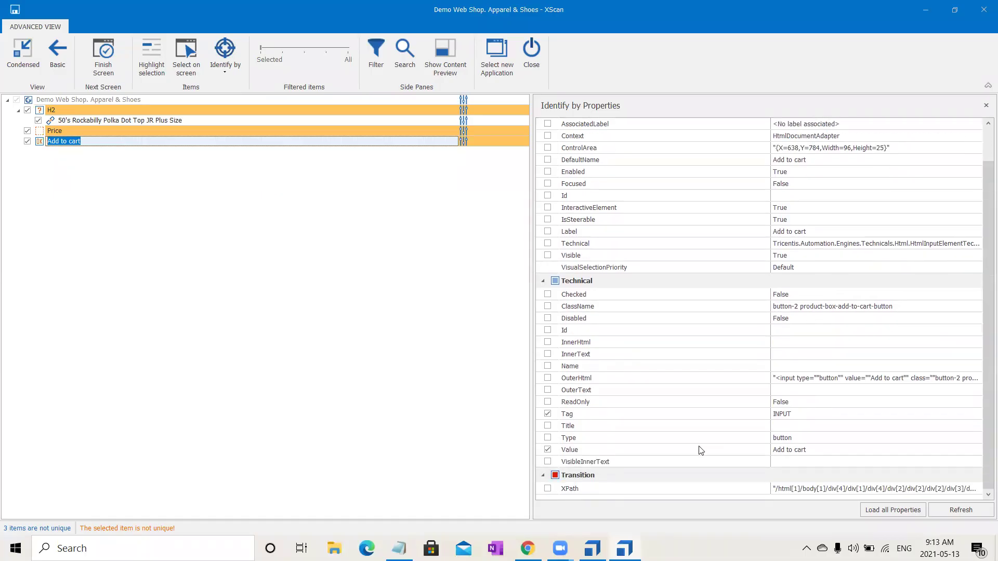
{"action": "left_click", "coordinate": [823, 452]}
{"action": "left_click", "coordinate": [481, 430]}
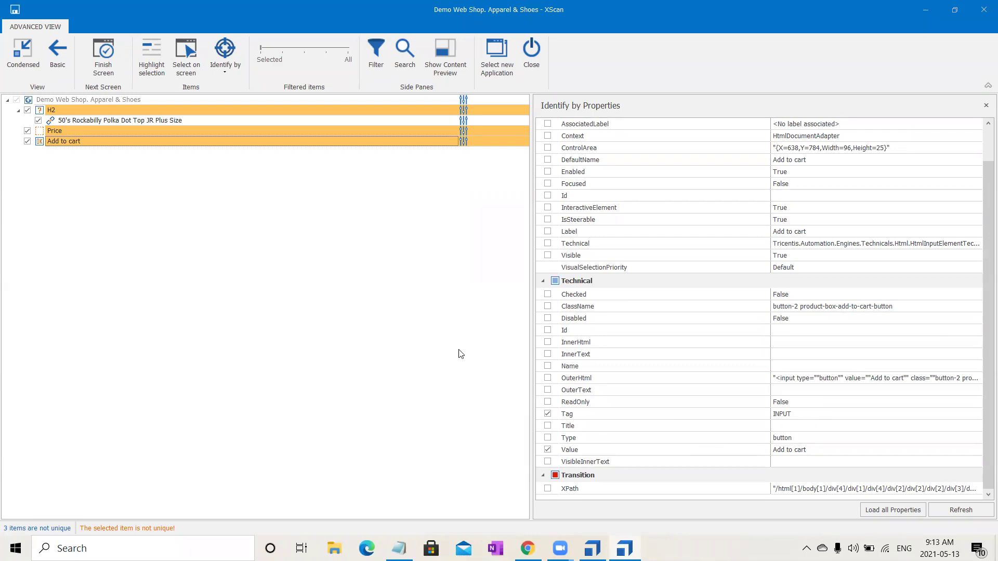
{"action": "left_click", "coordinate": [925, 9]}
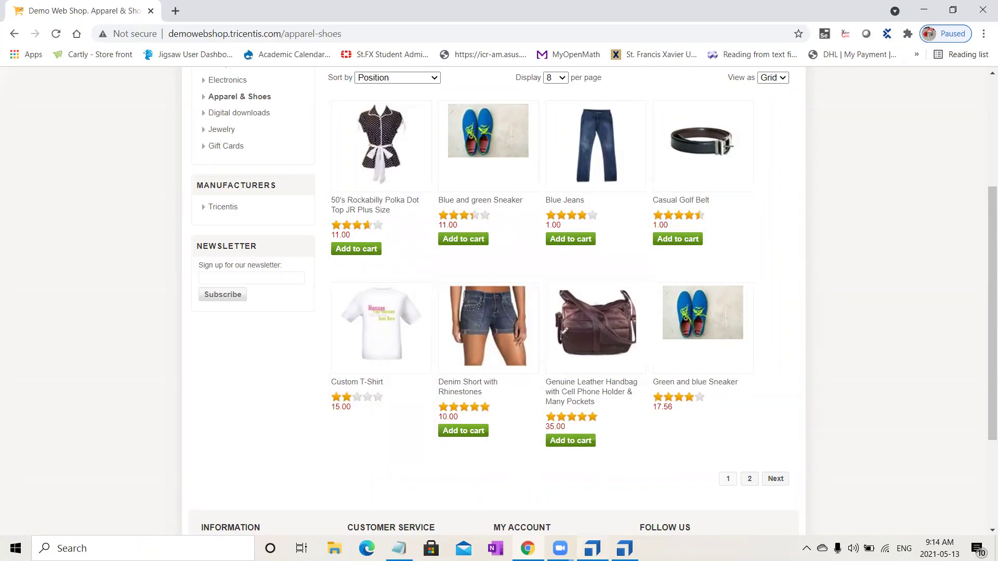
{"action": "left_click", "coordinate": [625, 549]}
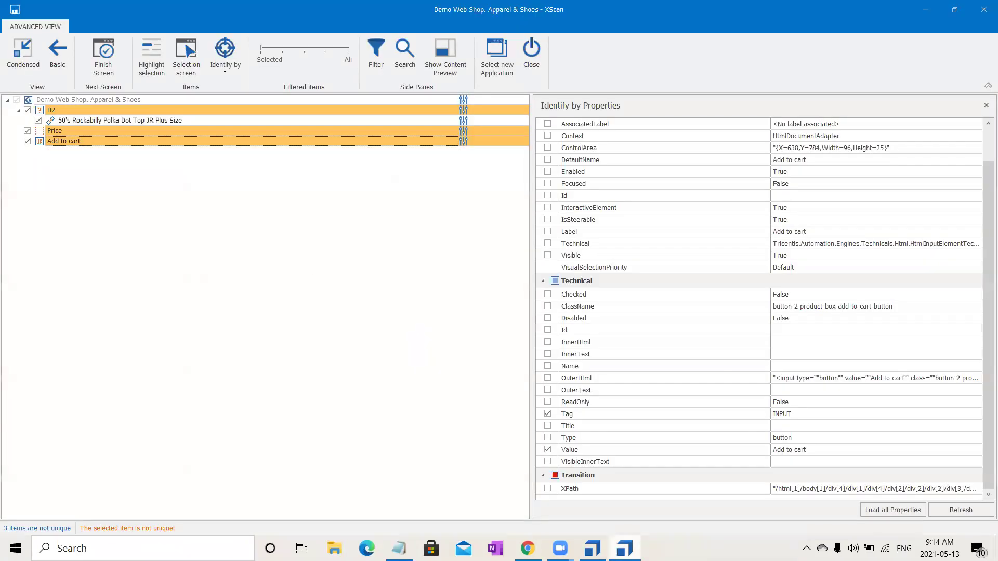
Check the index identification of the Add to cart item, close it, and review the item's Tag and Value properties
{"action": "left_click", "coordinate": [106, 142]}
{"action": "left_click", "coordinate": [226, 60]}
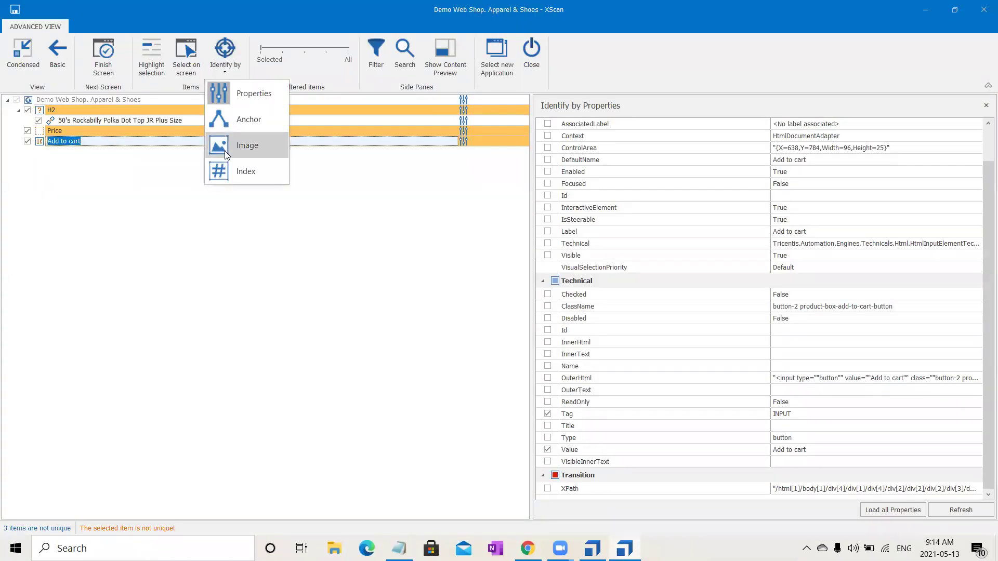
{"action": "left_click", "coordinate": [232, 167]}
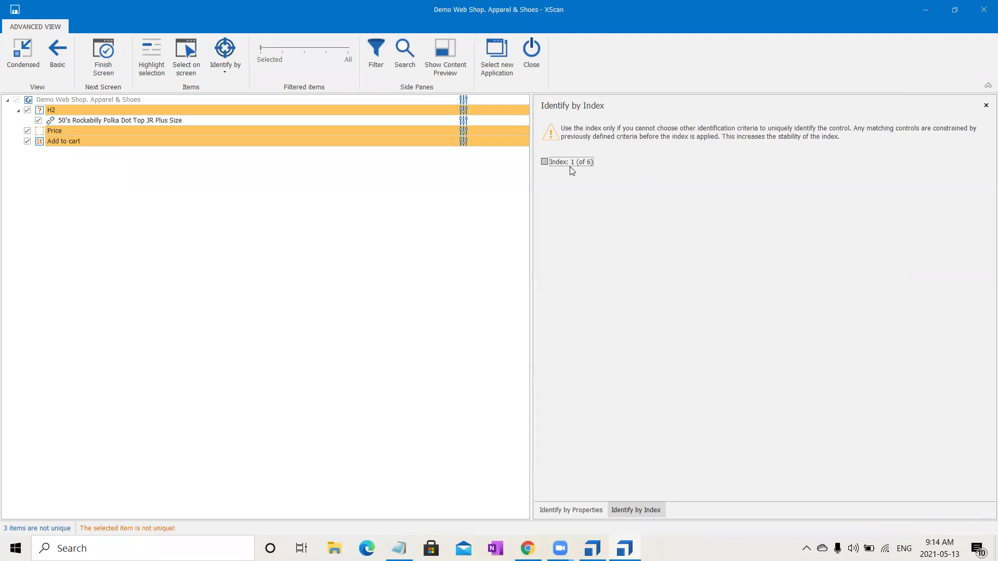
{"action": "left_click", "coordinate": [986, 105]}
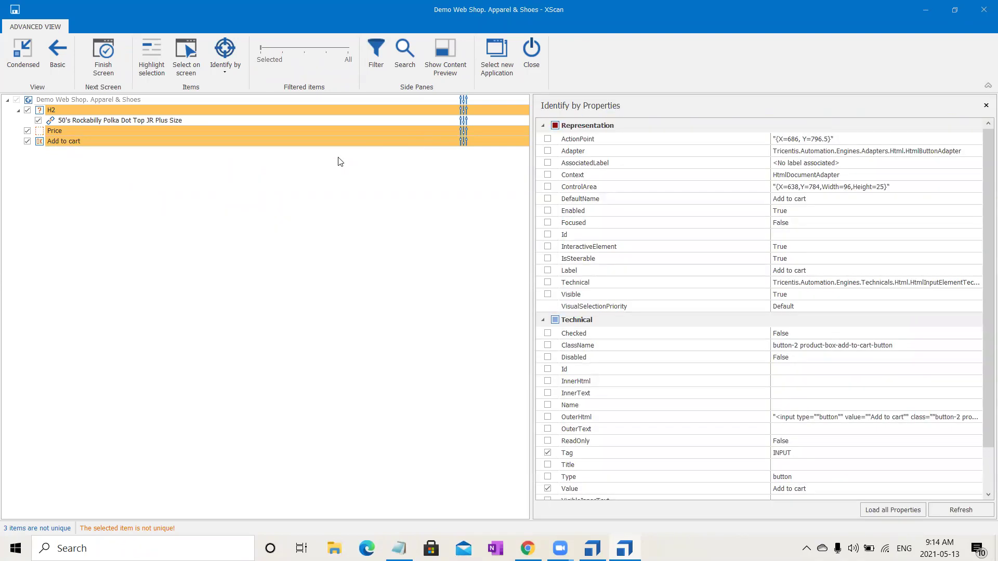
{"action": "left_click", "coordinate": [362, 145]}
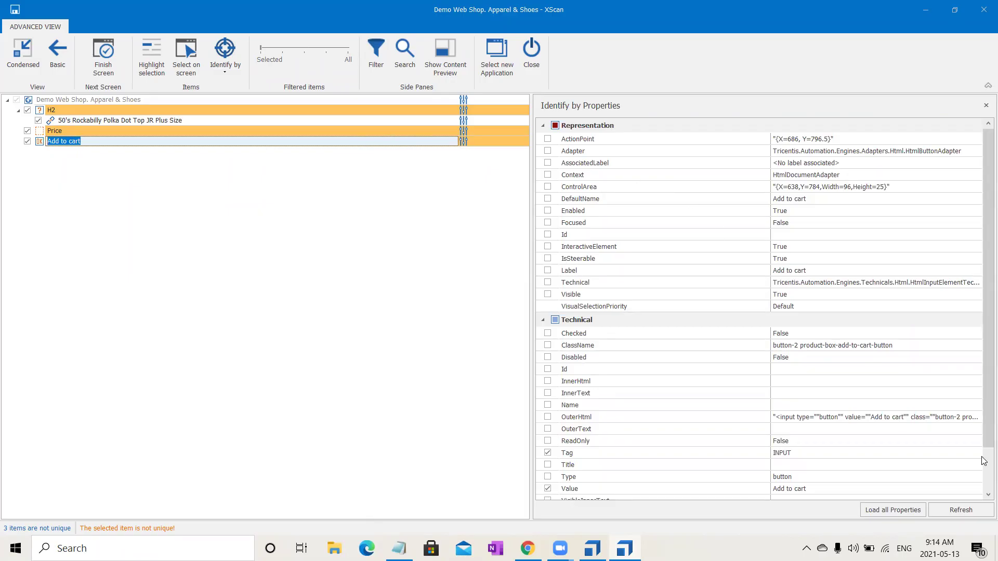
{"action": "scroll", "coordinate": [984, 461], "scroll_direction": "down", "scroll_amount": 2}
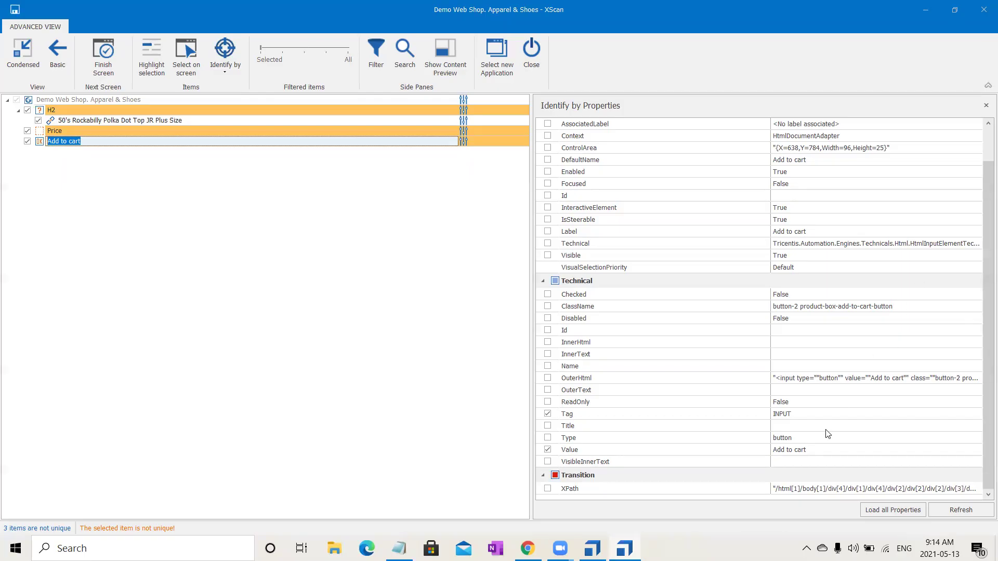
{"action": "left_click", "coordinate": [478, 359]}
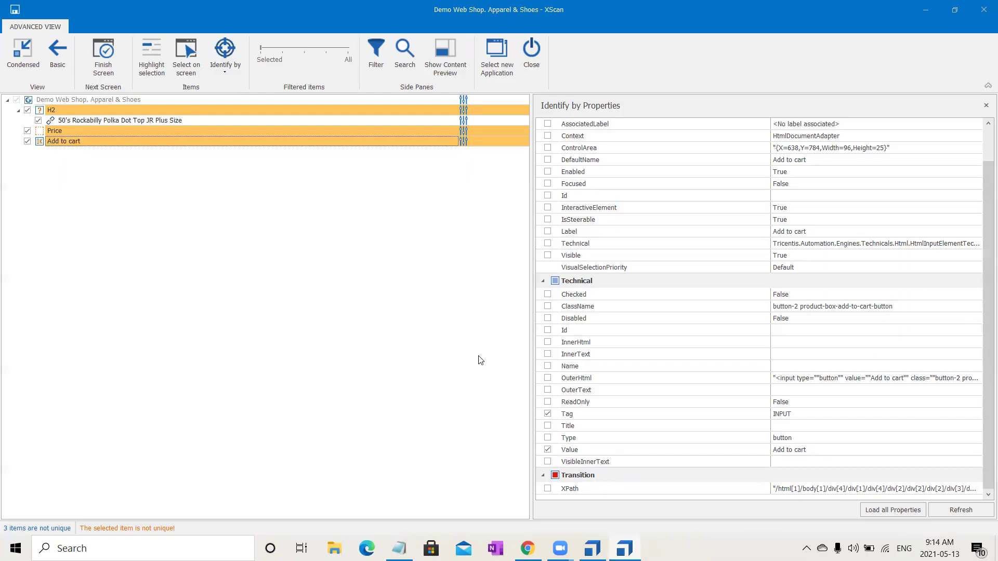
Finish the screen to save the scanned module, and close the scan to return to Tosca Commander
{"action": "left_click", "coordinate": [96, 56]}
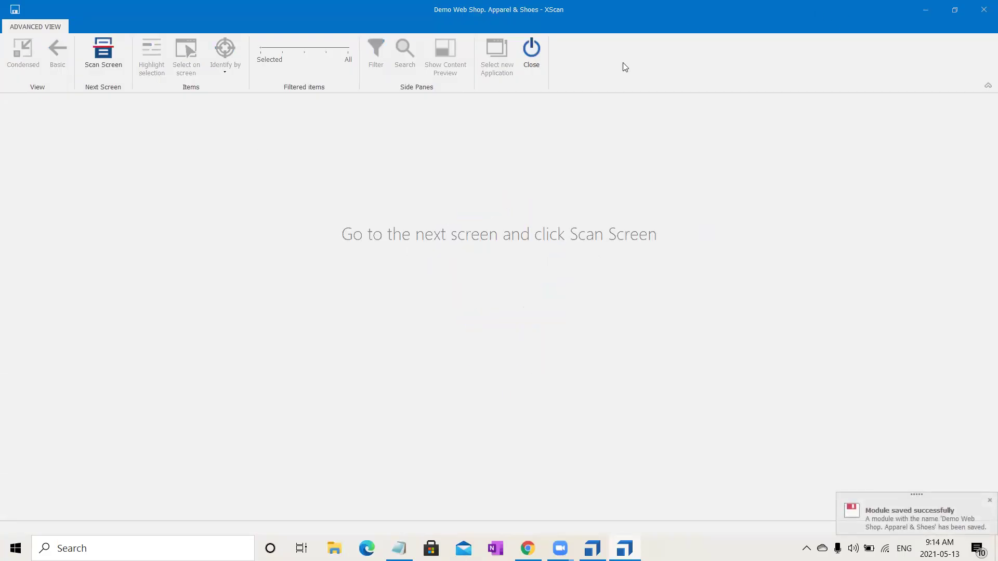
{"action": "left_click", "coordinate": [526, 59]}
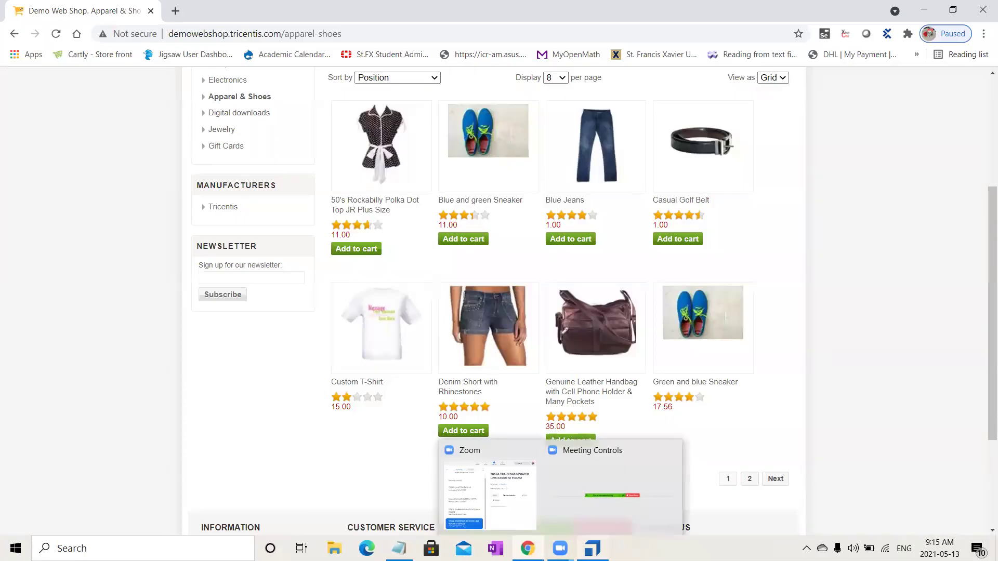
{"action": "left_click", "coordinate": [592, 548]}
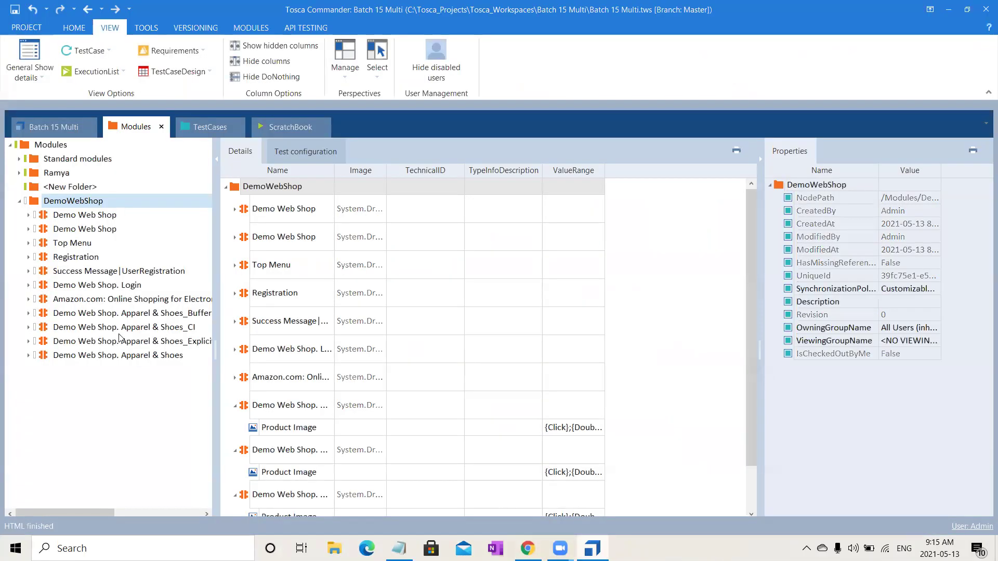
Inspect the properties of H2, Price and Add to cart in the new Demo Web Shop. Apparel & Shoes module, and revisit the shop page
{"action": "left_click", "coordinate": [128, 356]}
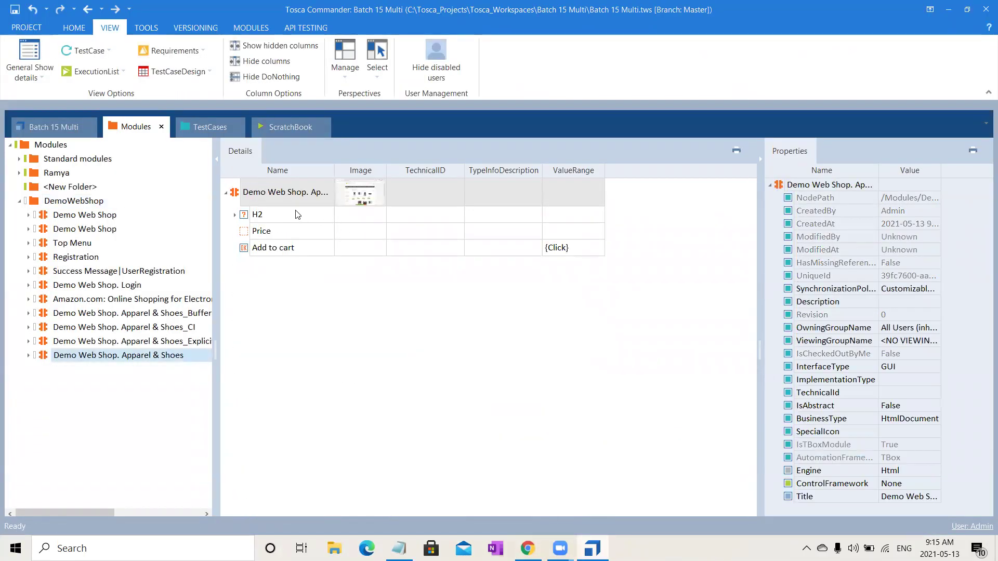
{"action": "left_click", "coordinate": [296, 213]}
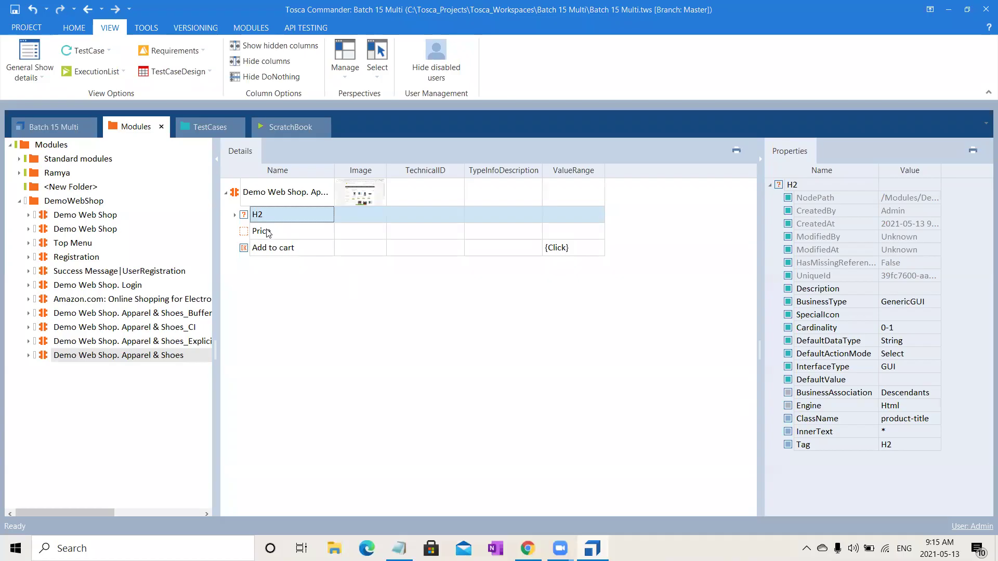
{"action": "left_click", "coordinate": [236, 215]}
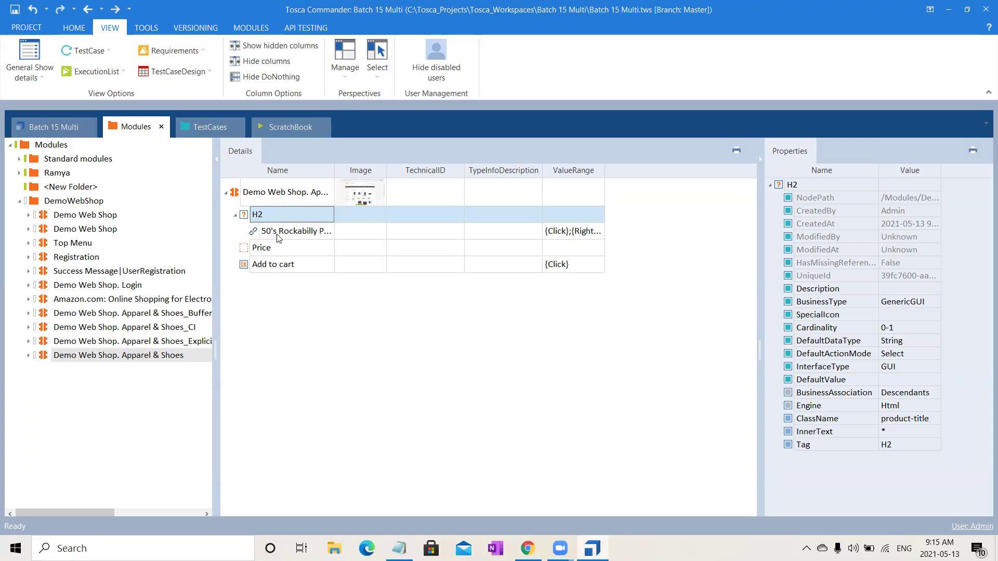
{"action": "left_click", "coordinate": [269, 248]}
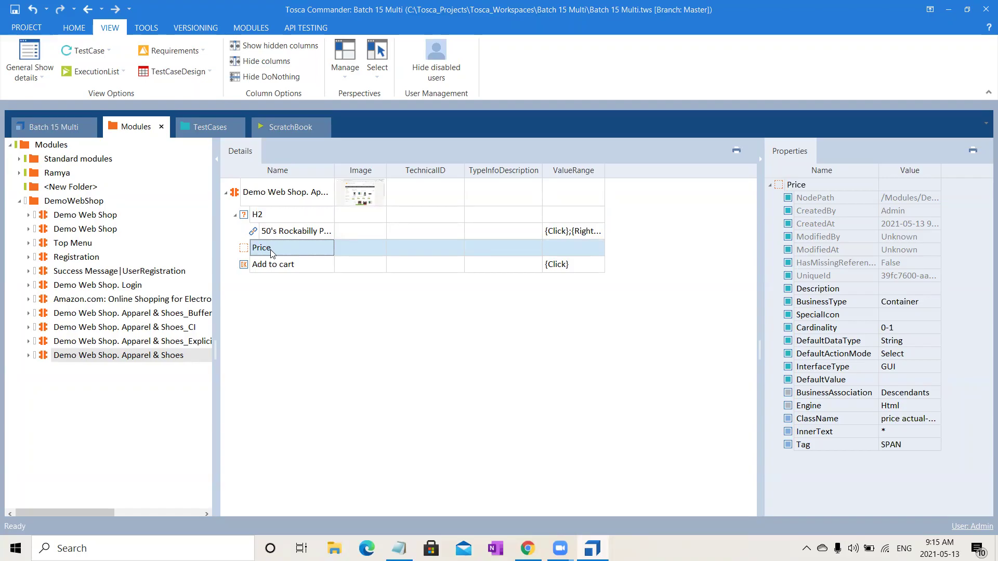
{"action": "left_click", "coordinate": [275, 265]}
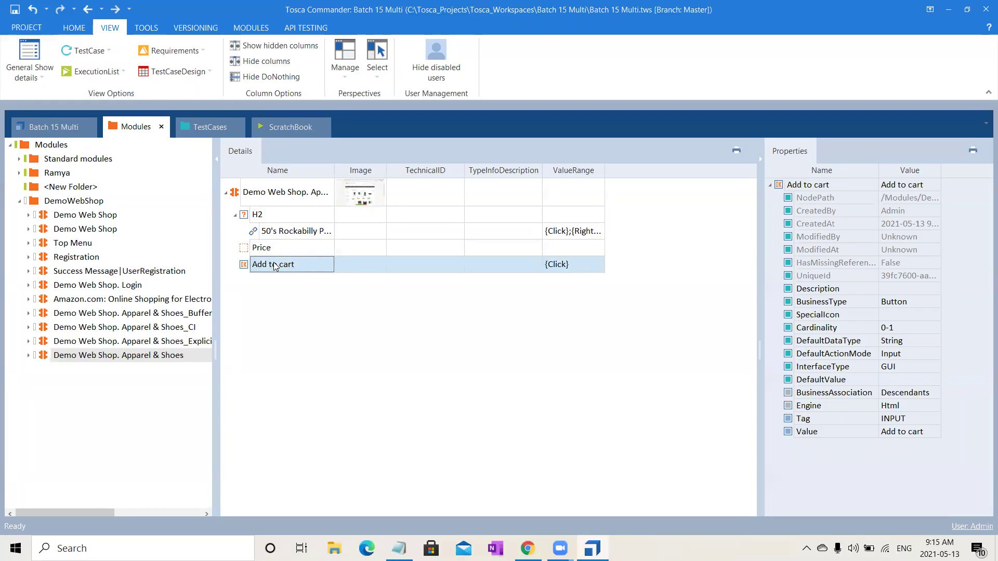
{"action": "left_click", "coordinate": [301, 228]}
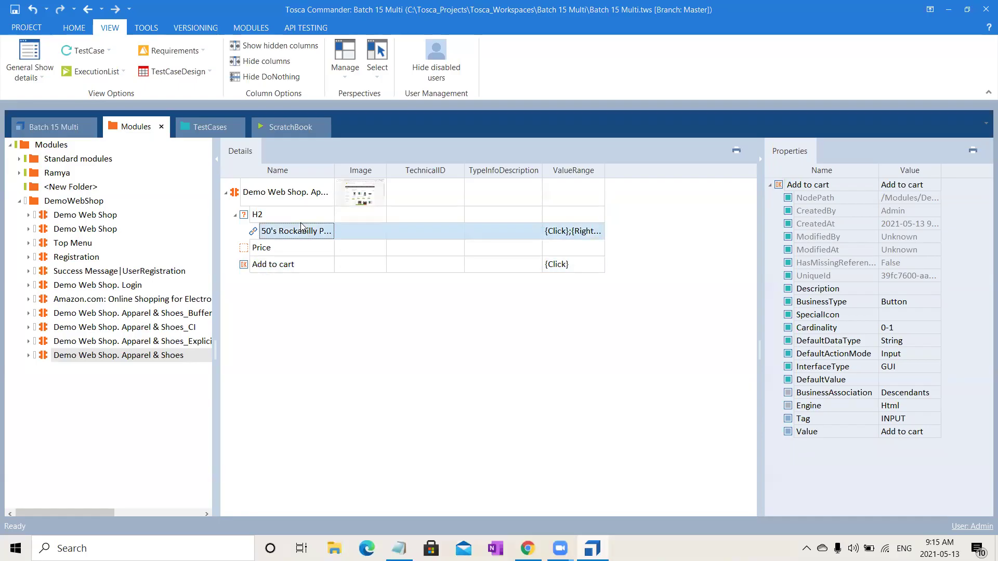
{"action": "left_click", "coordinate": [303, 216]}
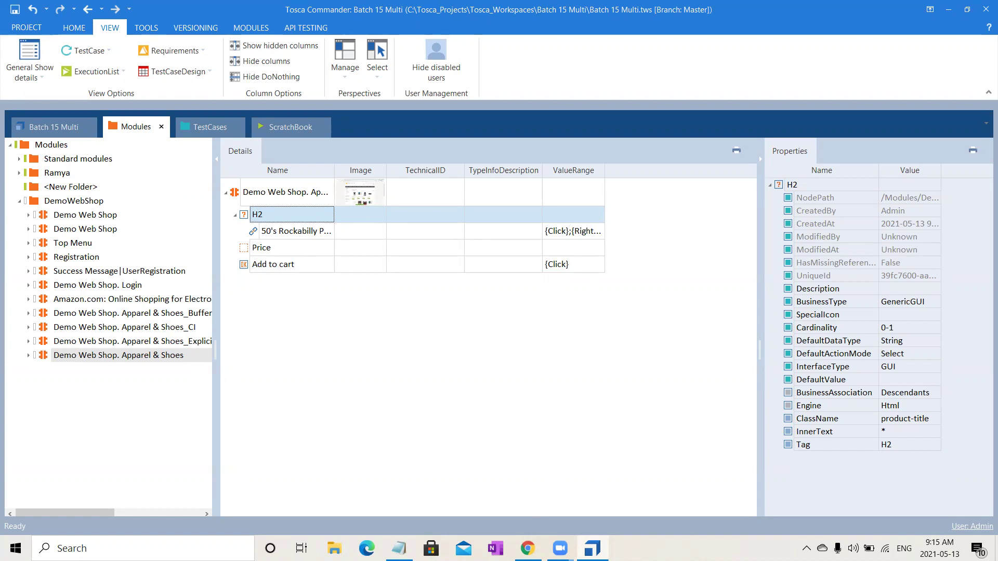
{"action": "key", "text": "alt+Tab"}
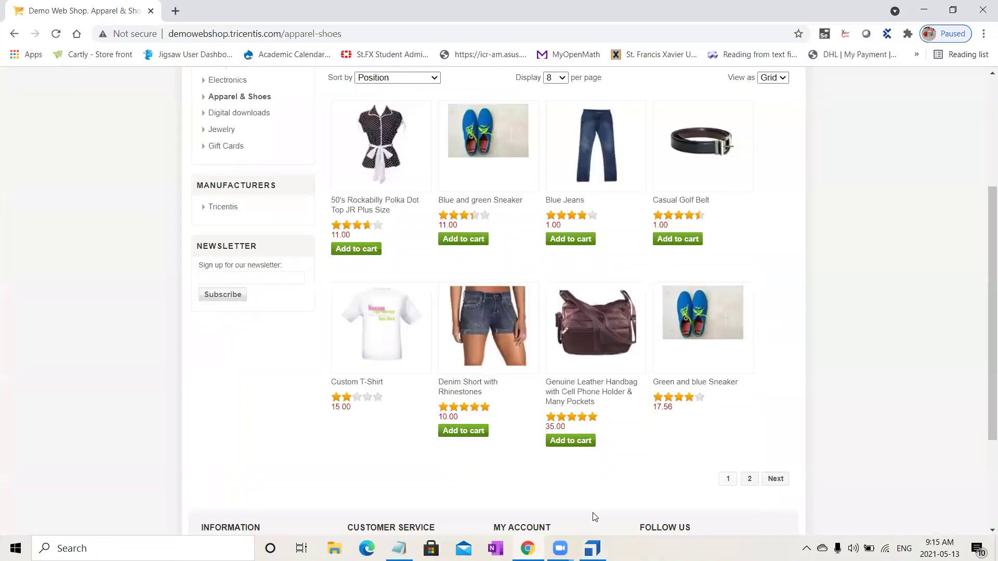
Recheck the module's Add to cart item in Tosca Commander, and display 12 products per page on the Apparel & Shoes shop page
{"action": "left_click", "coordinate": [560, 548]}
{"action": "key", "text": "alt+Tab"}
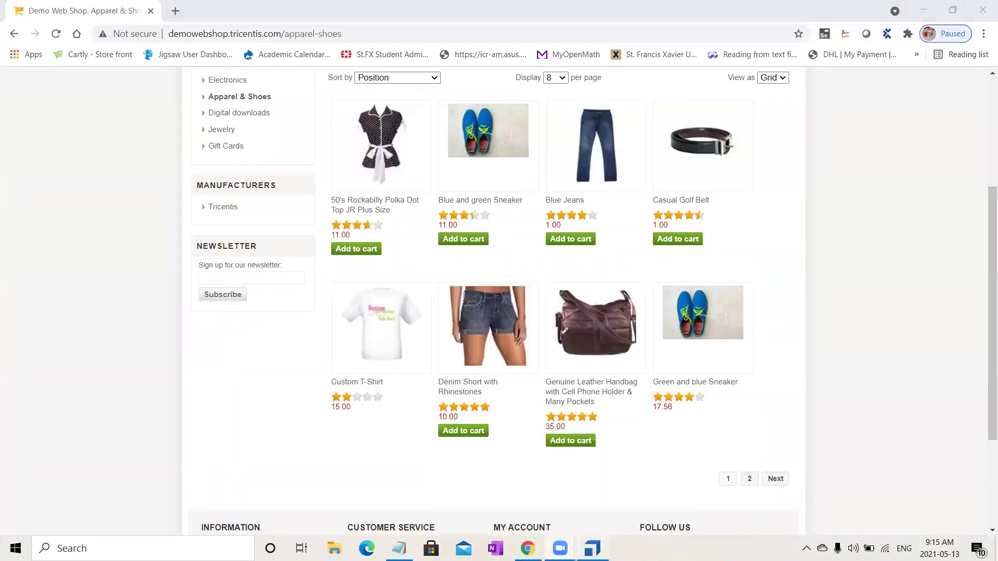
{"action": "left_click", "coordinate": [282, 267]}
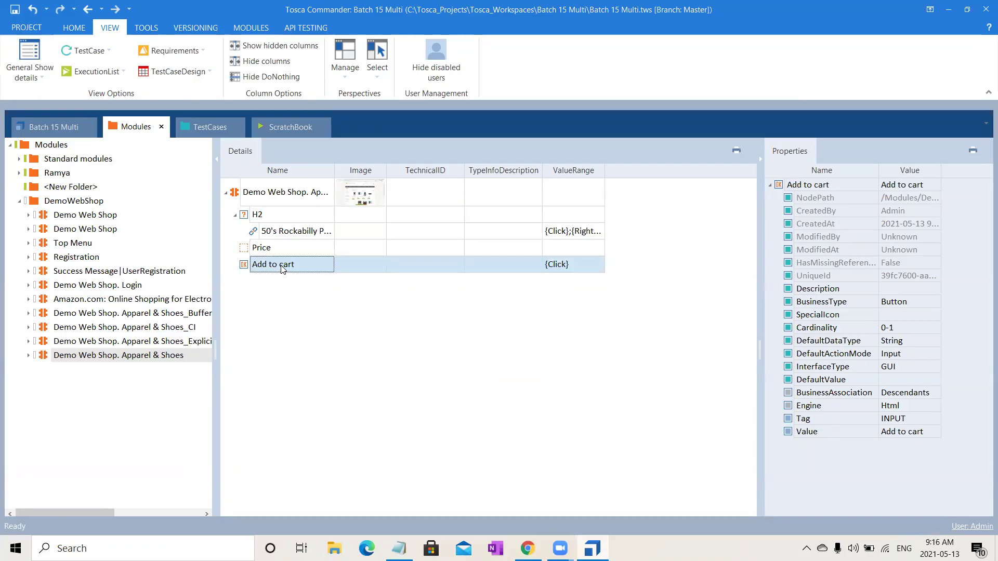
{"action": "left_click", "coordinate": [948, 9]}
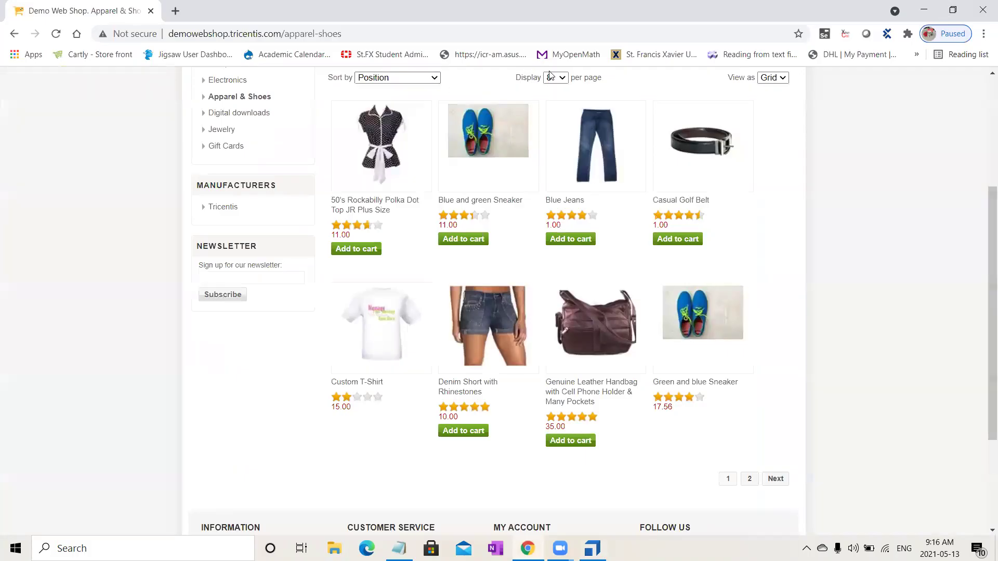
{"action": "left_click", "coordinate": [562, 82]}
{"action": "left_click", "coordinate": [554, 111]}
{"action": "left_click_drag", "start_coordinate": [983, 249], "coordinate": [984, 362]}
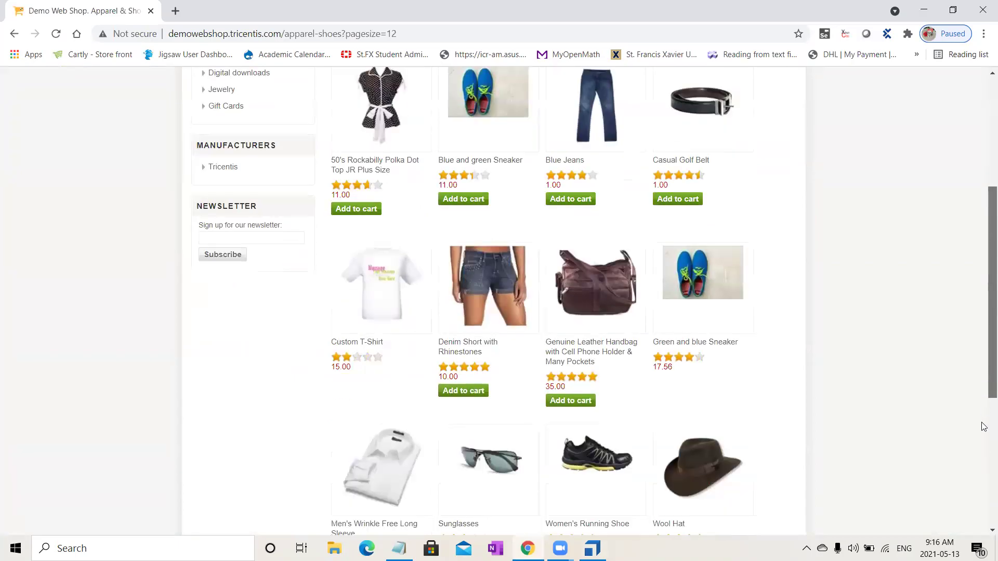
{"action": "scroll", "coordinate": [984, 380], "scroll_direction": "down", "scroll_amount": 1}
{"action": "scroll", "coordinate": [984, 338], "scroll_direction": "up", "scroll_amount": 2}
{"action": "mouse_move", "coordinate": [984, 349]}
{"action": "left_mouse_down"}
{"action": "mouse_move", "coordinate": [984, 458]}
{"action": "mouse_move", "coordinate": [984, 367]}
{"action": "left_mouse_up"}
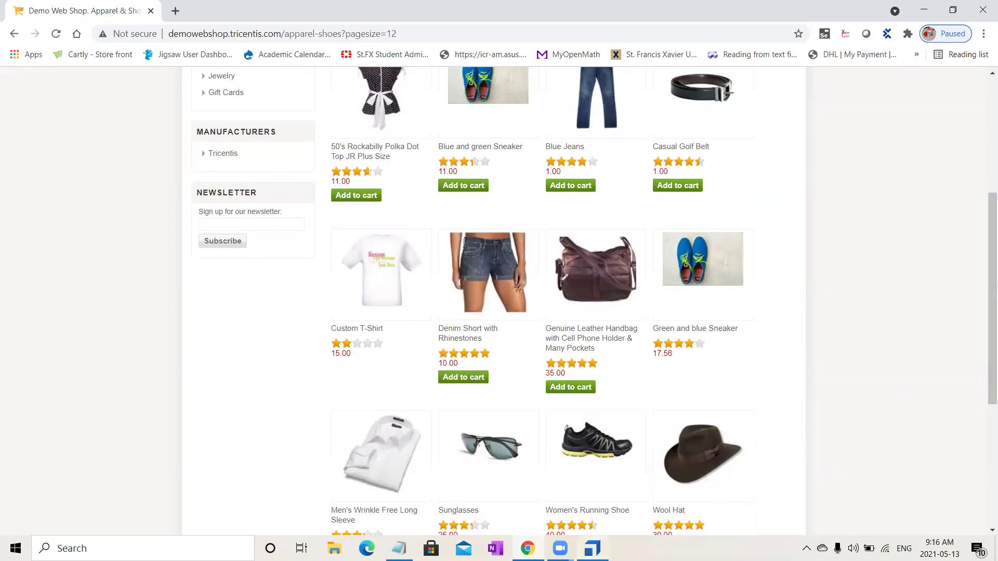
Return to Tosca Commander and create a new test case in the DemoWebShop folder from the Demo Web Shop. Apparel & Shoes module
{"action": "left_click", "coordinate": [593, 548]}
{"action": "left_click_drag", "start_coordinate": [90, 357], "coordinate": [86, 188]}
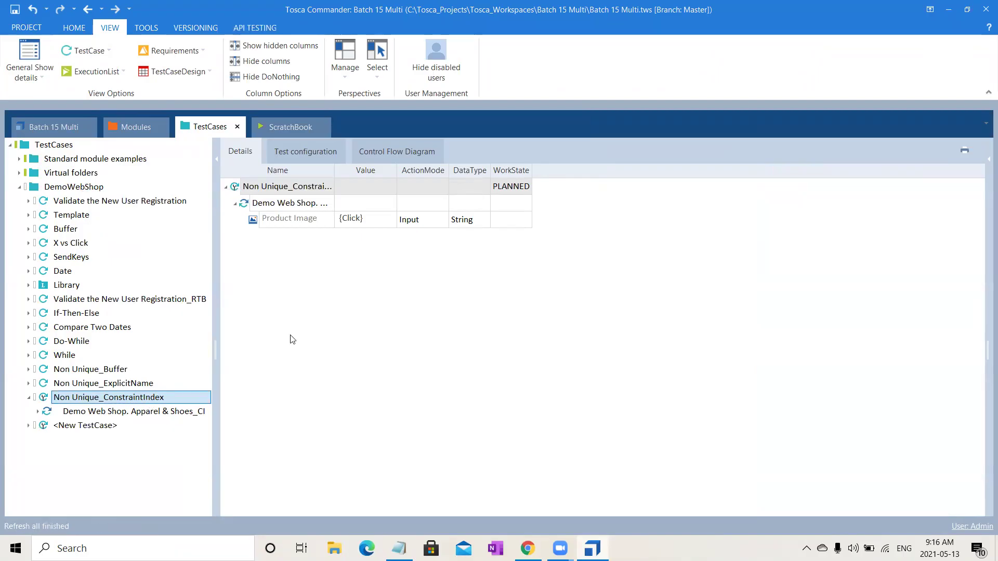
Set the WorkState of the Non Unique_ConstraintIndex test case to completed and collapse it
{"action": "left_click", "coordinate": [509, 186]}
{"action": "left_click", "coordinate": [509, 185]}
{"action": "type", "text": "c"}
{"action": "left_click", "coordinate": [436, 316]}
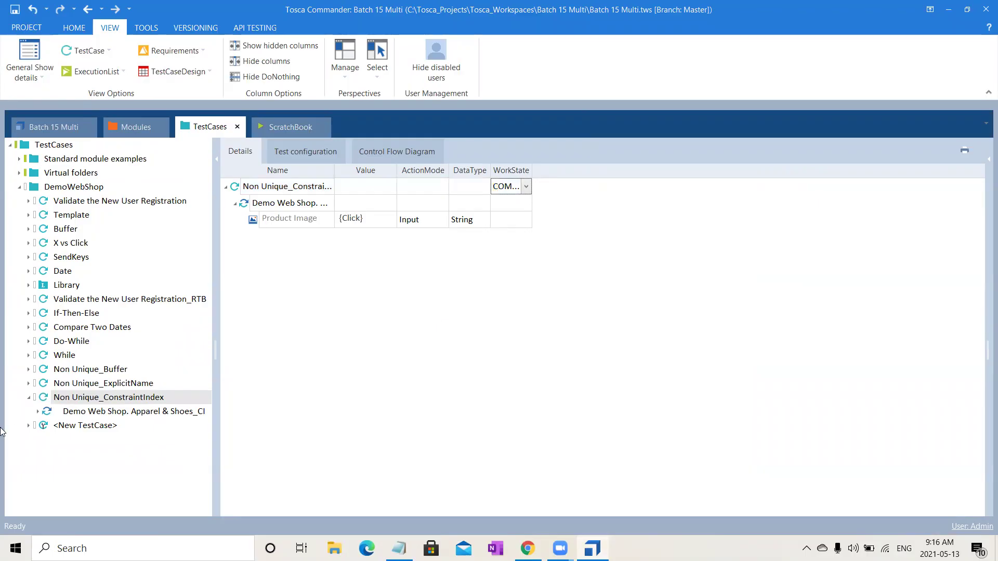
{"action": "left_click", "coordinate": [29, 397]}
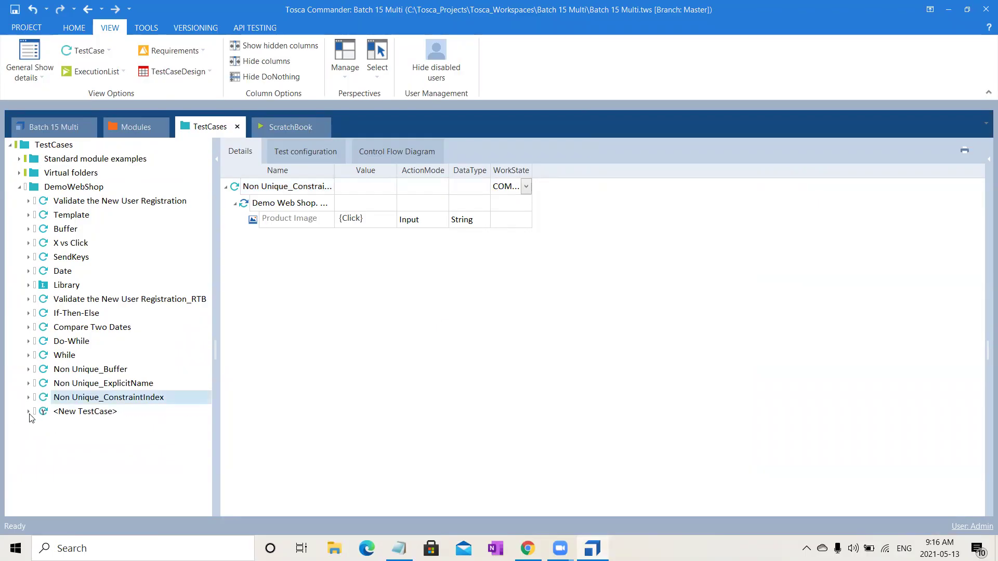
In the new test case's Demo Web Shop. Apparel & Shoes step, set the Add to cart value to property ResultCount with Number
{"action": "left_click", "coordinate": [29, 412]}
{"action": "left_click", "coordinate": [121, 426]}
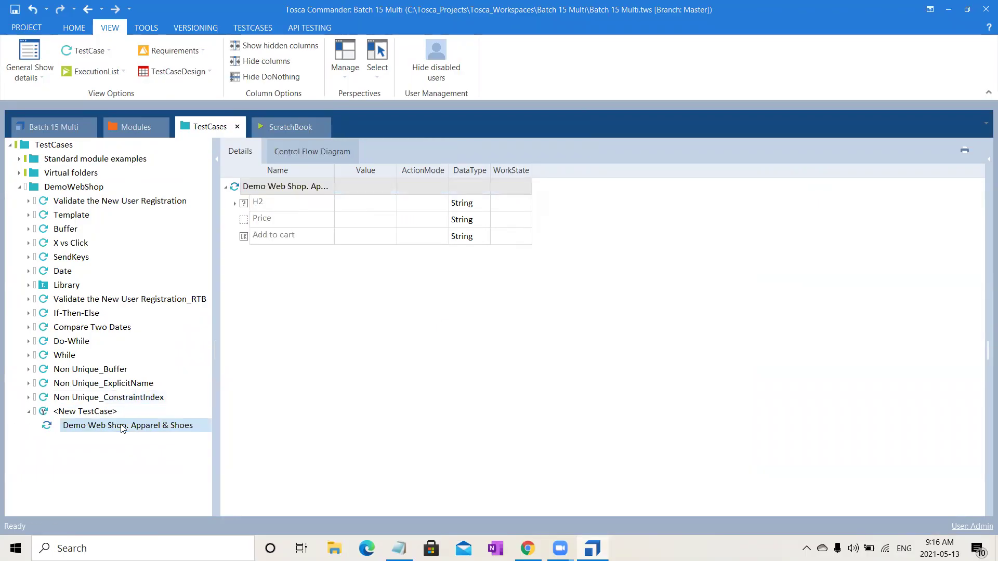
{"action": "left_click", "coordinate": [268, 204]}
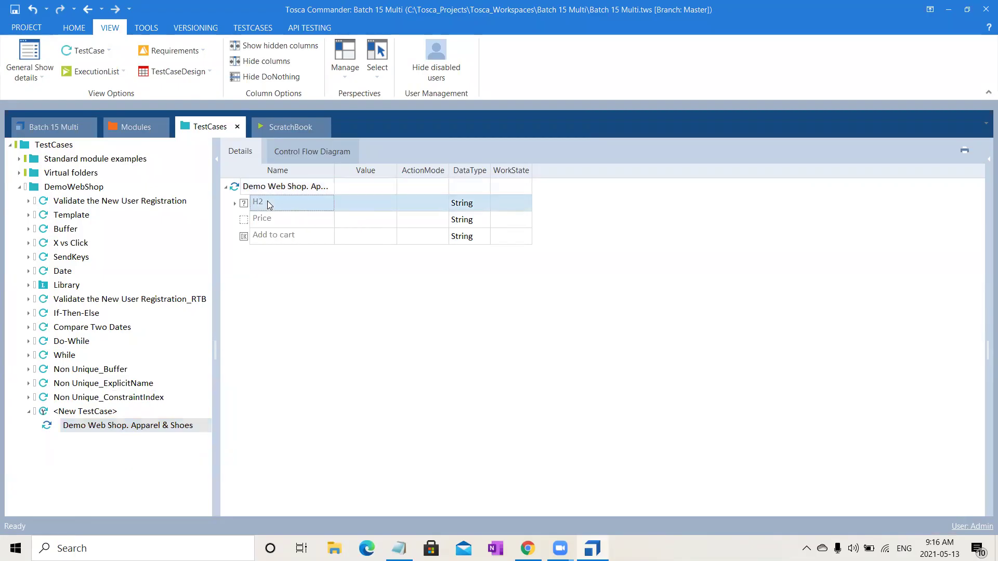
{"action": "left_click", "coordinate": [361, 242]}
{"action": "left_click", "coordinate": [362, 243]}
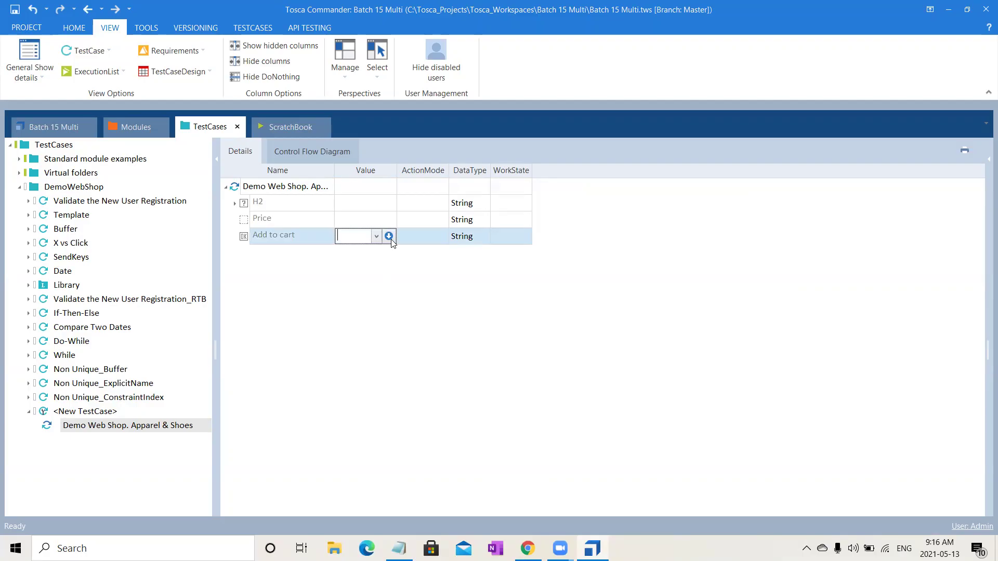
{"action": "left_click", "coordinate": [390, 236]}
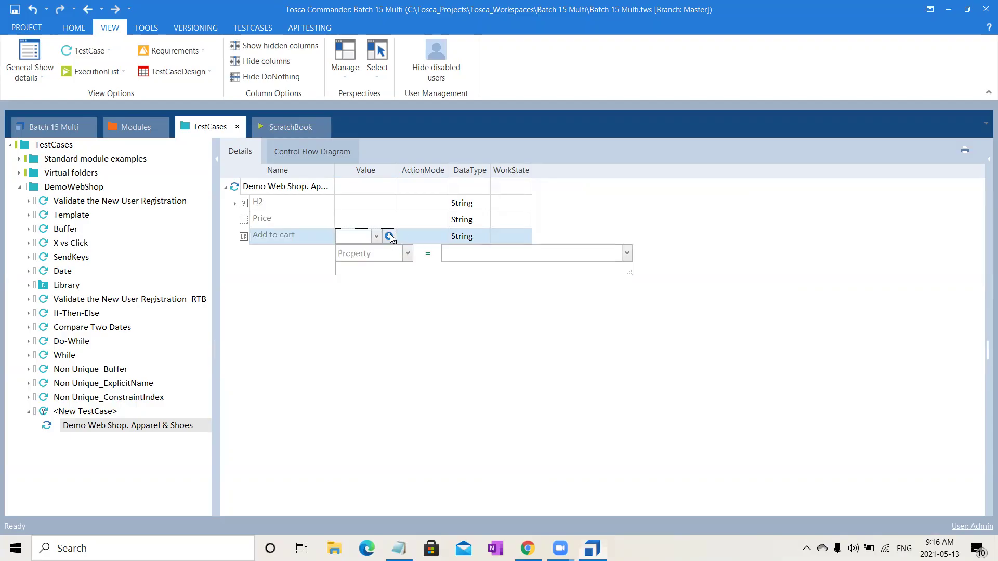
{"action": "left_click", "coordinate": [408, 253]}
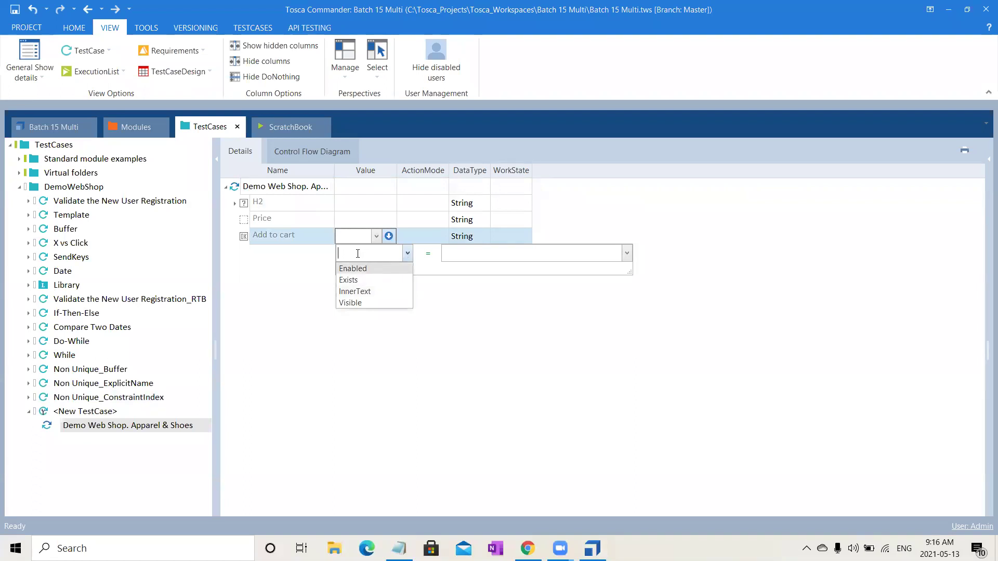
{"action": "type", "text": "ResultCount"}
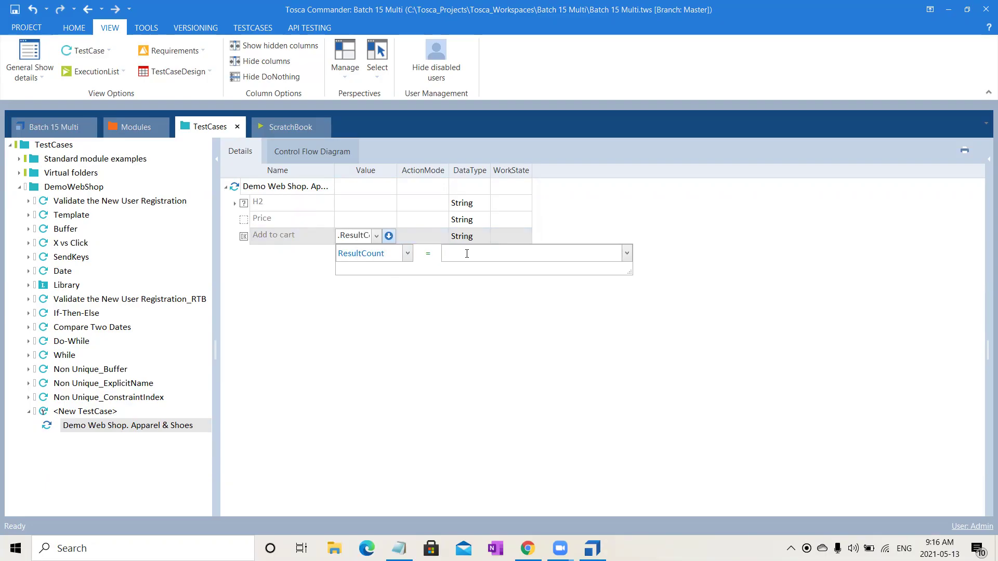
{"action": "type", "text": "Number"}
{"action": "key", "text": "Return"}
Set the ActionMode of Add to cart to Buffer
{"action": "left_click", "coordinate": [435, 251]}
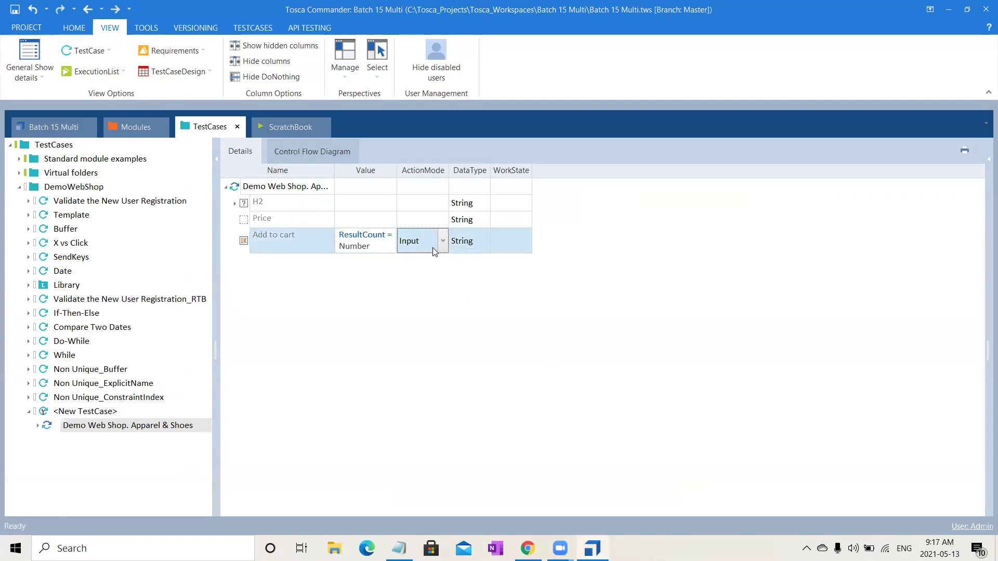
{"action": "type", "text": "Buffer"}
{"action": "left_click", "coordinate": [426, 261]}
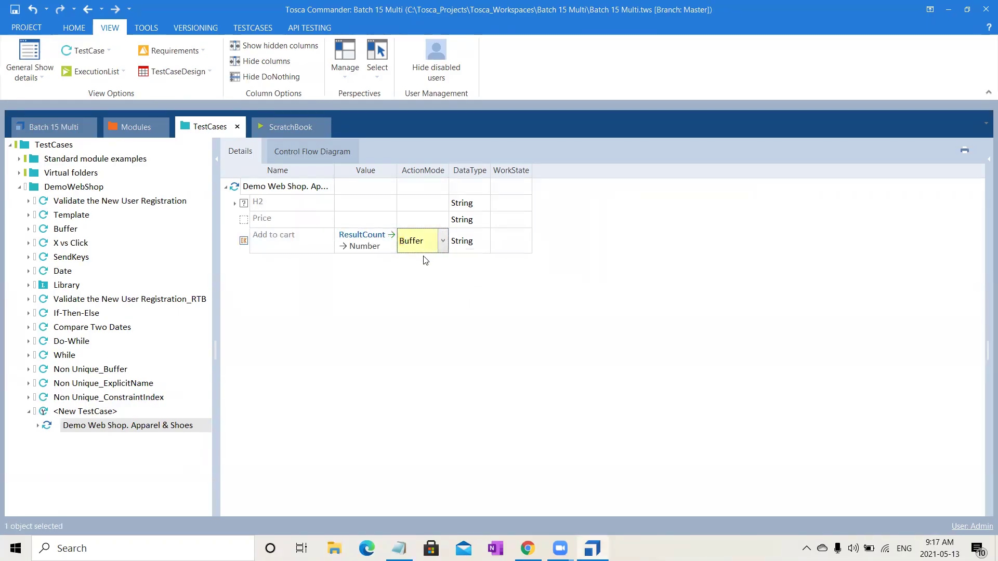
Run the Demo Web Shop. Apparel & Shoes test step in ScratchBook and open the full log info for Add to cart
{"action": "left_click", "coordinate": [277, 192]}
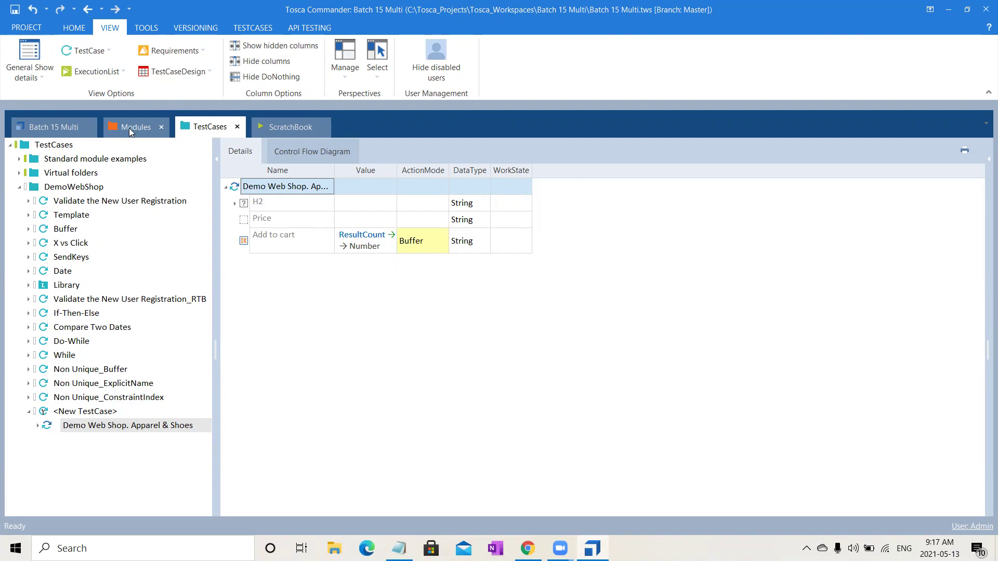
{"action": "left_click", "coordinate": [254, 27]}
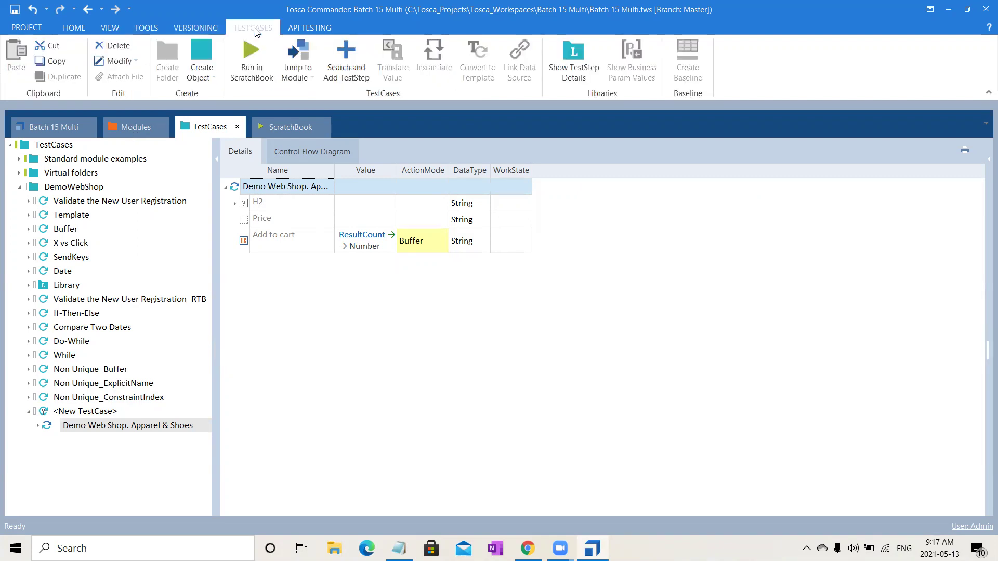
{"action": "left_click", "coordinate": [259, 59]}
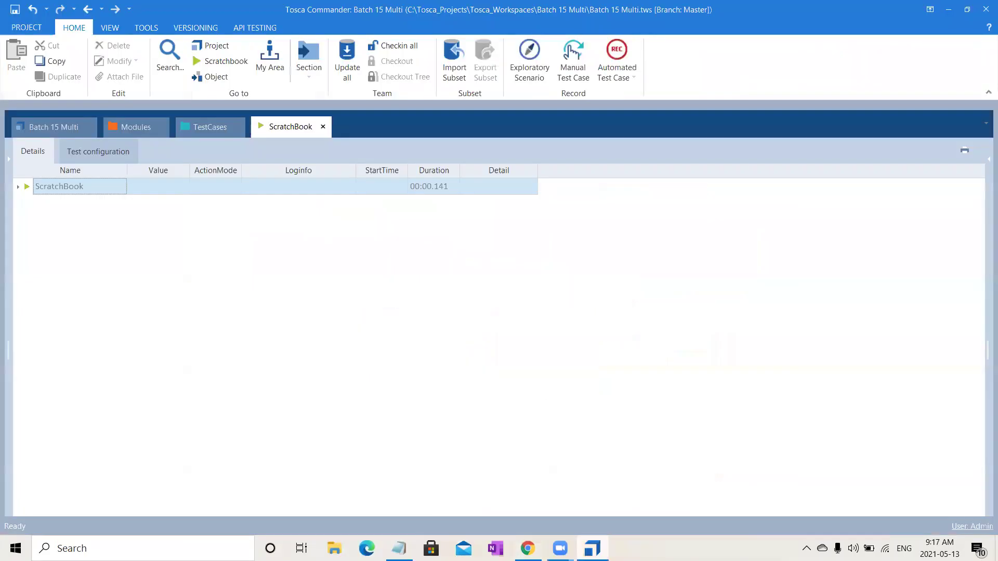
{"action": "left_click", "coordinate": [18, 187]}
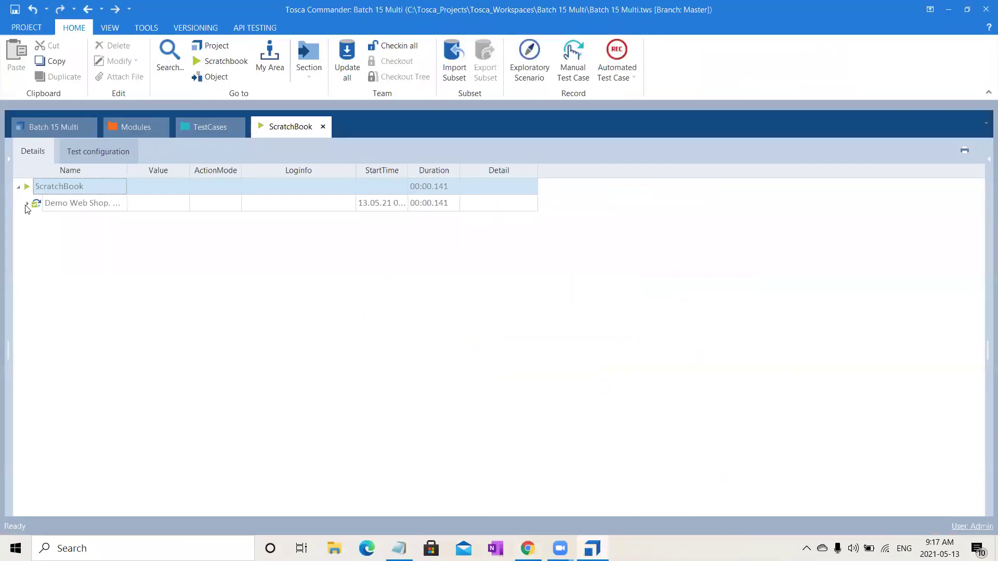
{"action": "left_click", "coordinate": [26, 203]}
{"action": "left_click", "coordinate": [331, 219]}
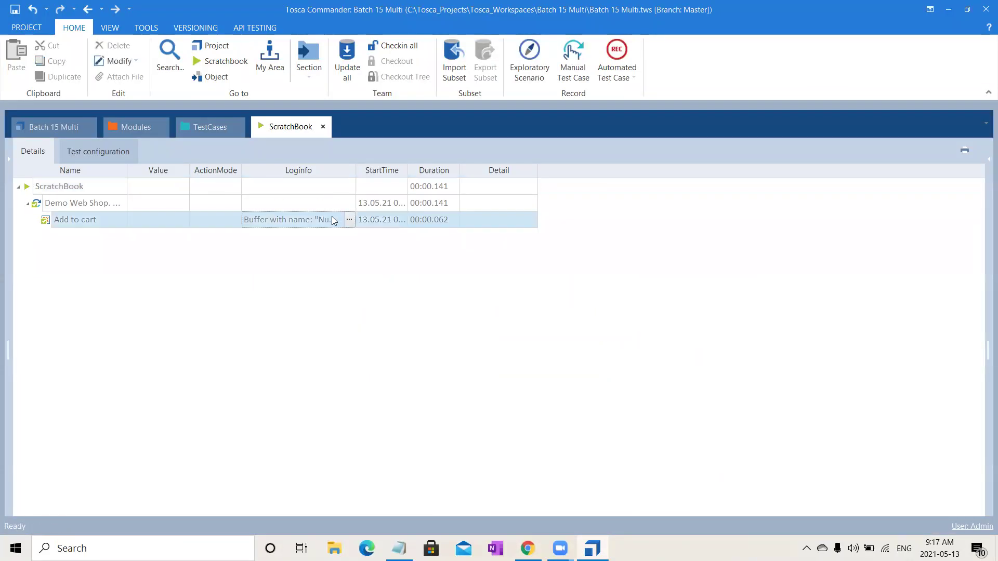
{"action": "left_click", "coordinate": [348, 221]}
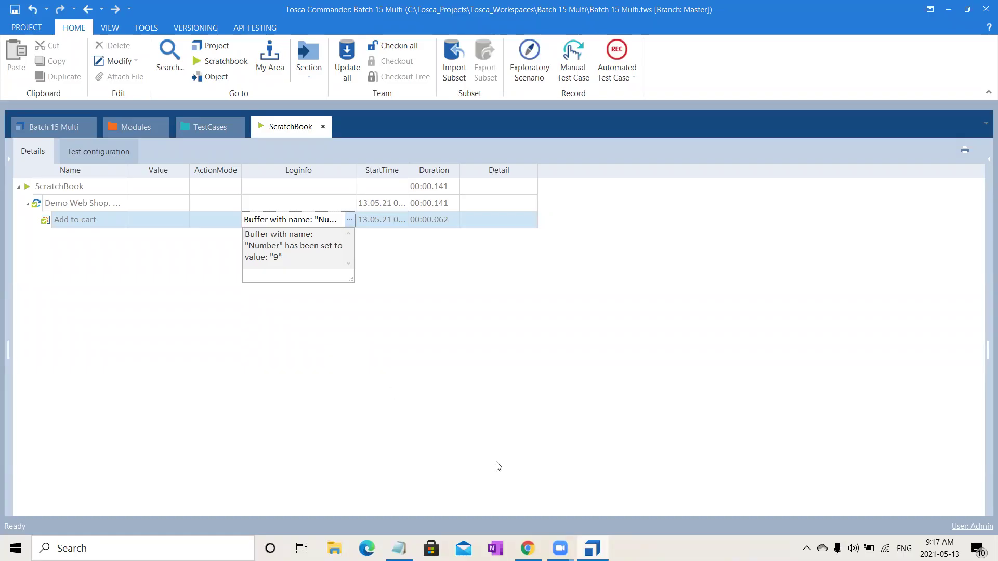
Compare the buffered result count with the Add to cart buttons on the shop page, and return to Tosca Commander
{"action": "mouse_move", "coordinate": [528, 549]}
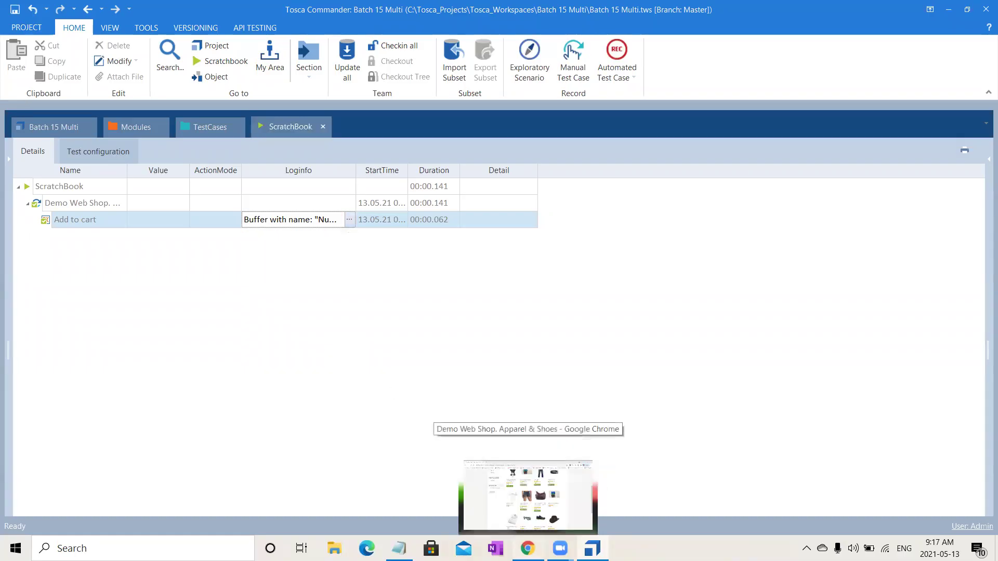
{"action": "left_click", "coordinate": [528, 494]}
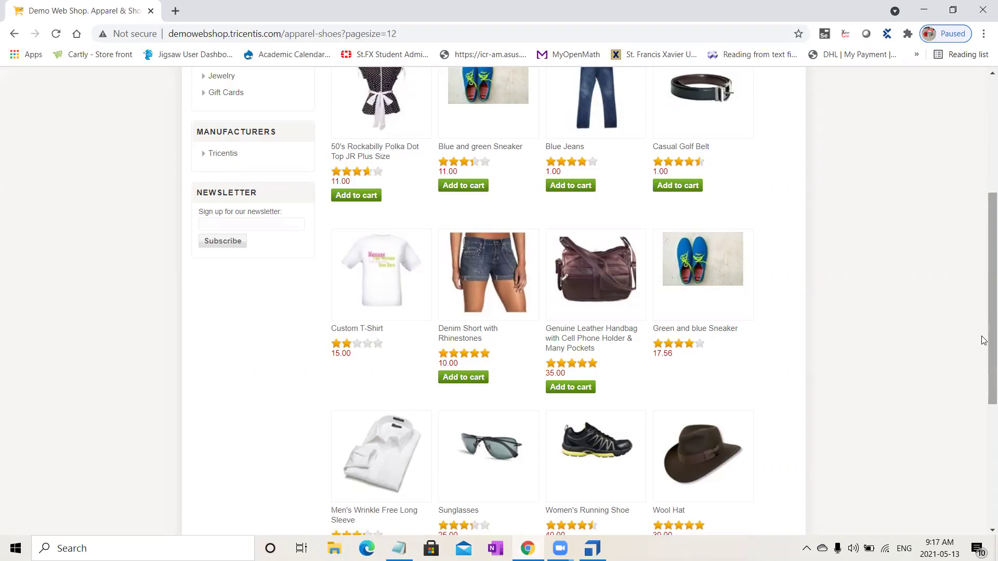
{"action": "scroll", "coordinate": [984, 323], "scroll_direction": "up", "scroll_amount": 2}
{"action": "scroll", "coordinate": [984, 277], "scroll_direction": "down", "scroll_amount": 4}
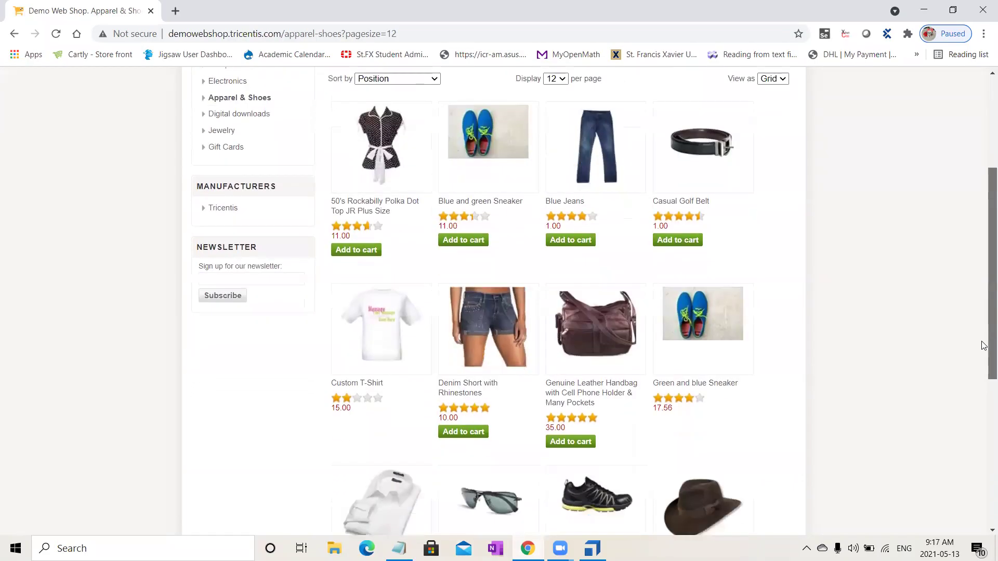
{"action": "scroll", "coordinate": [984, 330], "scroll_direction": "up", "scroll_amount": 3}
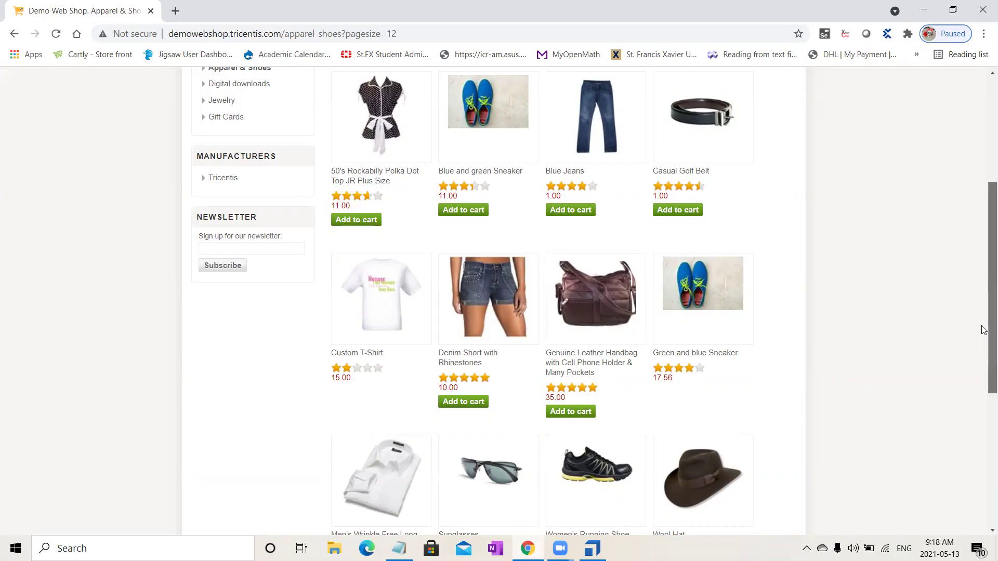
{"action": "scroll", "coordinate": [984, 323], "scroll_direction": "up", "scroll_amount": 3}
{"action": "scroll", "coordinate": [984, 327], "scroll_direction": "down", "scroll_amount": 4}
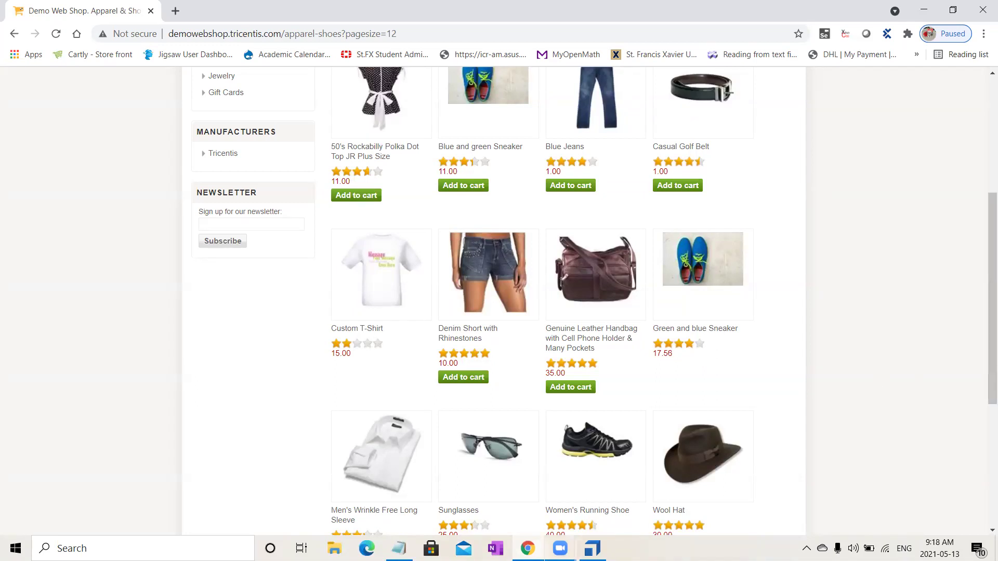
{"action": "mouse_move", "coordinate": [560, 549]}
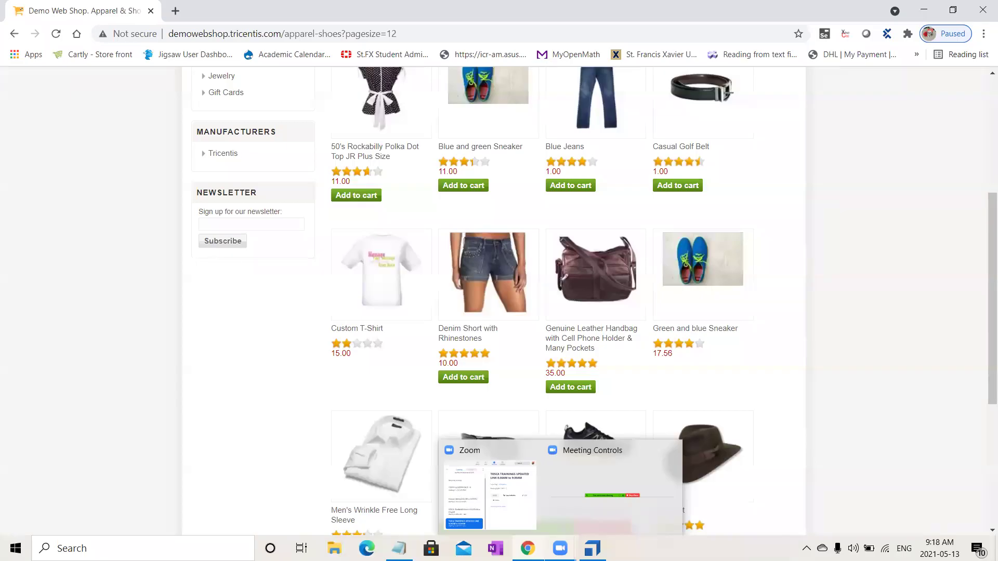
{"action": "mouse_move", "coordinate": [592, 549]}
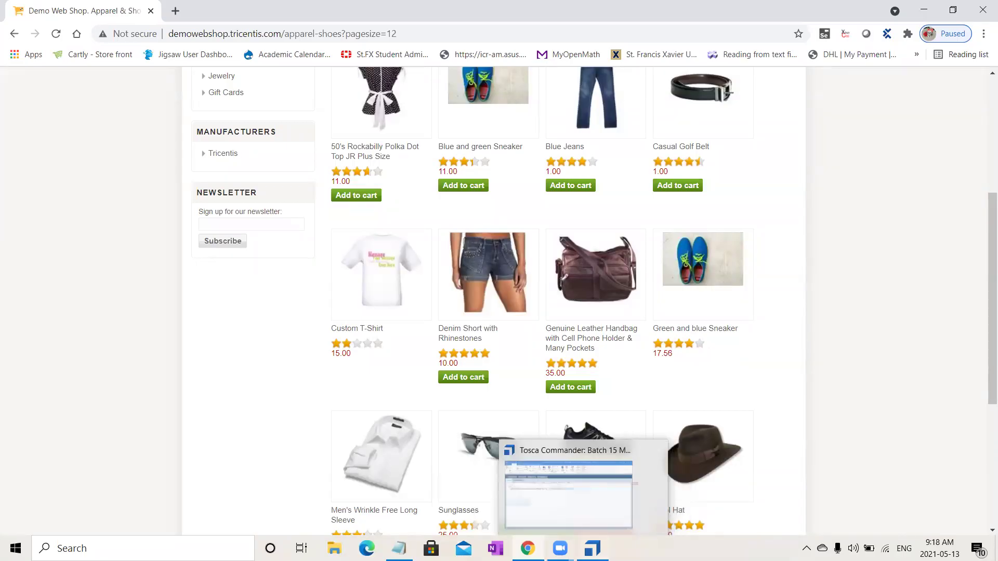
{"action": "left_click", "coordinate": [511, 468]}
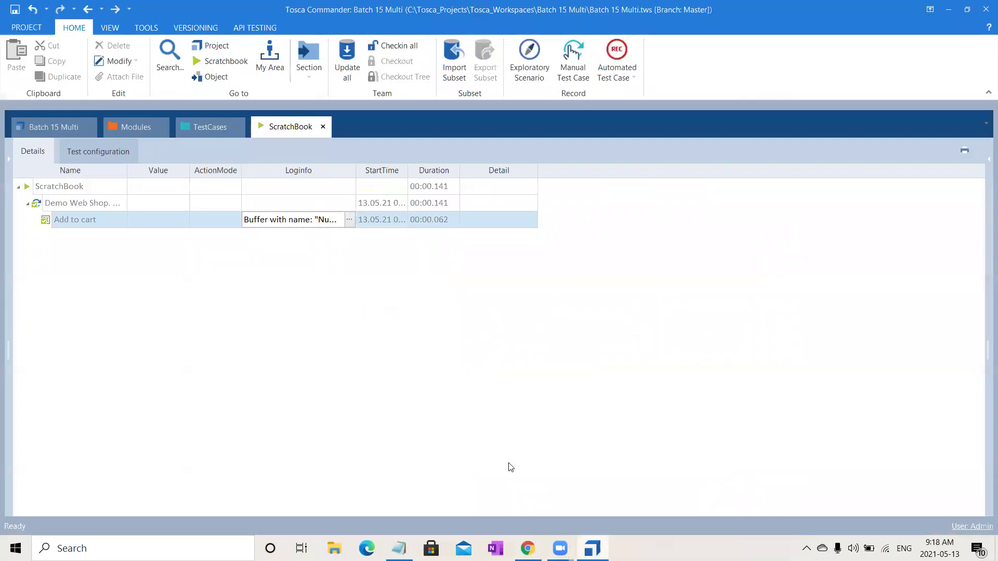
Add the Demo Web Shop. Apparel & Shoes module to the new test case as a second test step, and return to the modules
{"action": "left_click", "coordinate": [204, 126]}
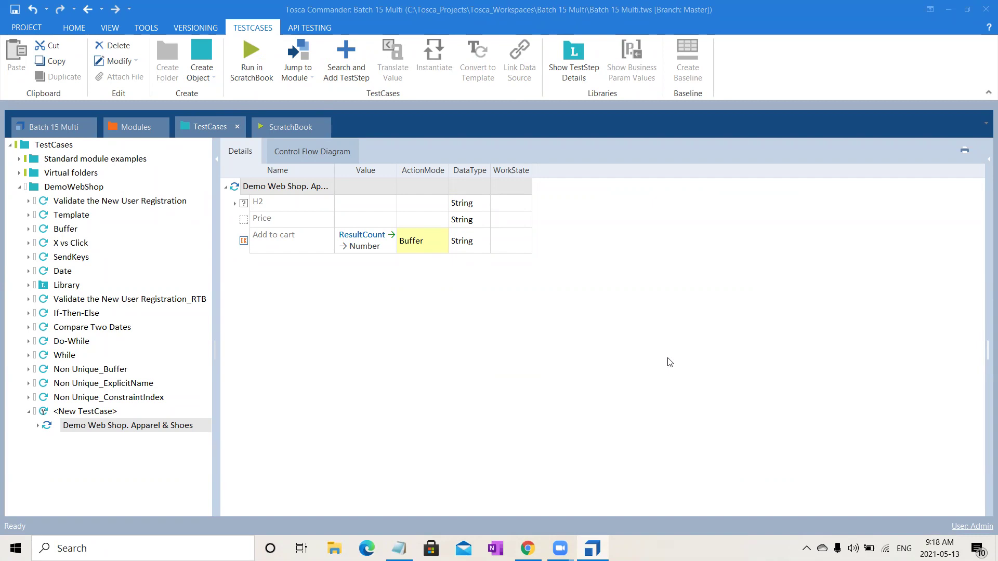
{"action": "left_click", "coordinate": [276, 248]}
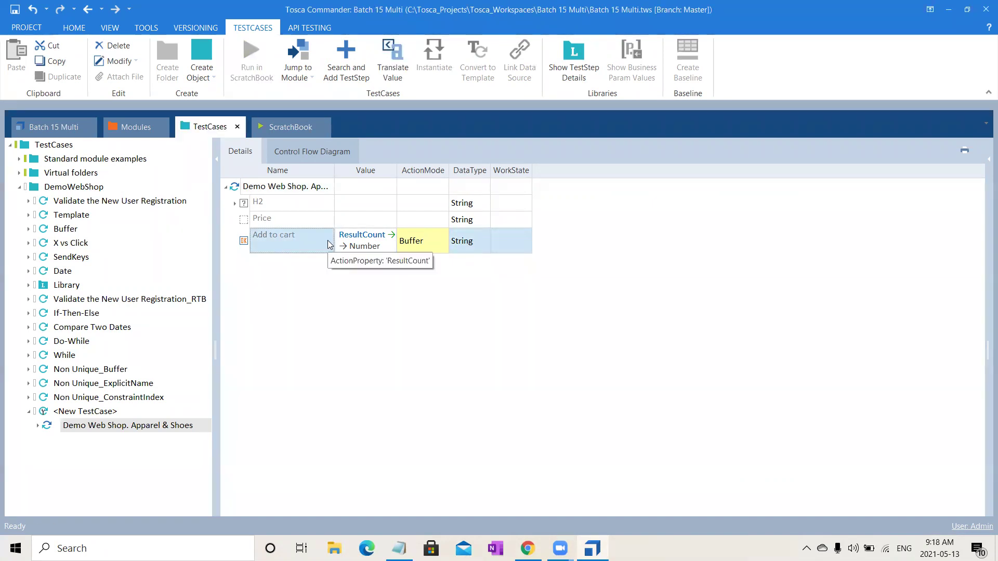
{"action": "left_click", "coordinate": [127, 126]}
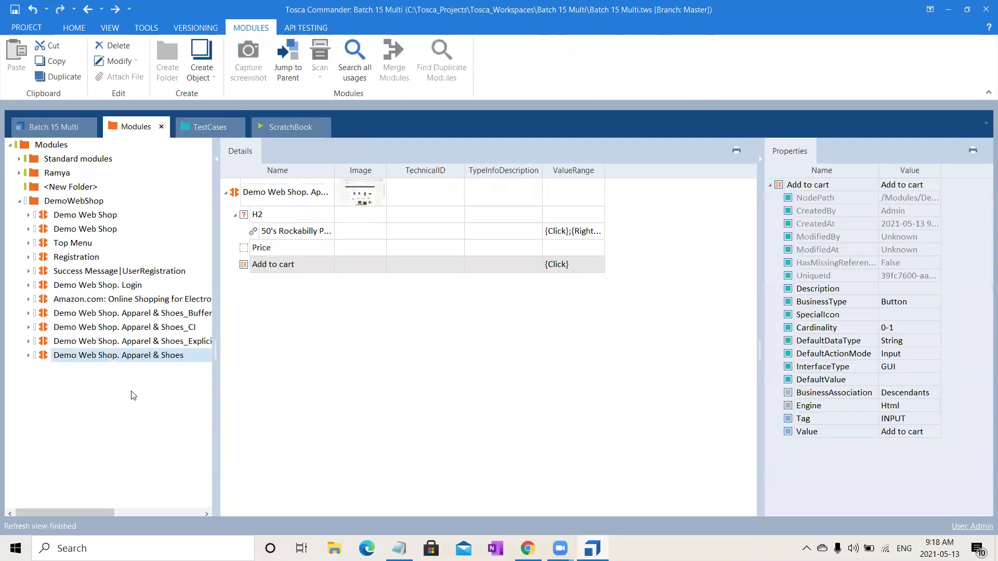
{"action": "left_click_drag", "start_coordinate": [101, 358], "coordinate": [95, 413]}
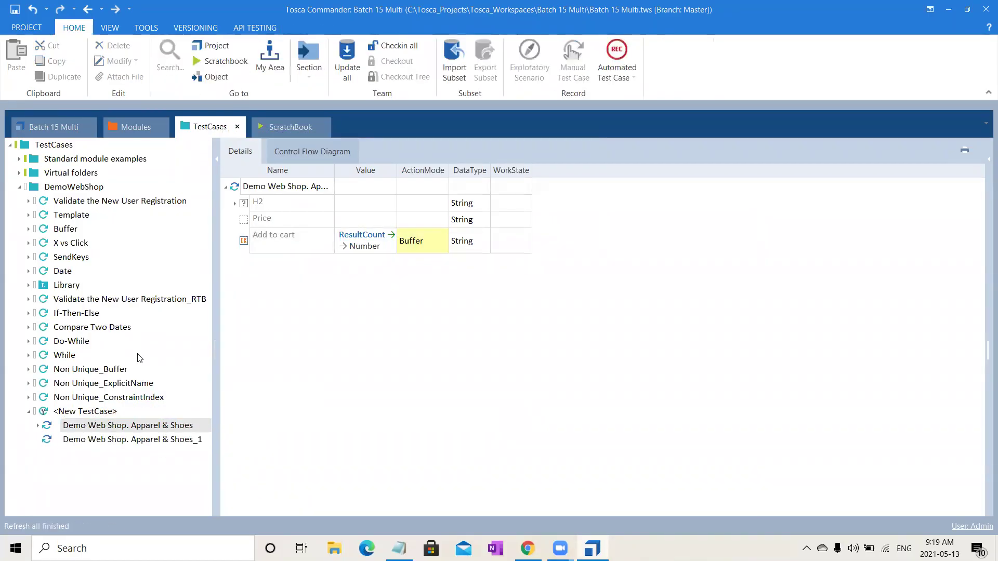
{"action": "left_click", "coordinate": [136, 128]}
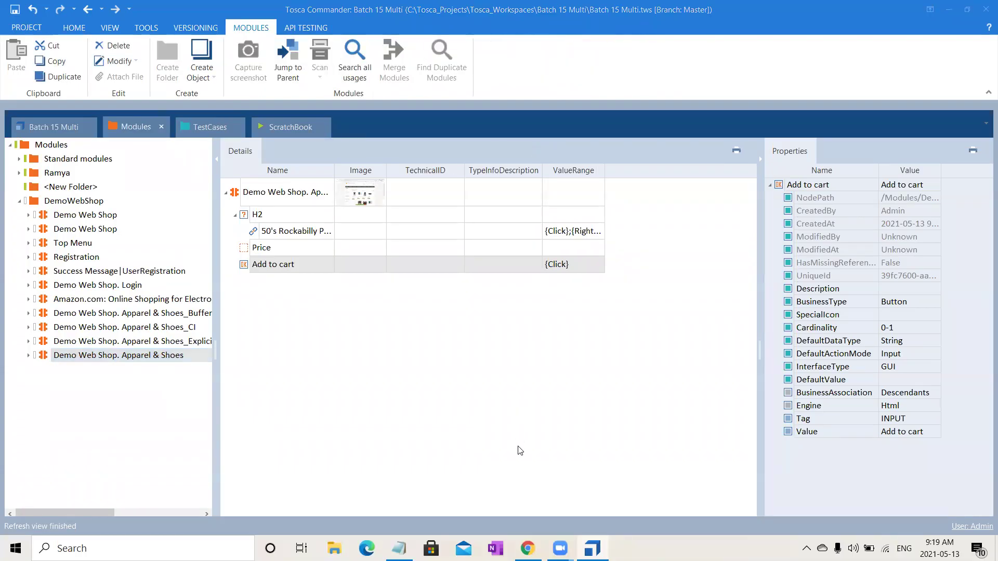
Set the InnerText property of the Price attribute to 11.00 and return to the test cases
{"action": "left_click", "coordinate": [292, 254]}
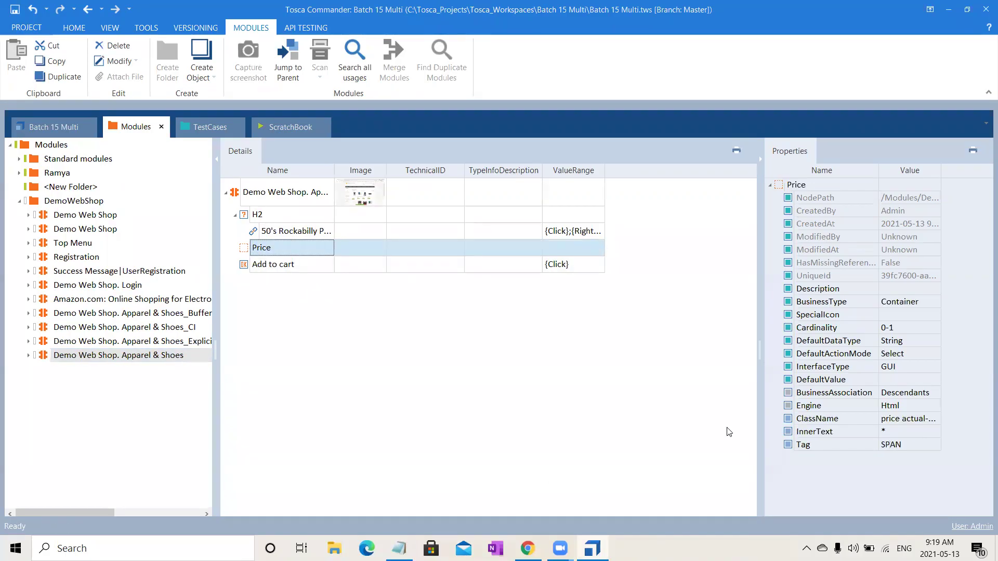
{"action": "left_click", "coordinate": [908, 432]}
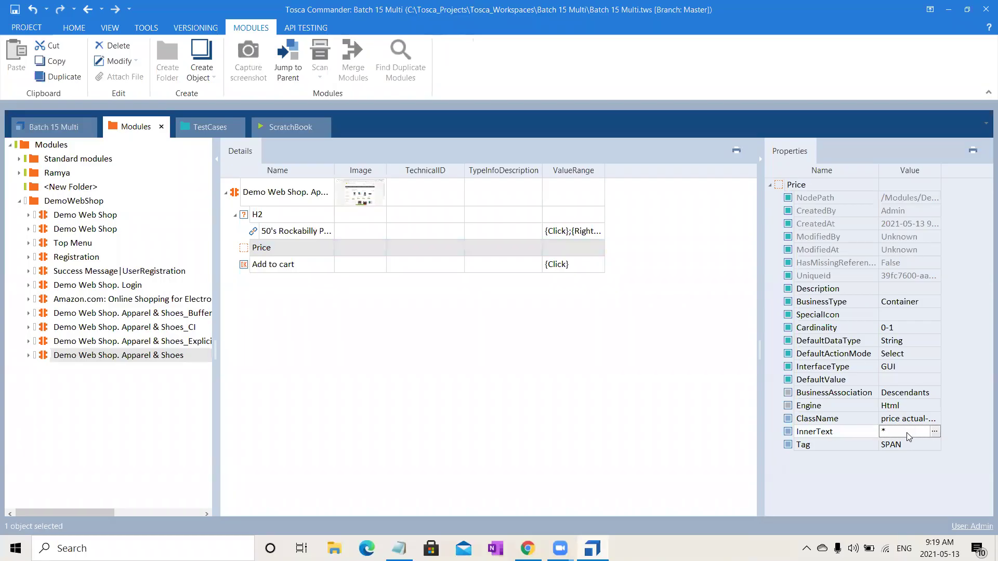
{"action": "key", "text": "ctrl+a"}
{"action": "type", "text": "11.00"}
{"action": "left_click", "coordinate": [532, 448]}
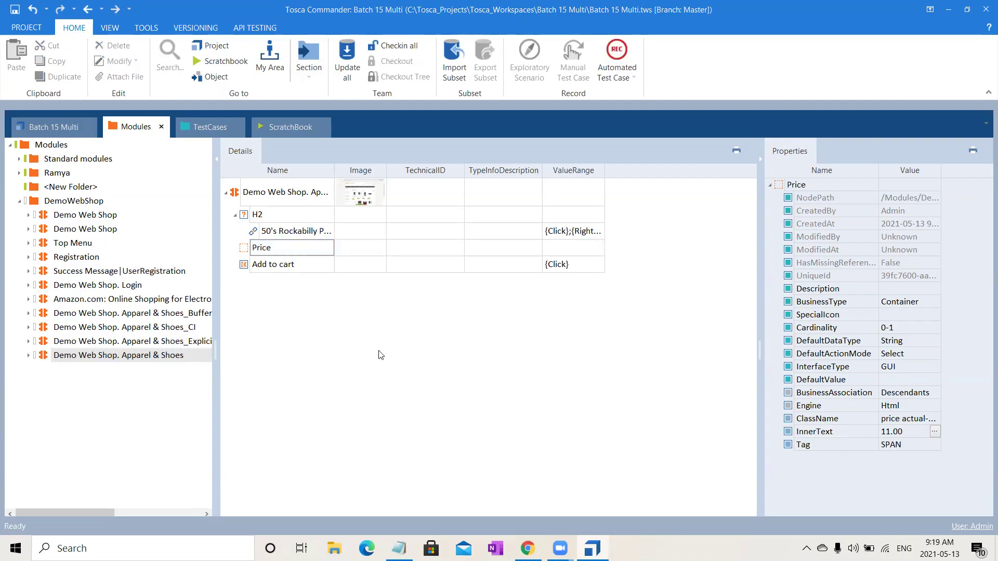
{"action": "left_click", "coordinate": [216, 127]}
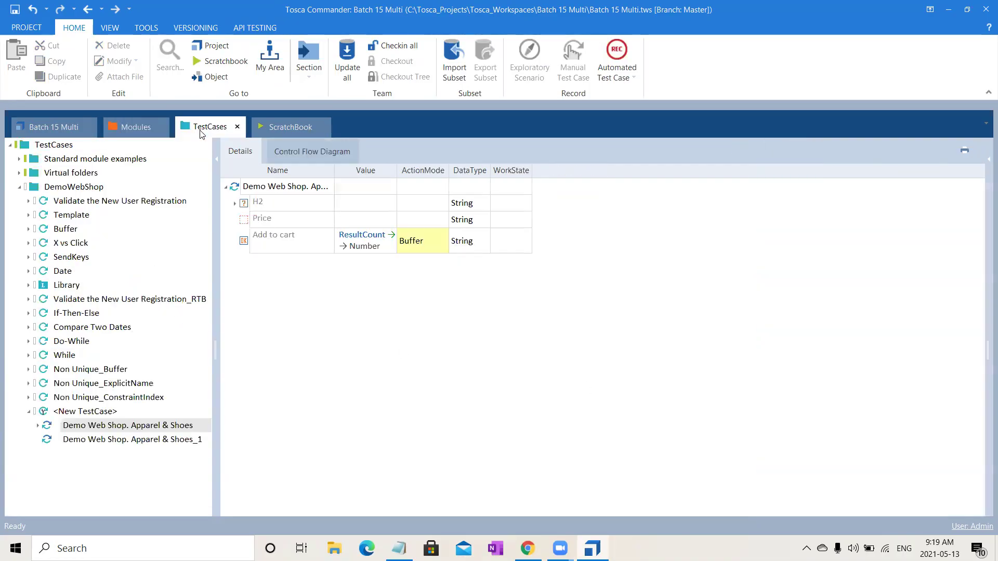
{"action": "double_click", "coordinate": [312, 240]}
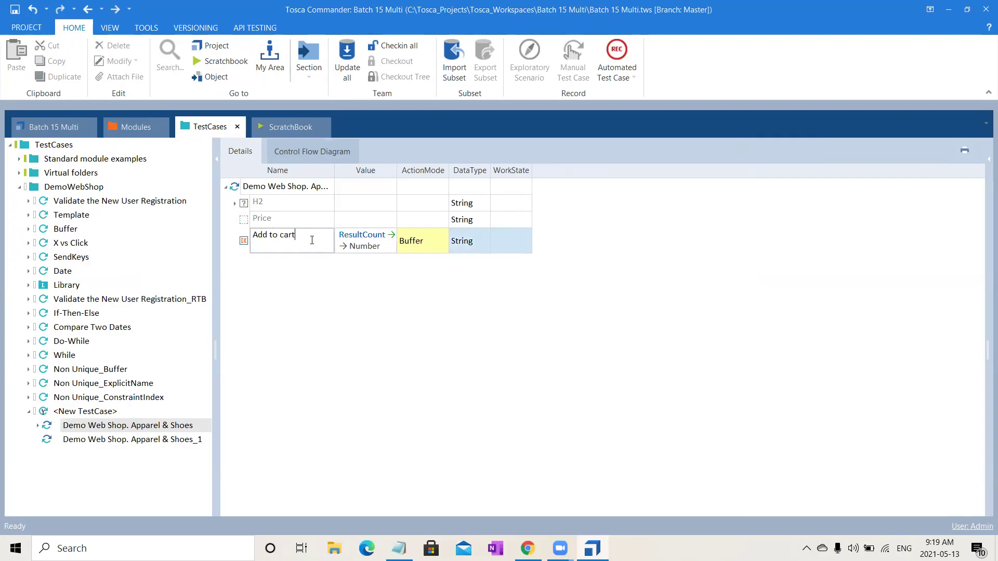
{"action": "left_click", "coordinate": [376, 252]}
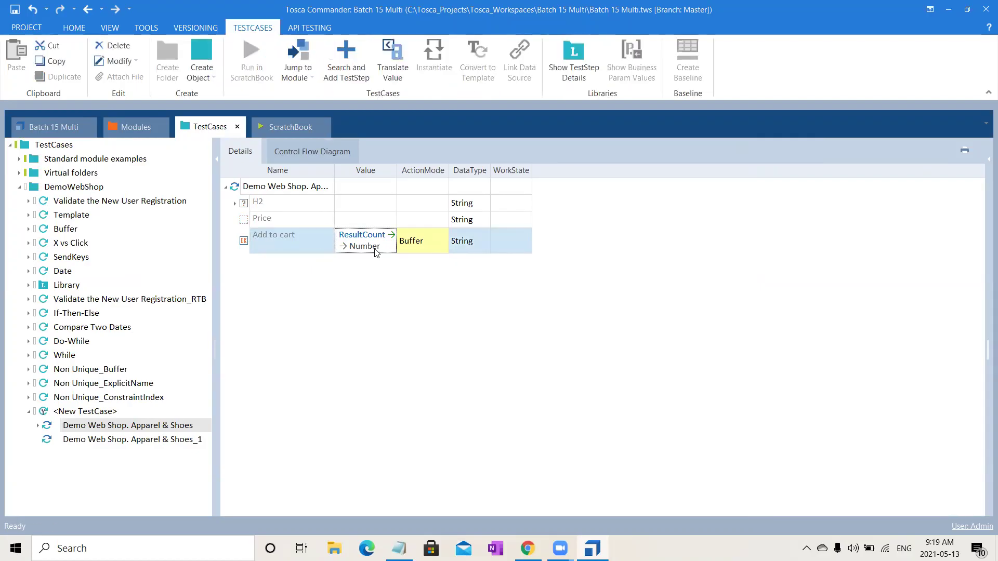
{"action": "key", "text": "ctrl+z"}
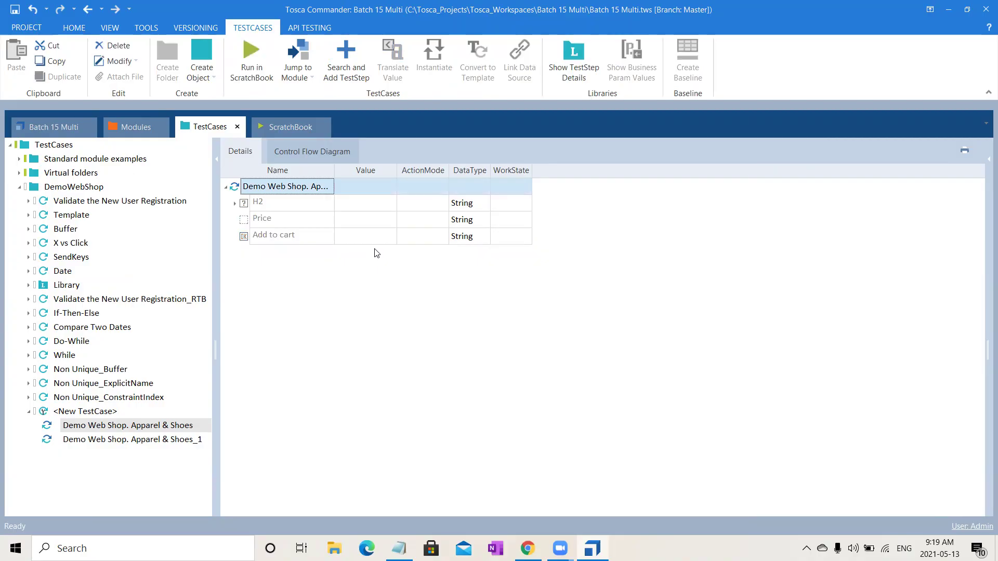
{"action": "key", "text": "ctrl+y"}
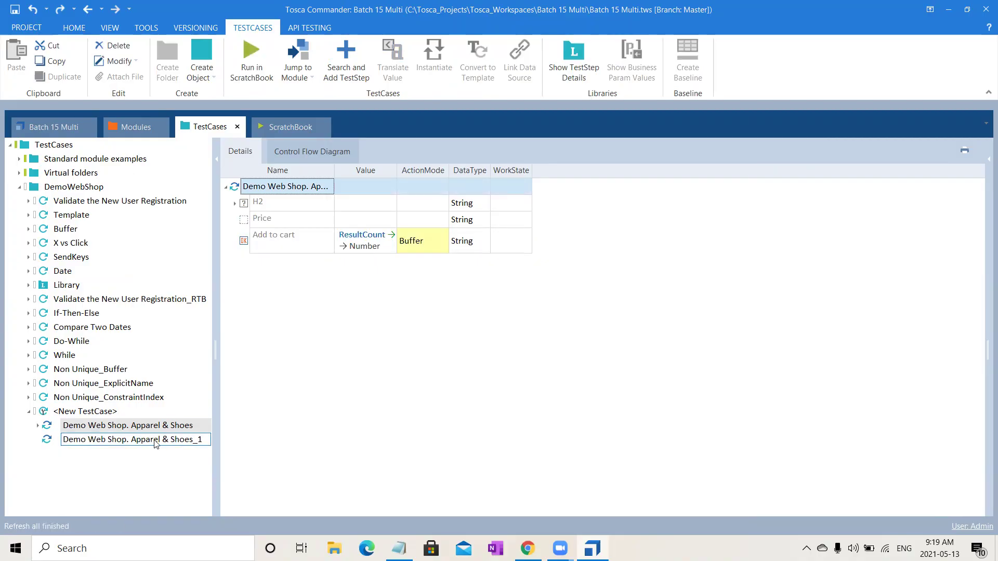
In the Demo Web Shop. Apparel & Shoes_1 test step, buffer the ResultCount of Price under the name Test
{"action": "left_click", "coordinate": [162, 440]}
{"action": "left_click", "coordinate": [378, 221]}
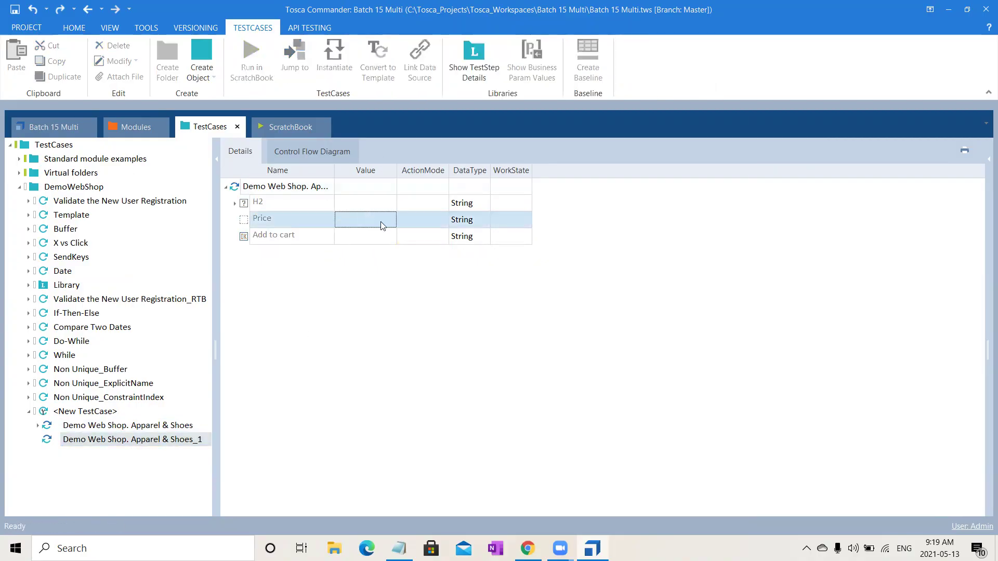
{"action": "left_click", "coordinate": [388, 221]}
{"action": "type", "text": "R"}
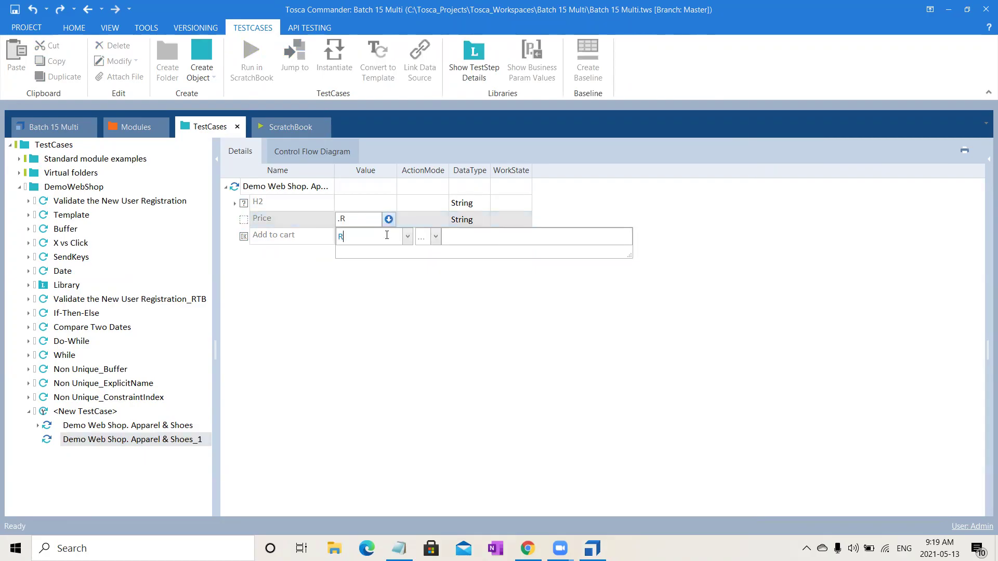
{"action": "type", "text": "esultCount Test"}
{"action": "key", "text": "Return"}
{"action": "left_click", "coordinate": [411, 225]}
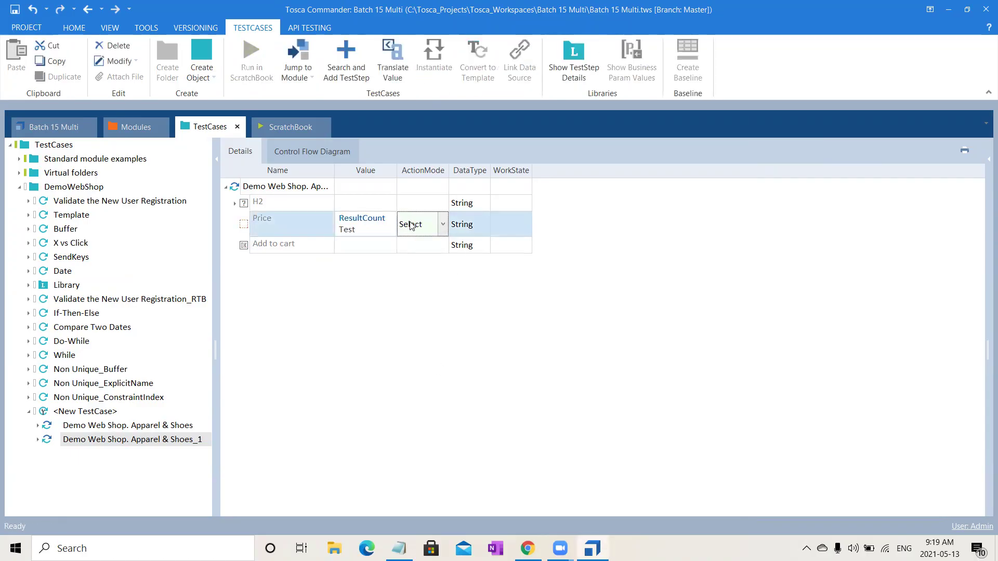
{"action": "type", "text": "Buffer"}
{"action": "key", "text": "Return"}
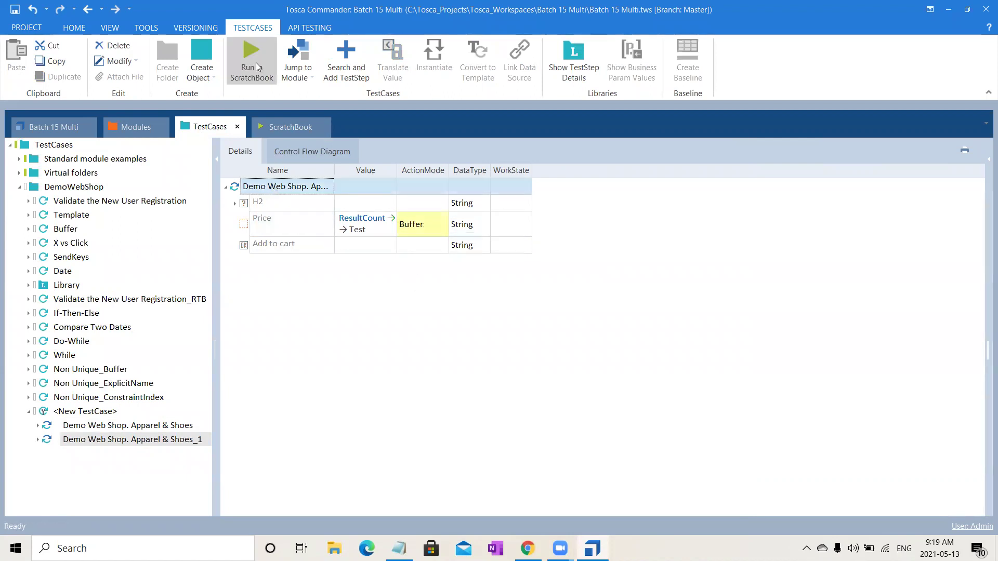
Run the Demo Web Shop. Apparel & Shoes_1 test step in ScratchBook and read the full log info for Price
{"action": "left_click", "coordinate": [255, 66]}
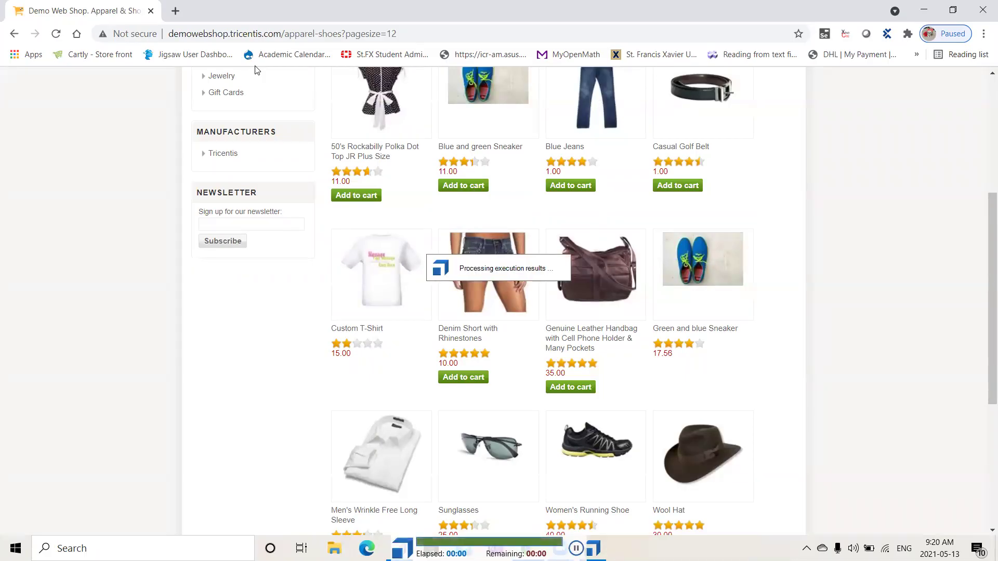
{"action": "left_click_drag", "start_coordinate": [988, 345], "coordinate": [983, 390]}
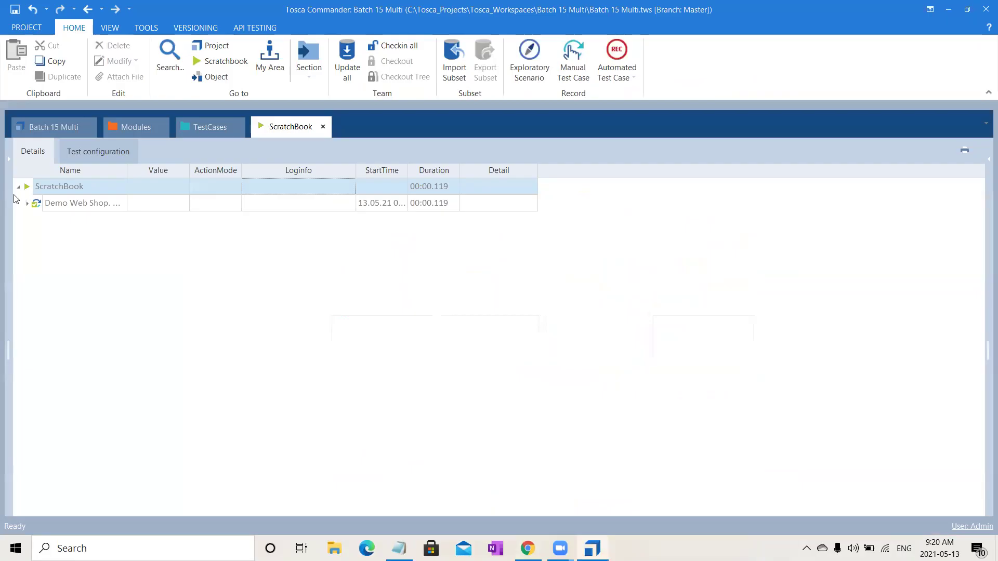
{"action": "left_click", "coordinate": [32, 207]}
{"action": "left_click", "coordinate": [28, 205]}
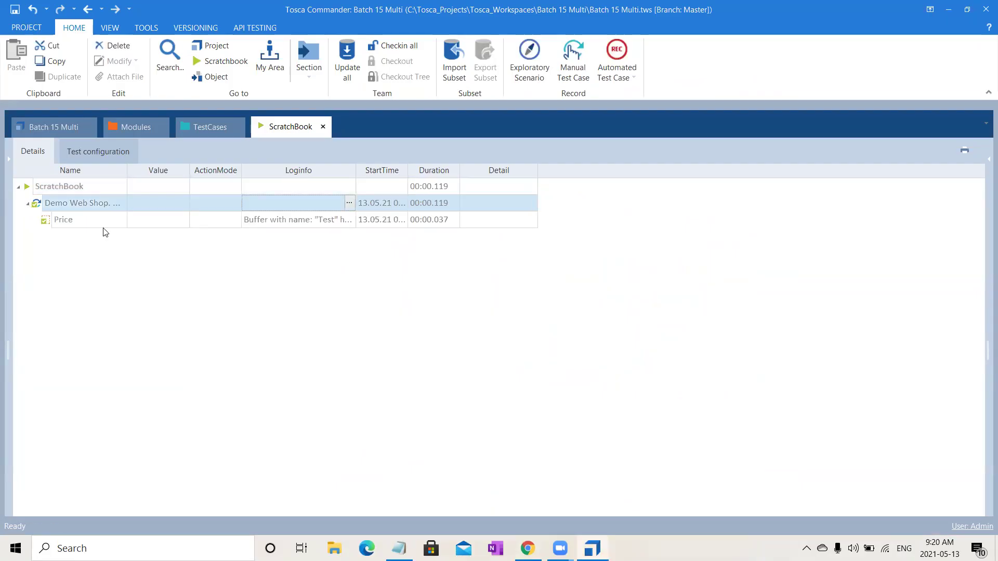
{"action": "left_click", "coordinate": [340, 218]}
{"action": "left_click", "coordinate": [349, 219]}
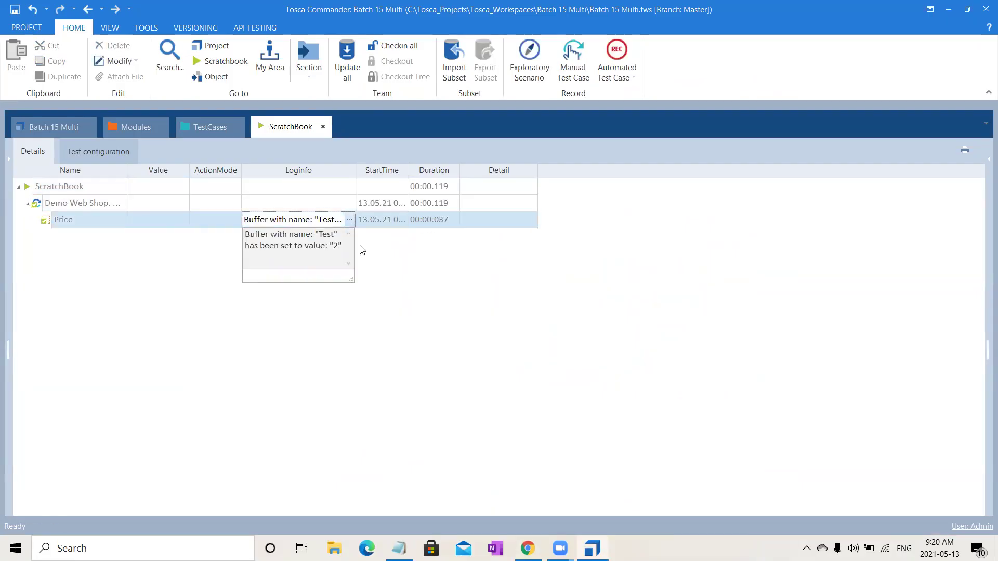
{"action": "left_click", "coordinate": [400, 376]}
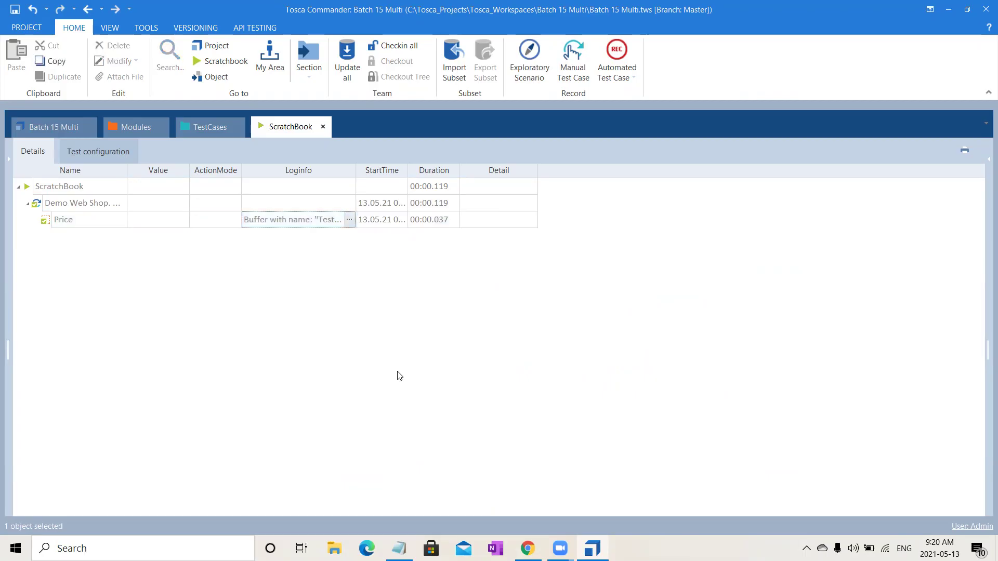
Set the InnerText property of the Price attribute in the module back to the wildcard *
{"action": "left_click", "coordinate": [149, 127]}
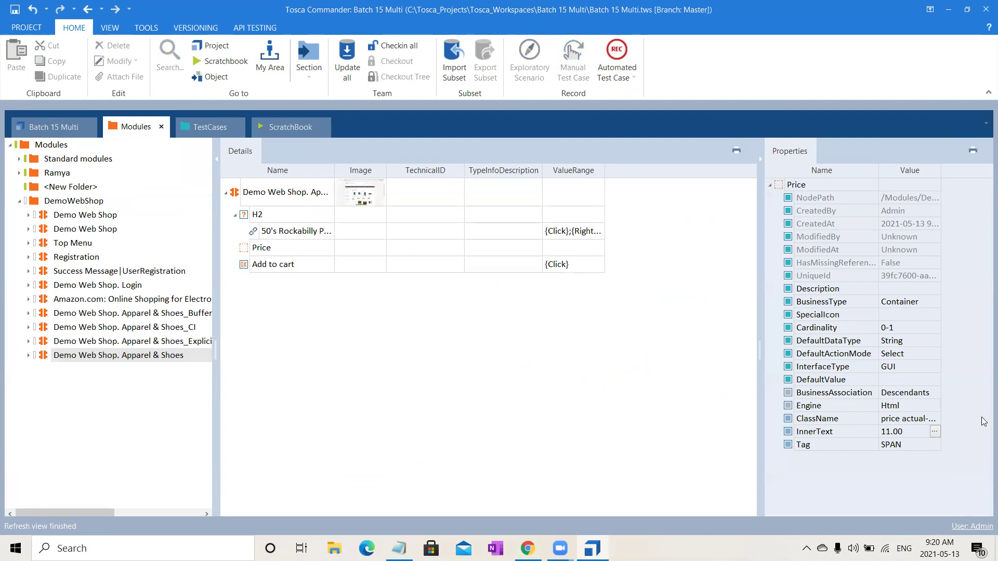
{"action": "left_click", "coordinate": [935, 432]}
{"action": "key", "text": "ctrl+a"}
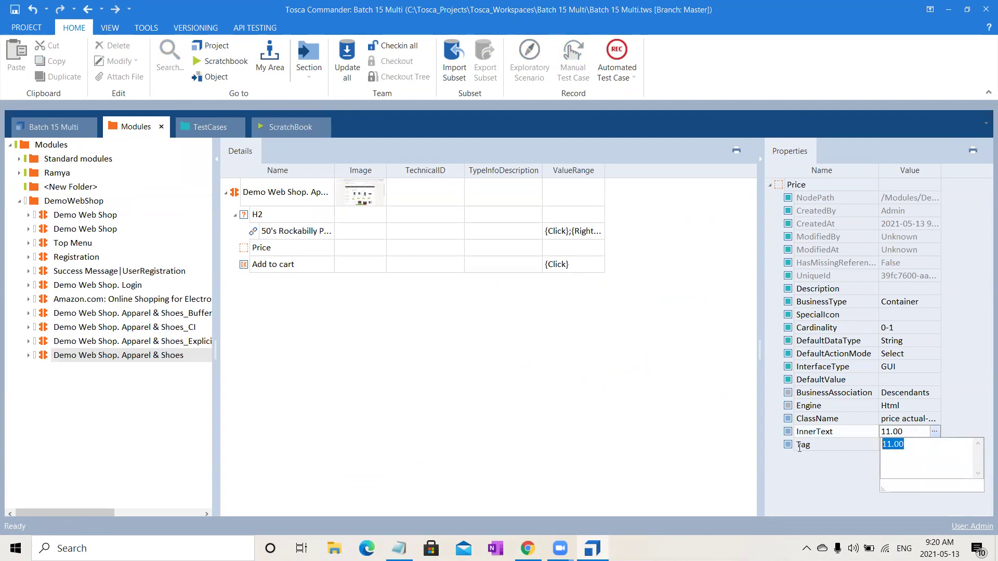
{"action": "type", "text": "*"}
{"action": "left_click", "coordinate": [438, 359]}
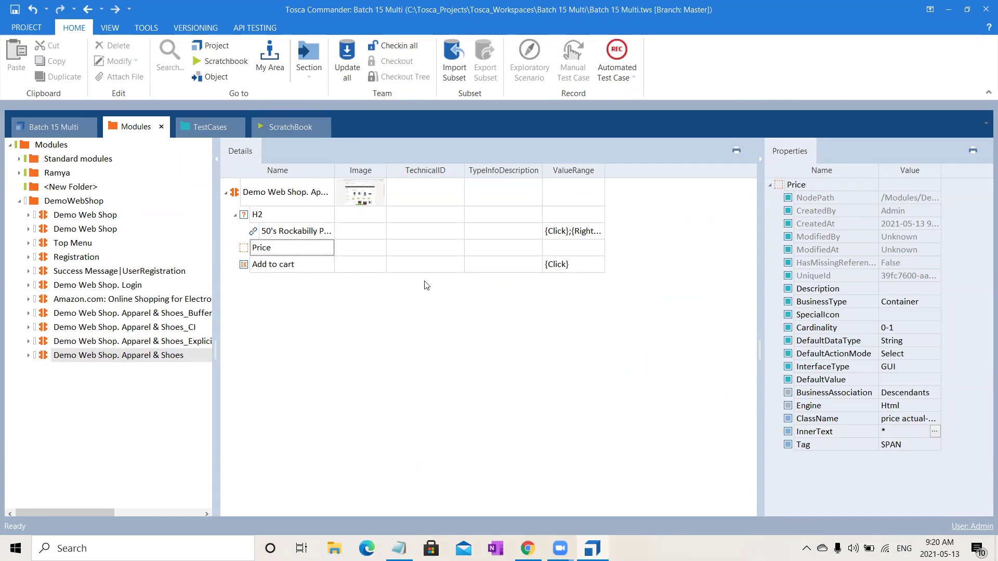
Delete the Demo Web Shop. Apparel & Shoes_1 test step from the new test case
{"action": "left_click", "coordinate": [210, 127]}
{"action": "left_click", "coordinate": [82, 440]}
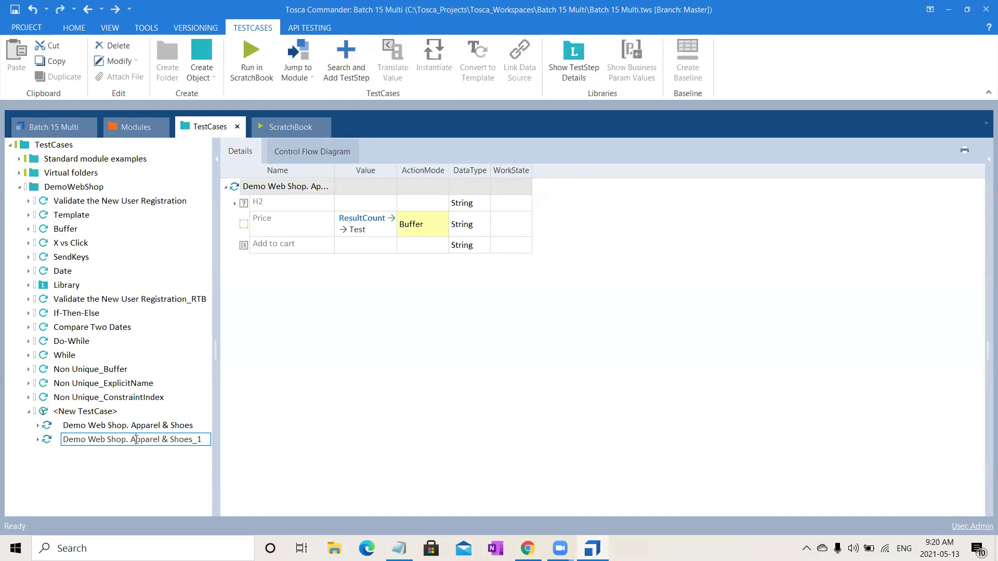
{"action": "left_click", "coordinate": [47, 440]}
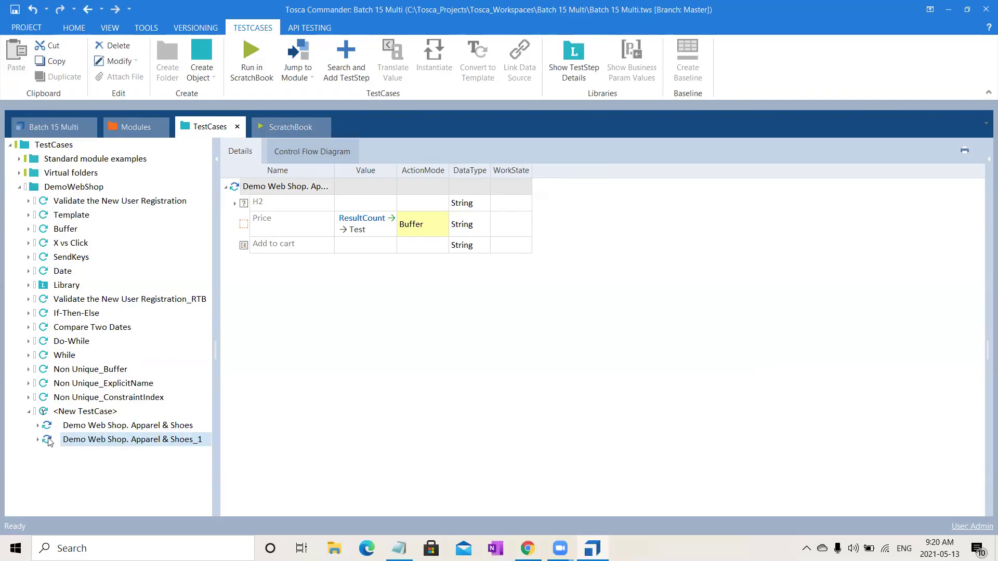
{"action": "key", "text": "Delete"}
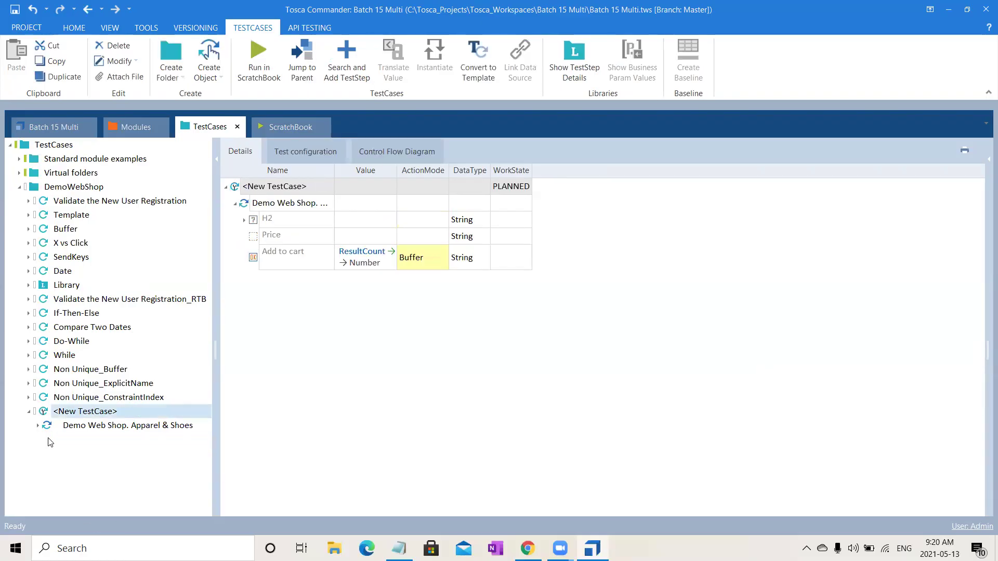
Rename the new test case as ResultCount
{"action": "left_click", "coordinate": [312, 186]}
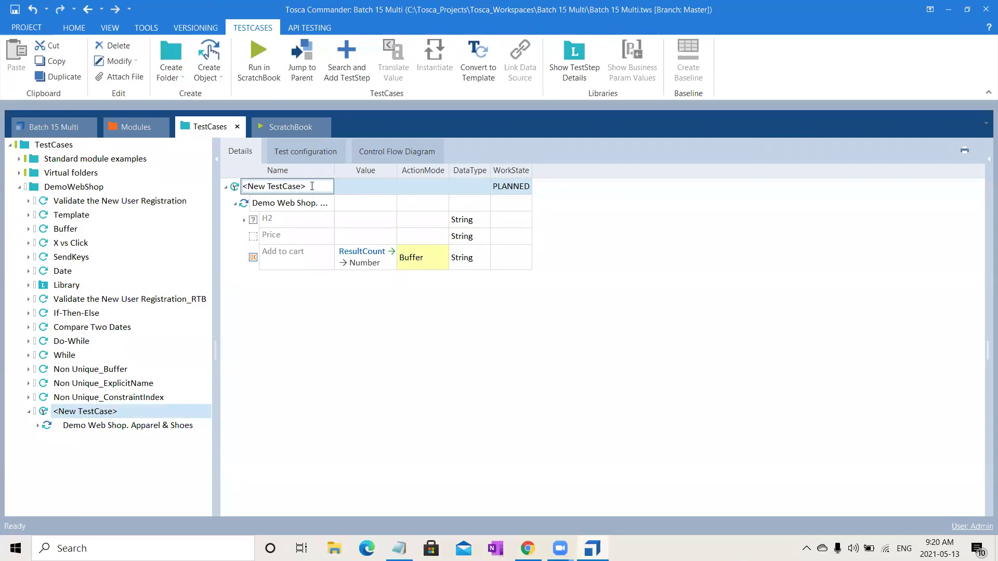
{"action": "type", "text": "Re"}
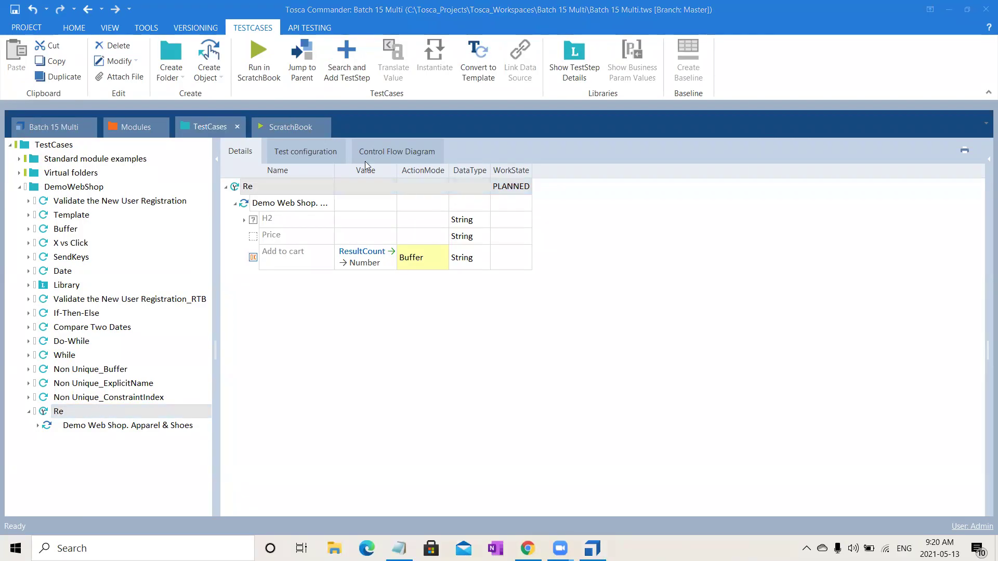
{"action": "left_click", "coordinate": [263, 185]}
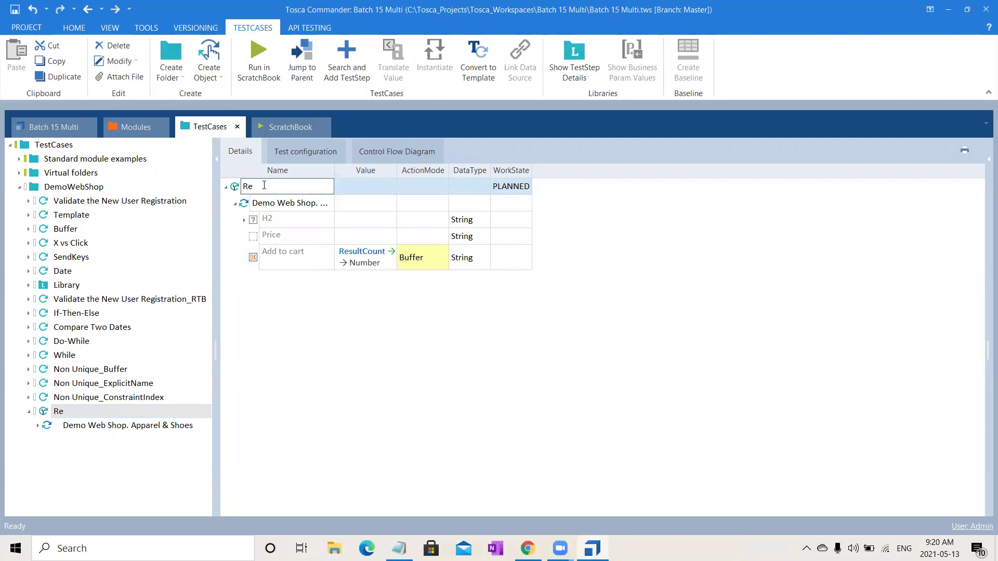
{"action": "type", "text": "sultCount"}
Set the WorkState of the ResultCount test case to COMPLETED and collapse it in the test case tree
{"action": "left_click", "coordinate": [525, 191]}
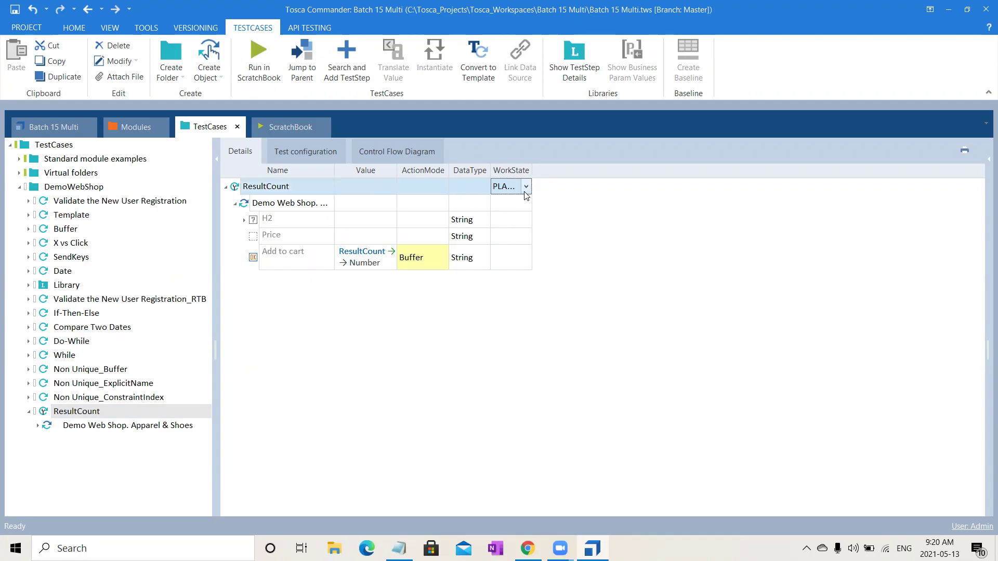
{"action": "type", "text": "c"}
{"action": "left_click", "coordinate": [640, 280]}
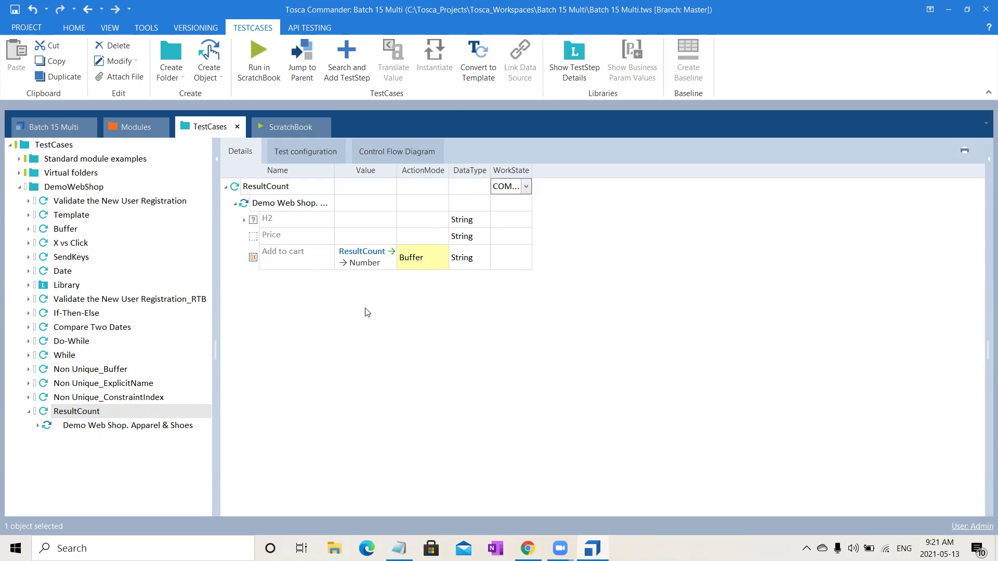
{"action": "left_click", "coordinate": [29, 412]}
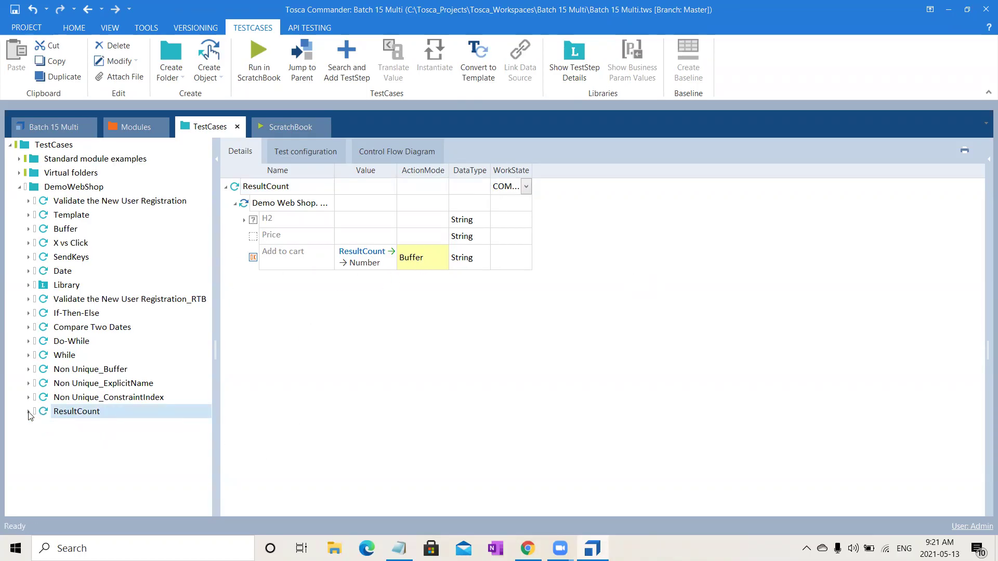